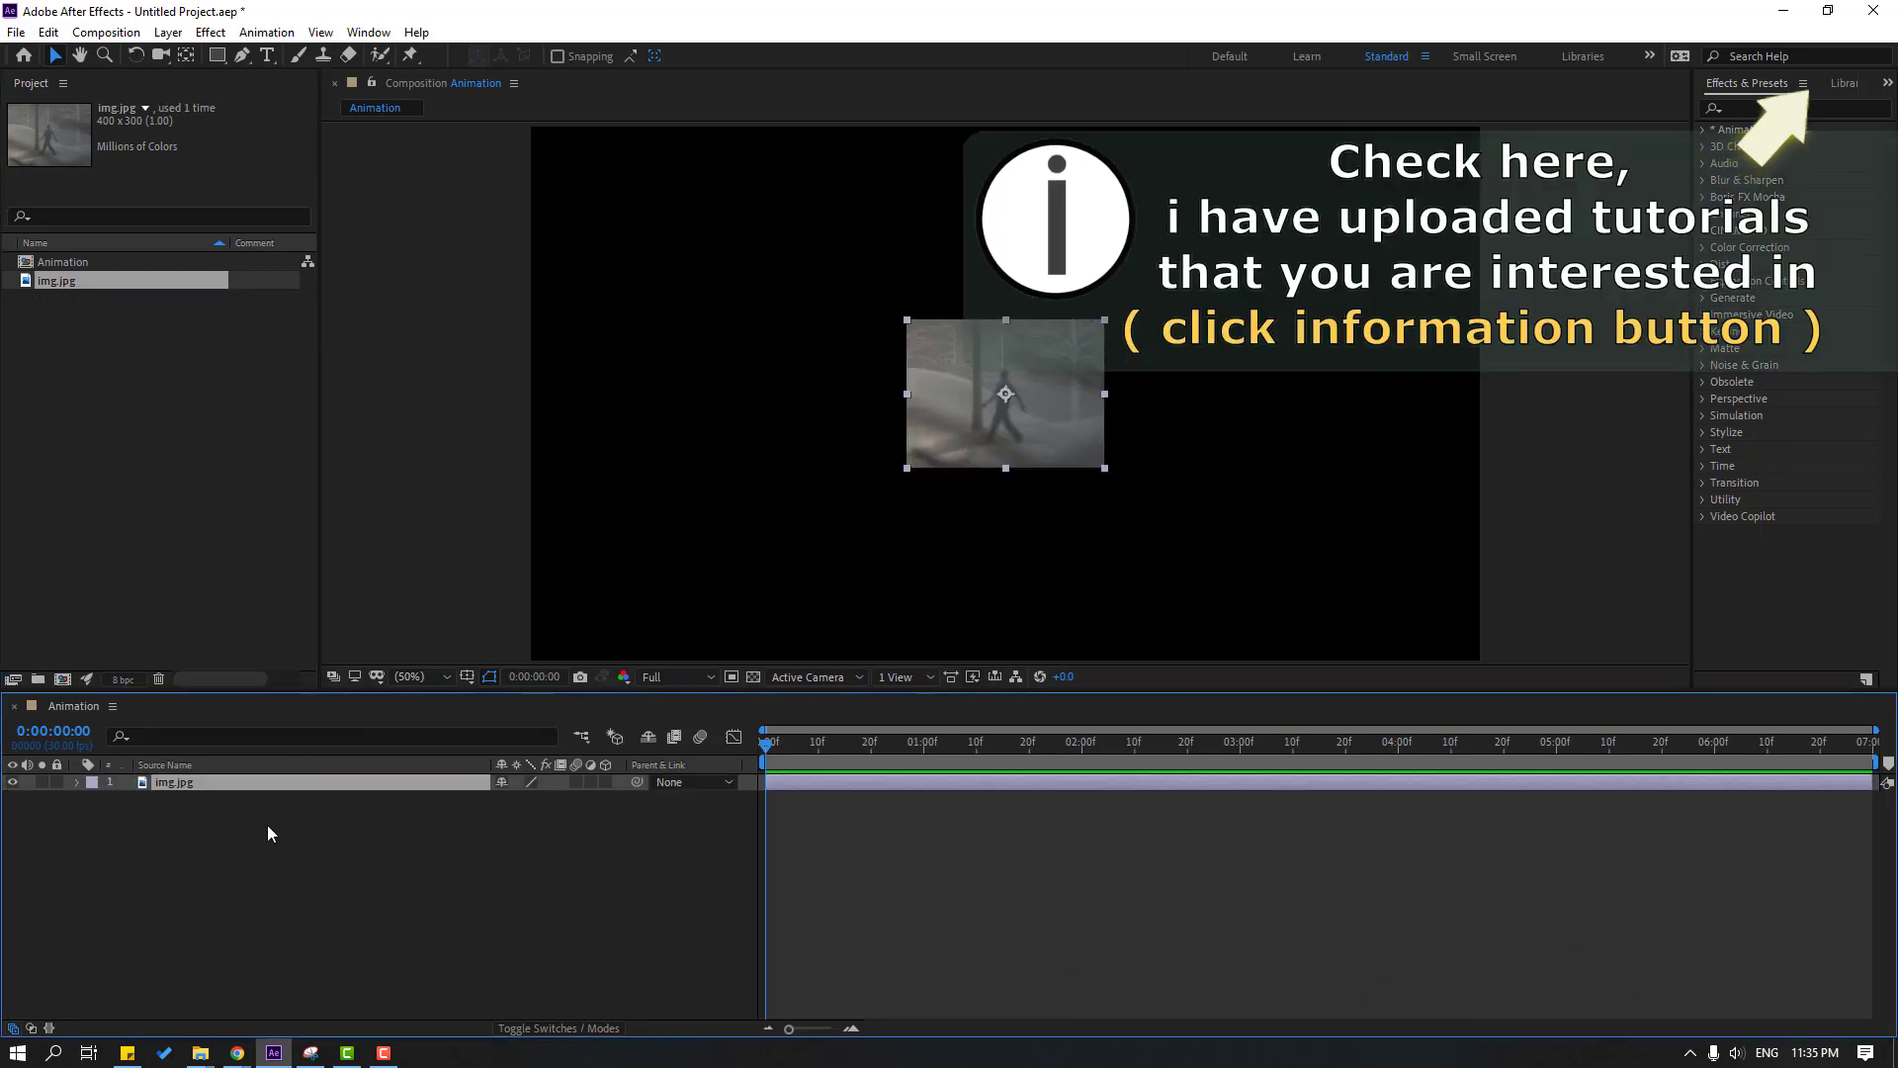
- Scale the img.jpg layer up to 151%, then collapse and deselect it
key("s")
left_click_drag(519, 798, 570, 799)
left_click(77, 782)
left_click(184, 888)
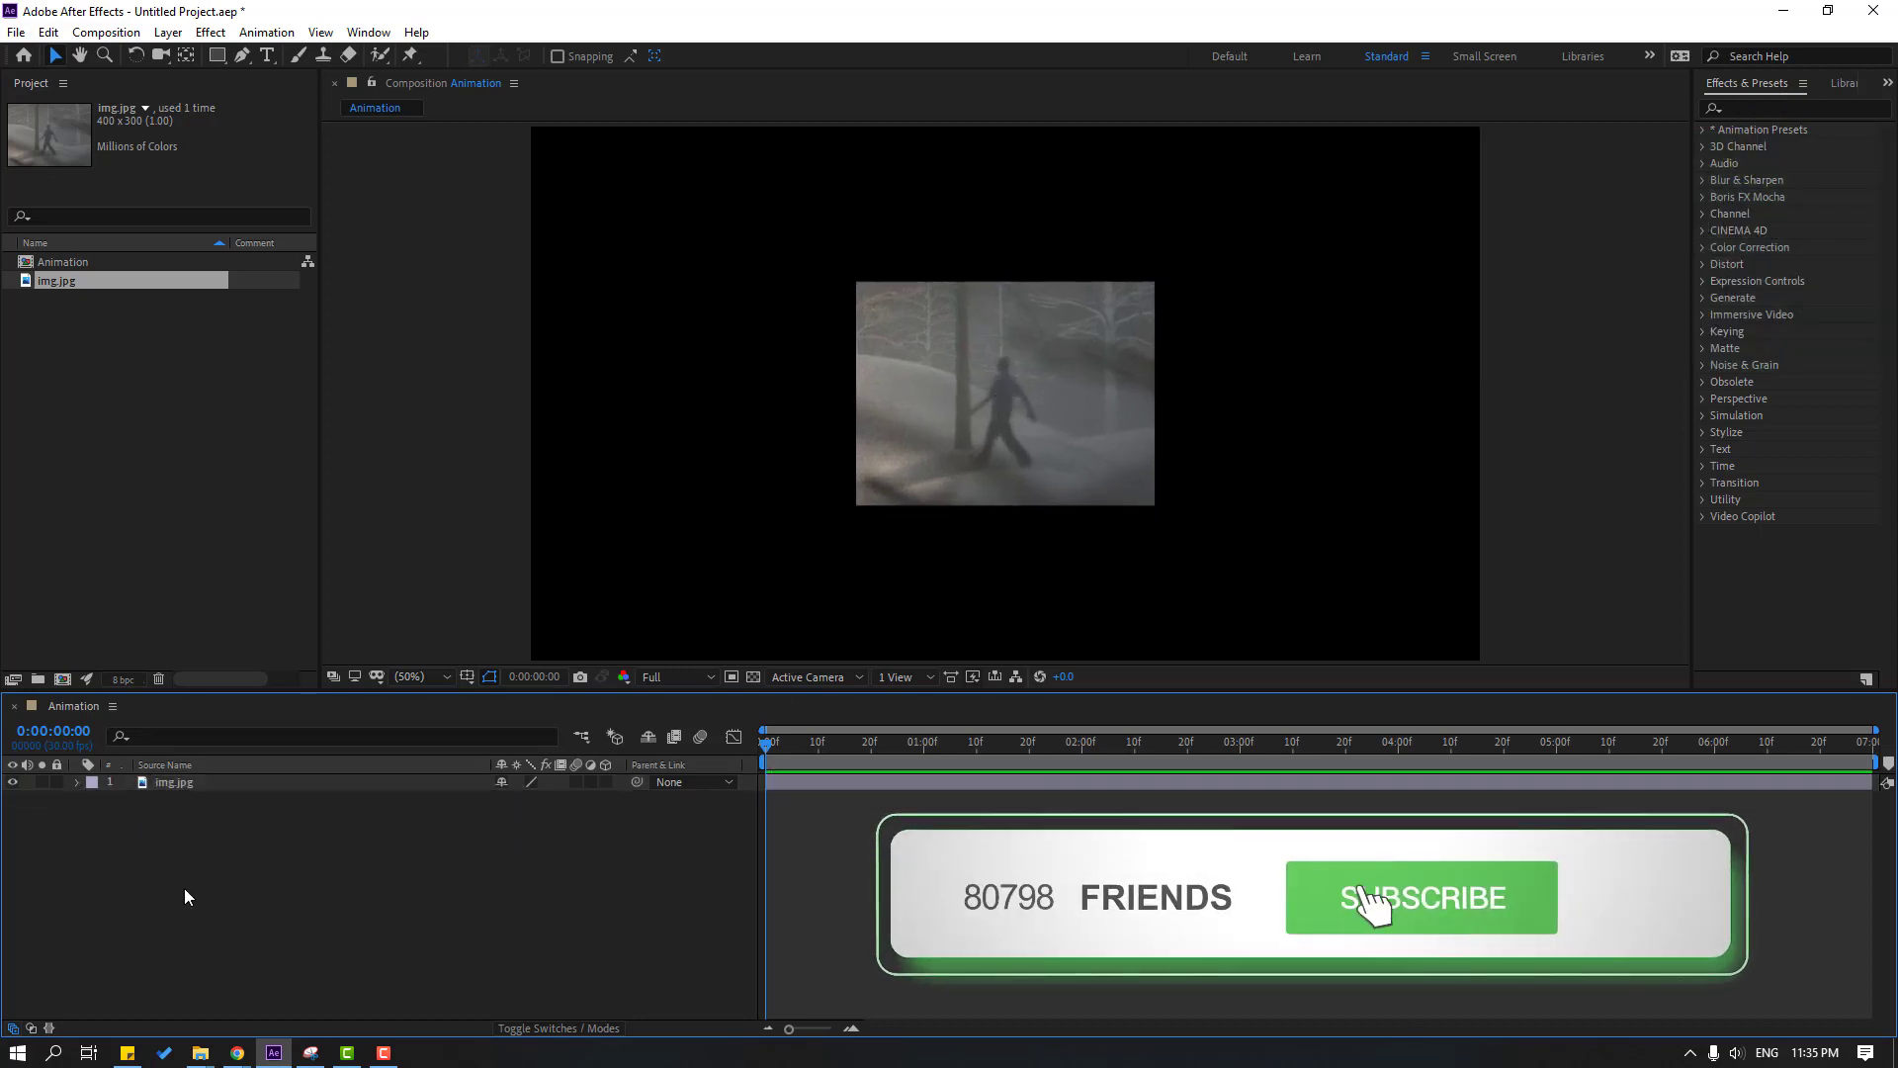
- Create a near-white F4F4F4 solid named BG and move it below img.jpg
right_click(217, 853)
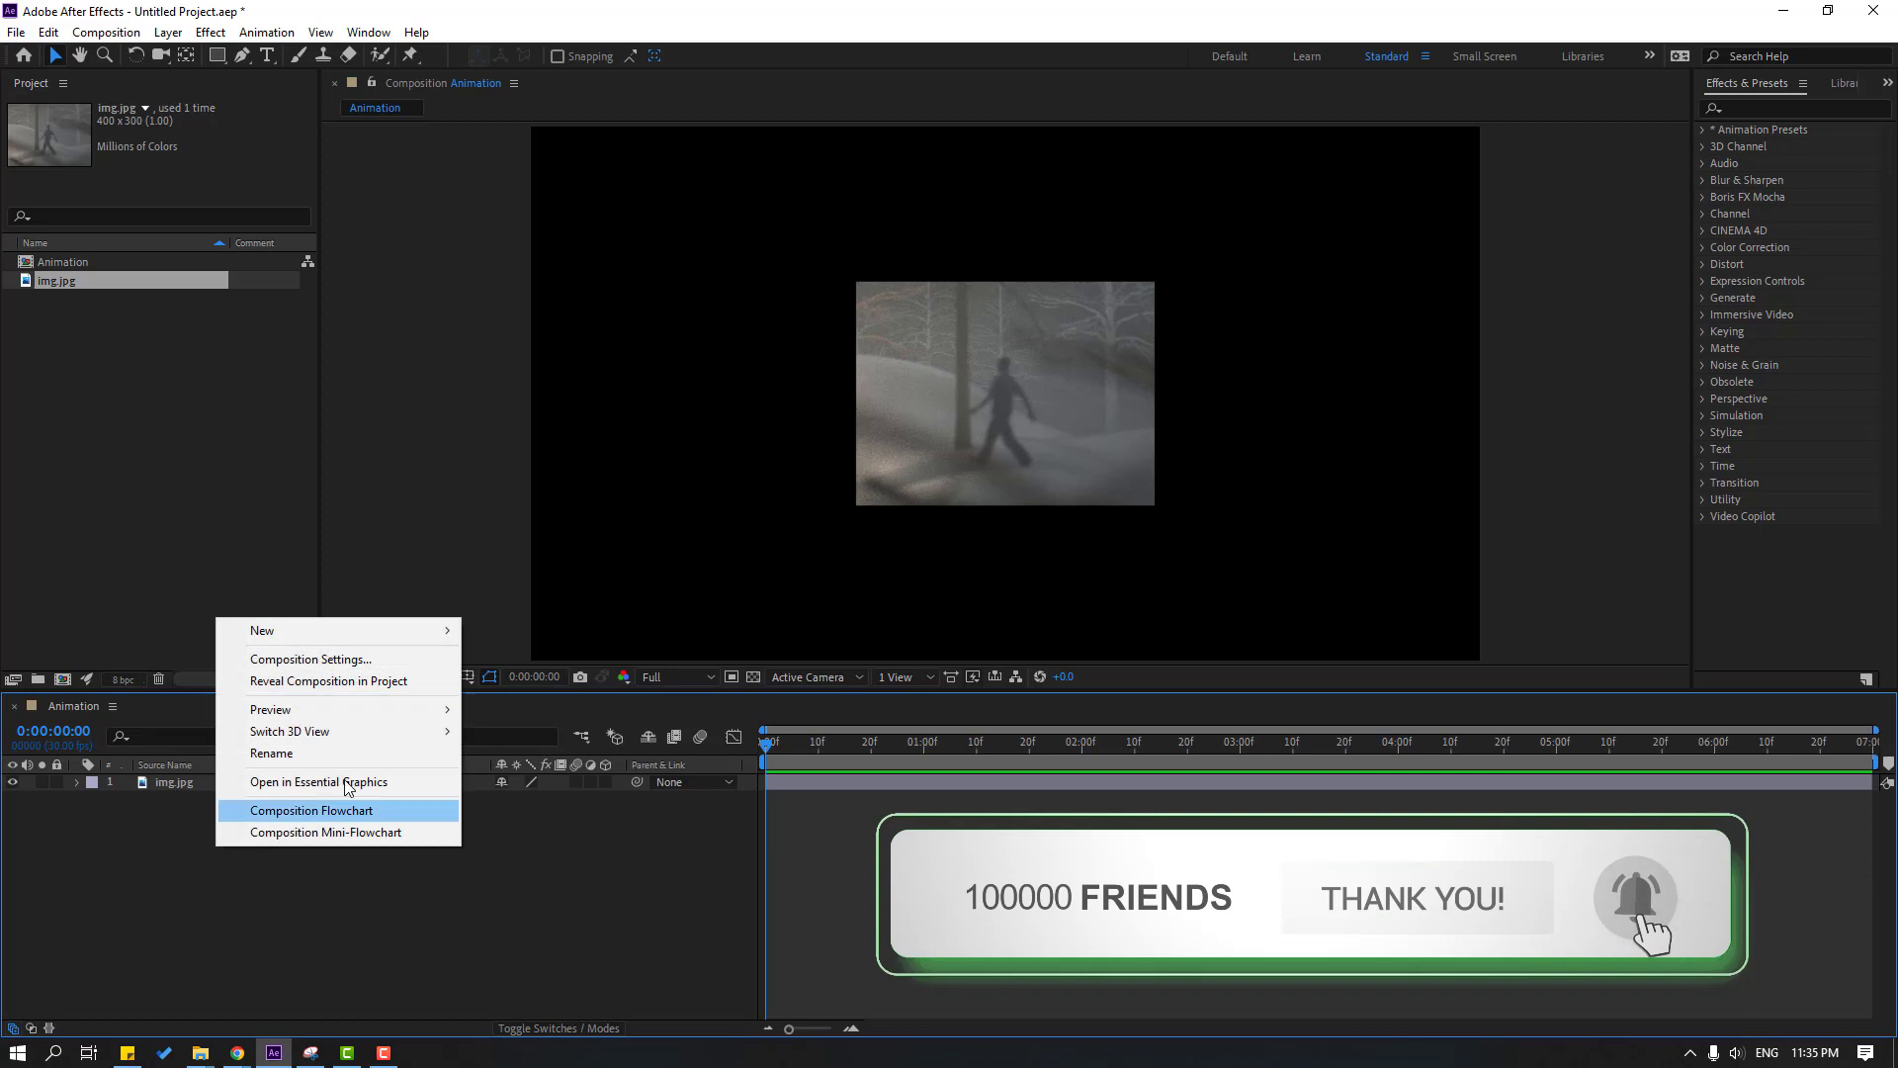
mouse_move(353, 629)
left_click(512, 682)
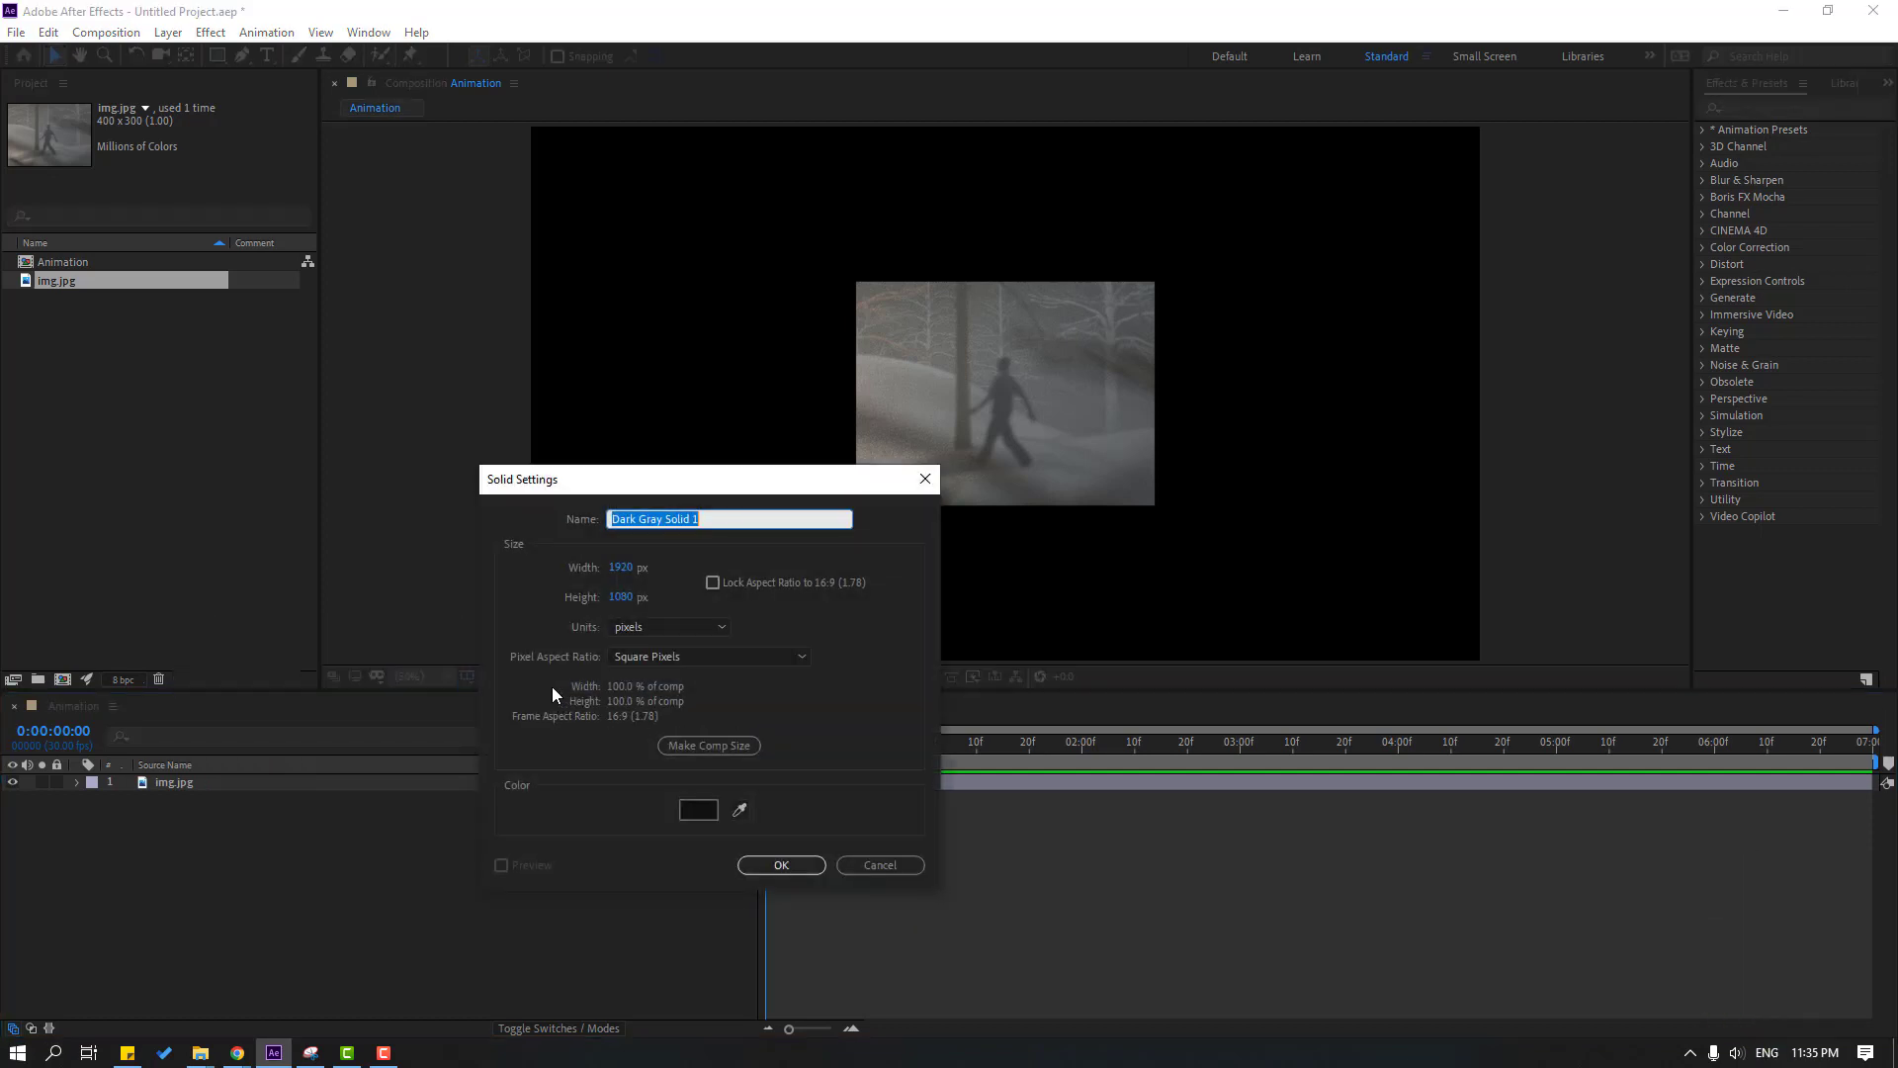
type("BG")
left_click(696, 813)
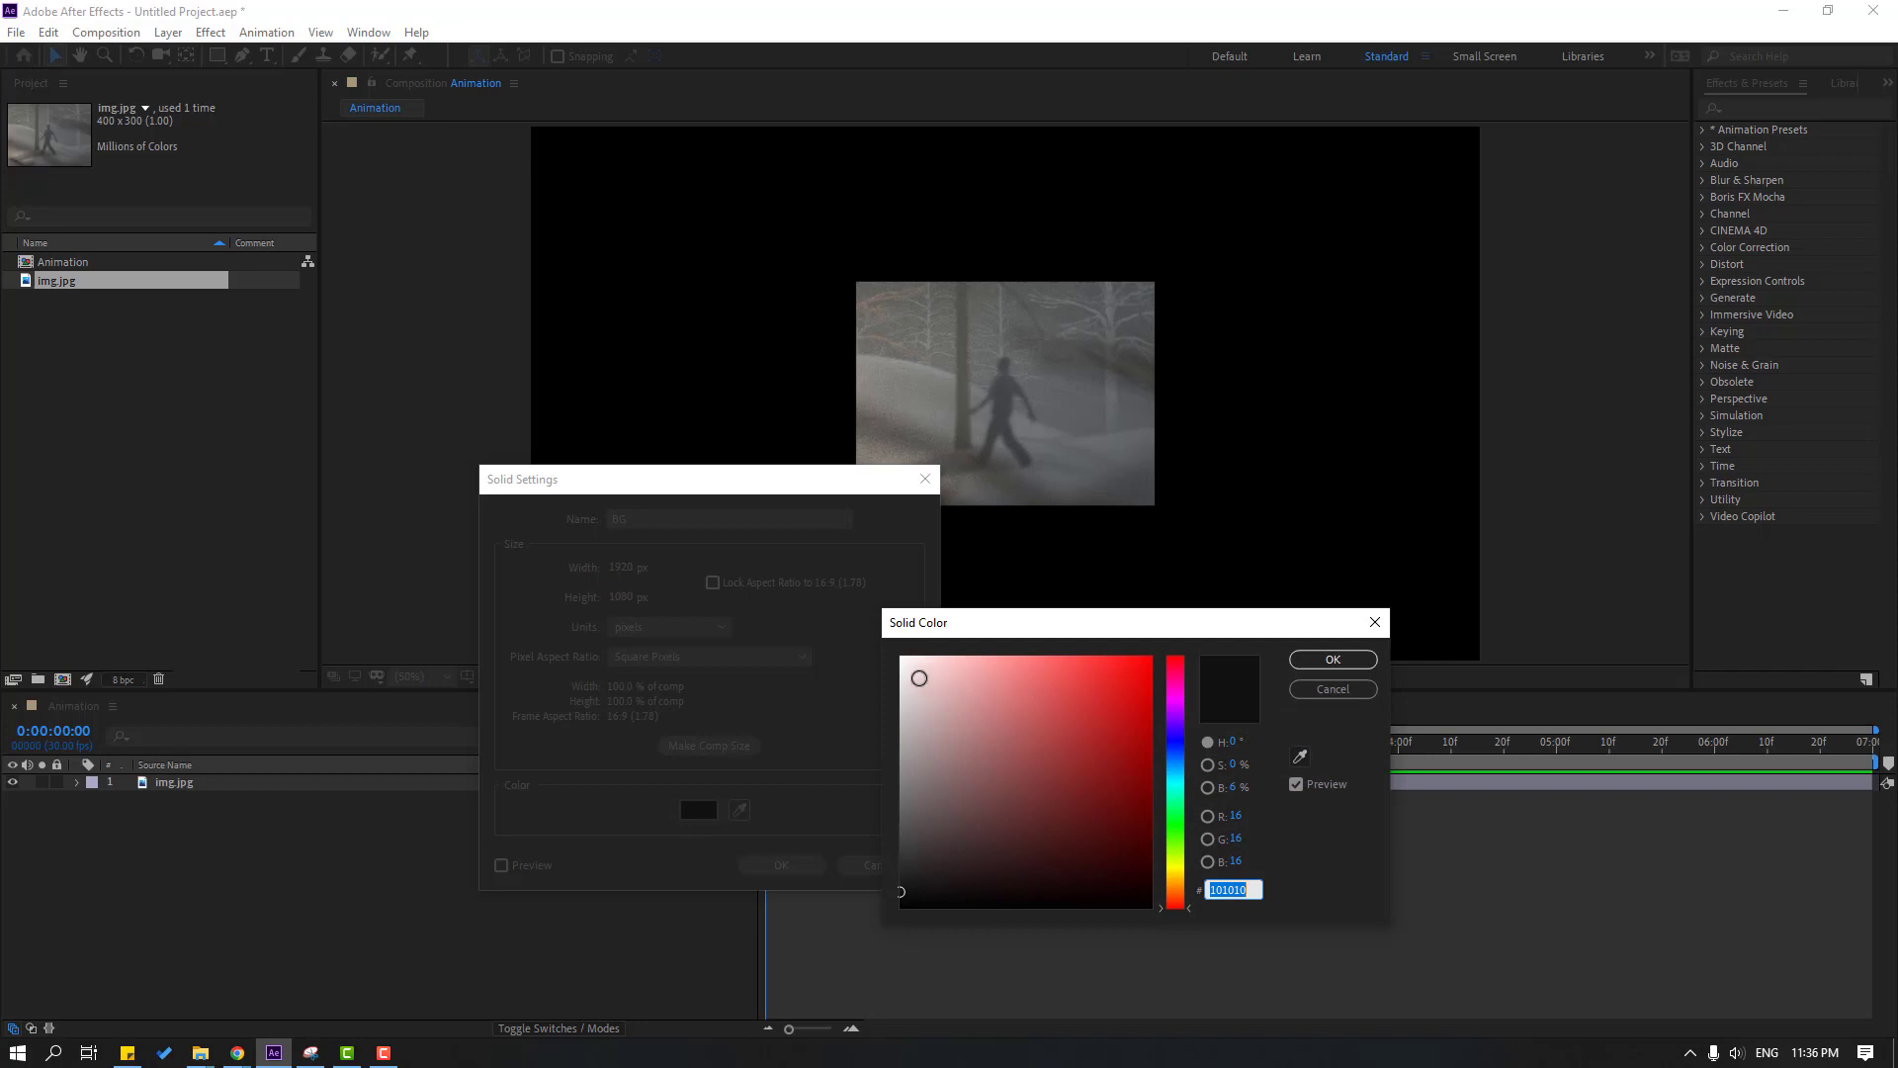
left_click_drag(919, 677, 881, 665)
left_click(1314, 659)
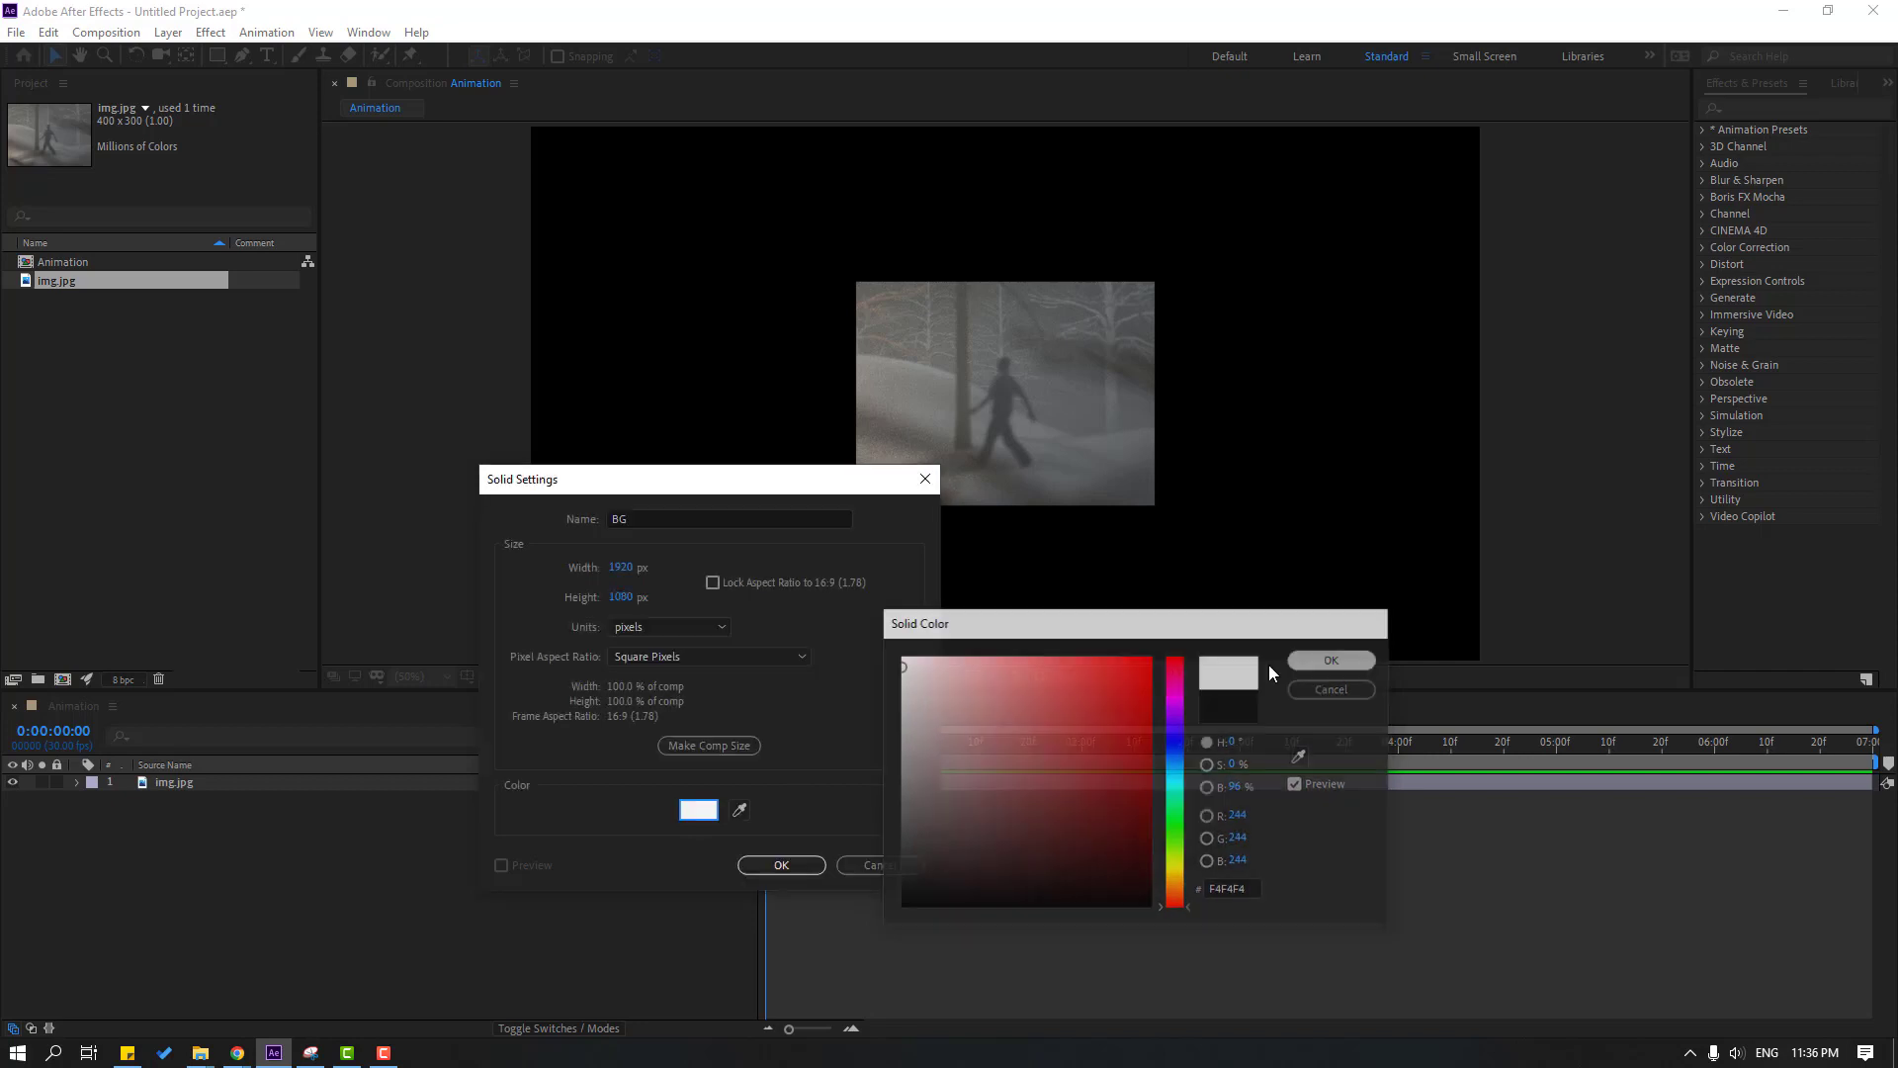
left_click(783, 863)
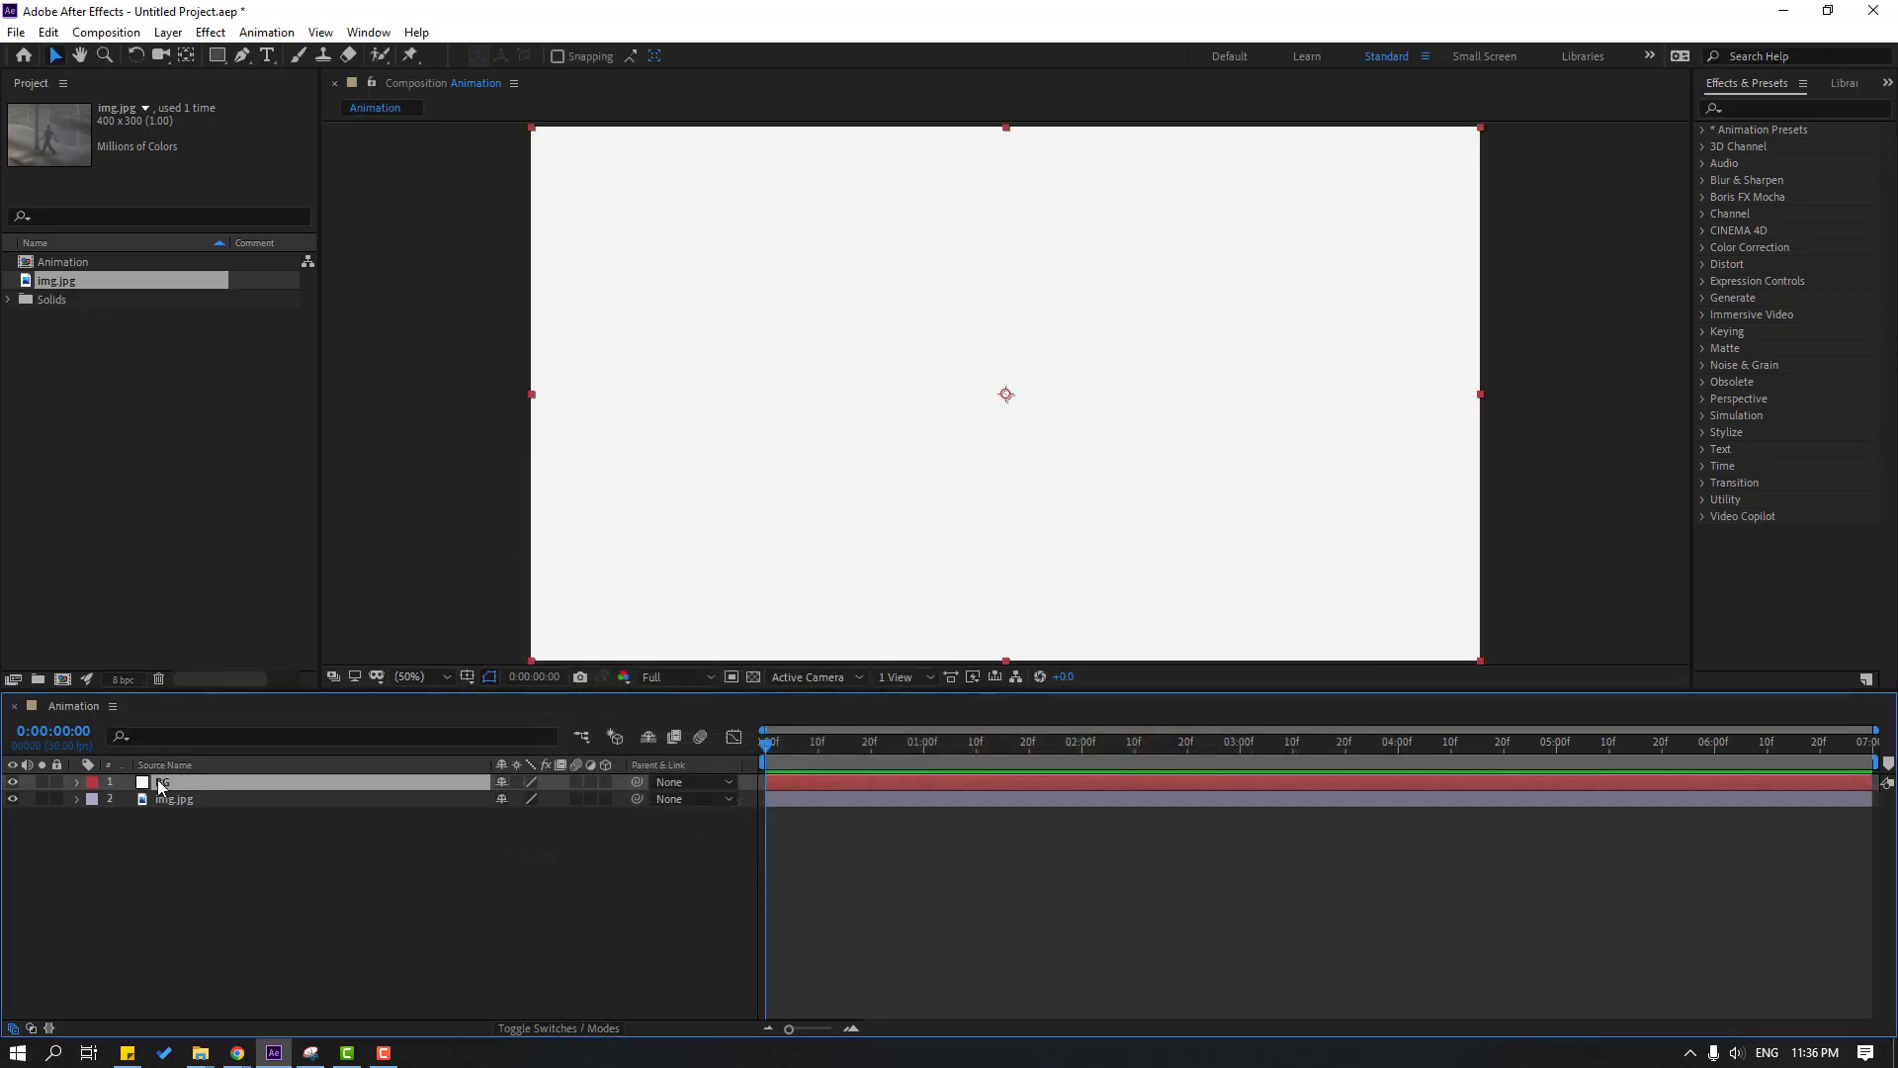
left_click_drag(160, 785, 186, 852)
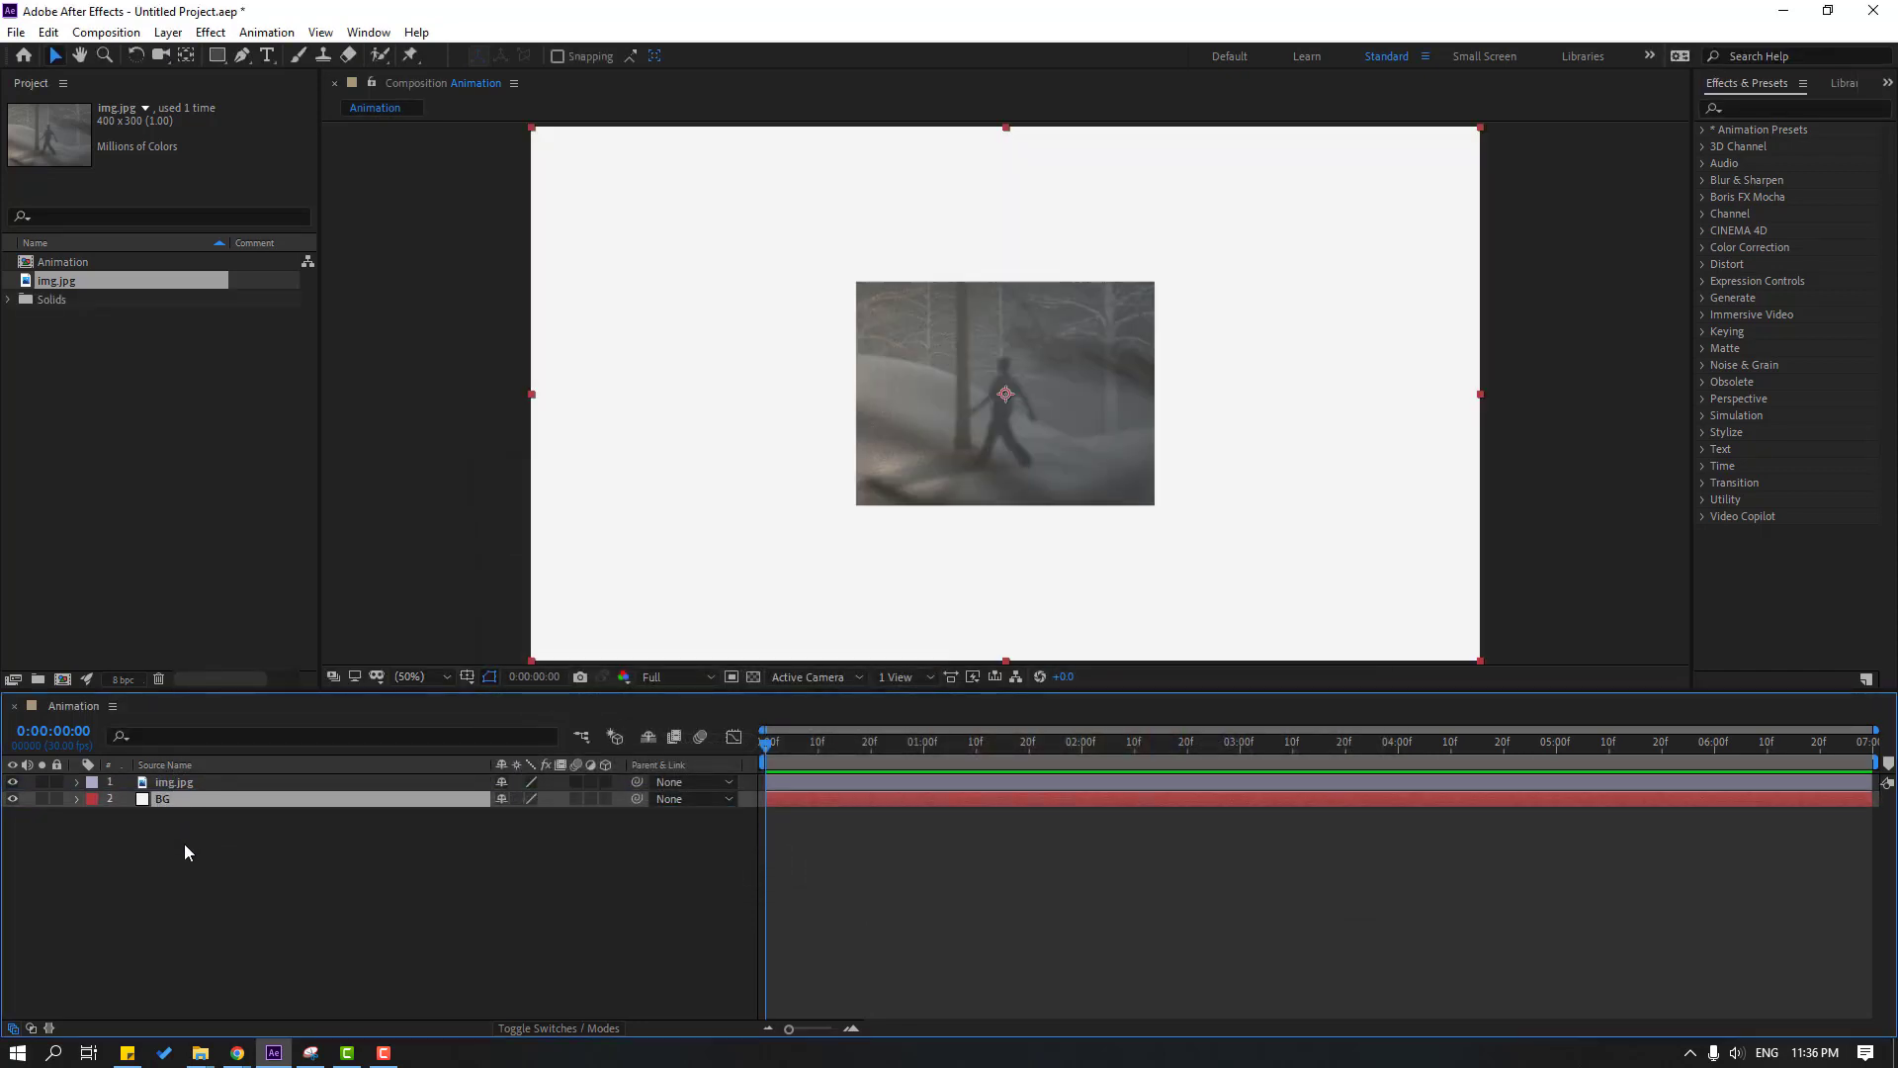
- Lock BG, make img.jpg 3D, duplicate it, and set the top copy's Z Position to 25
left_click(56, 798)
left_click(170, 786)
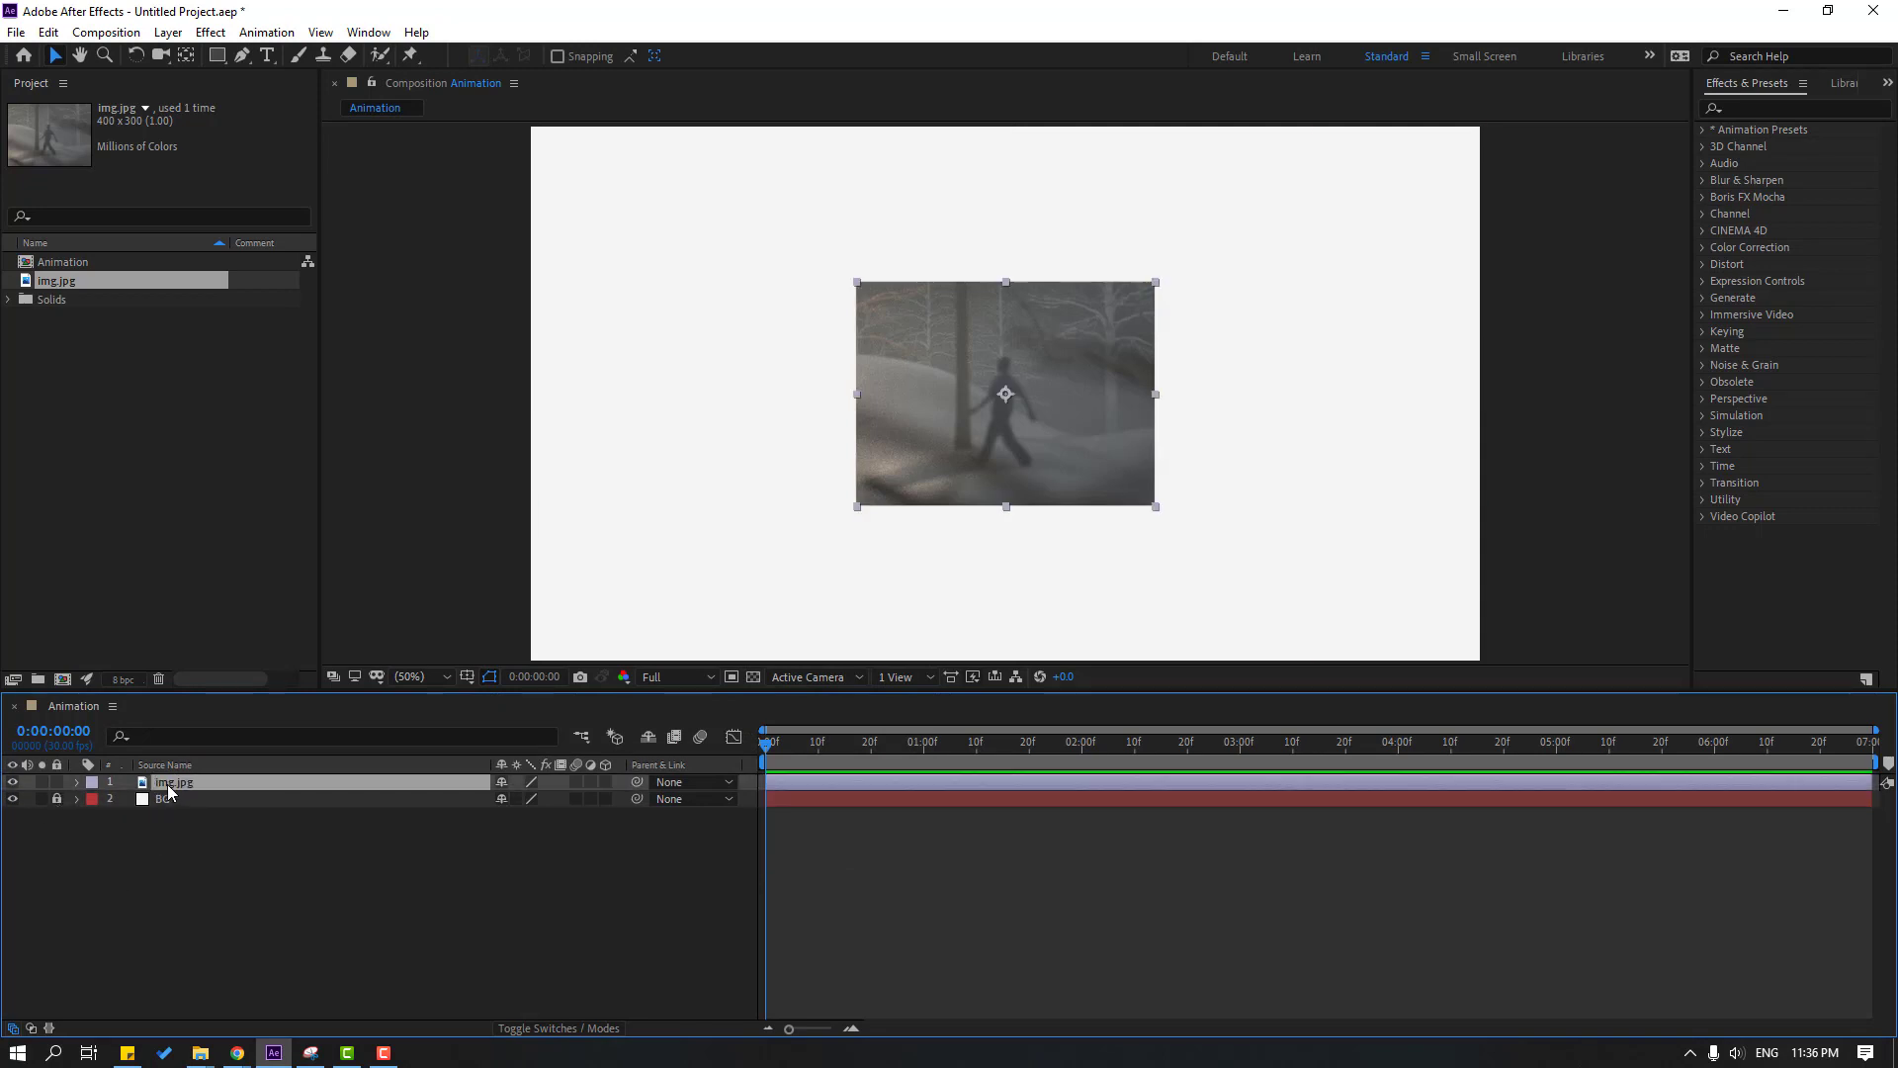
left_click(605, 782)
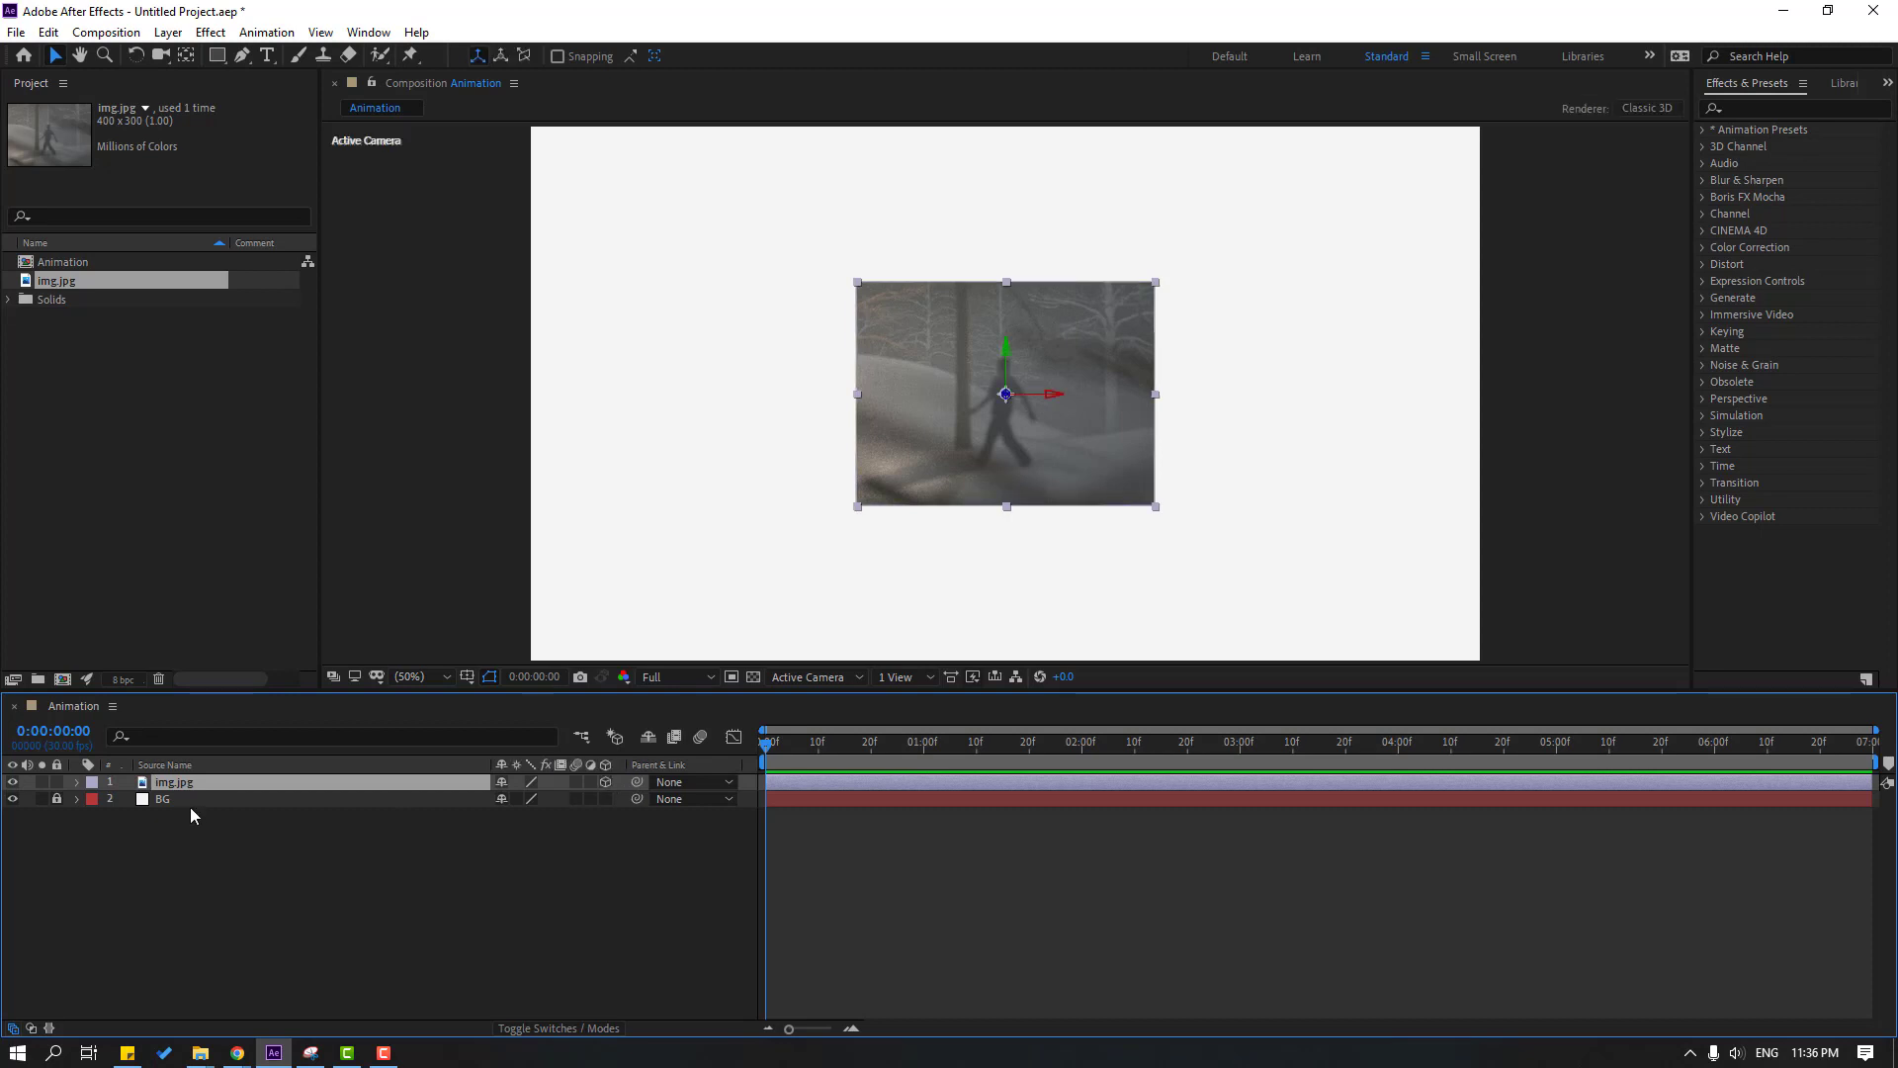
key("ctrl+d")
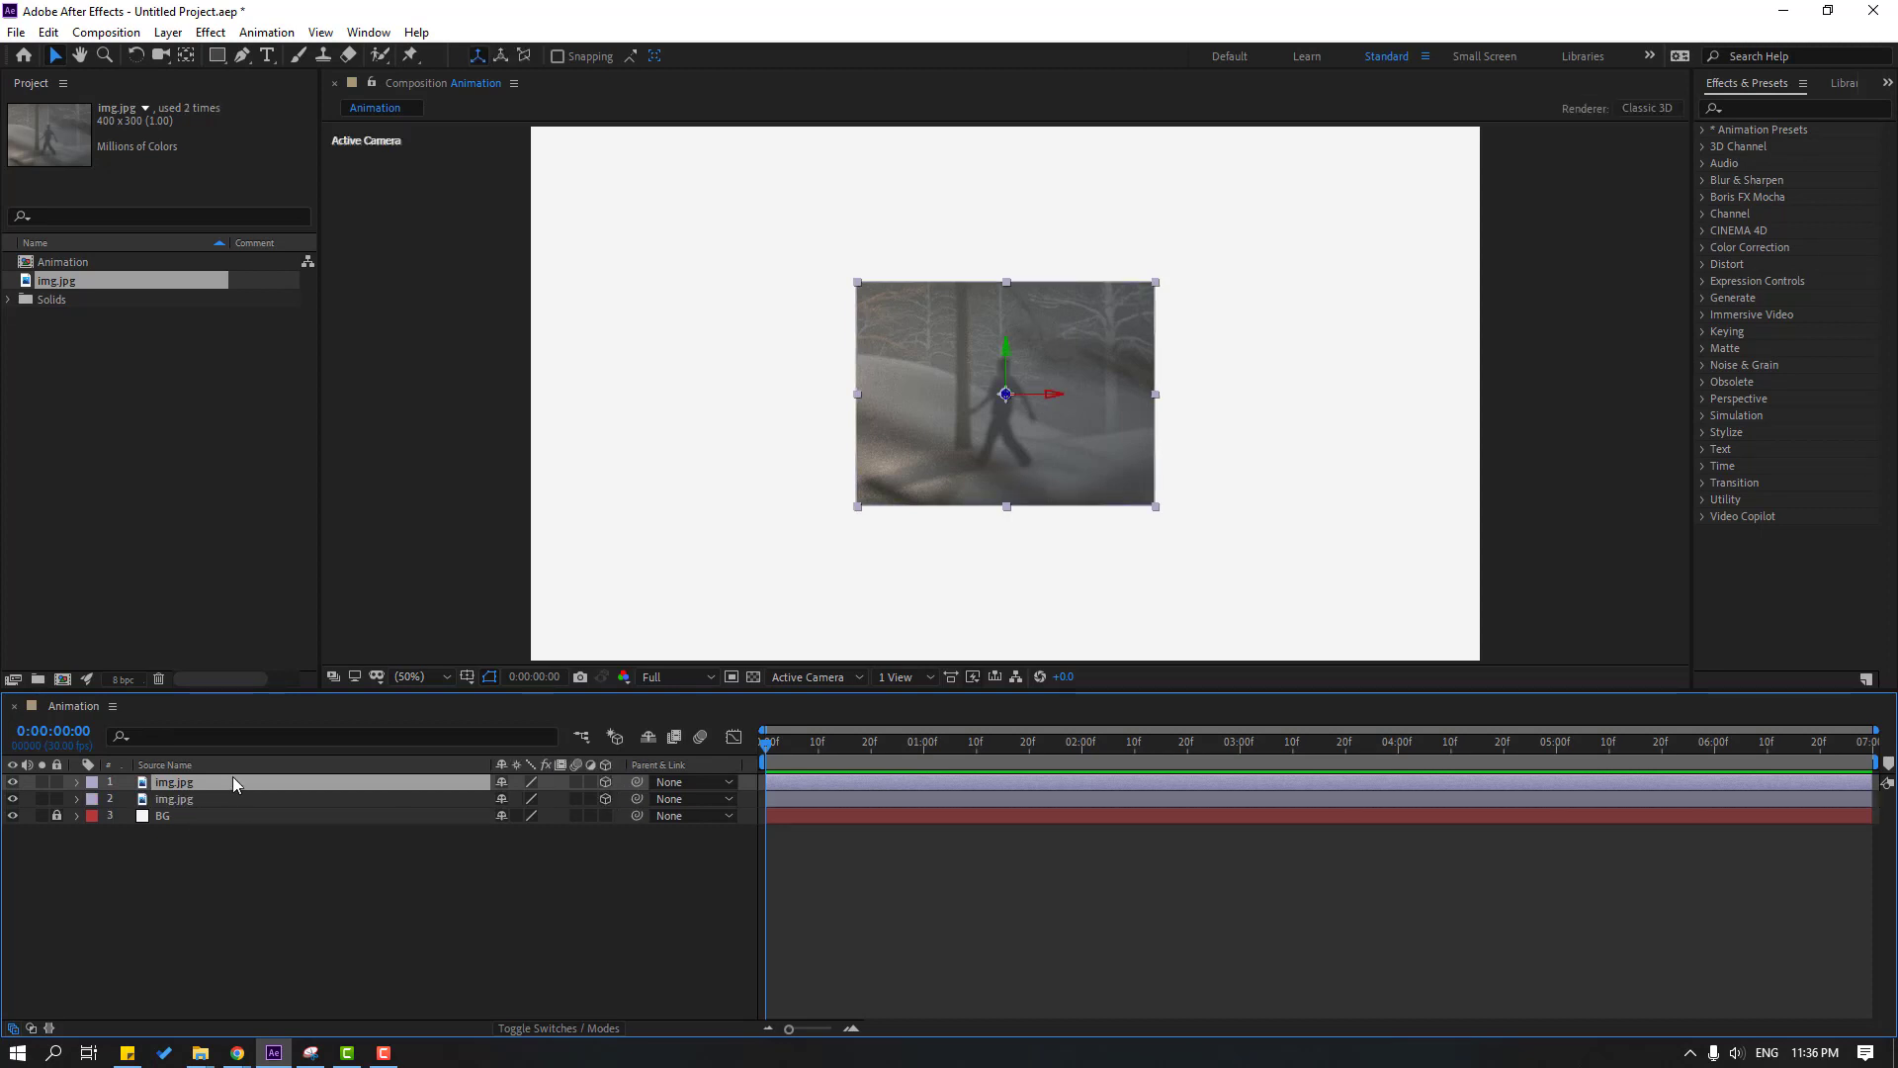
key("p")
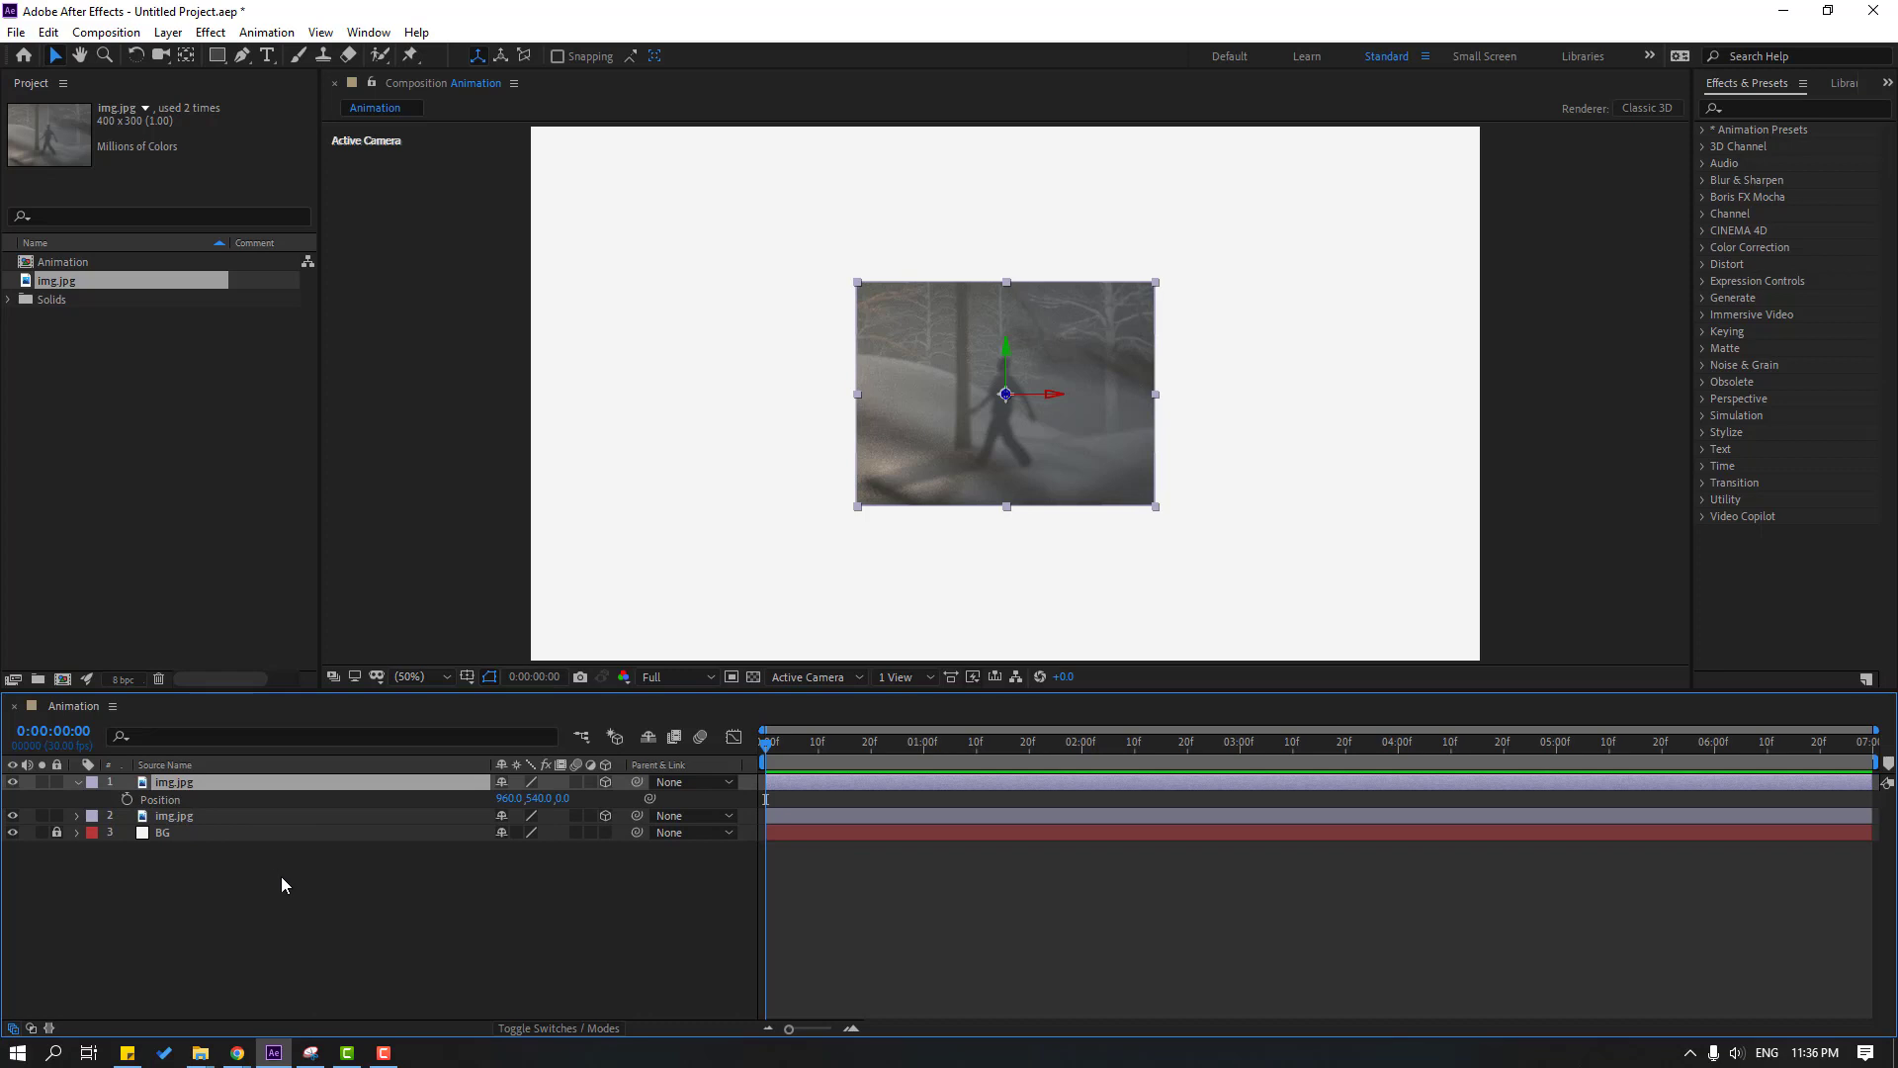
left_click(563, 798)
type("25")
key("Return")
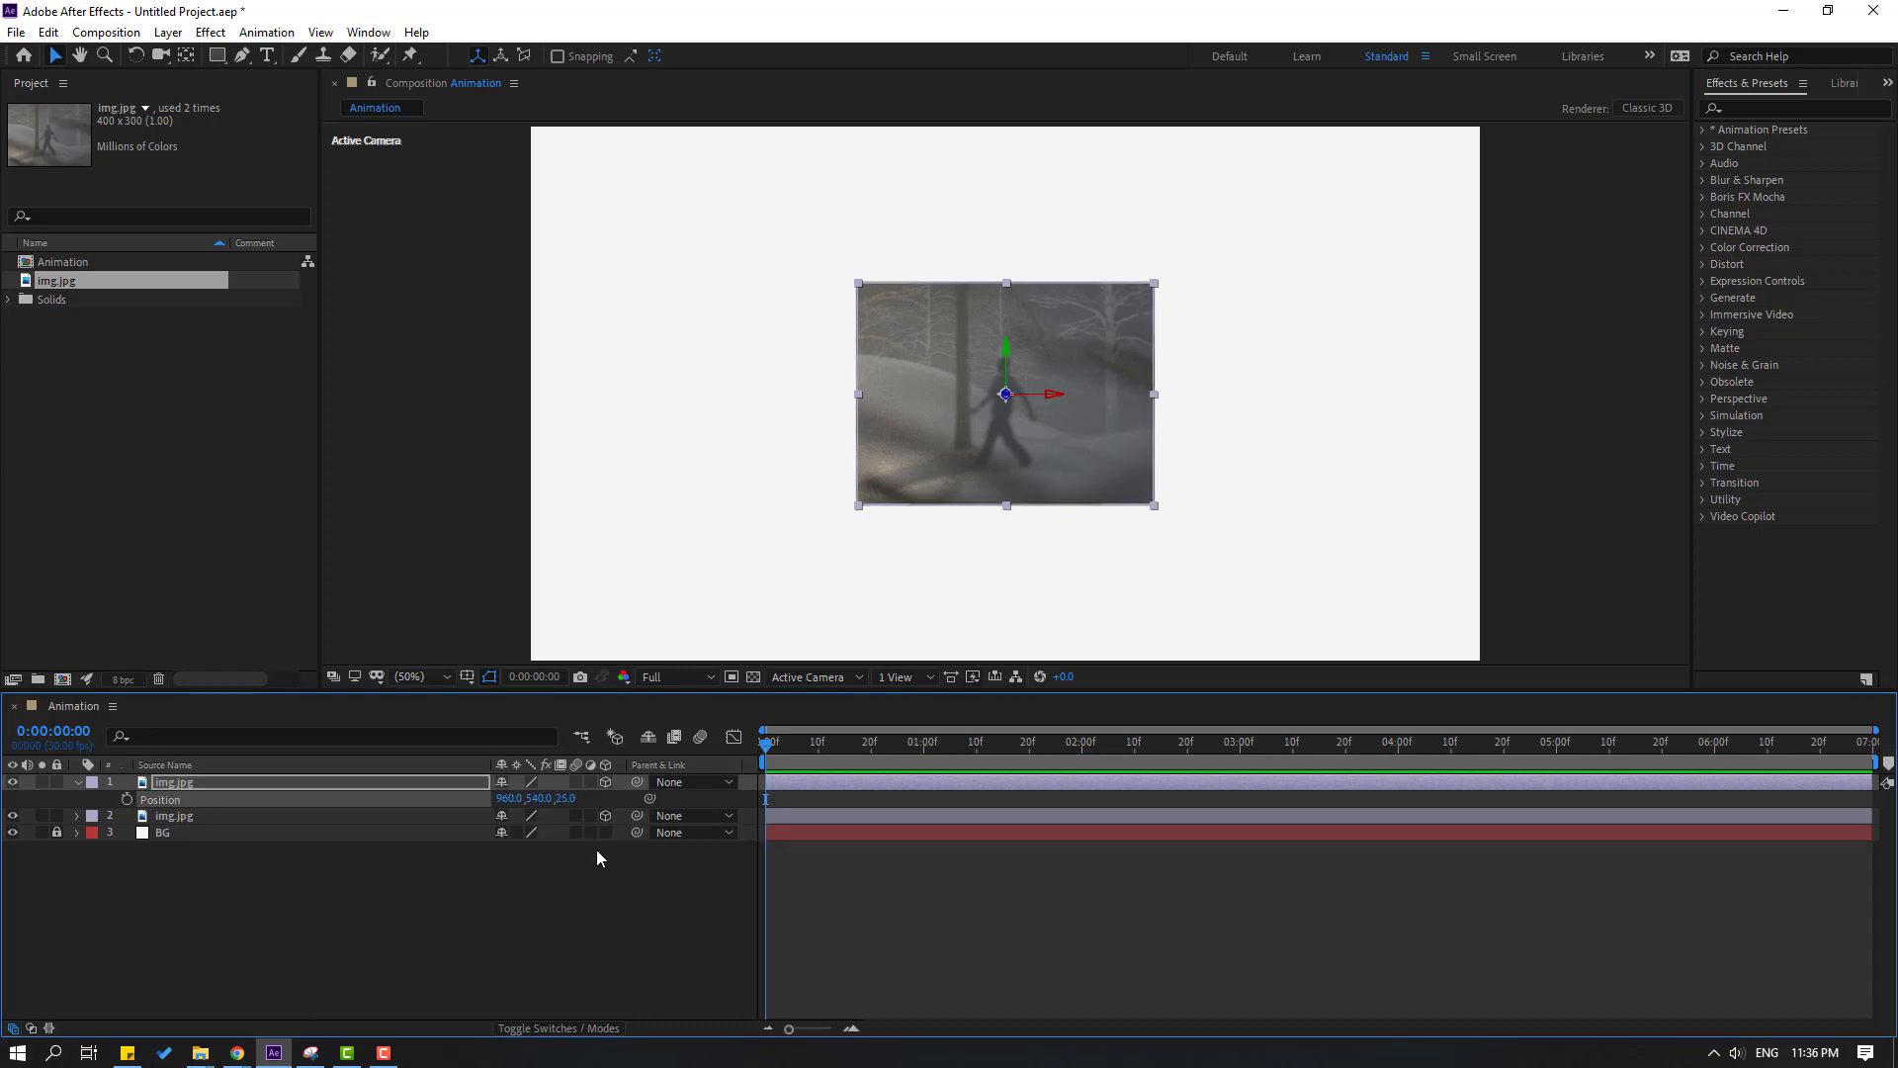
- In Top view, push the top copy back to Z 471, then return to Active Camera
left_click(828, 678)
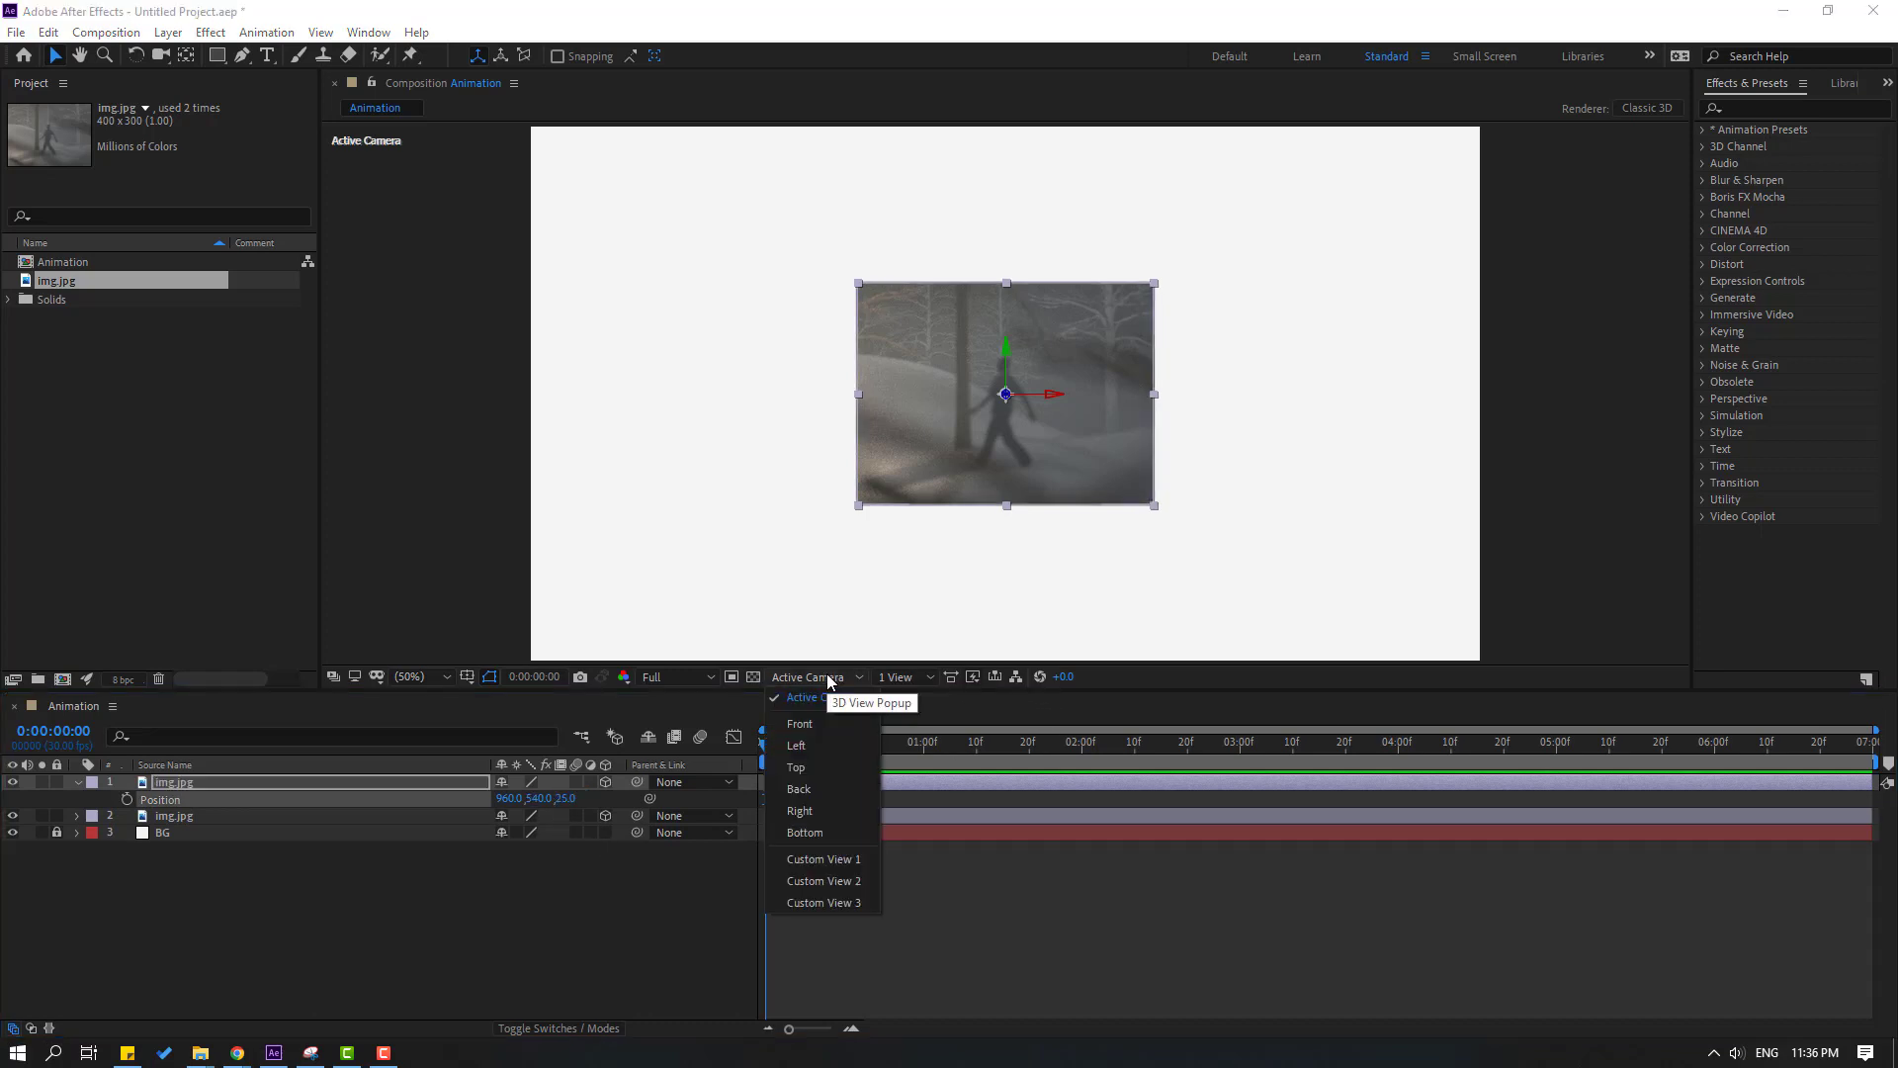
left_click(795, 768)
left_click_drag(1006, 472, 1013, 252)
key("comma")
key("comma")
left_click_drag(1014, 355, 974, 366)
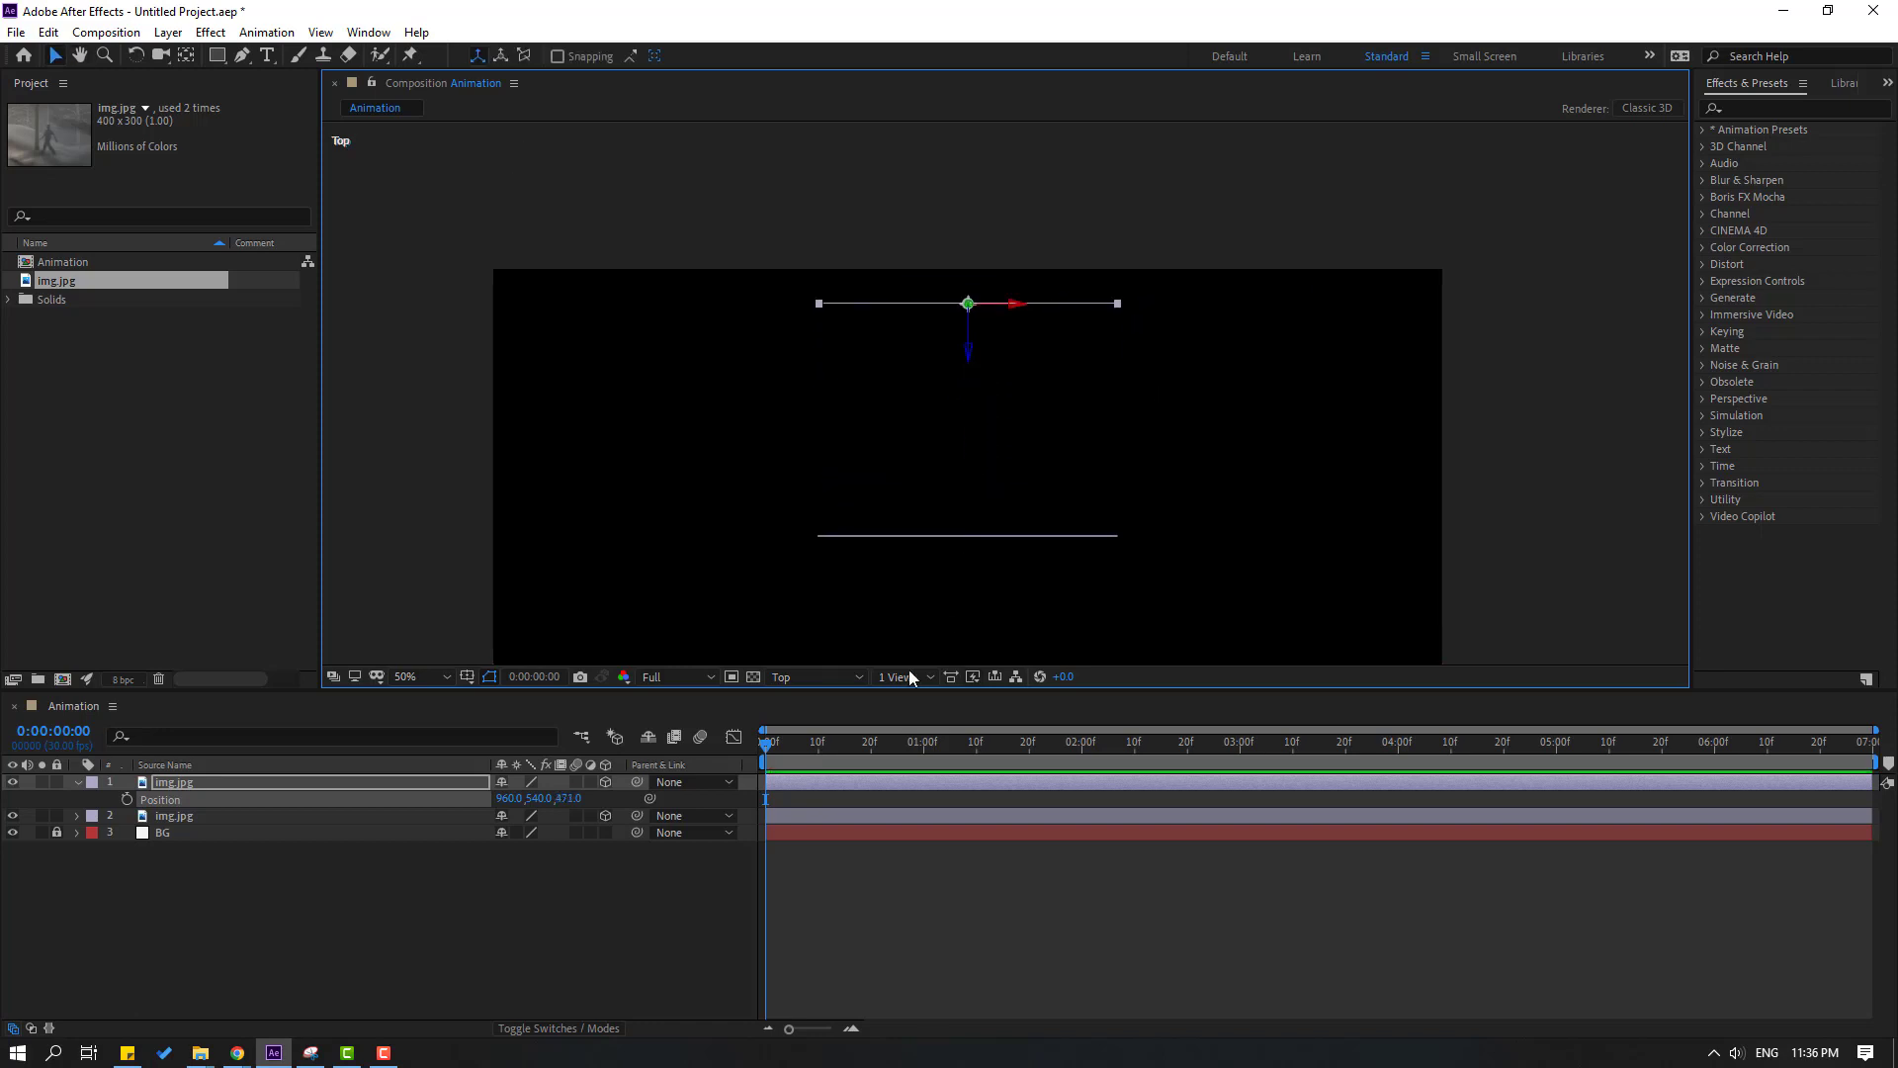
left_click(812, 677)
left_click(828, 697)
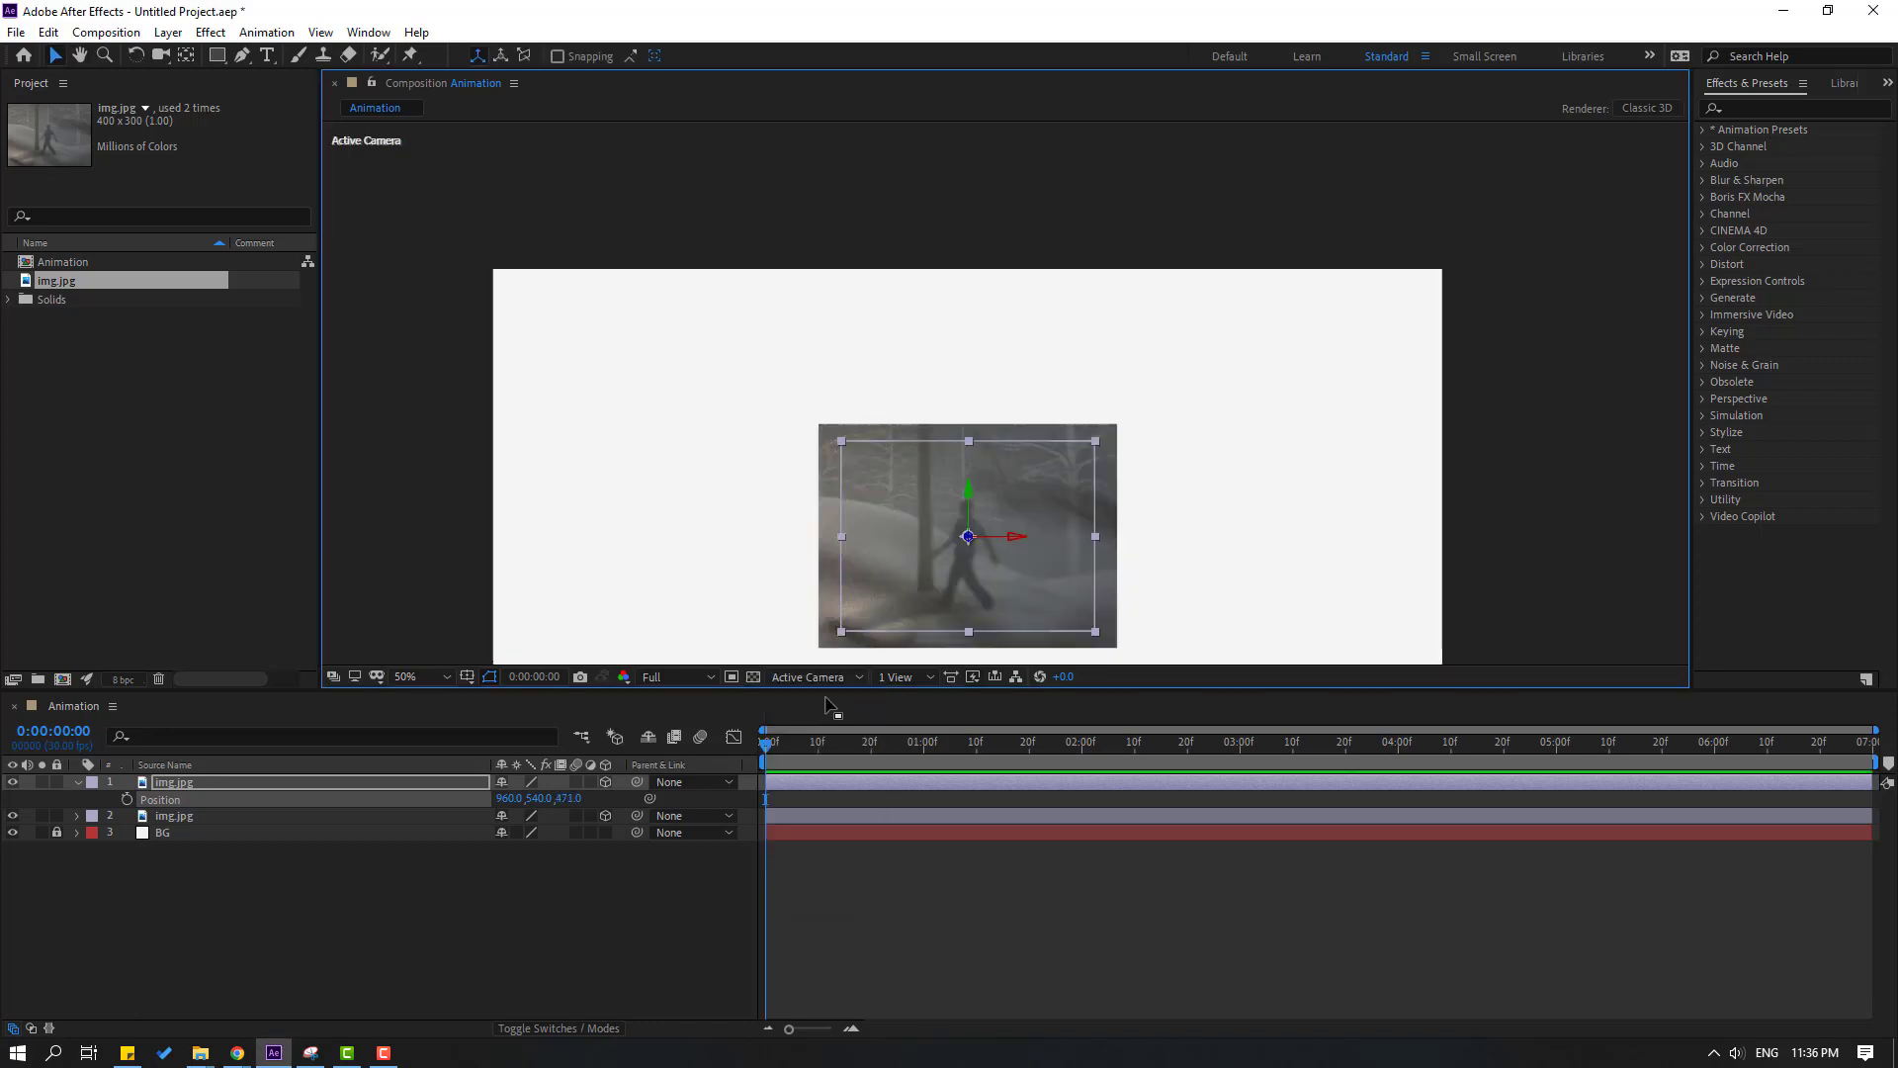
left_click(77, 782)
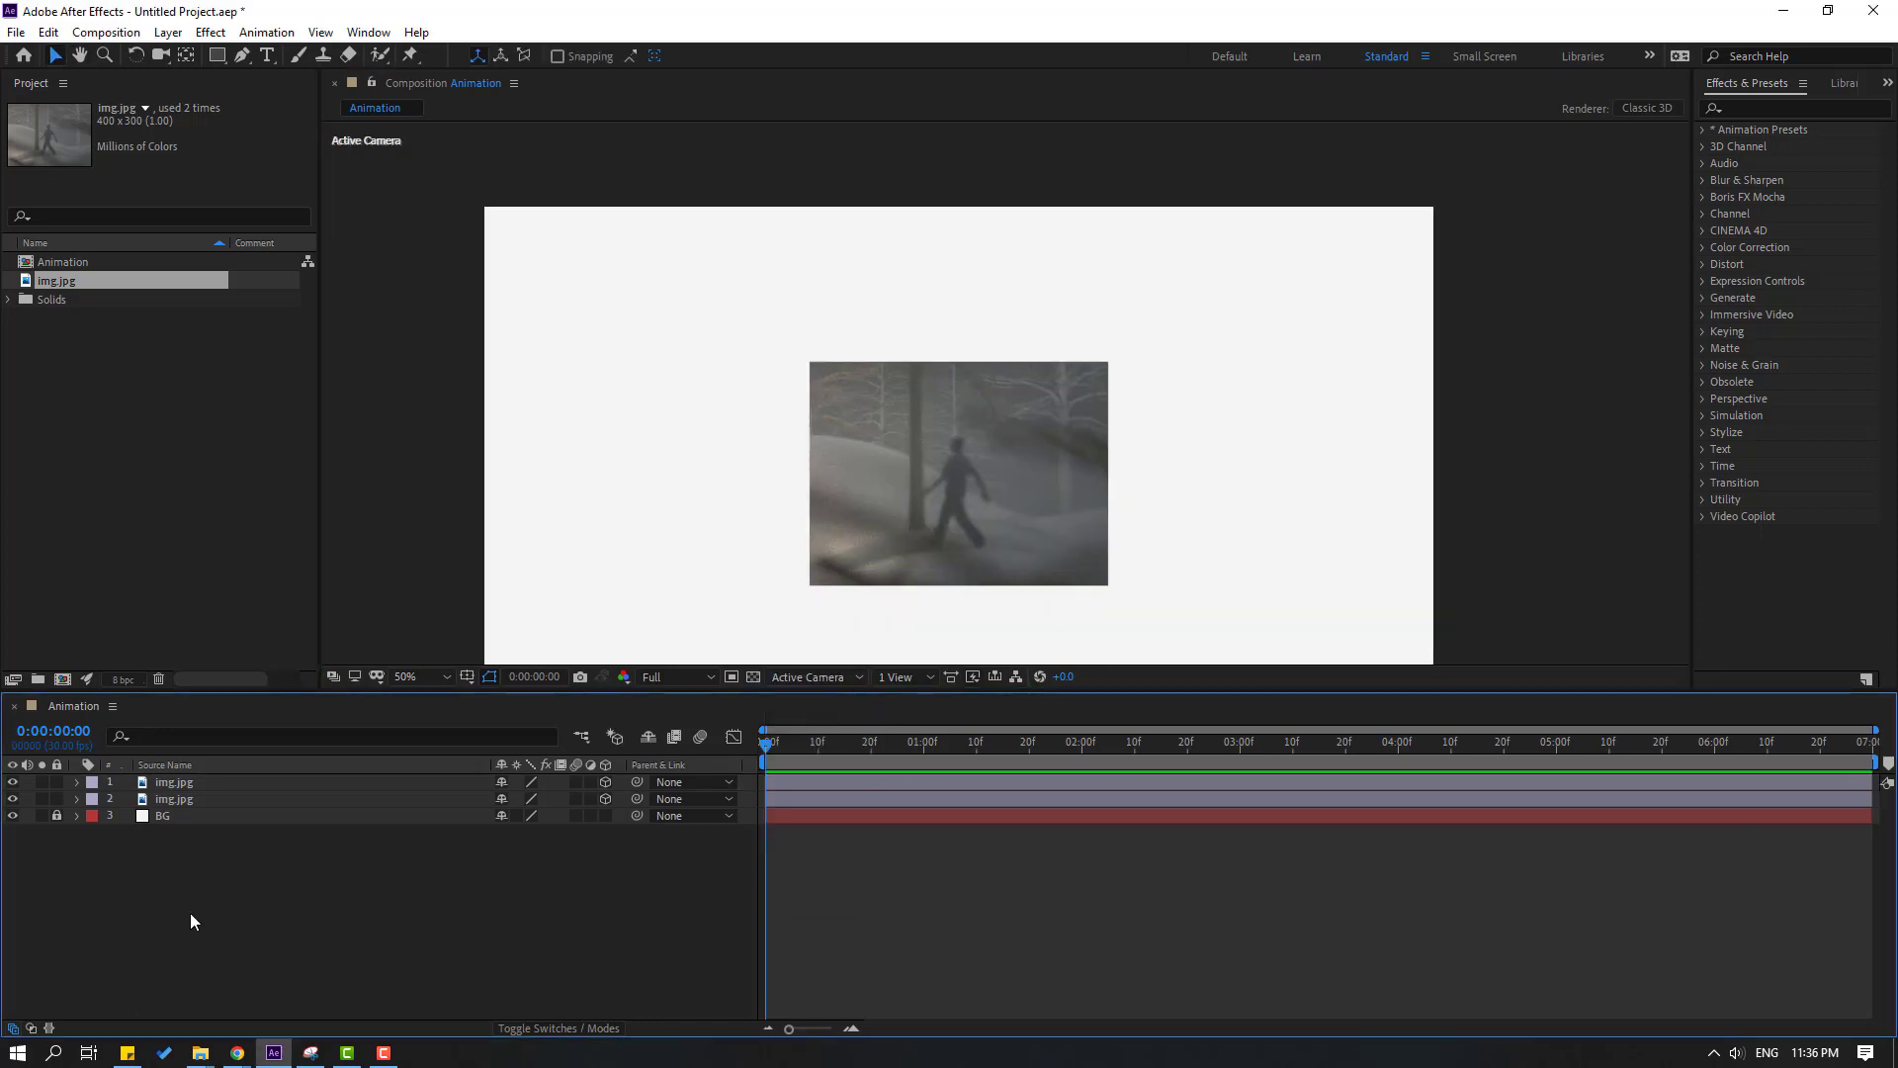
- Add a Null 1 layer, centre its anchor point, and position it over the image's centre
right_click(249, 909)
mouse_move(359, 674)
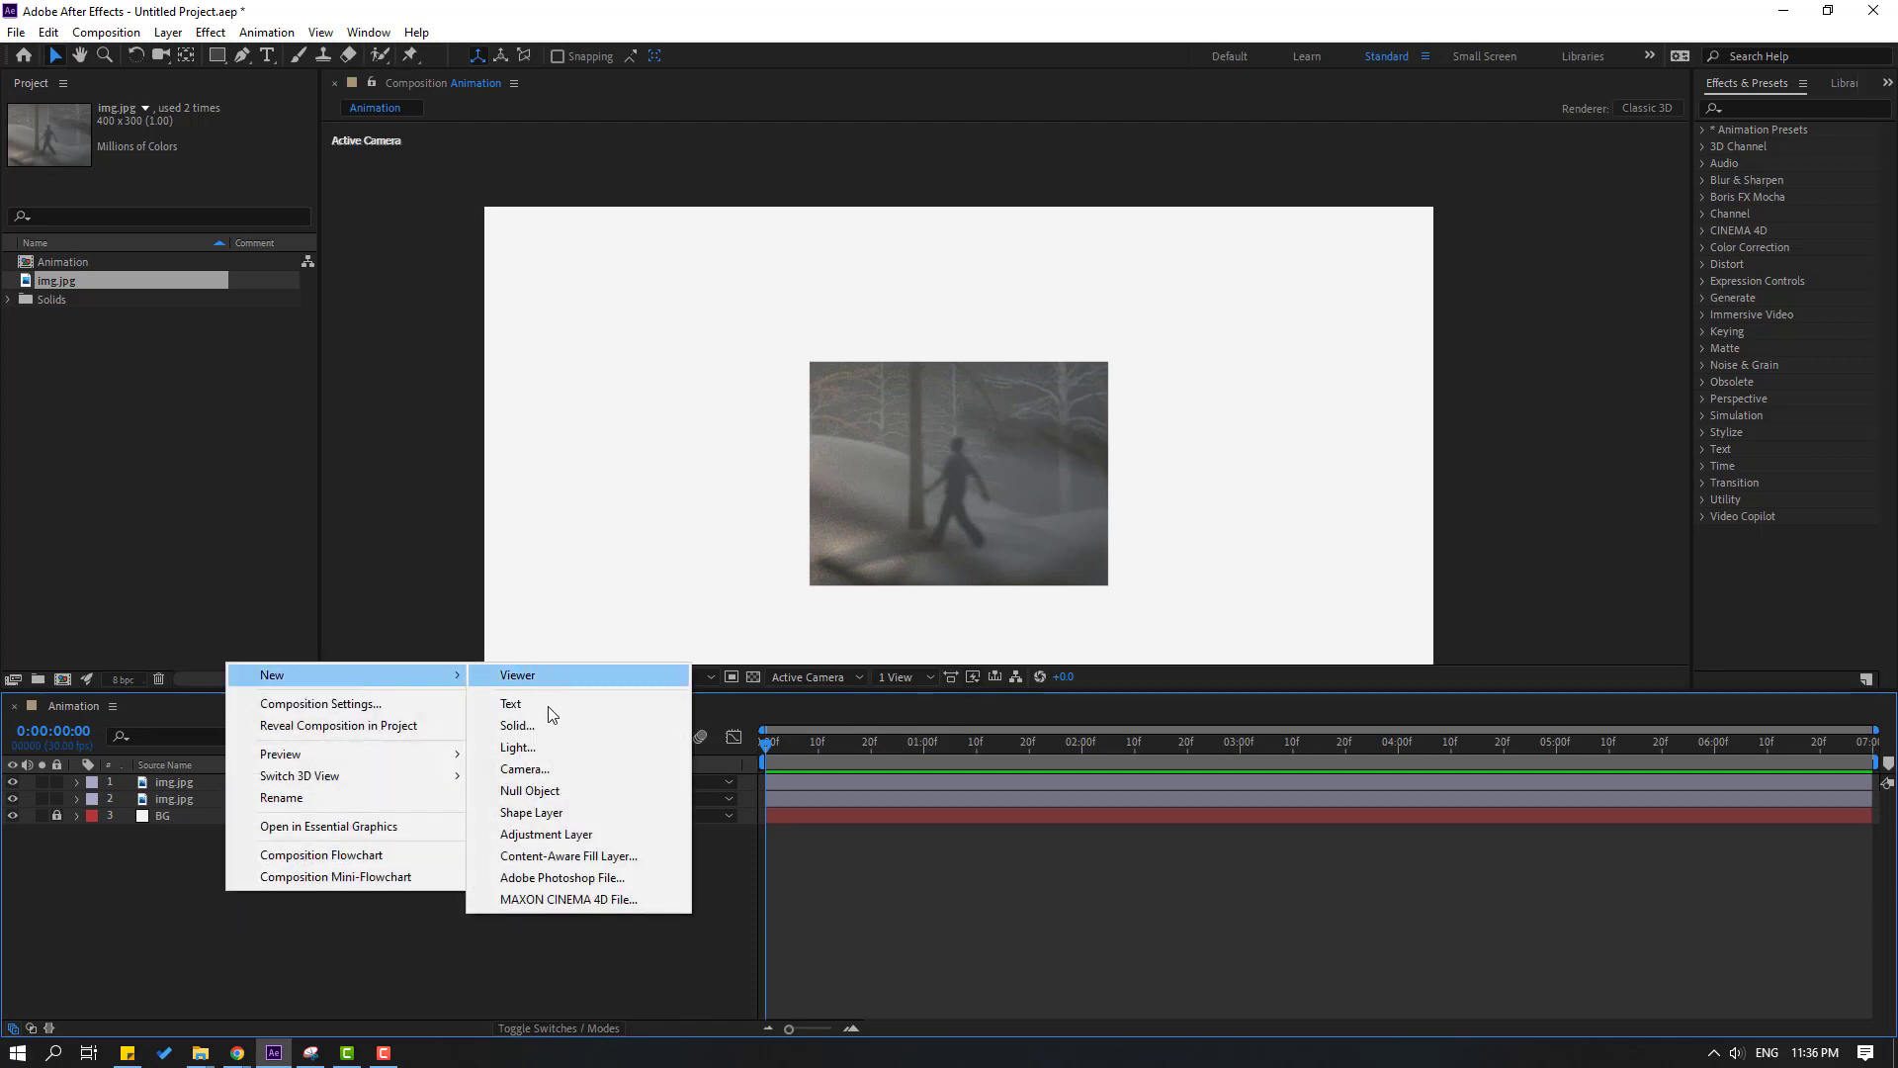
left_click(522, 791)
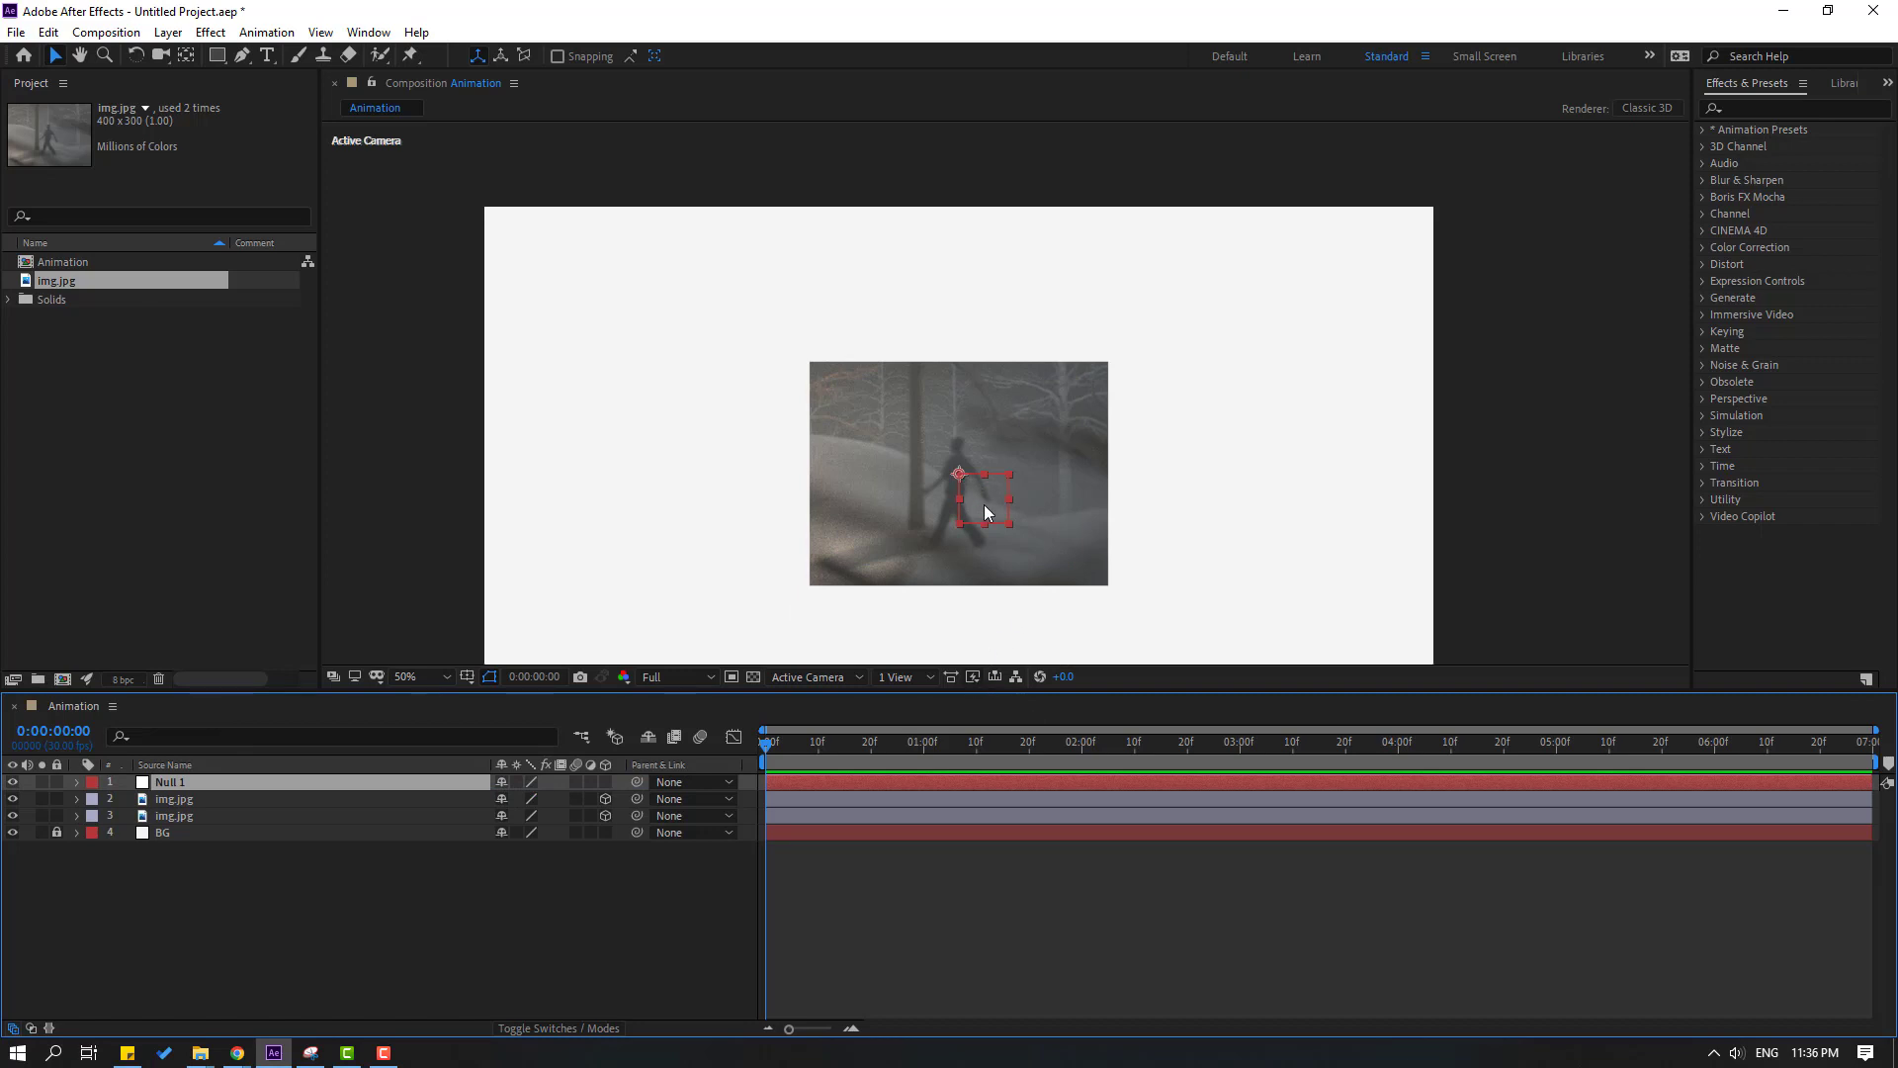
left_click(186, 55)
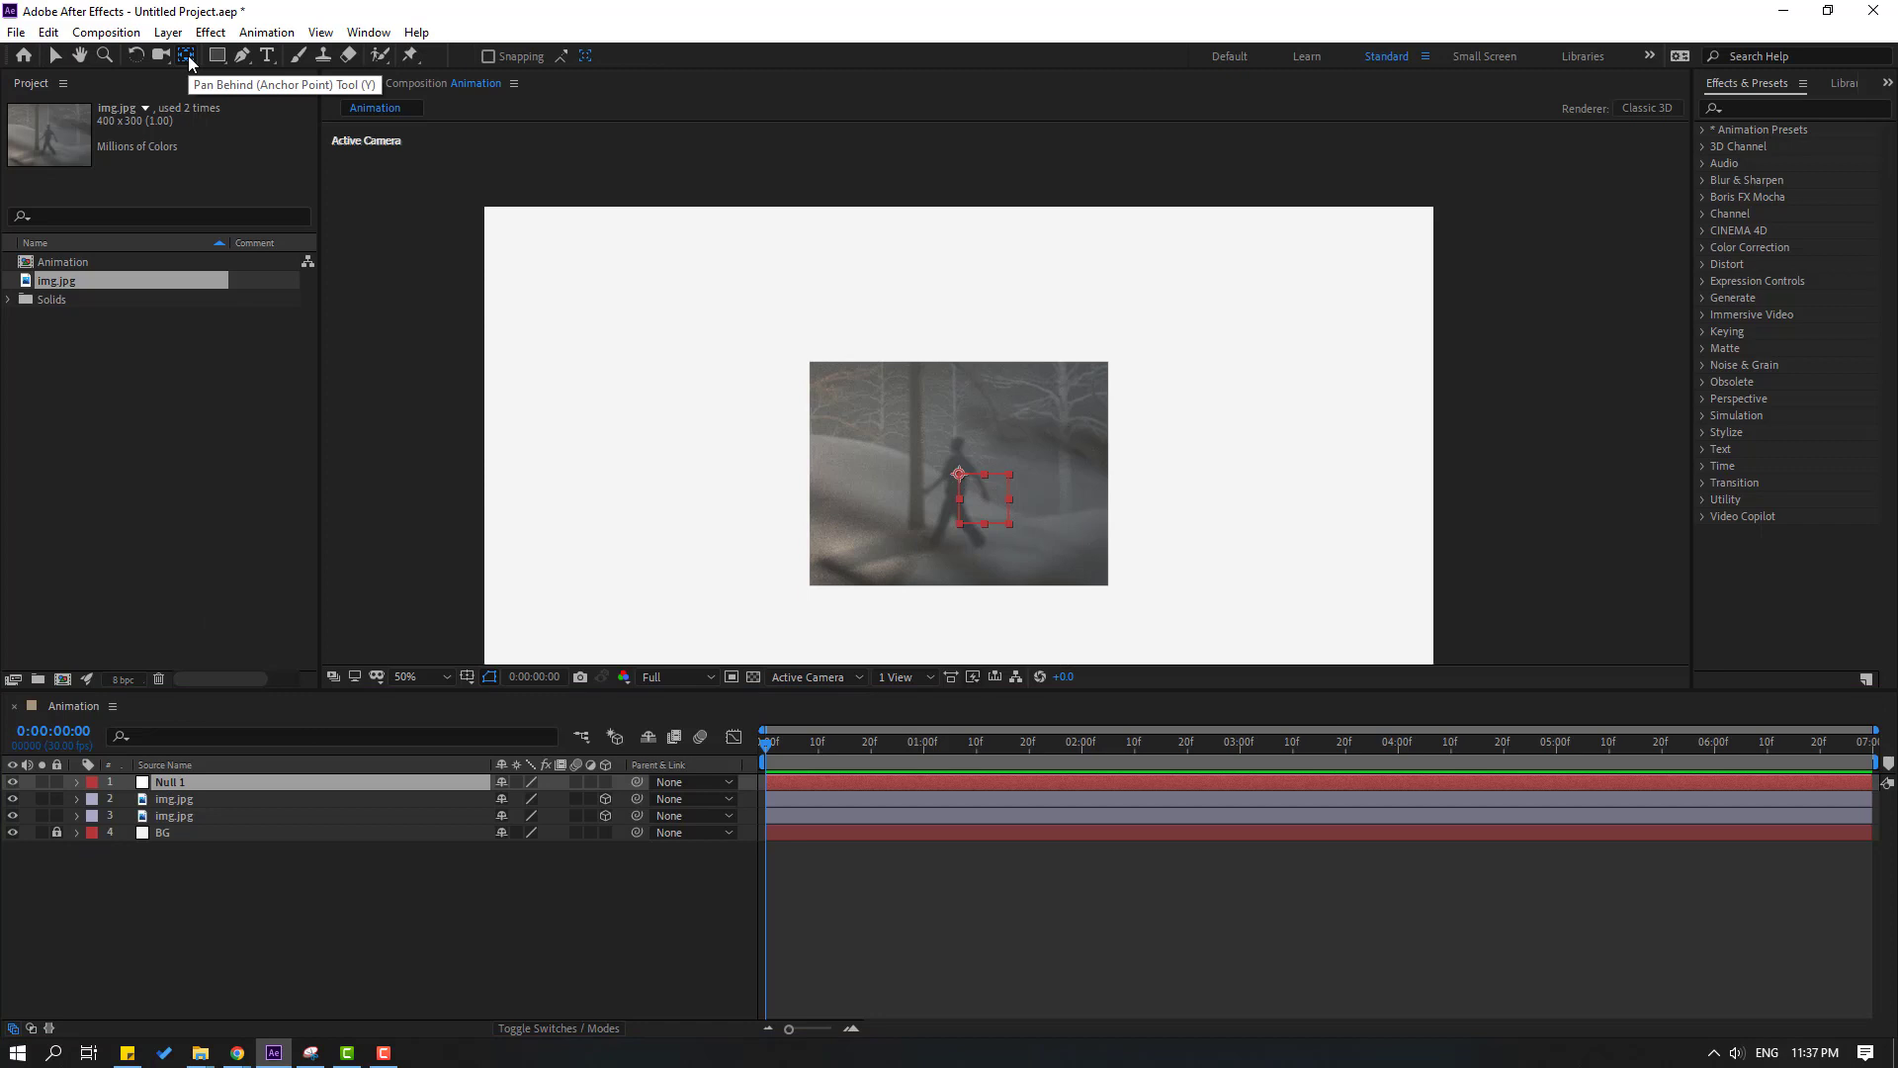
key("ctrl+alt+Home")
left_click(59, 54)
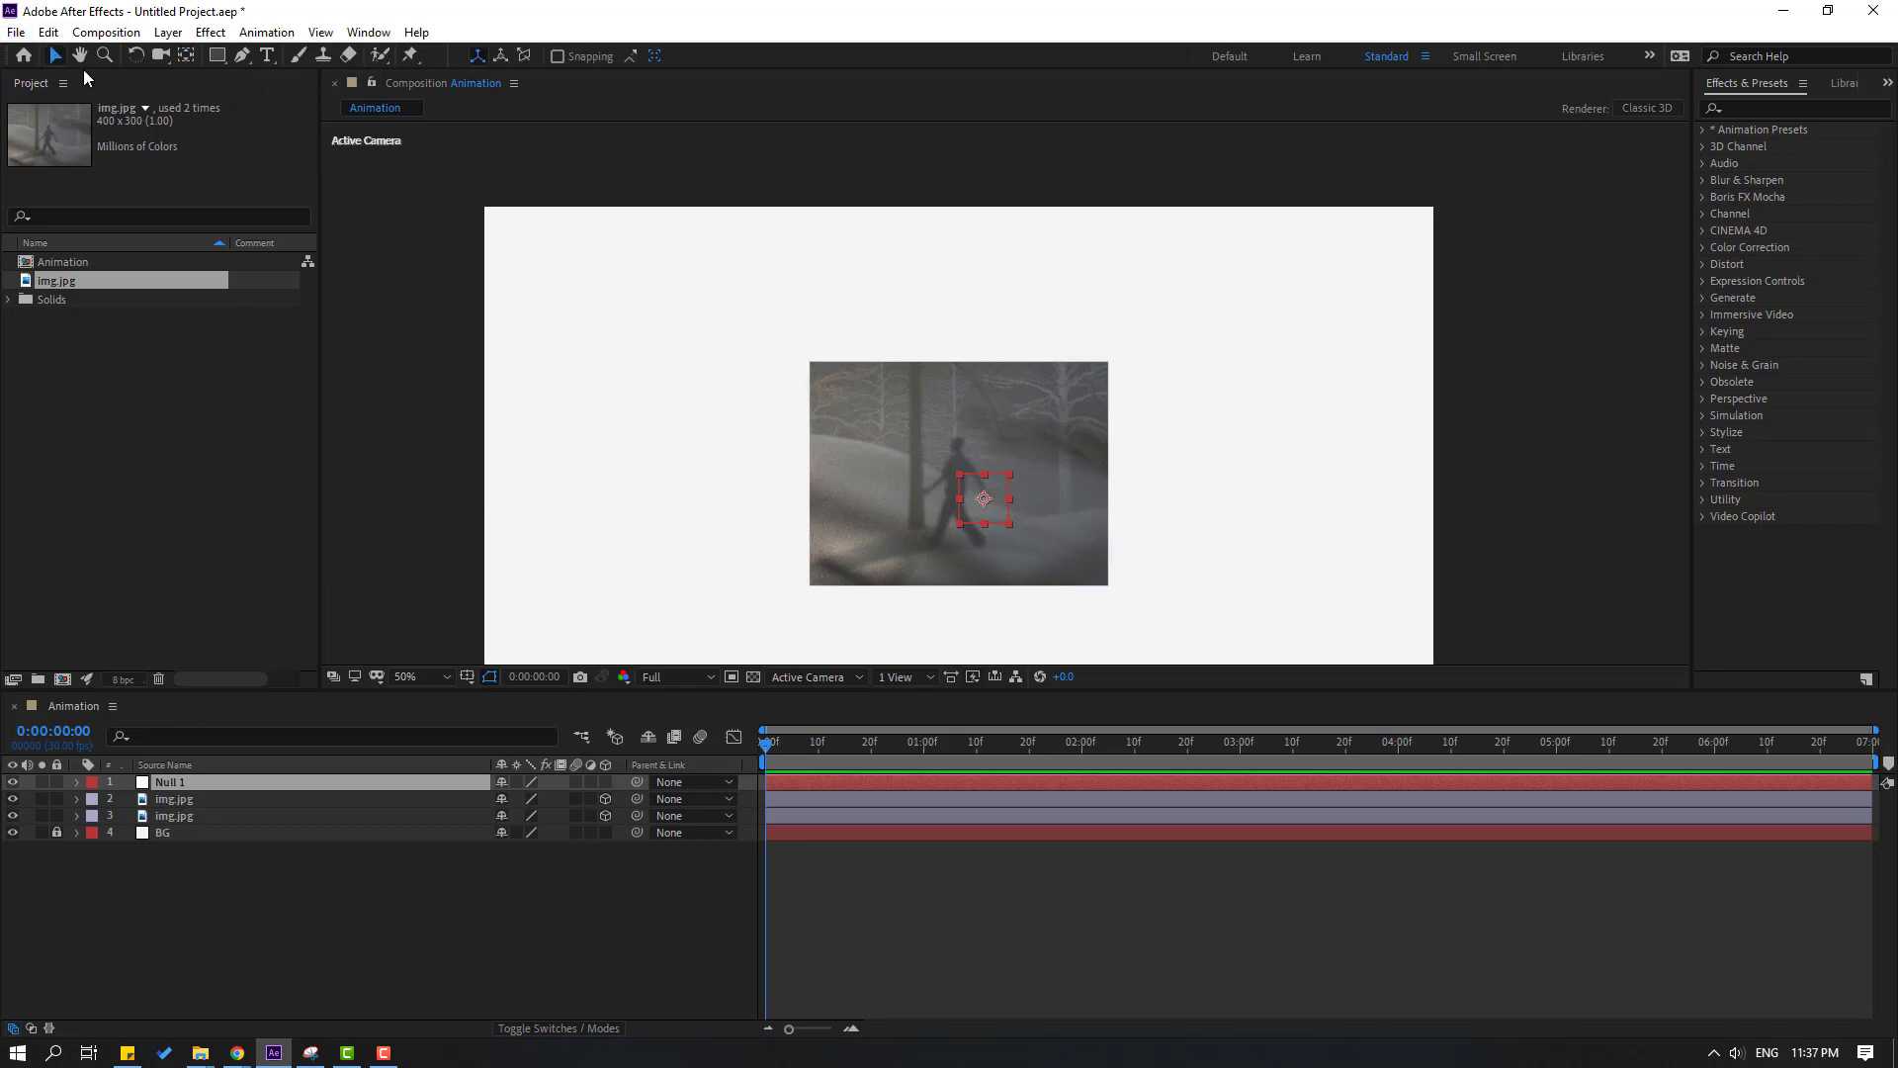
left_click_drag(998, 487, 975, 470)
left_click(627, 827)
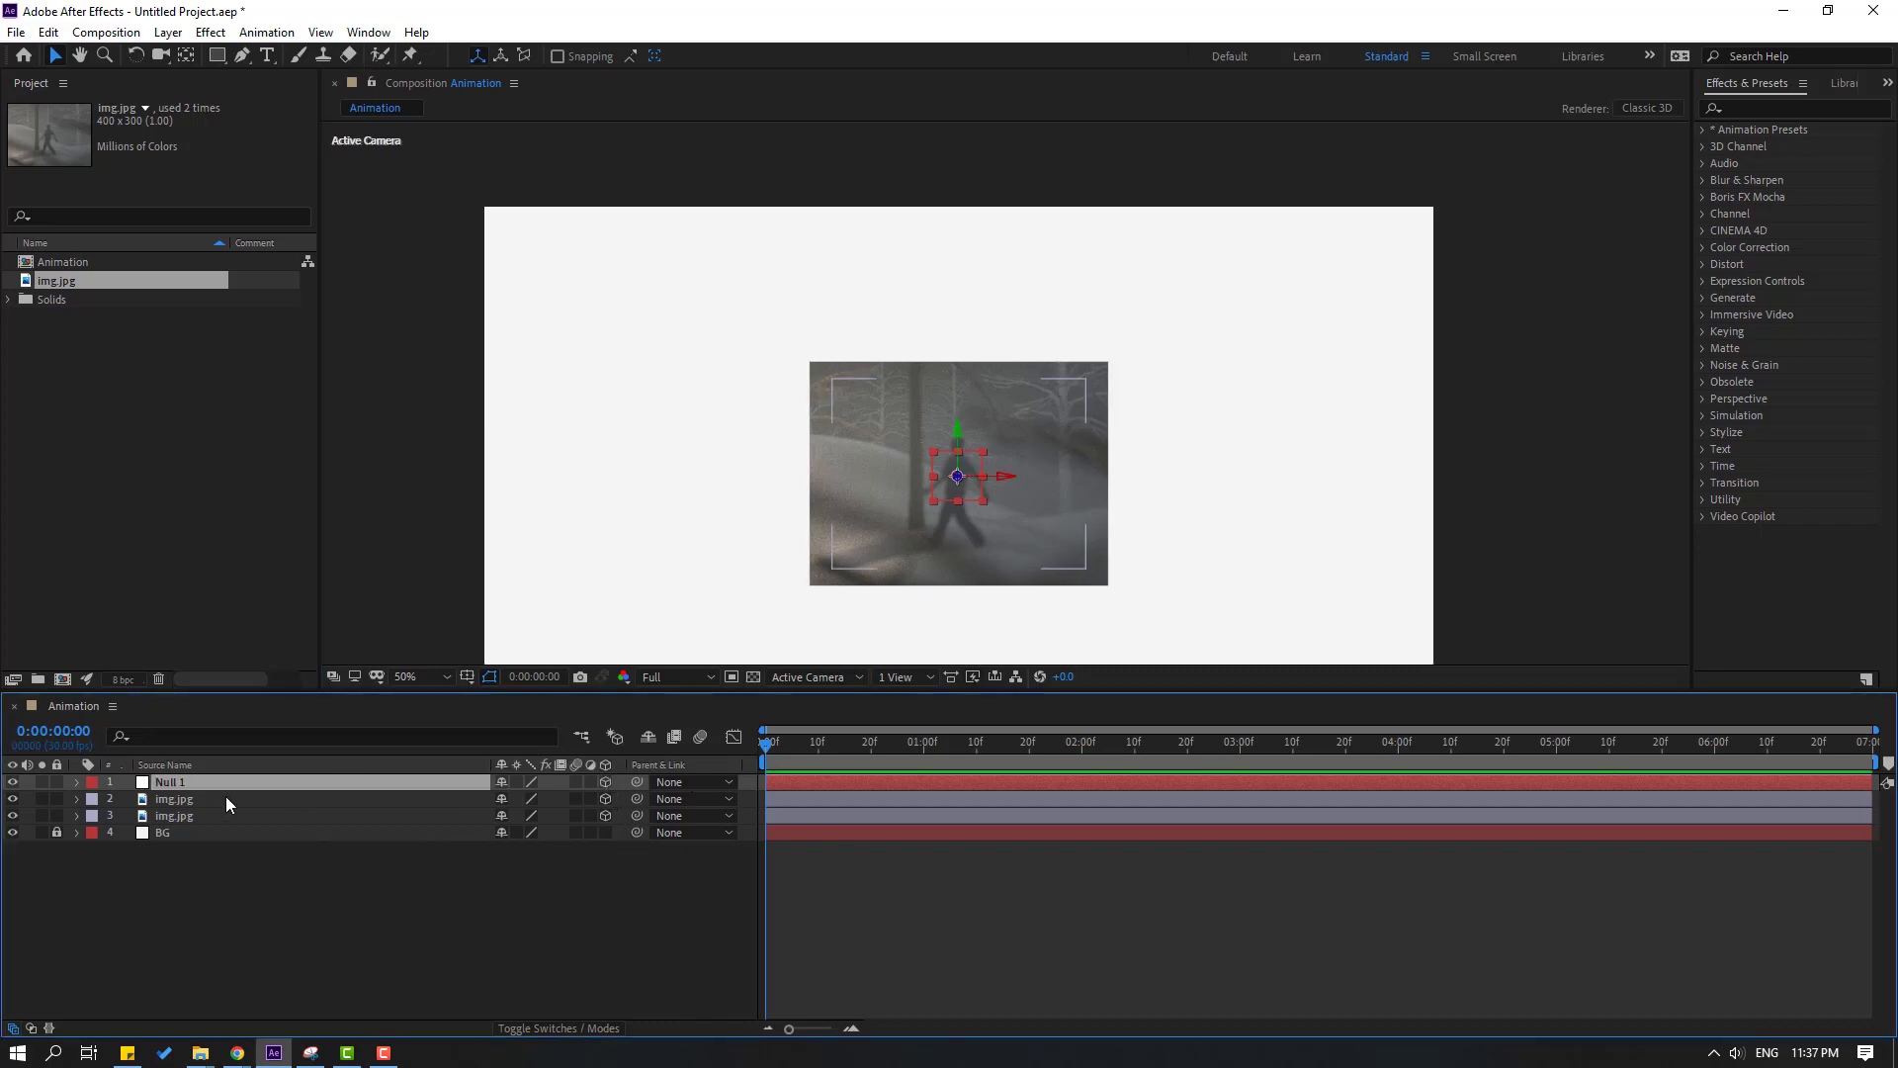
- Parent both img.jpg layers to Null 1 and rotate the null 27° around Y
left_click(182, 816)
left_click(188, 799, "ctrl")
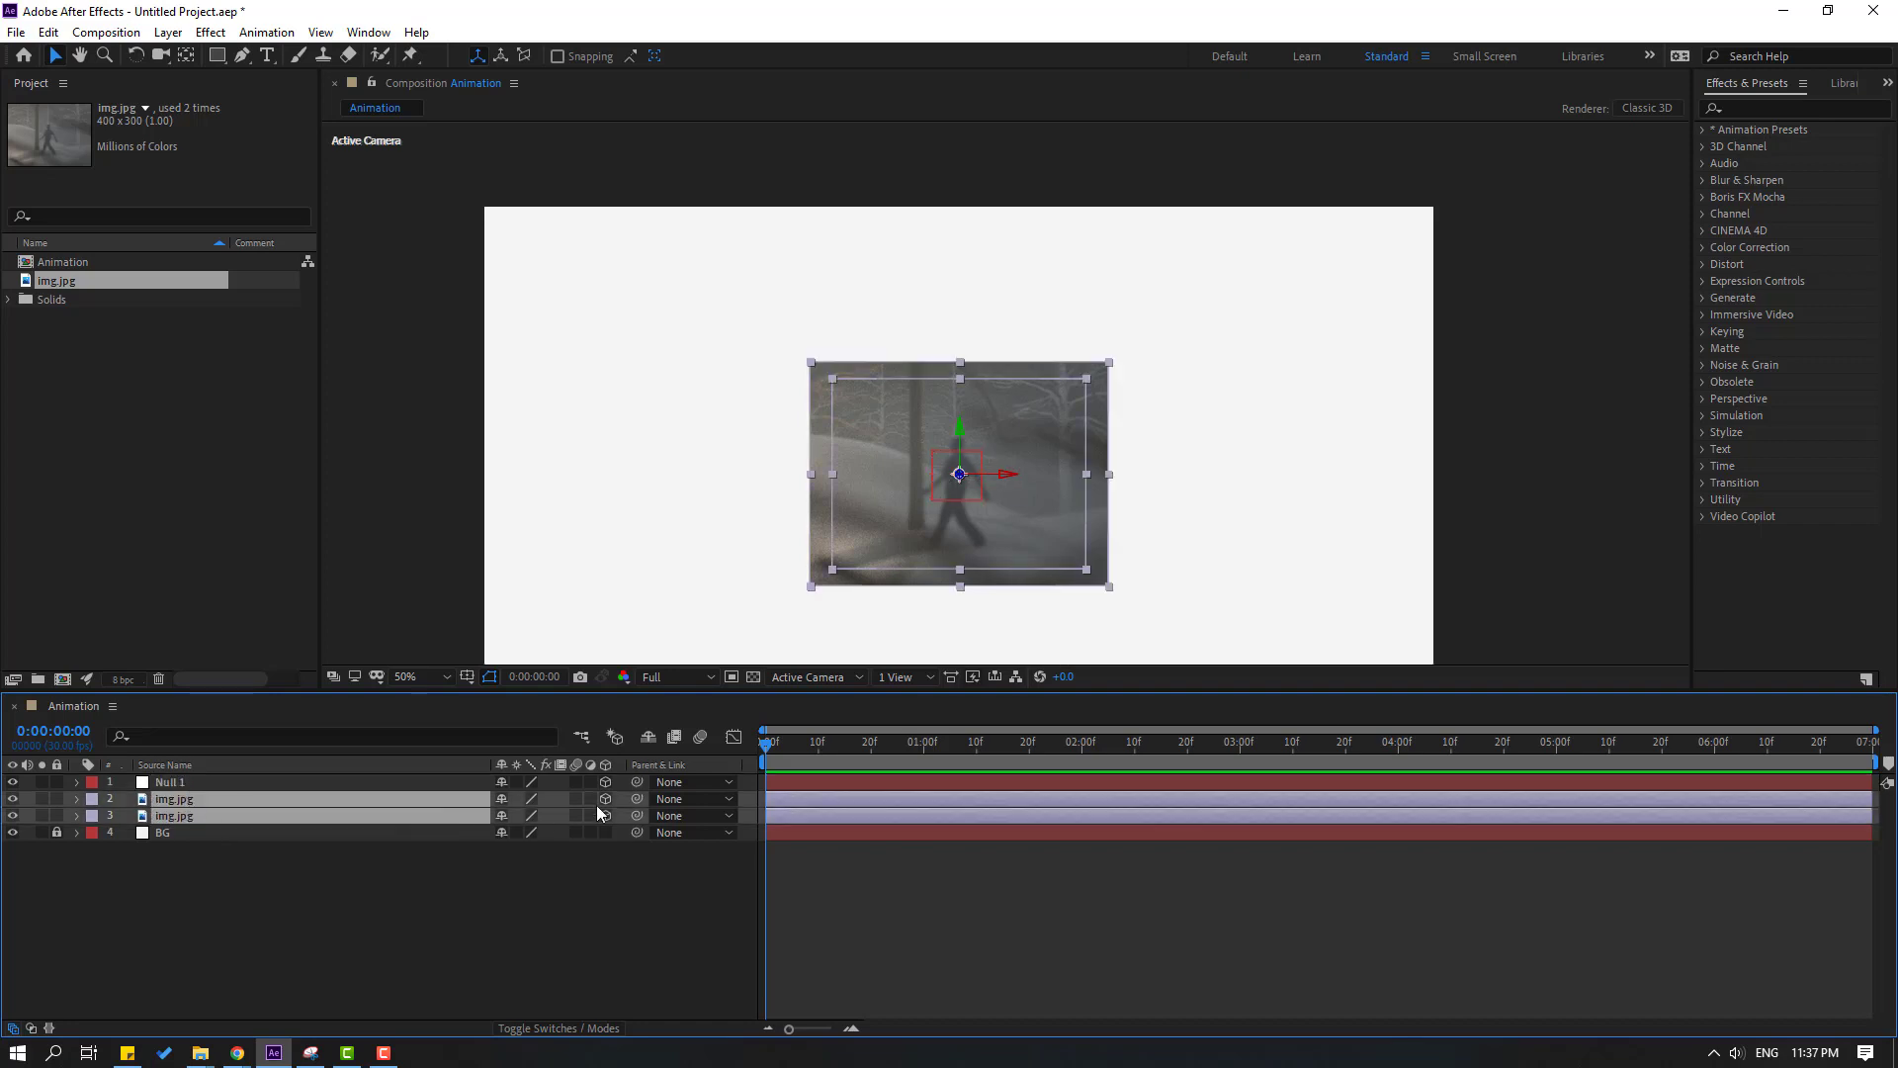
left_click_drag(638, 802, 176, 782)
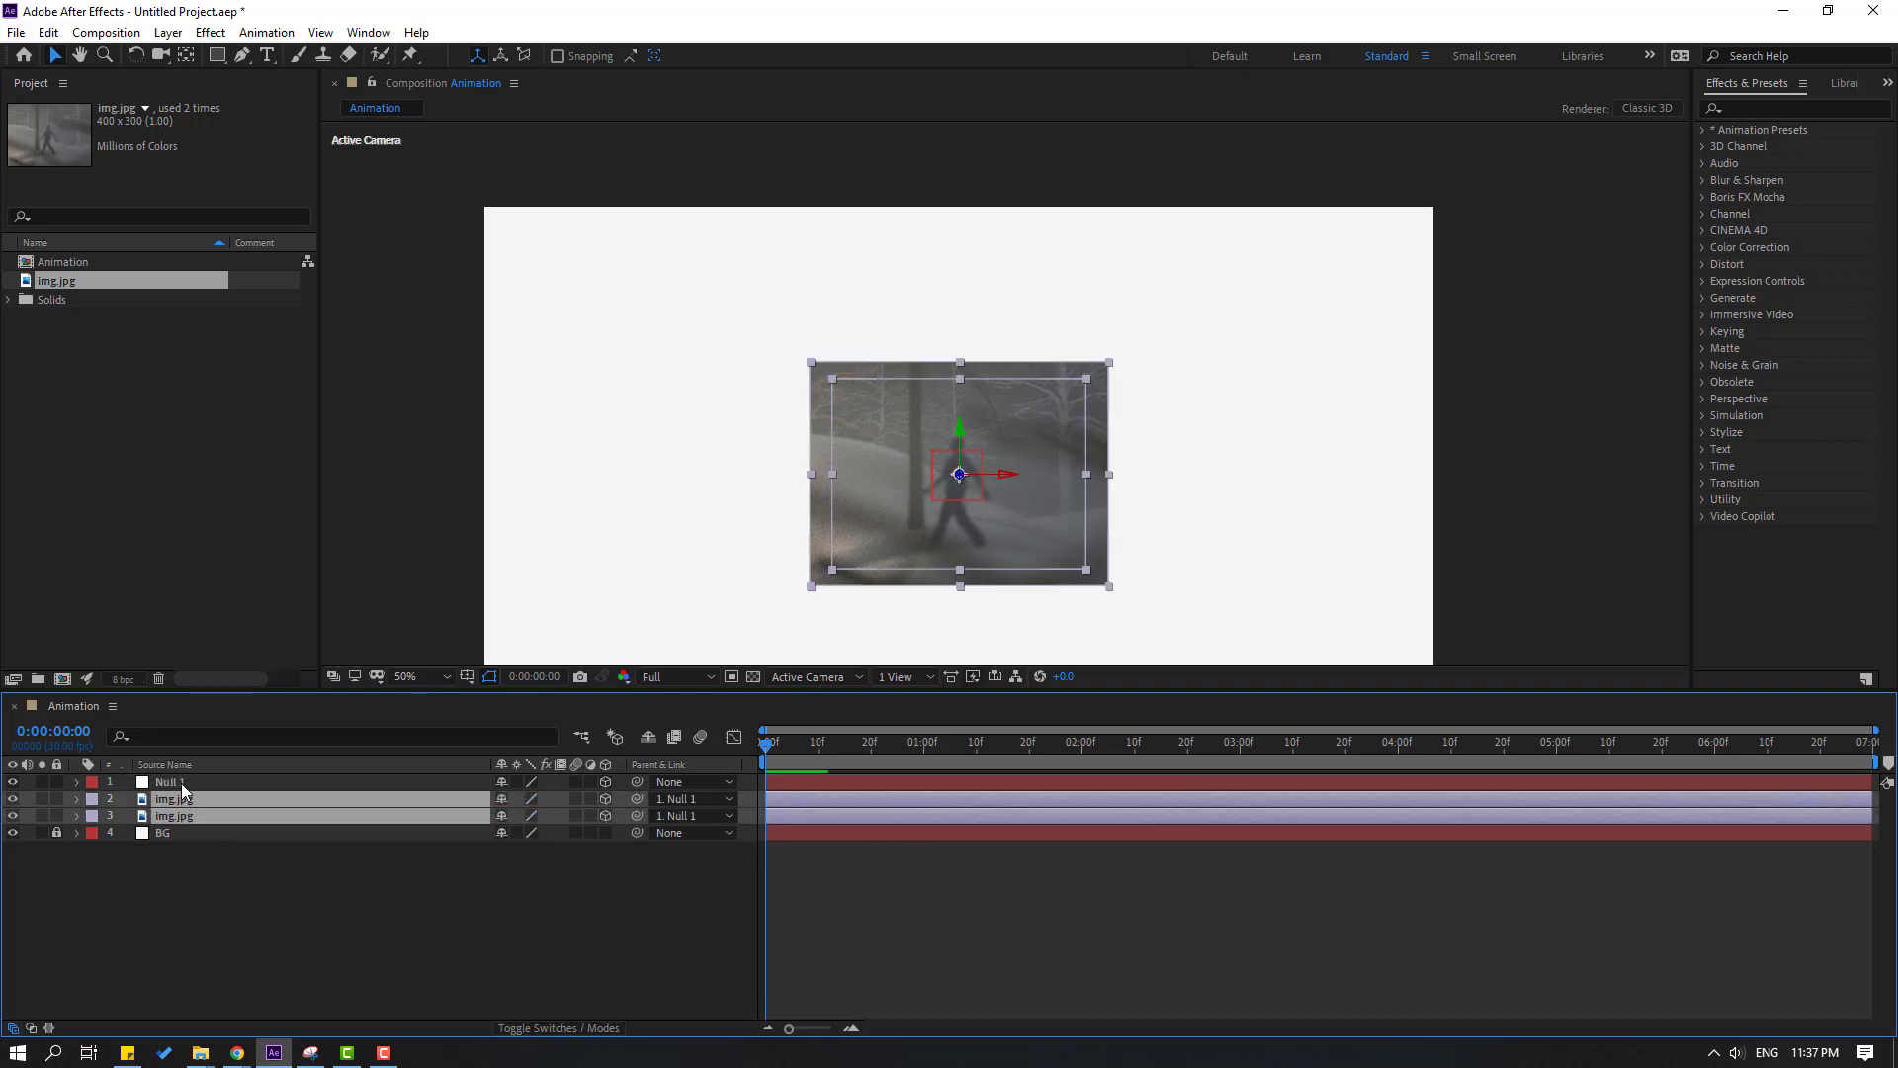
left_click(171, 784)
key("r")
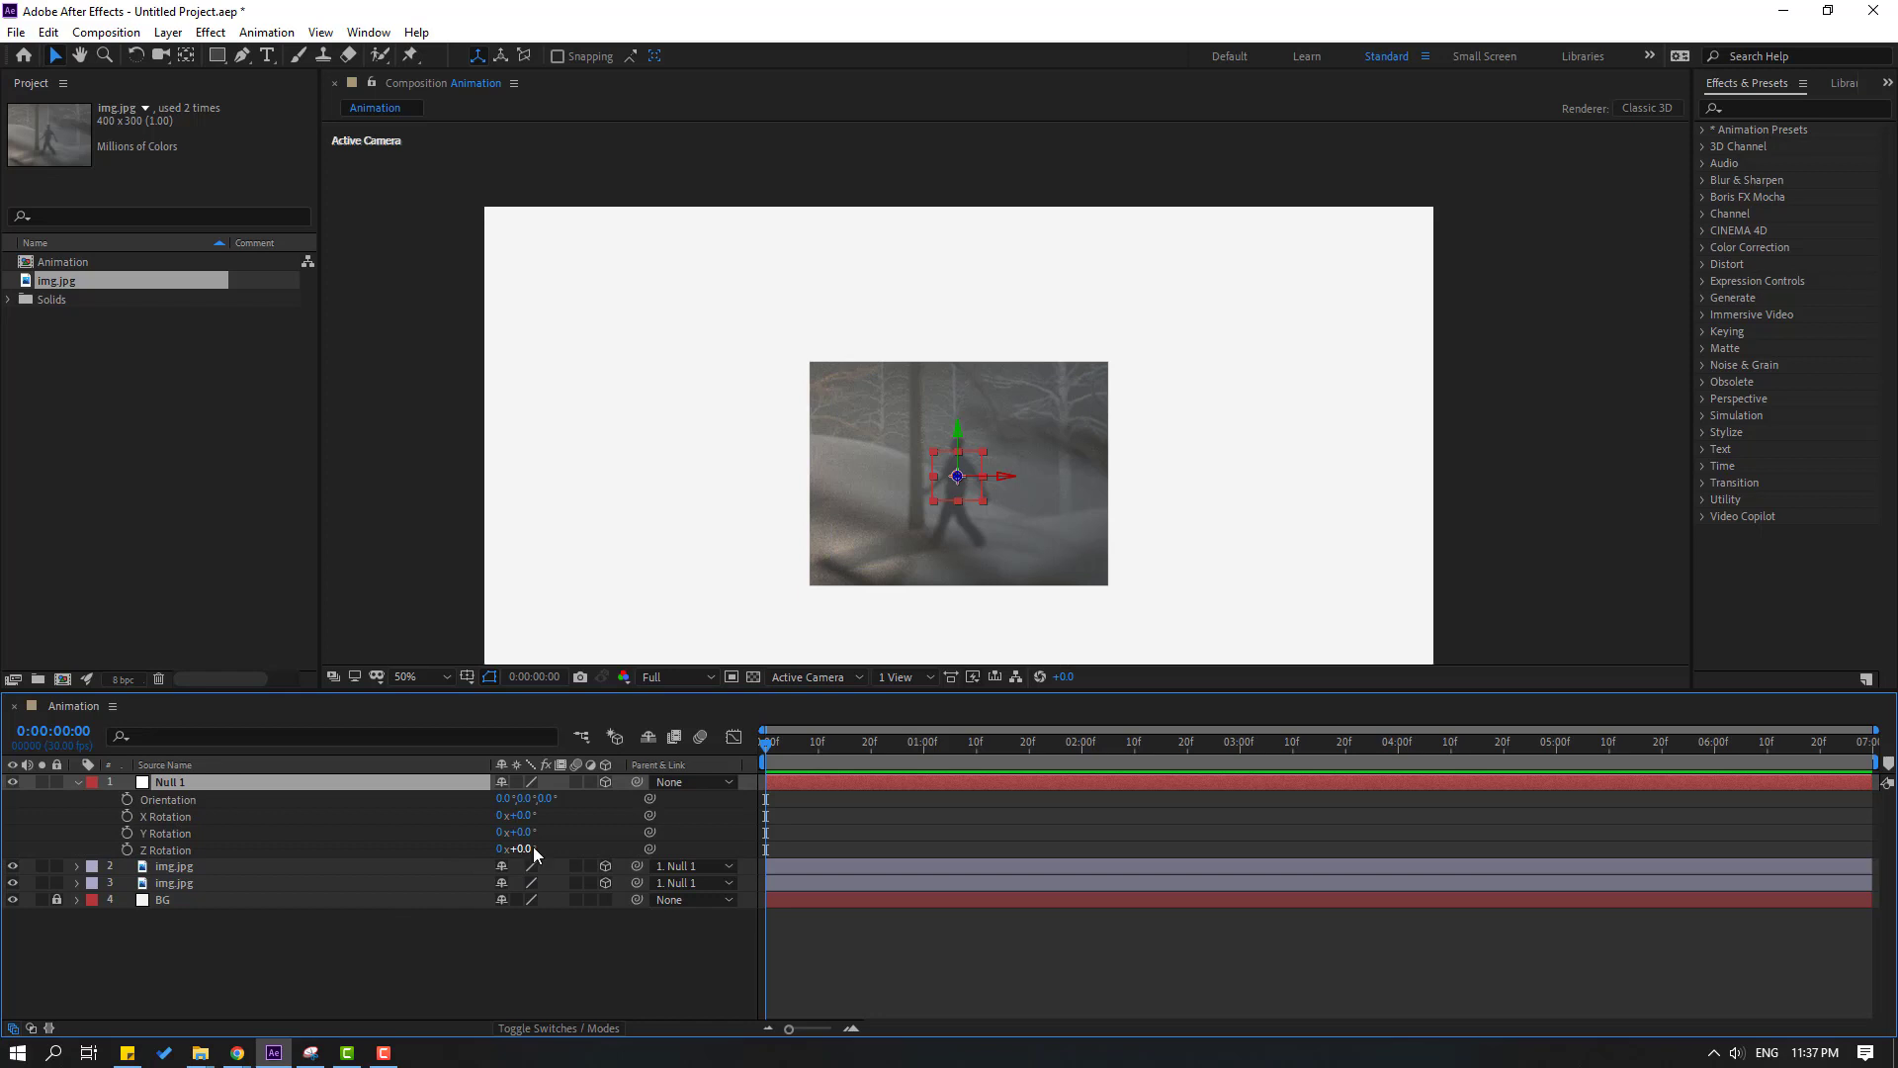
left_click_drag(522, 833, 545, 832)
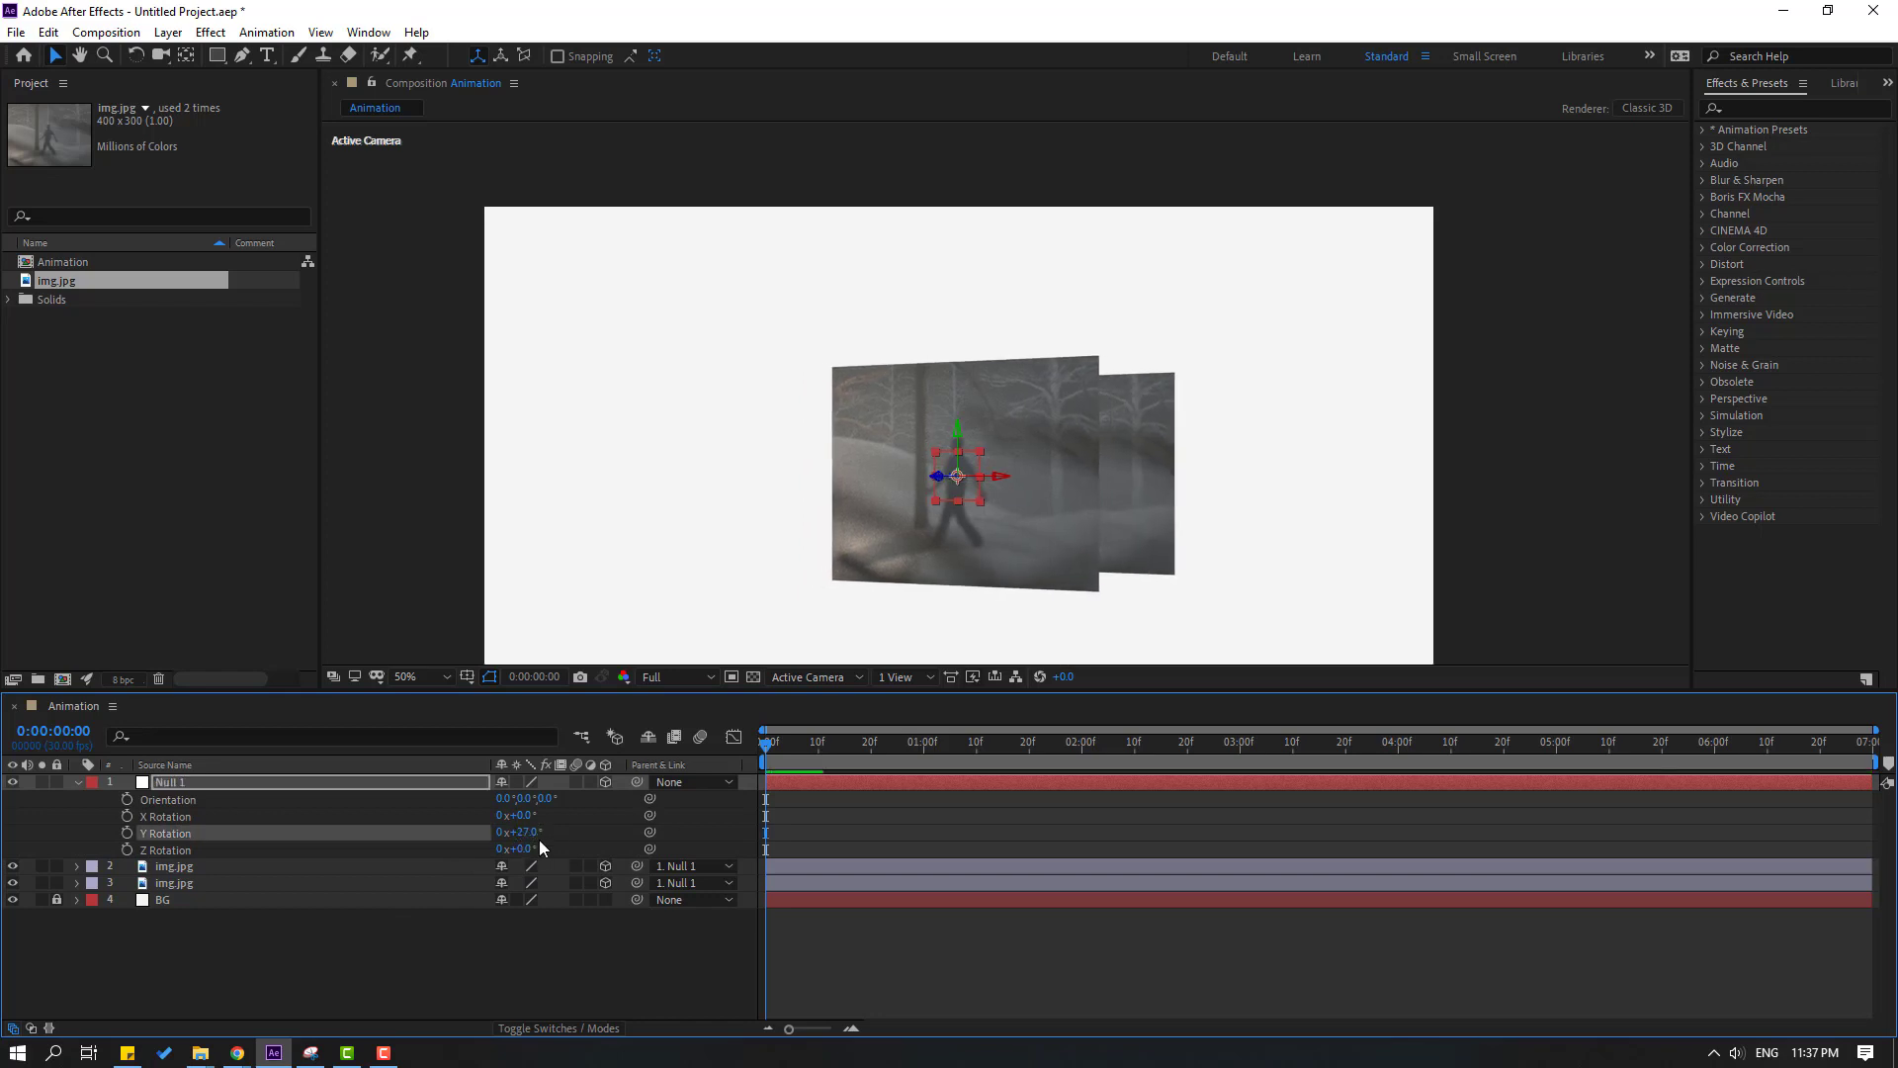
- Push the second img.jpg back to Z 183 and reset Null 1's Y Rotation to 0°
left_click(174, 867)
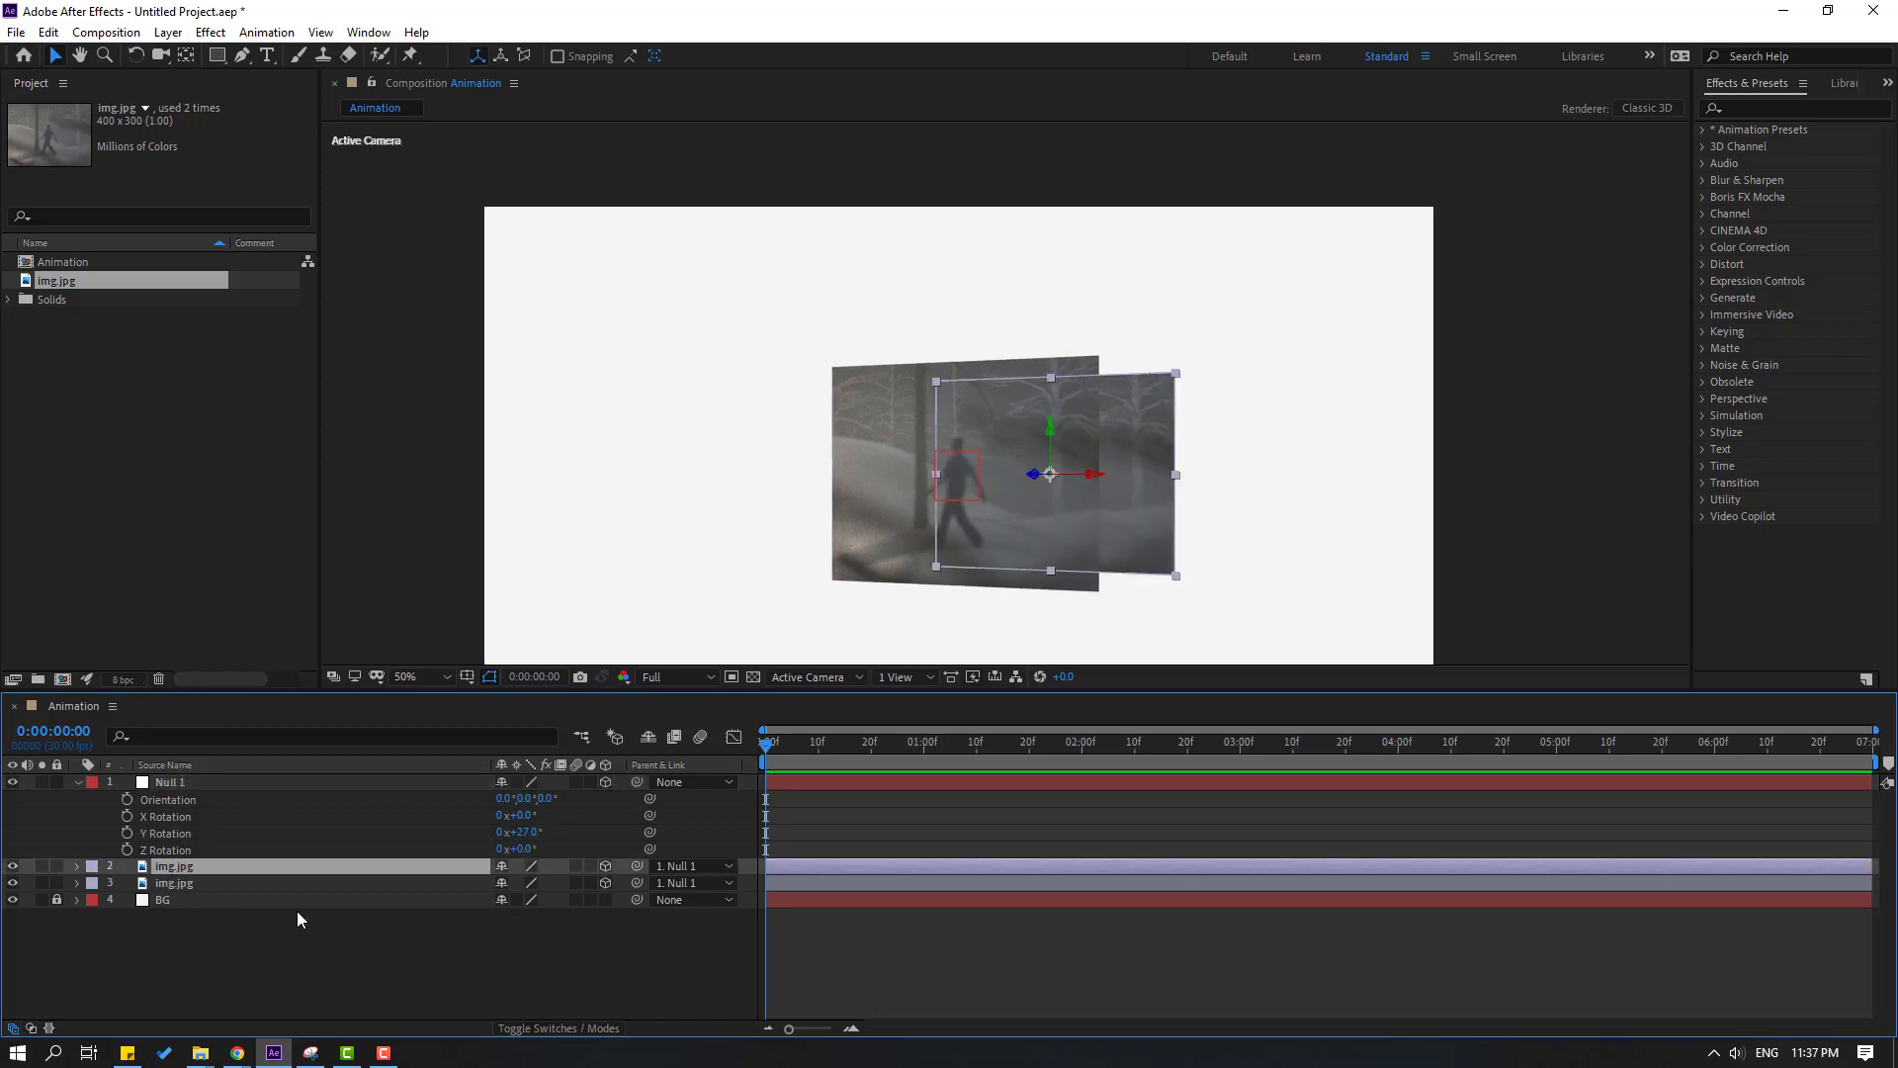
key("p")
left_click_drag(554, 885, 315, 929)
left_click(478, 999)
left_click_drag(531, 833, 589, 853)
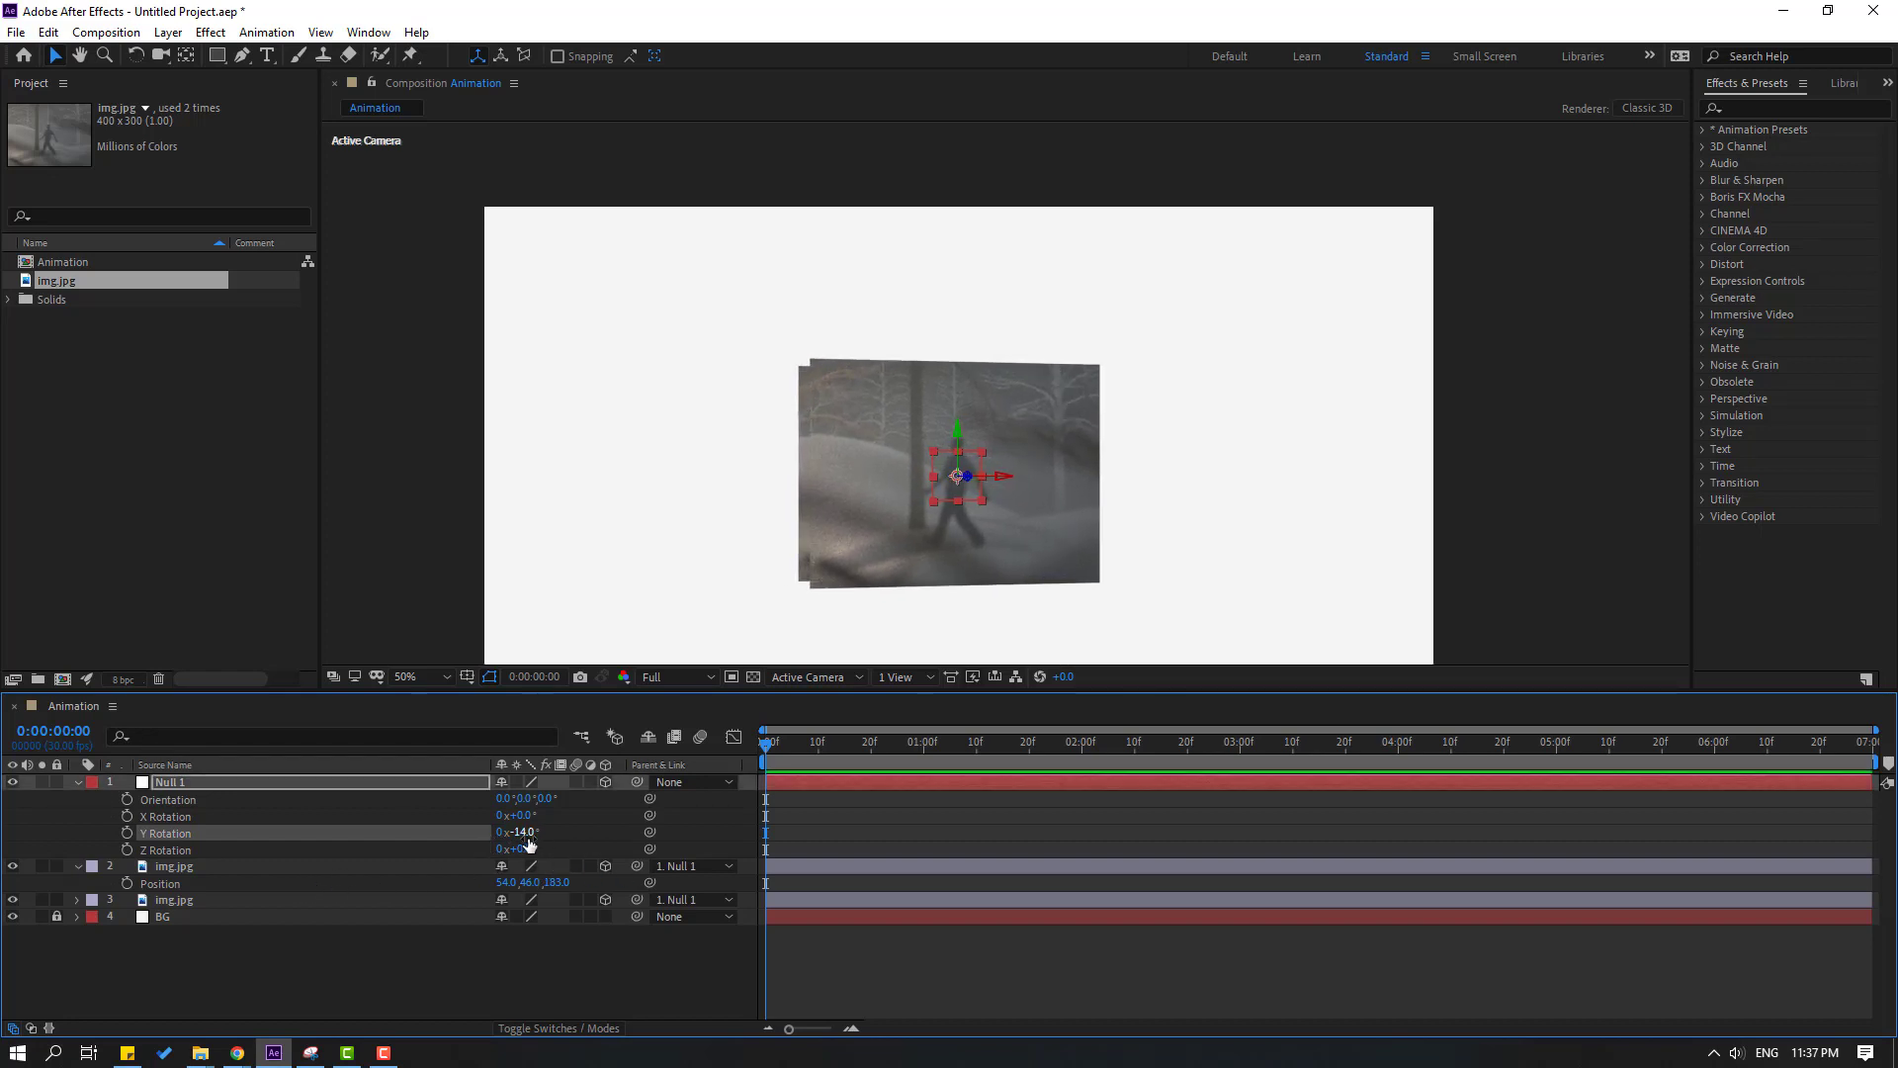
key("Return")
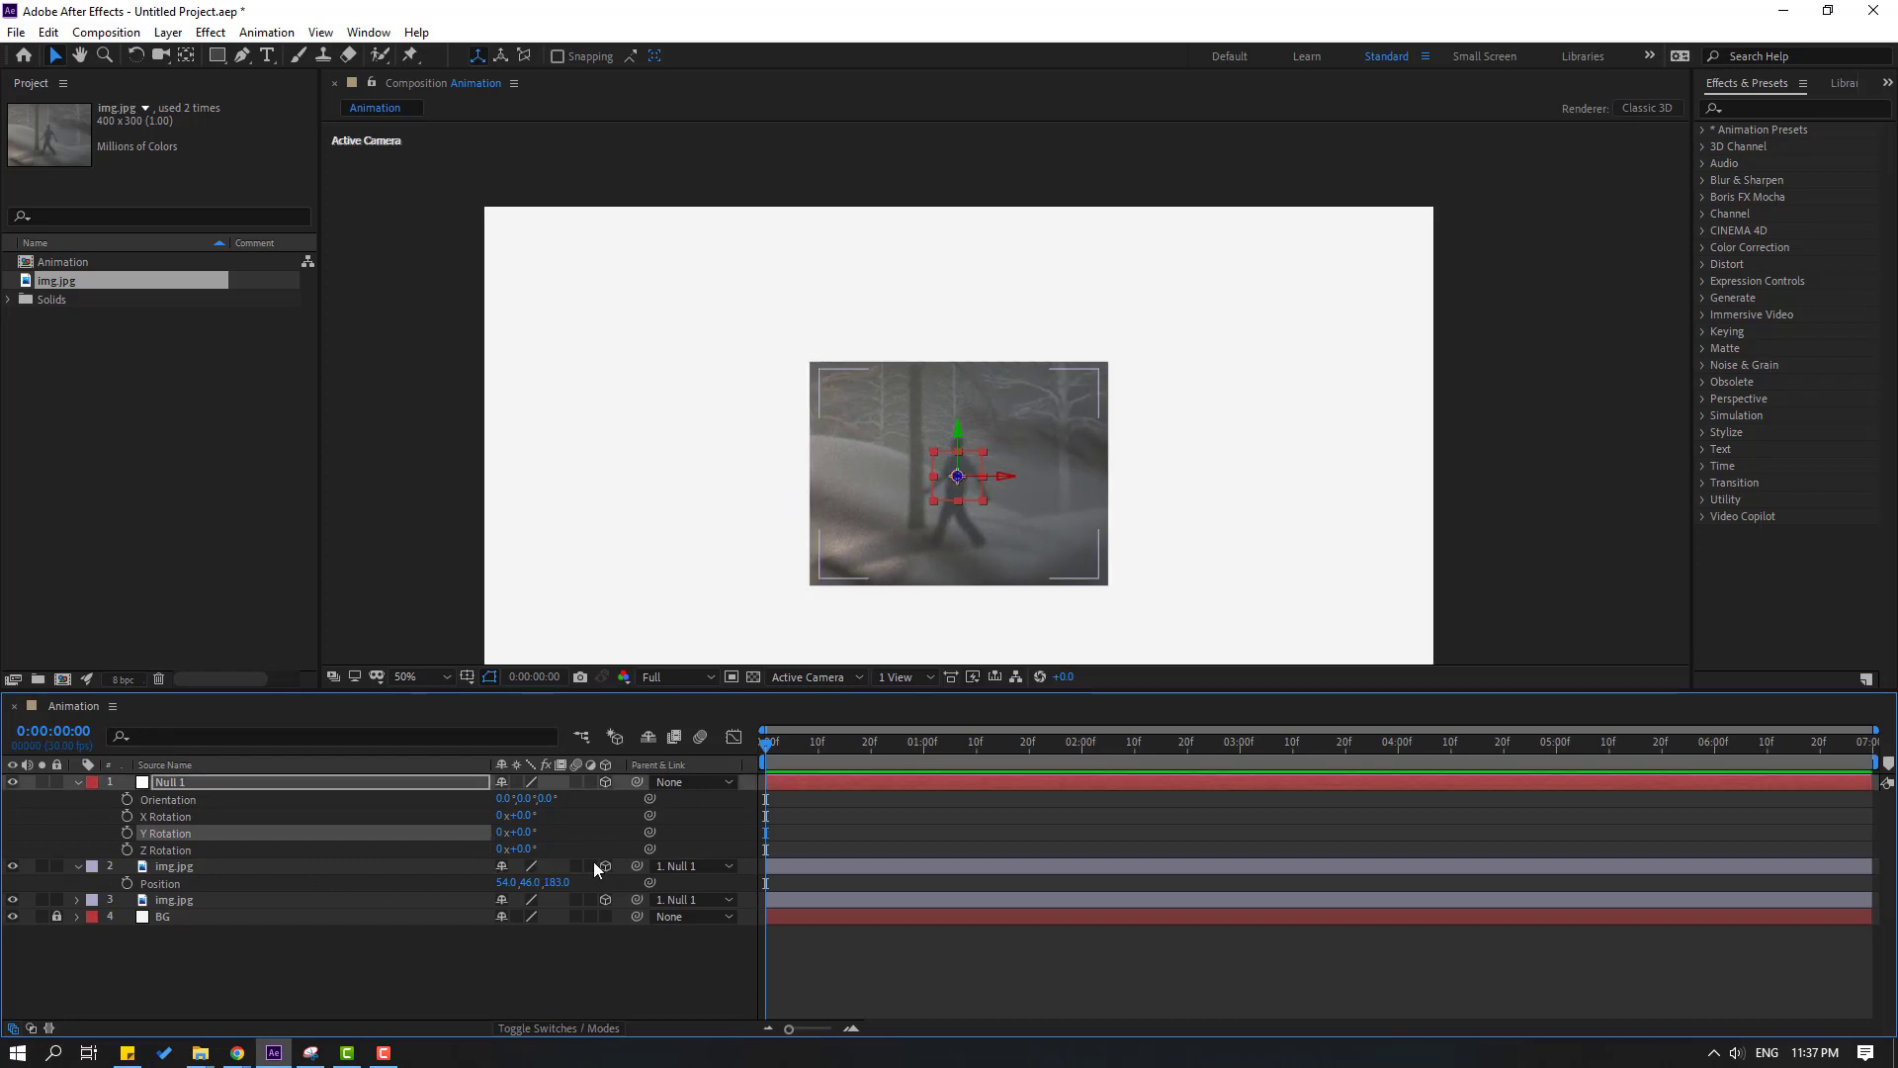
- Keyframe Null 1's Y Rotation at -17°, +17°, -17° on frames 0, 10 and 20
left_click(127, 835)
left_click_drag(524, 832, 515, 833)
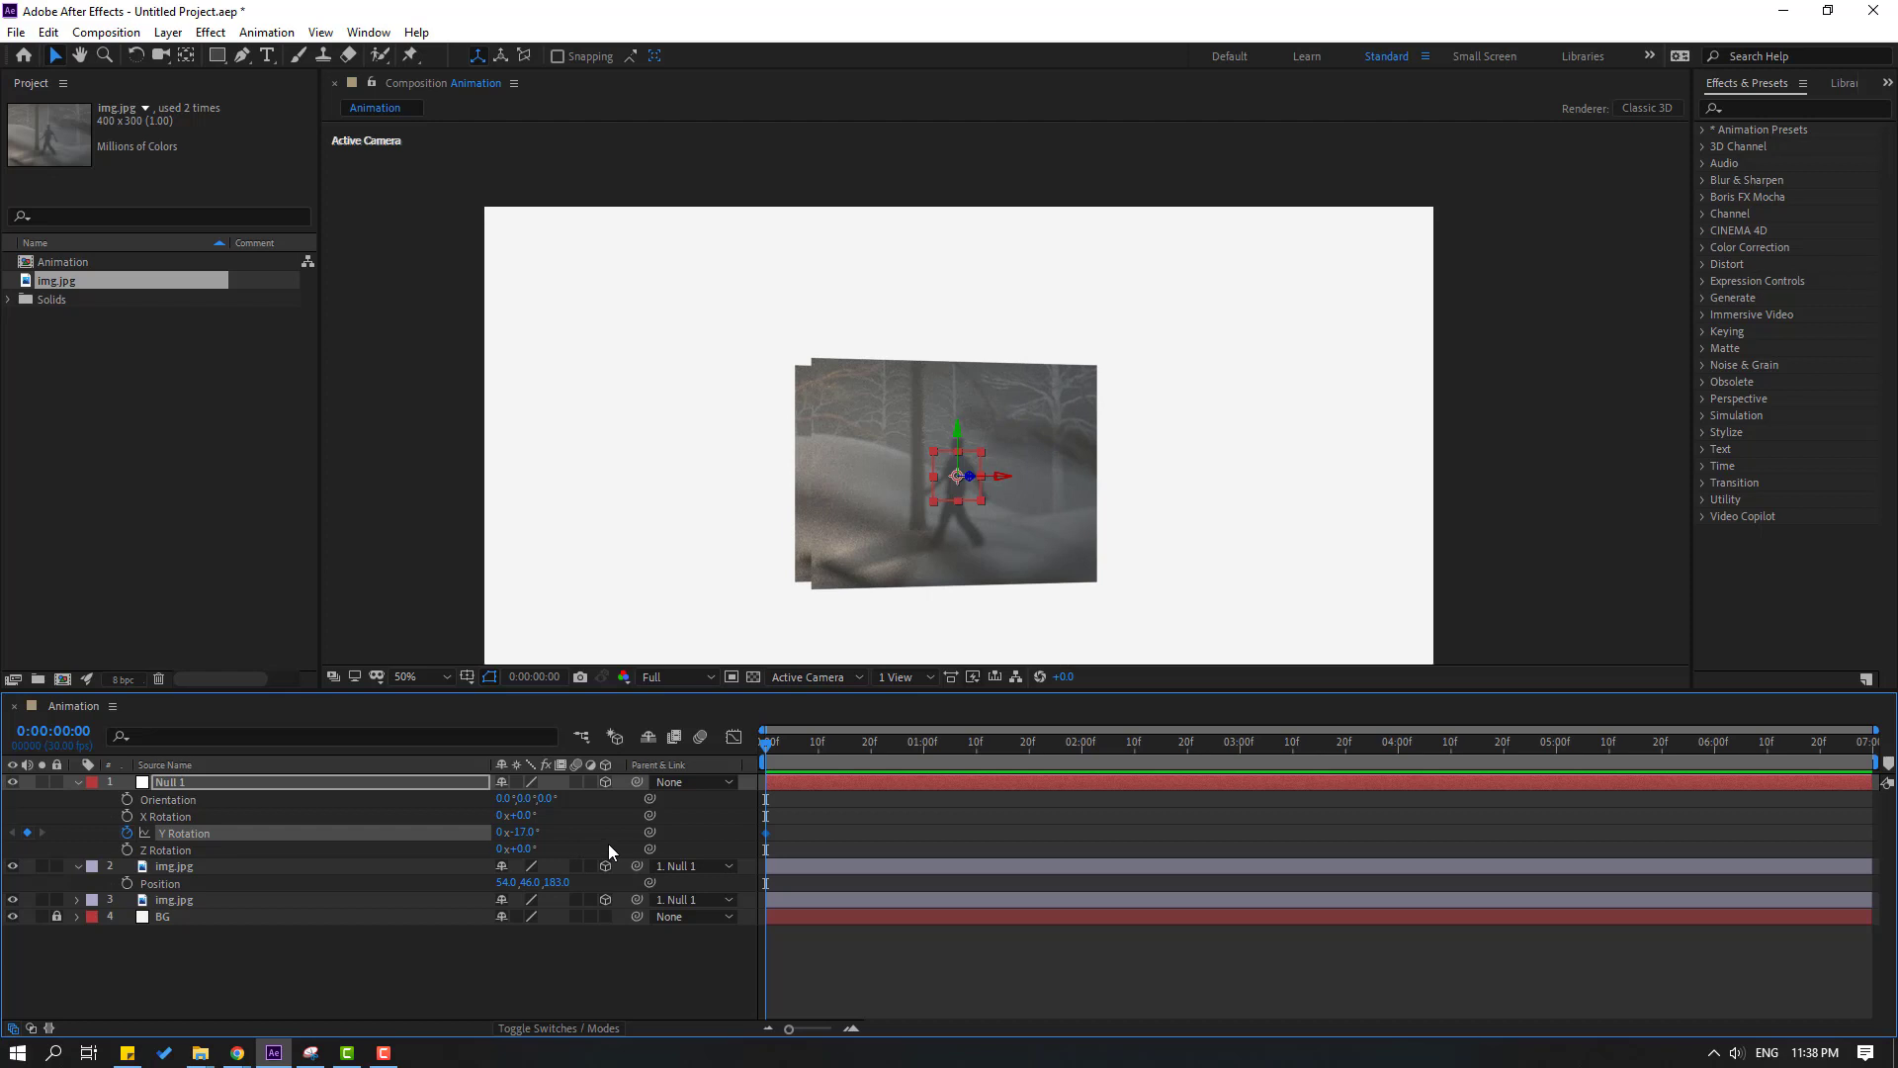
key("shift+Page_Down")
left_click(534, 832)
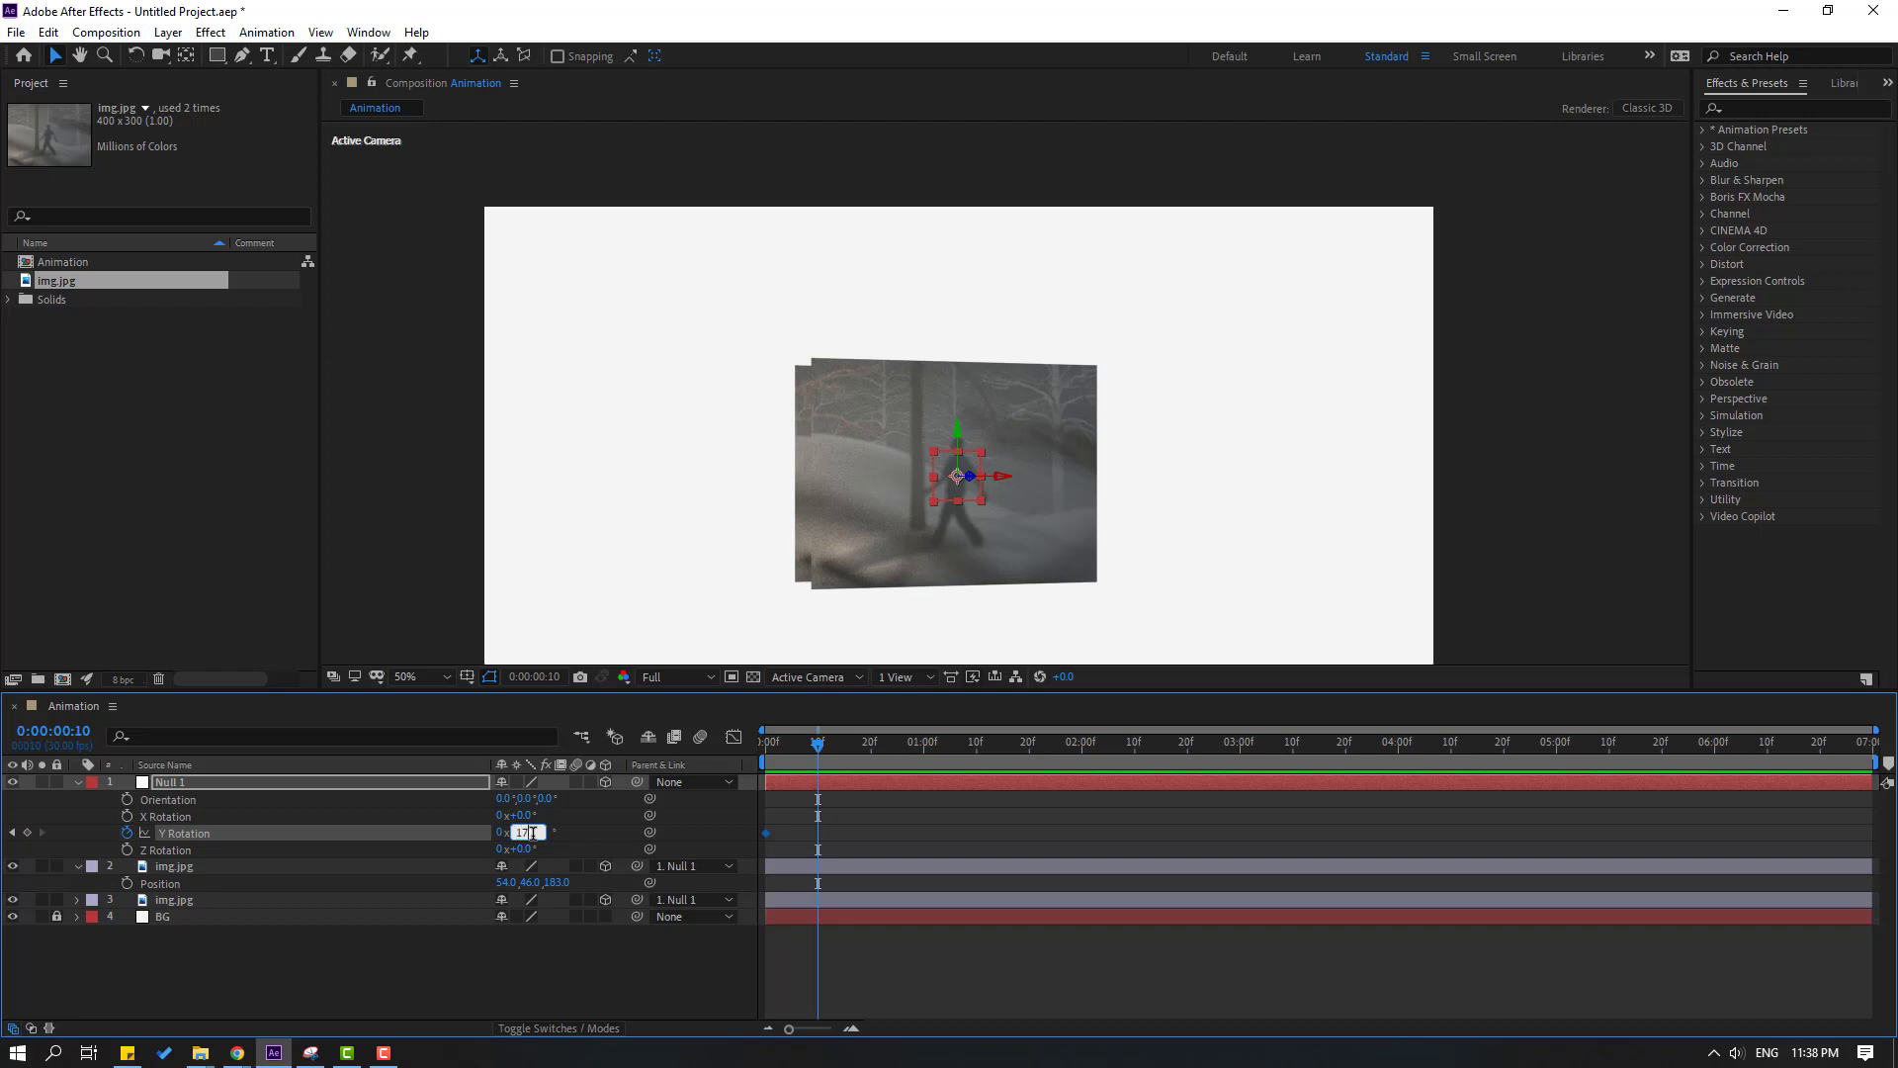
type("17")
key("Return")
key("shift+Page_Down")
left_click(766, 832)
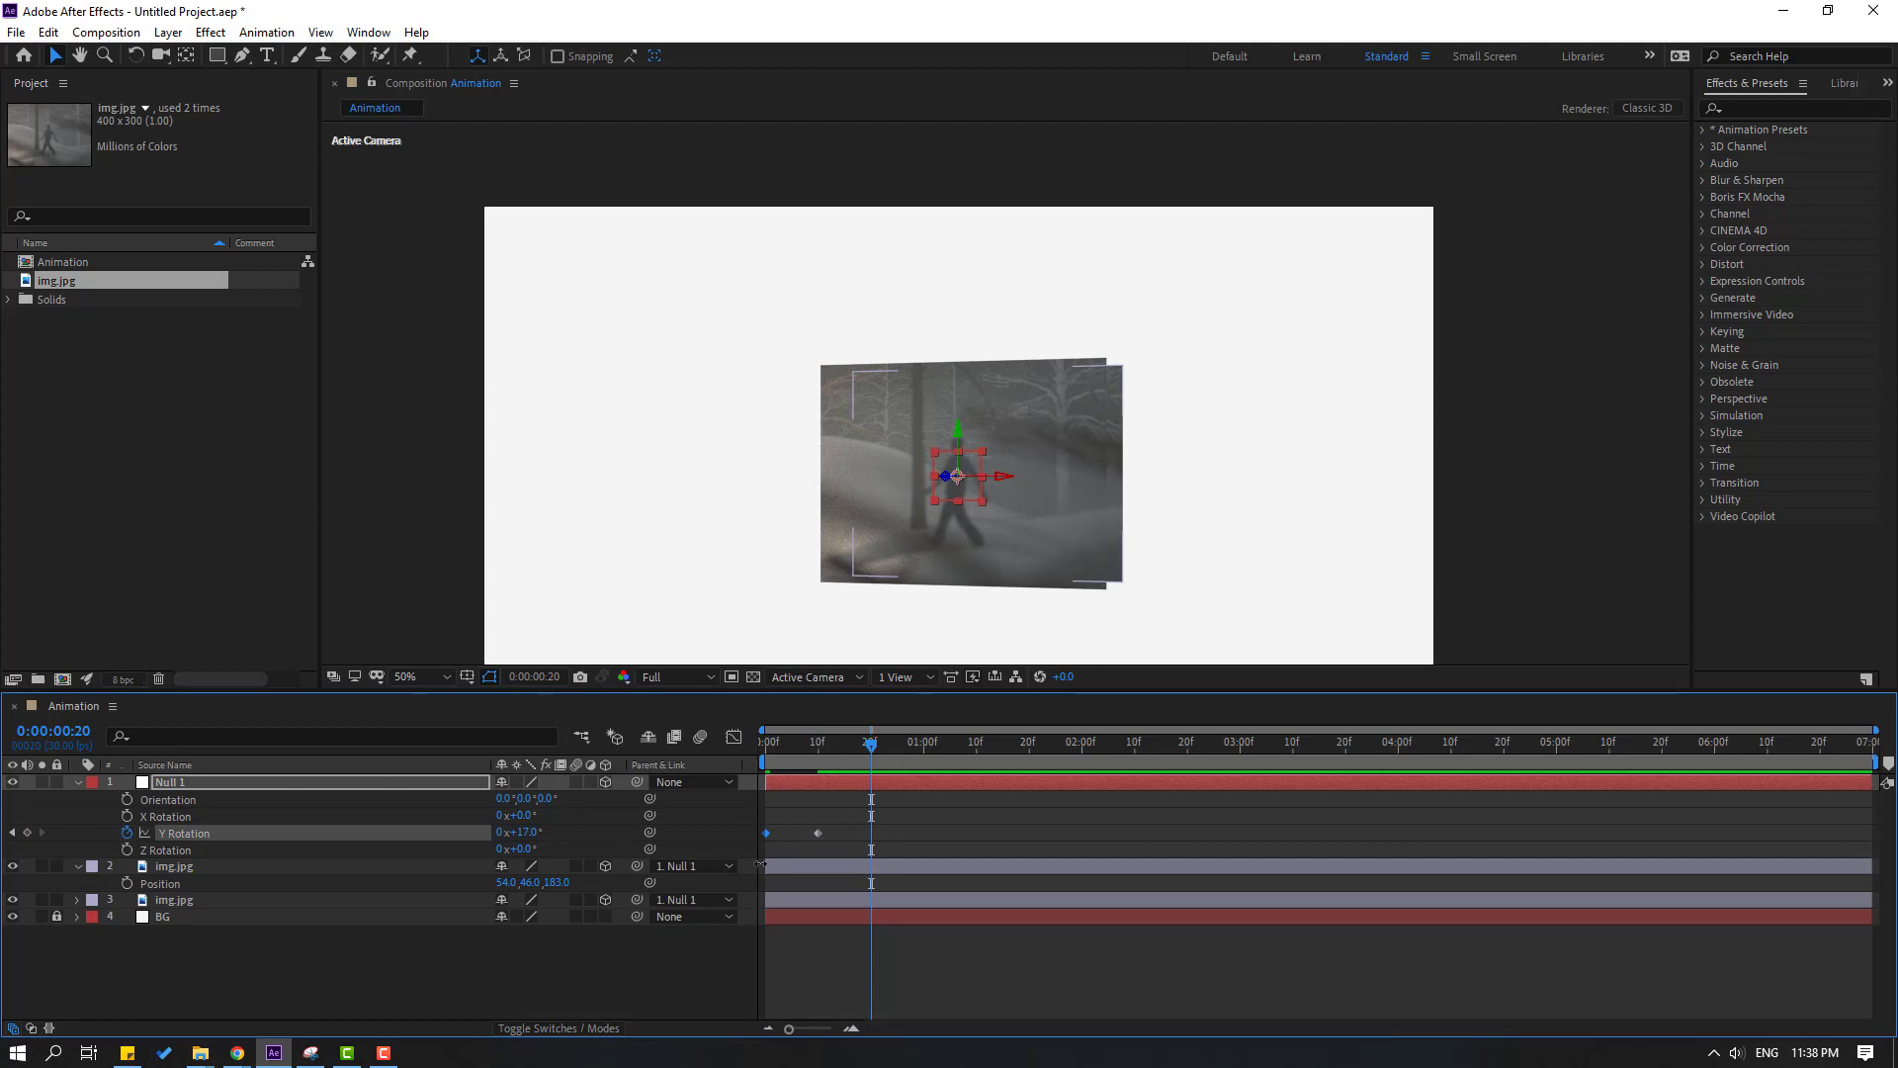
key("ctrl+c")
key("ctrl+v")
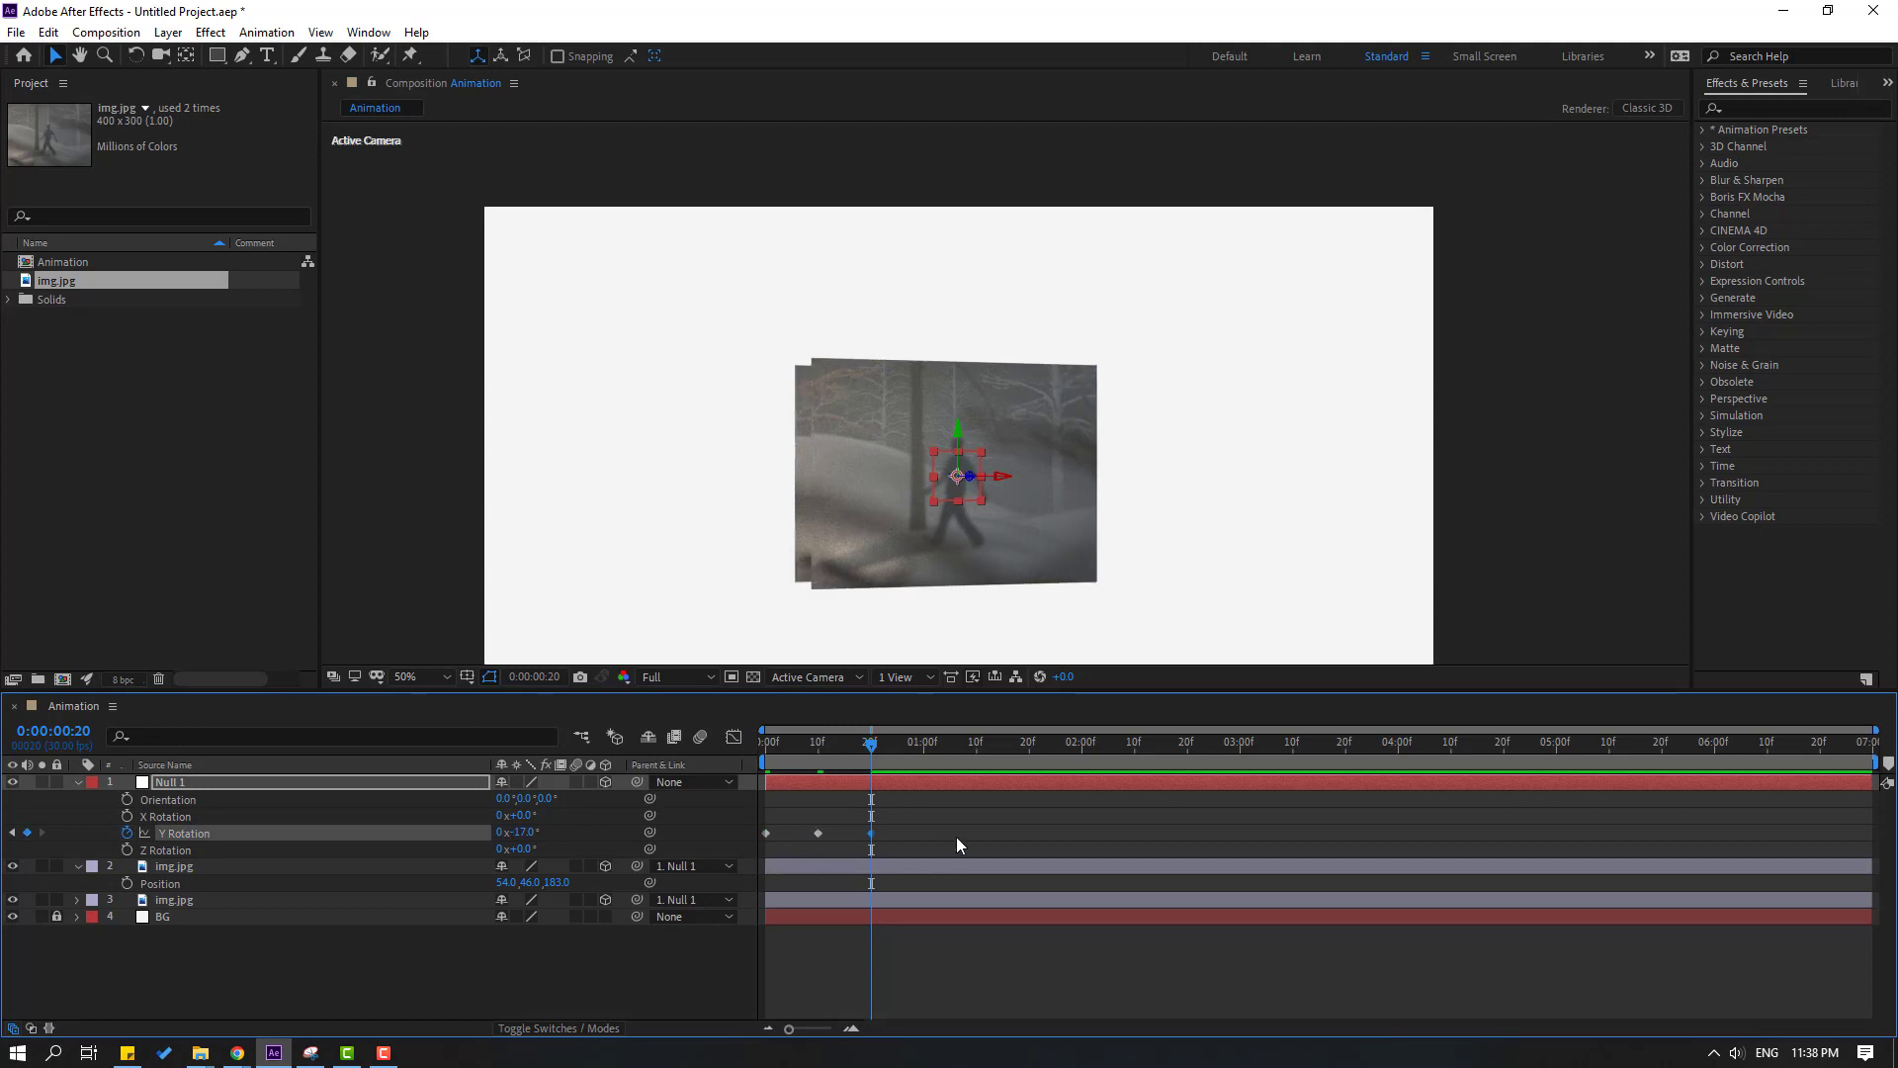
- Apply Easy Ease to the three rotation keyframes and preview the swing
left_click_drag(874, 842, 763, 840)
right_click(767, 833)
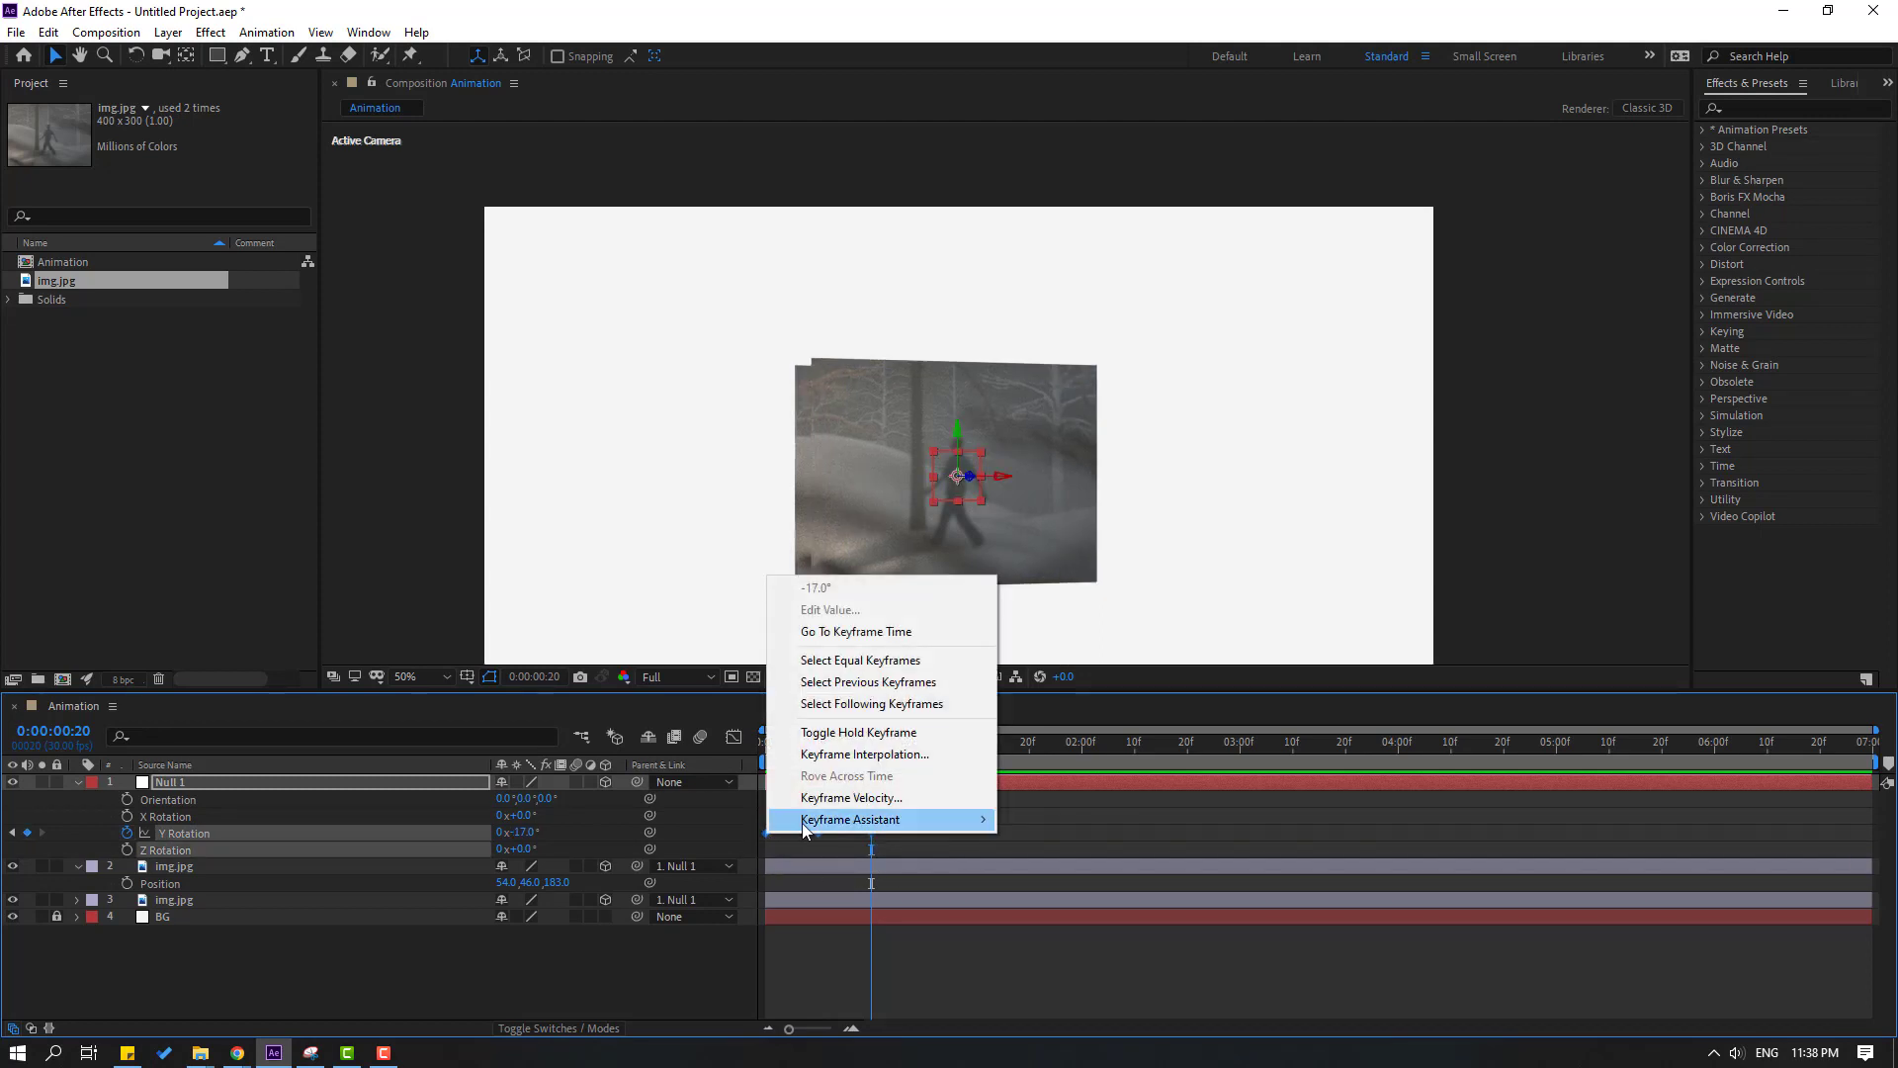
mouse_move(850, 819)
left_click(1083, 881)
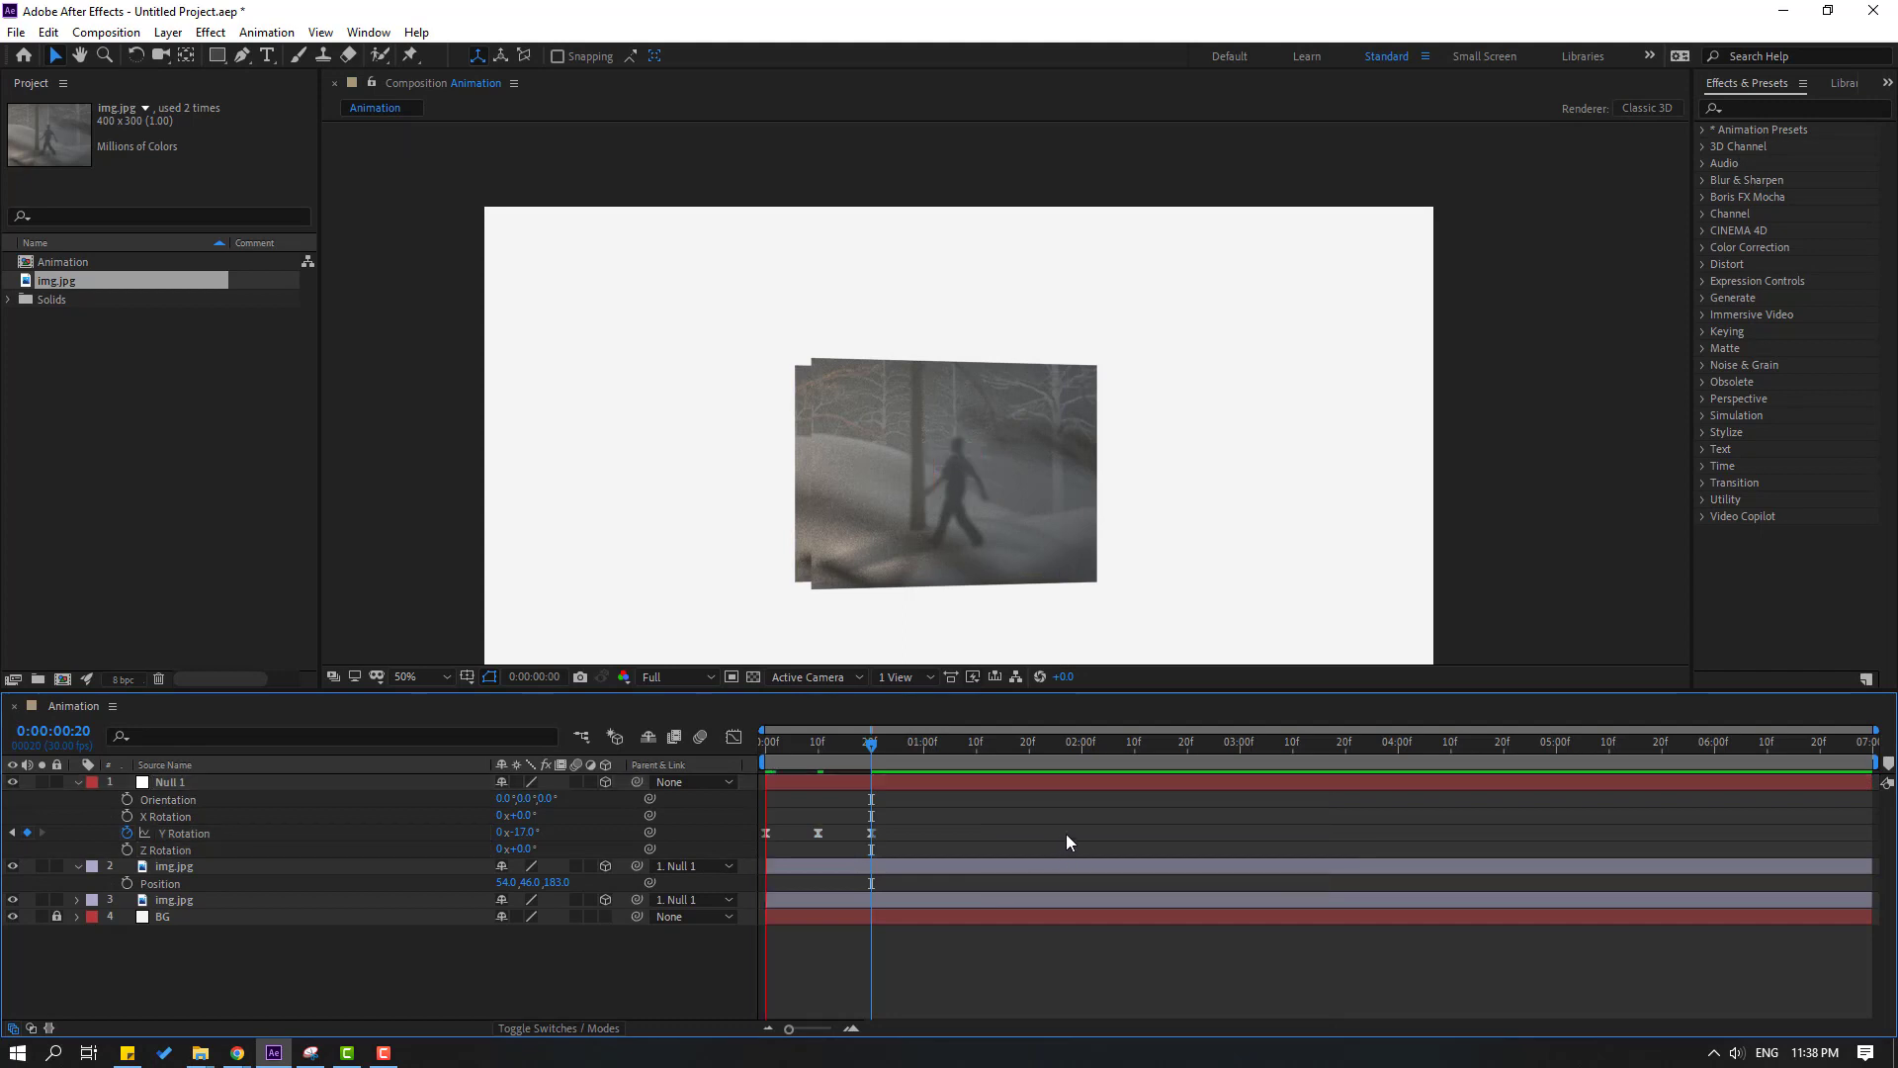
key("space")
left_click_drag(903, 827, 1082, 827)
left_click(1099, 805)
key("space")
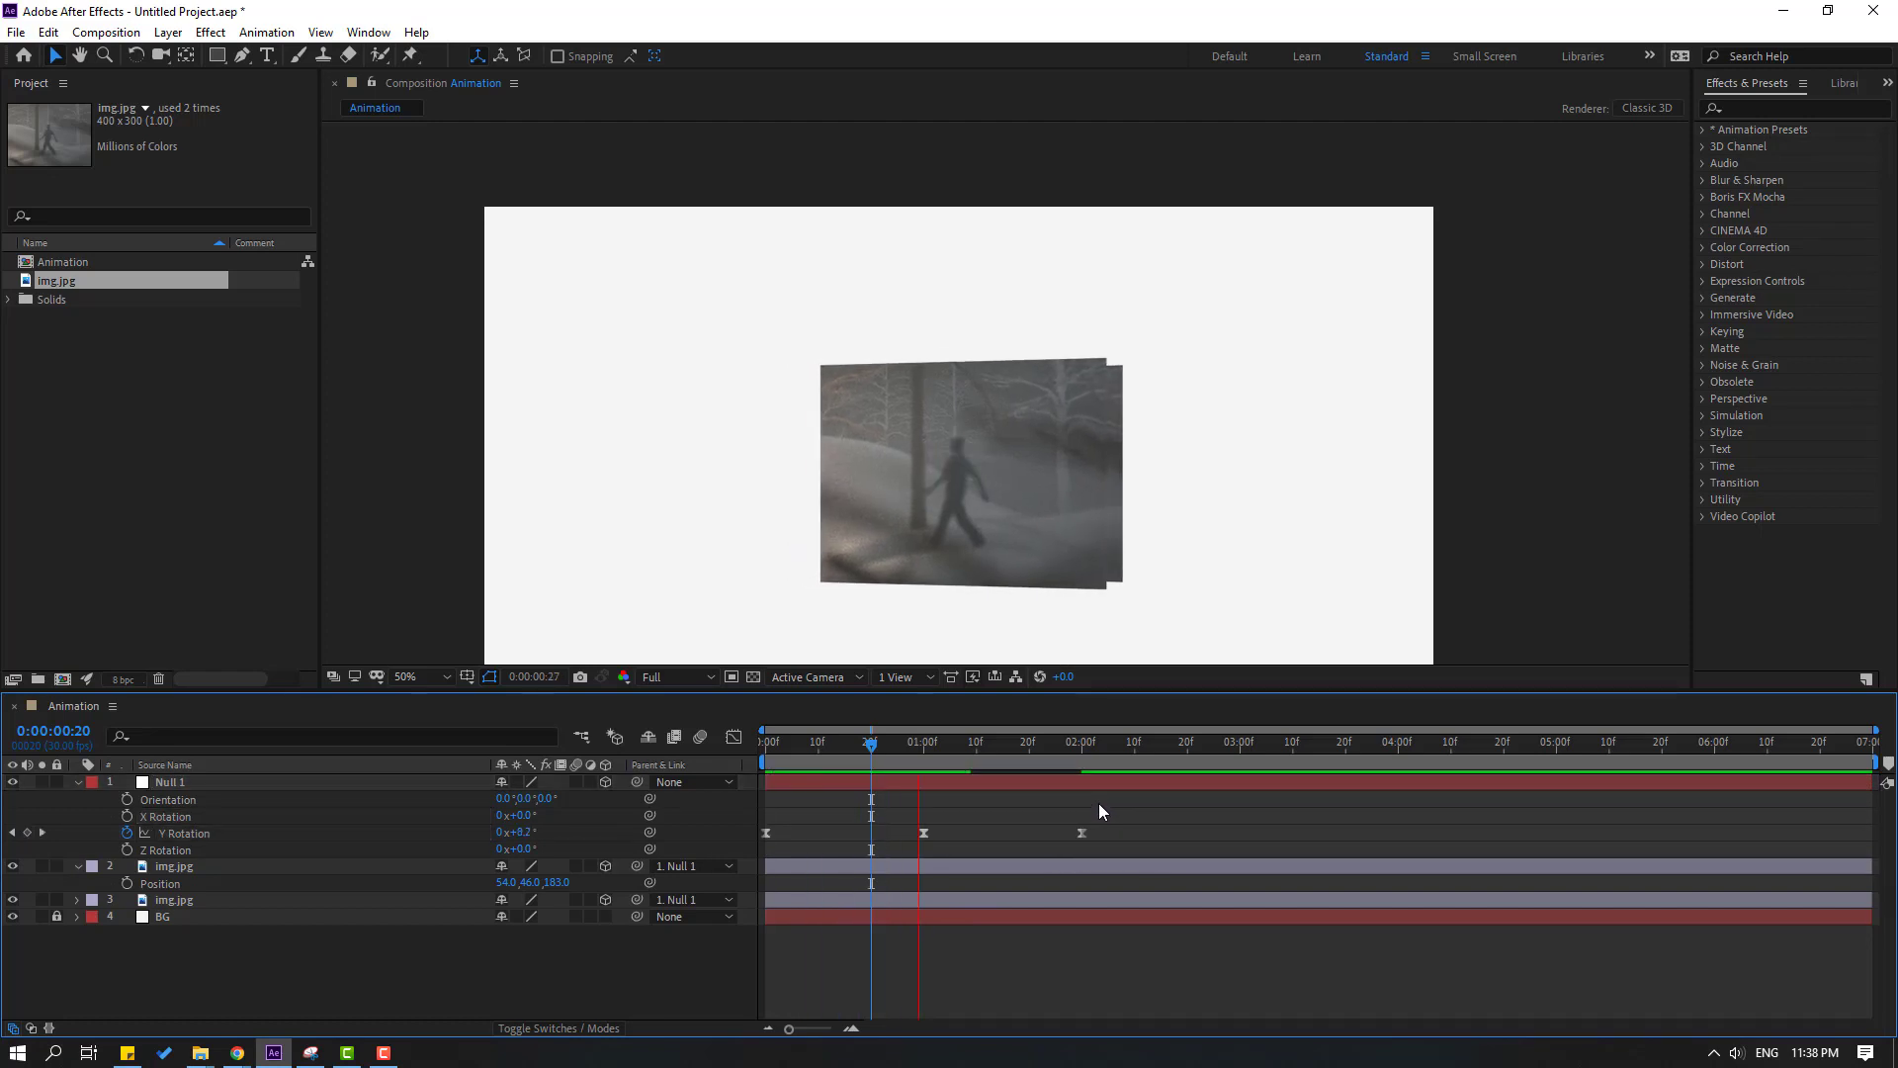
key("space")
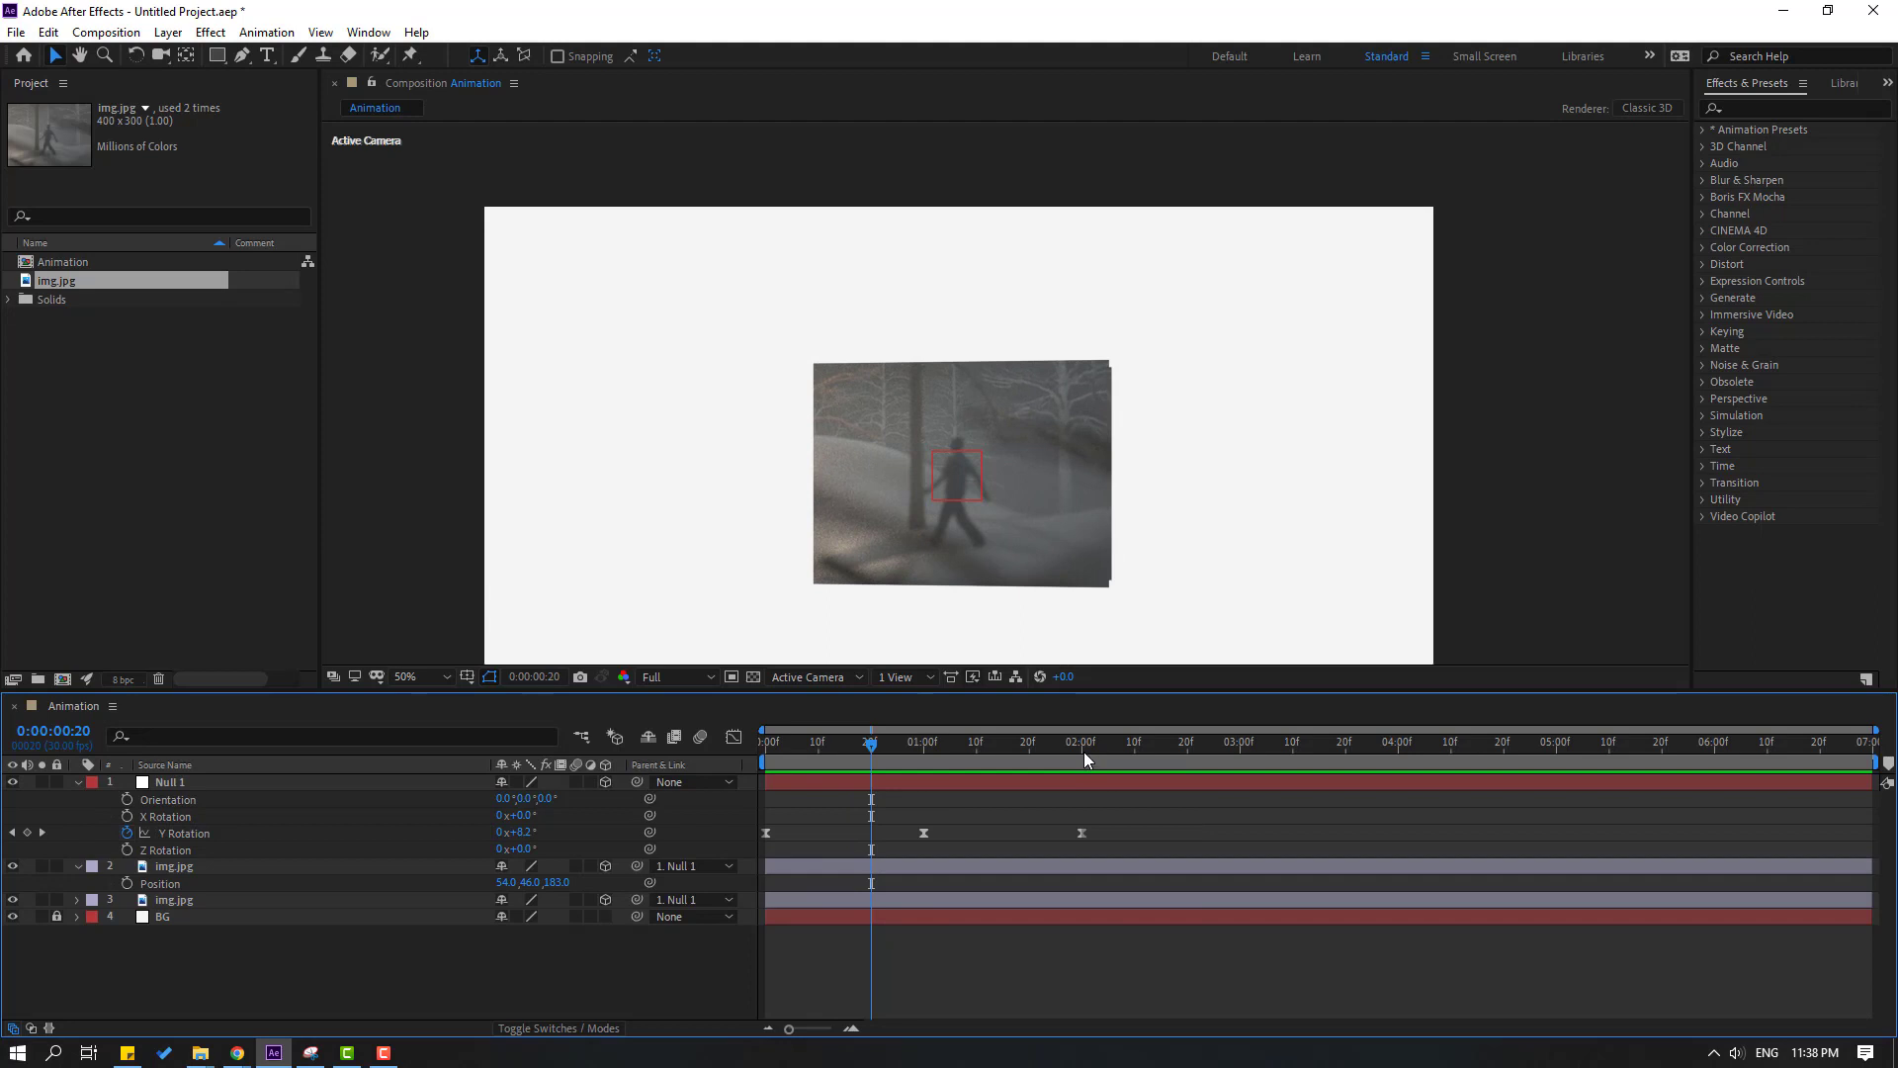
- Time-scale the rotation keyframes shorter for a faster swing and preview it
left_click_drag(1124, 819, 769, 838)
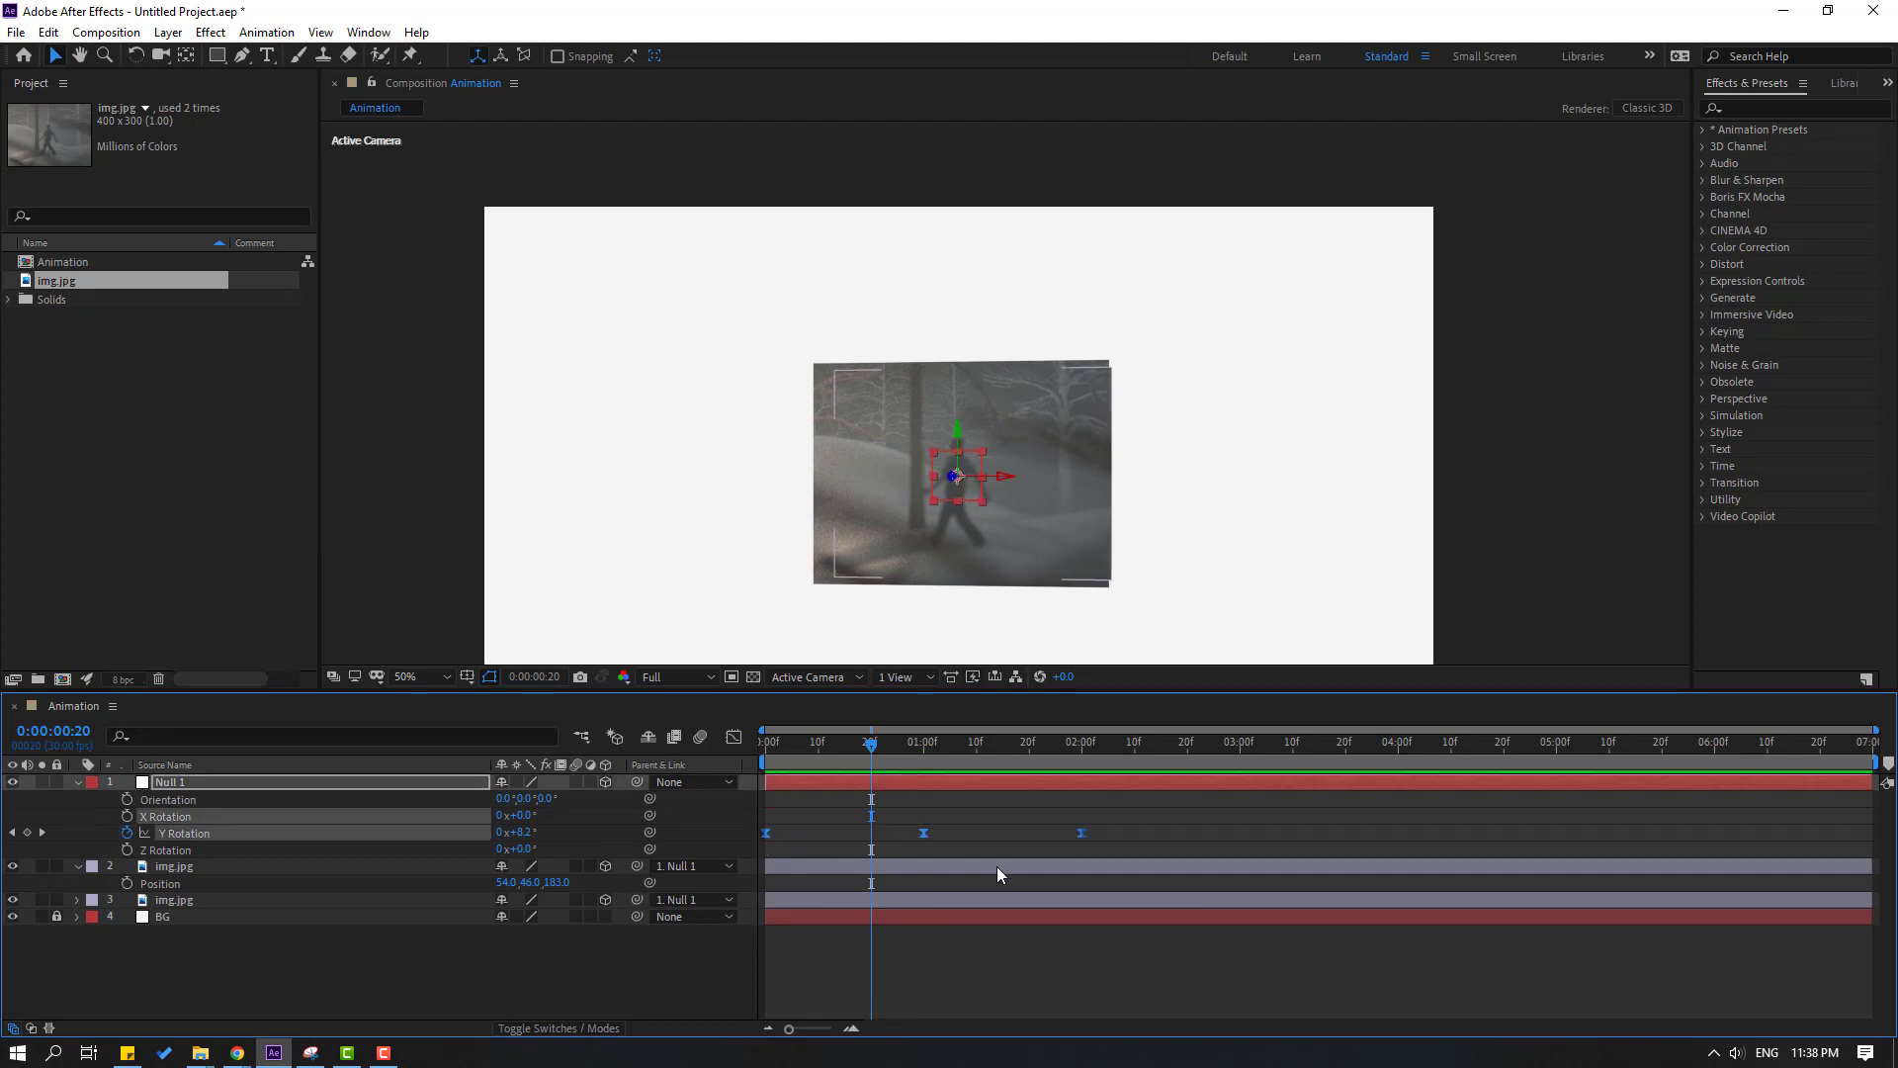
left_click_drag(1081, 836, 1029, 835)
key("space")
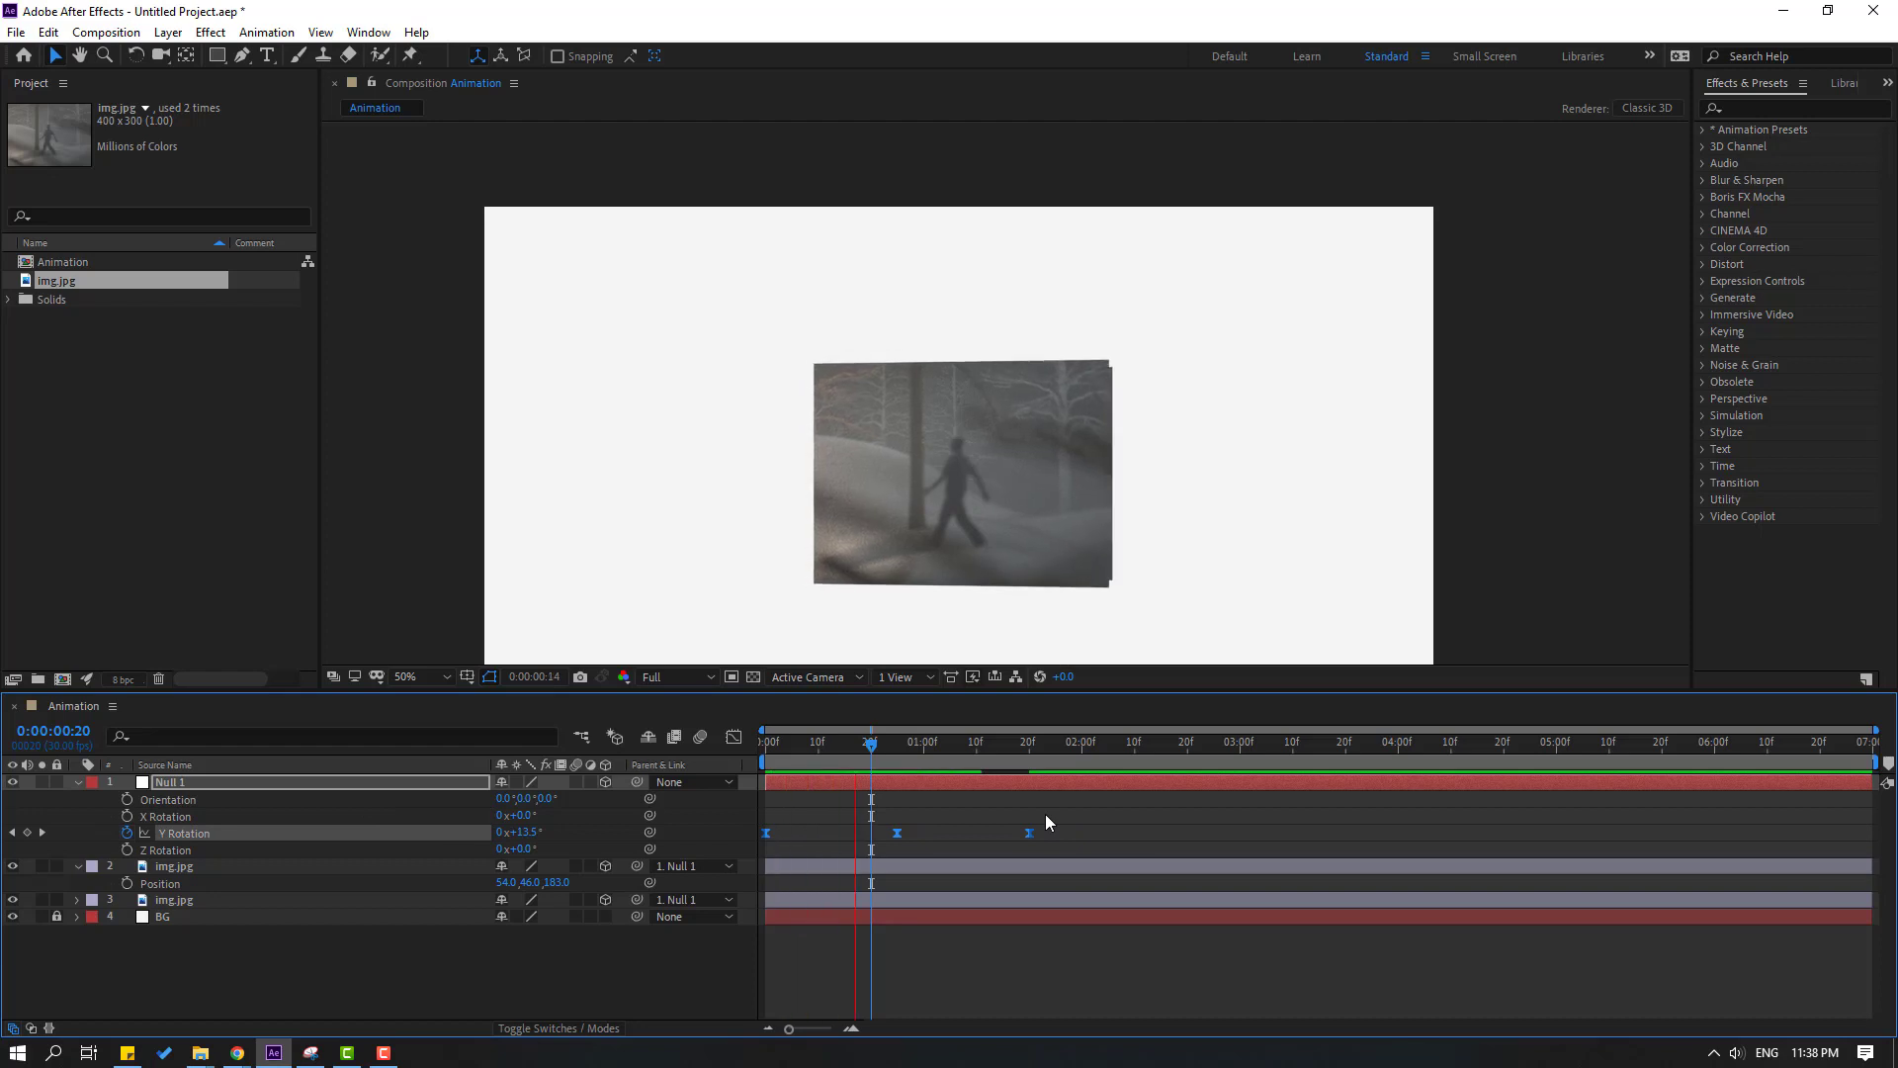
key("space")
- End the work area at the last keyframe and trim the comp to 0:00:01:20
left_click_drag(871, 743, 1029, 744)
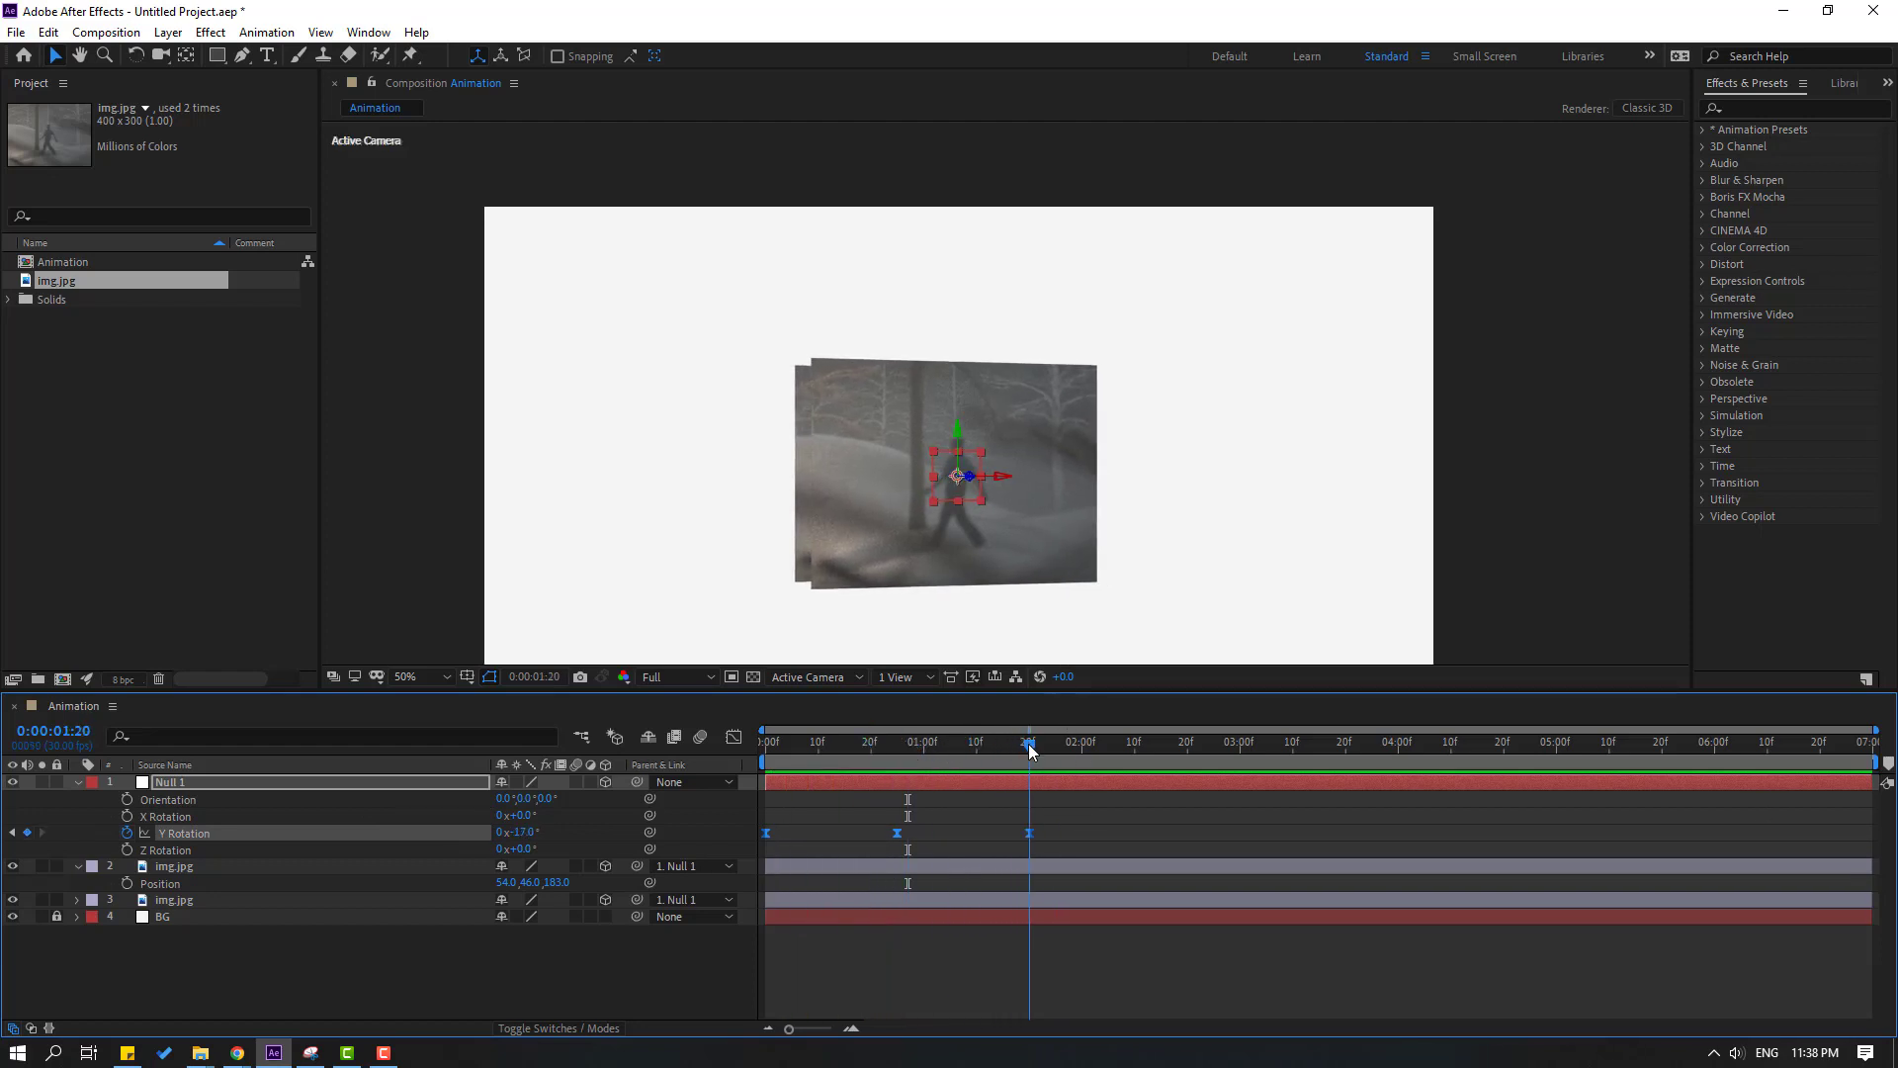
key("n")
right_click(1012, 762)
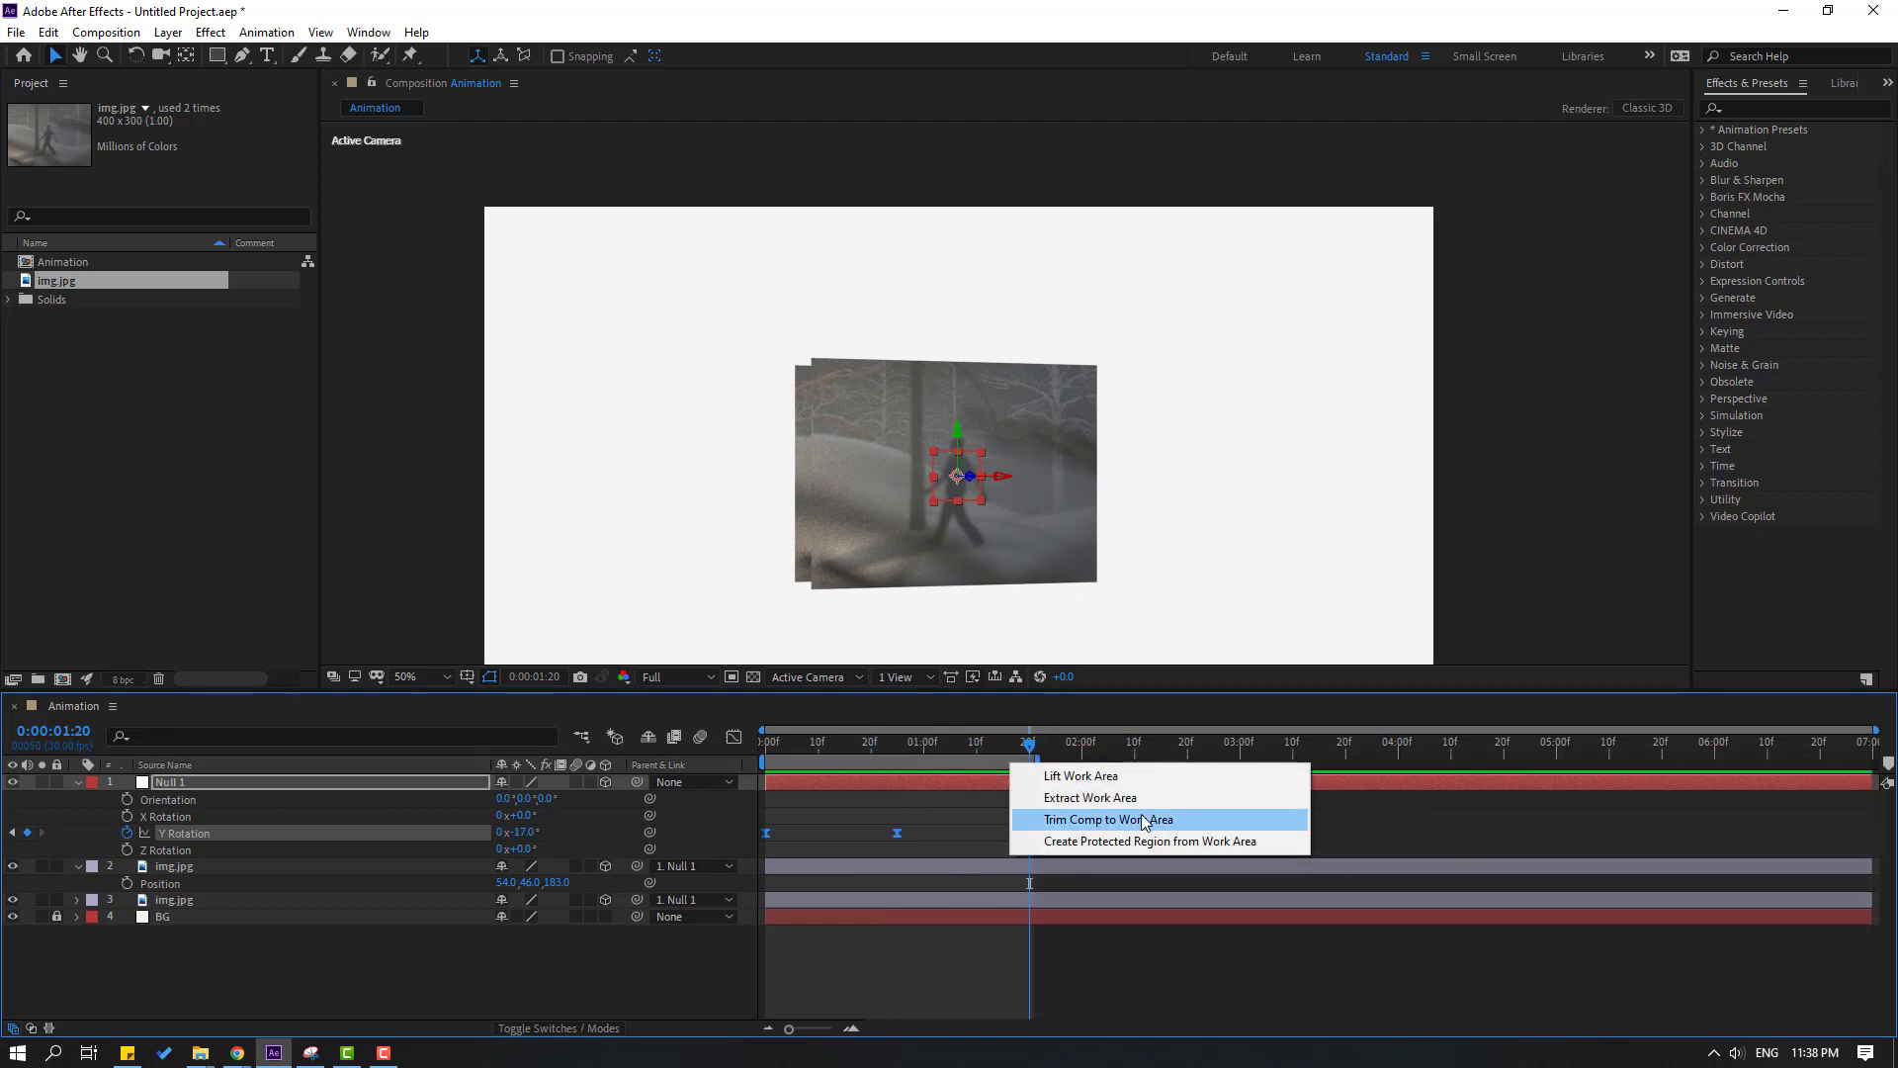
left_click(1185, 821)
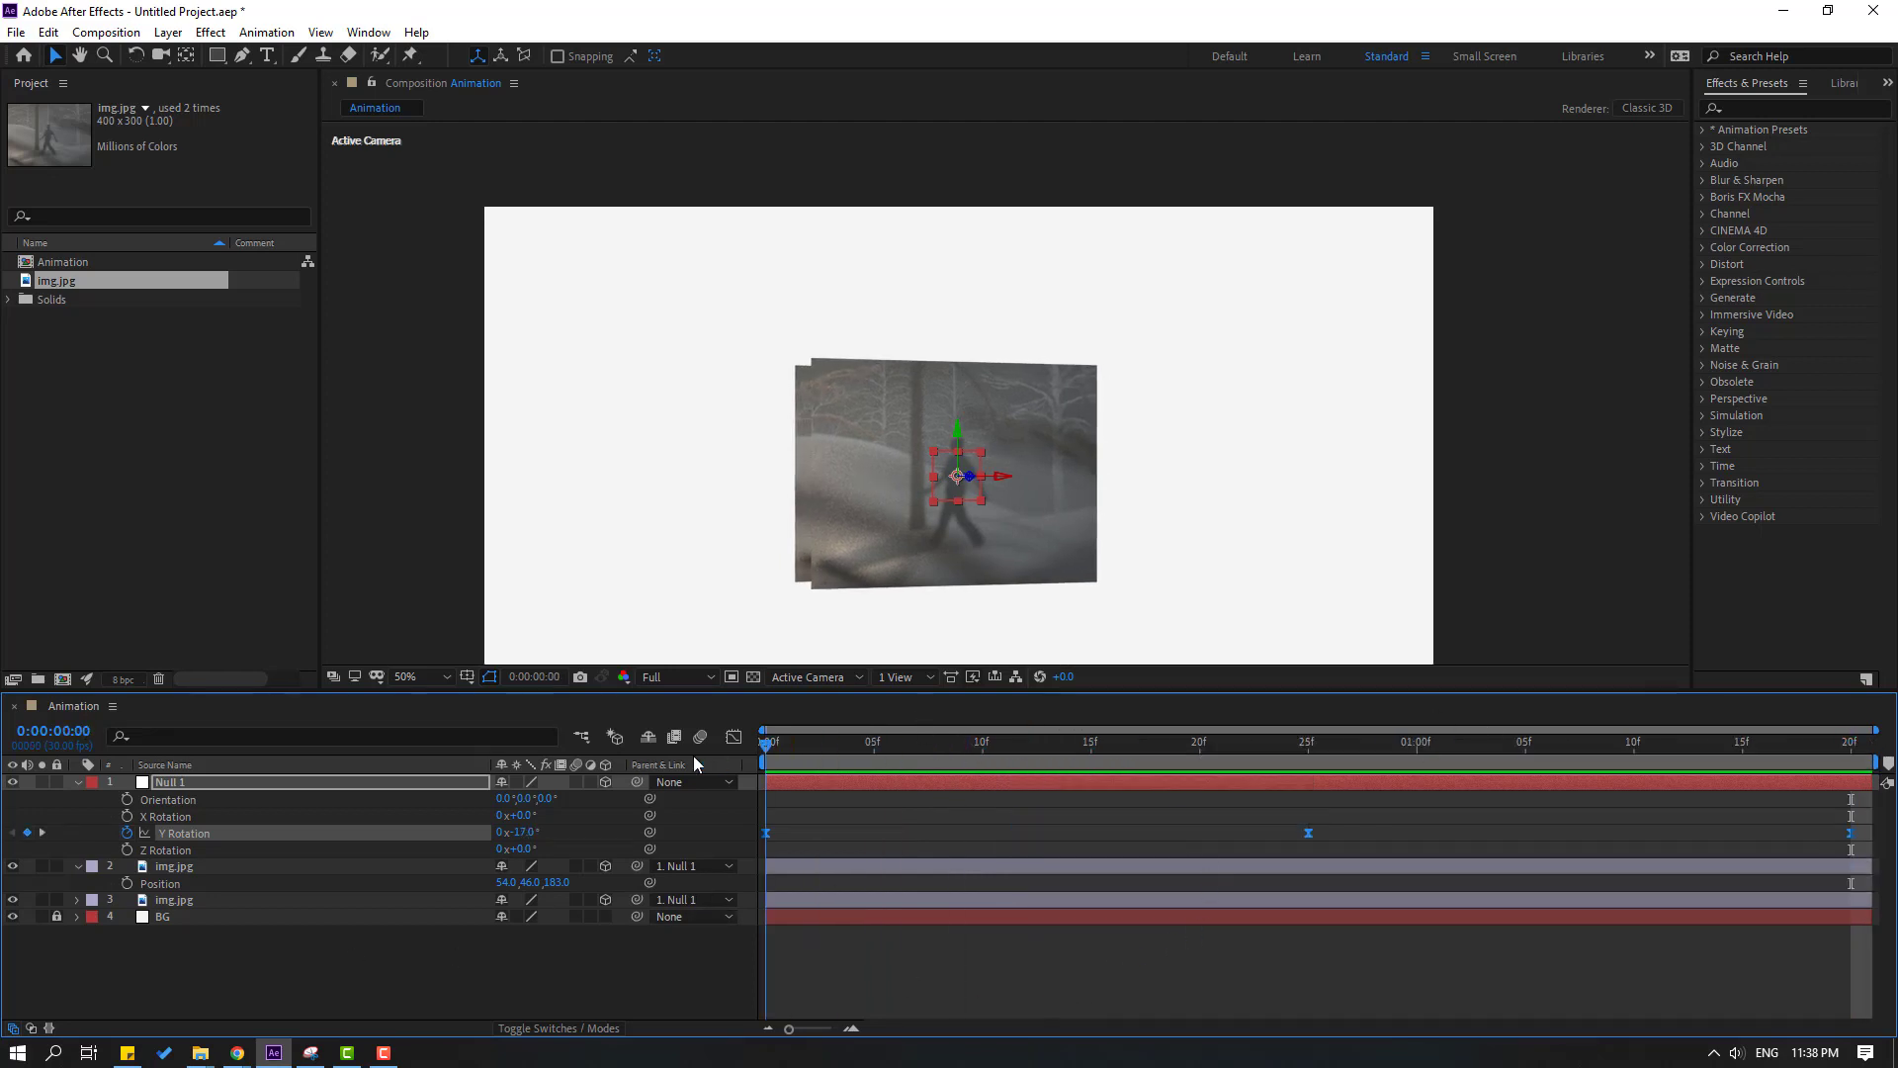
key("Home")
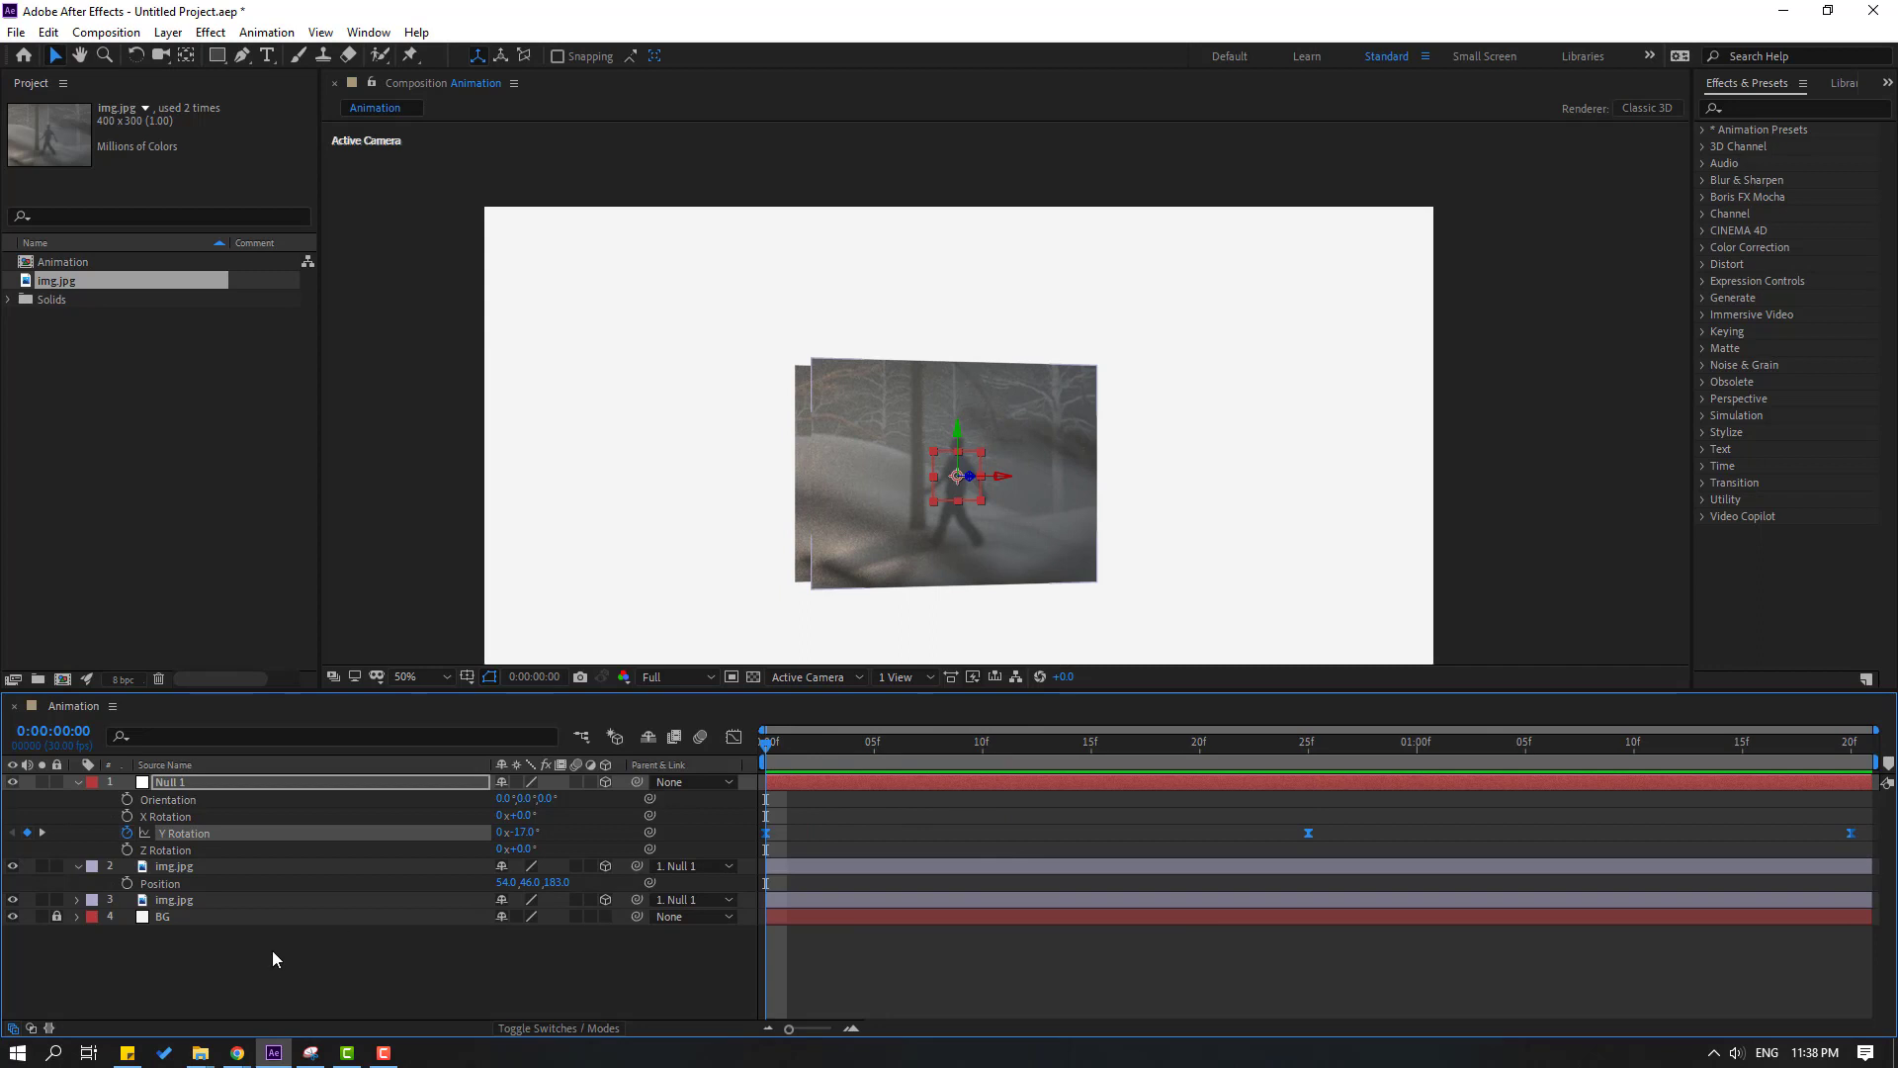
- Apply the Drop Shadow effect to the layer 3 img.jpg
left_click(1760, 109)
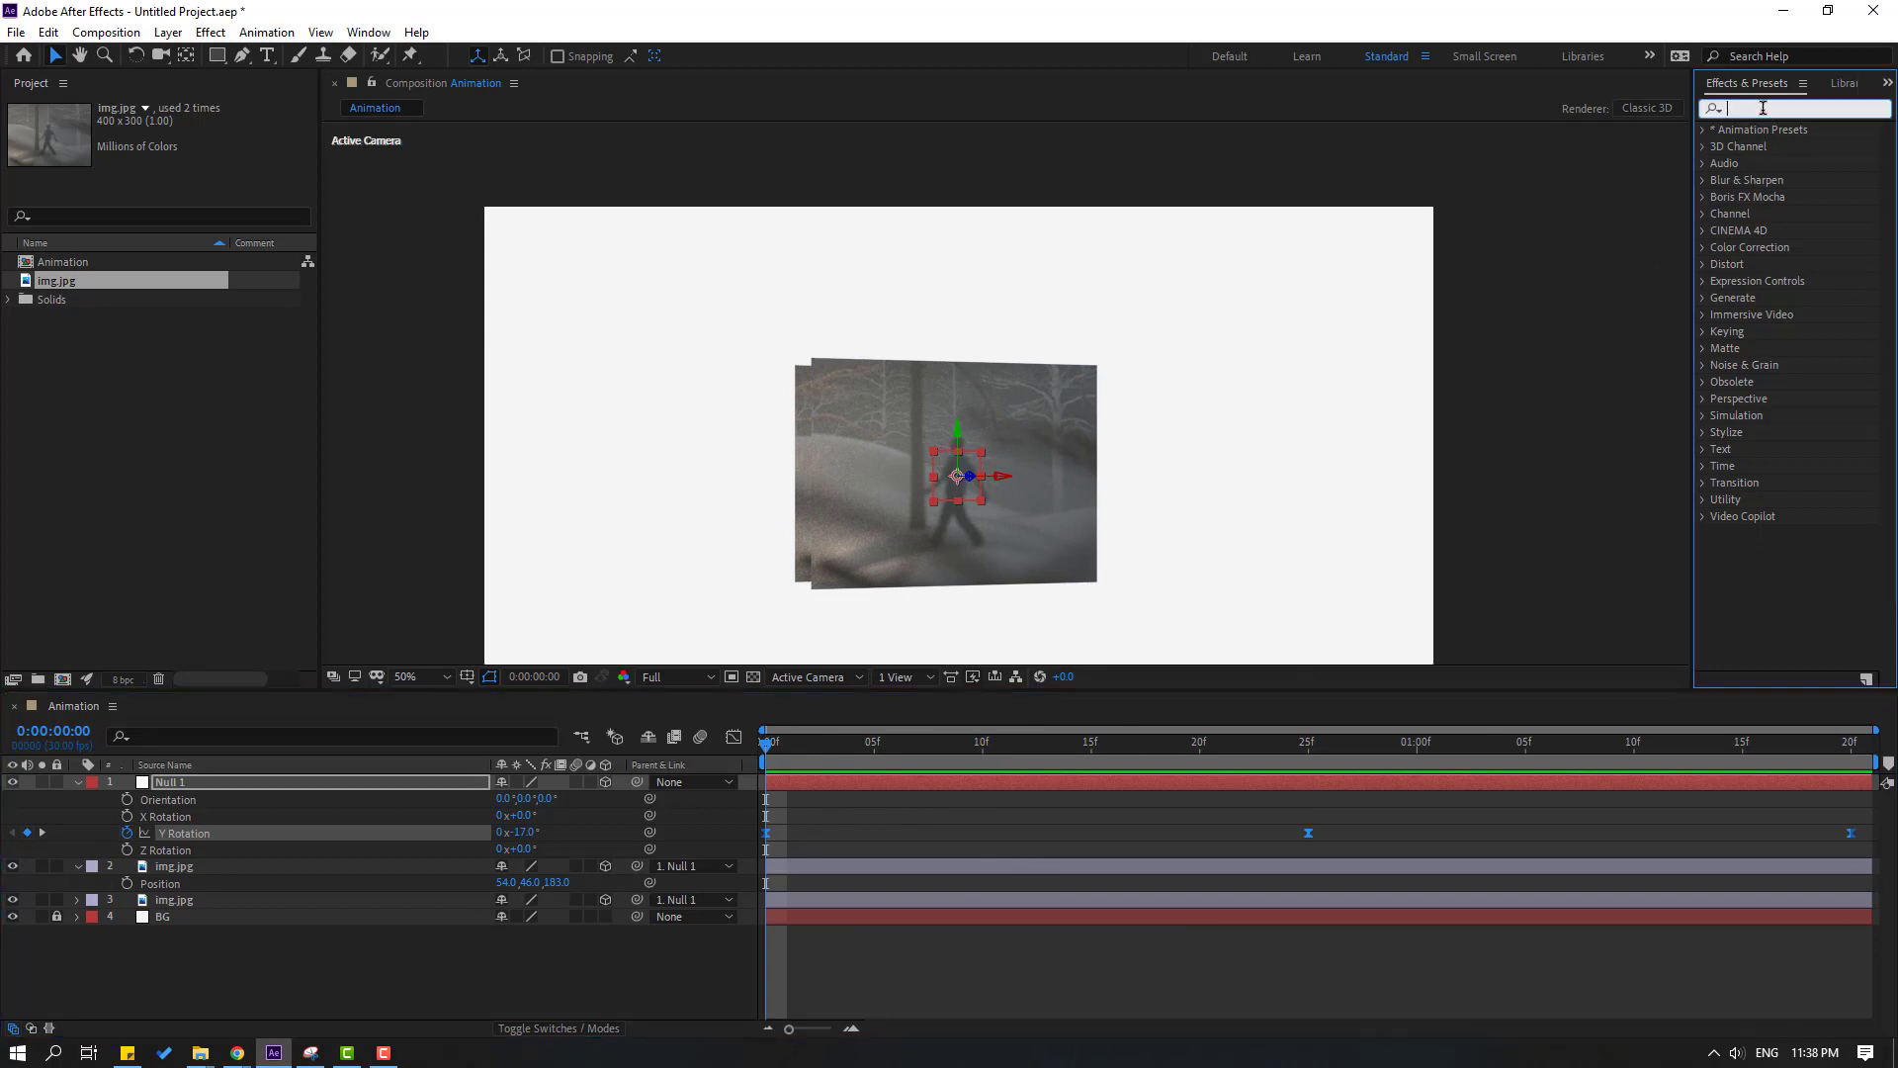
type("drop sh")
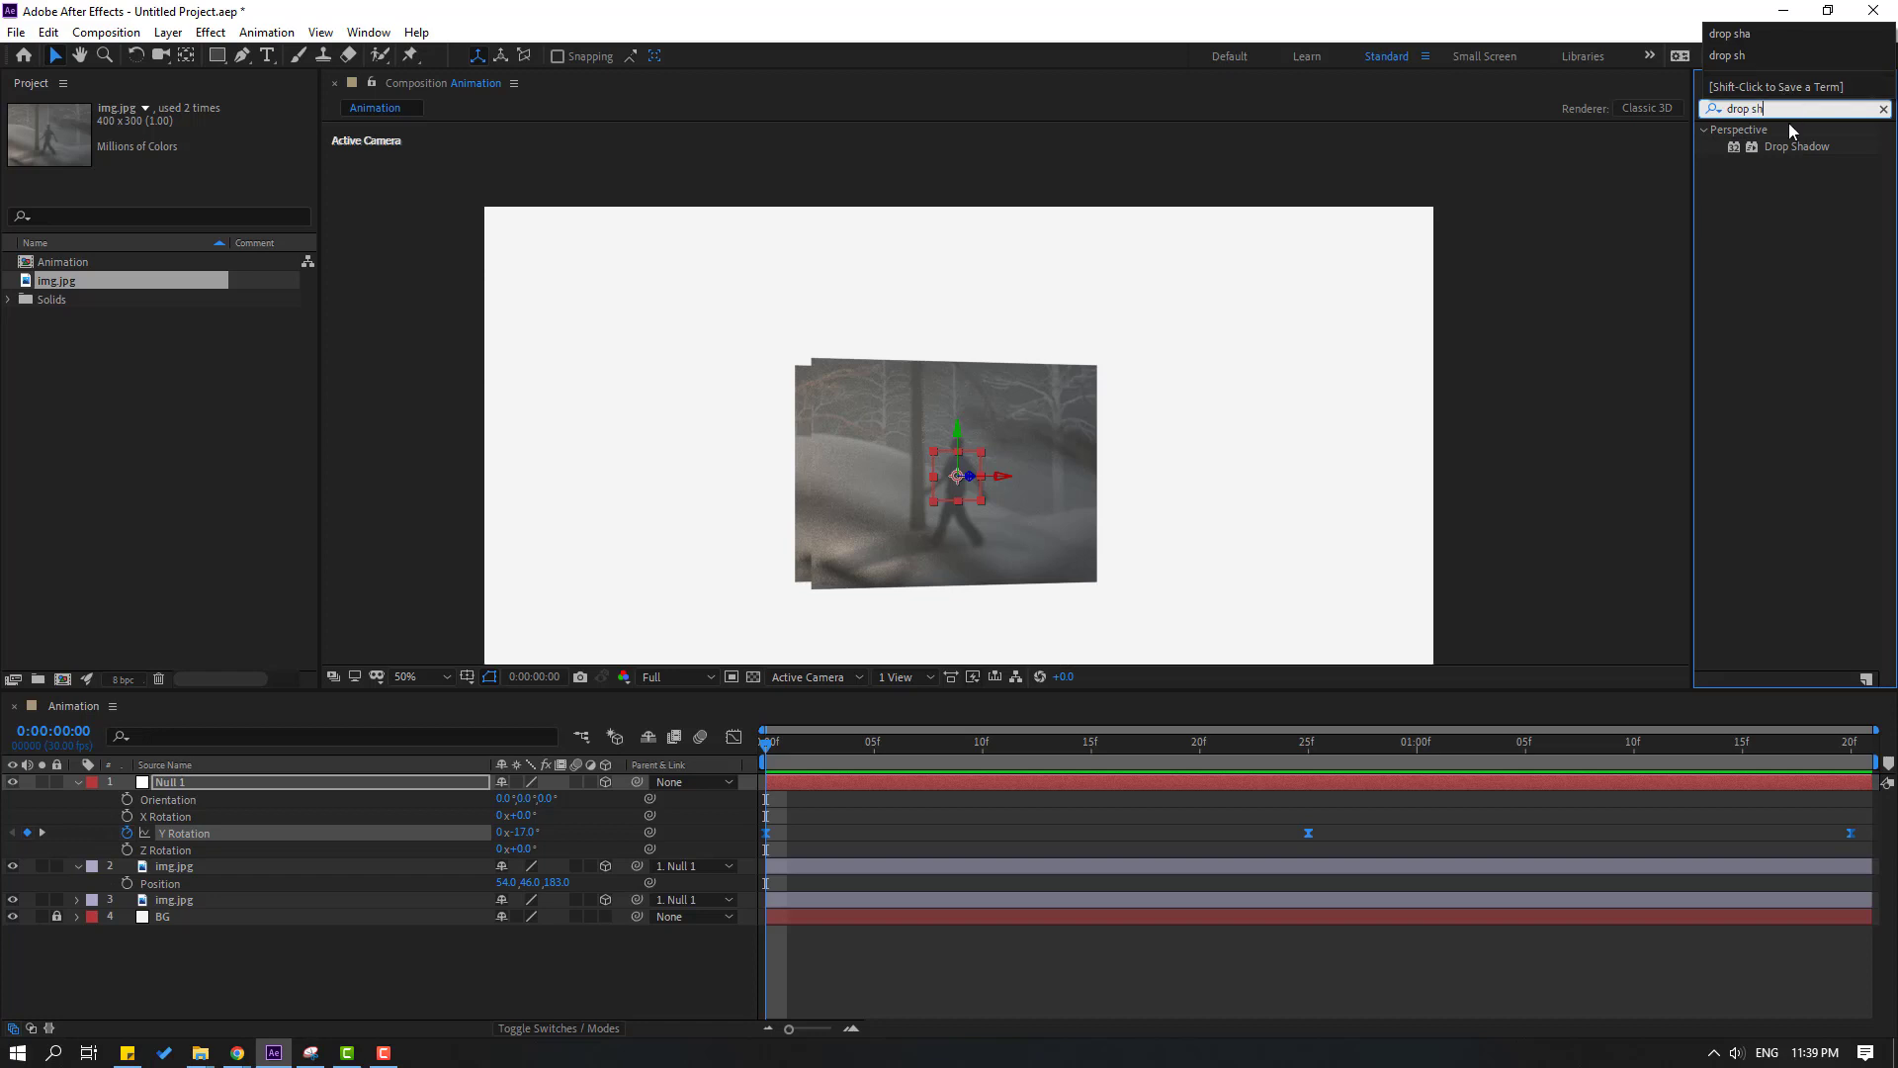
left_click_drag(1777, 161, 165, 908)
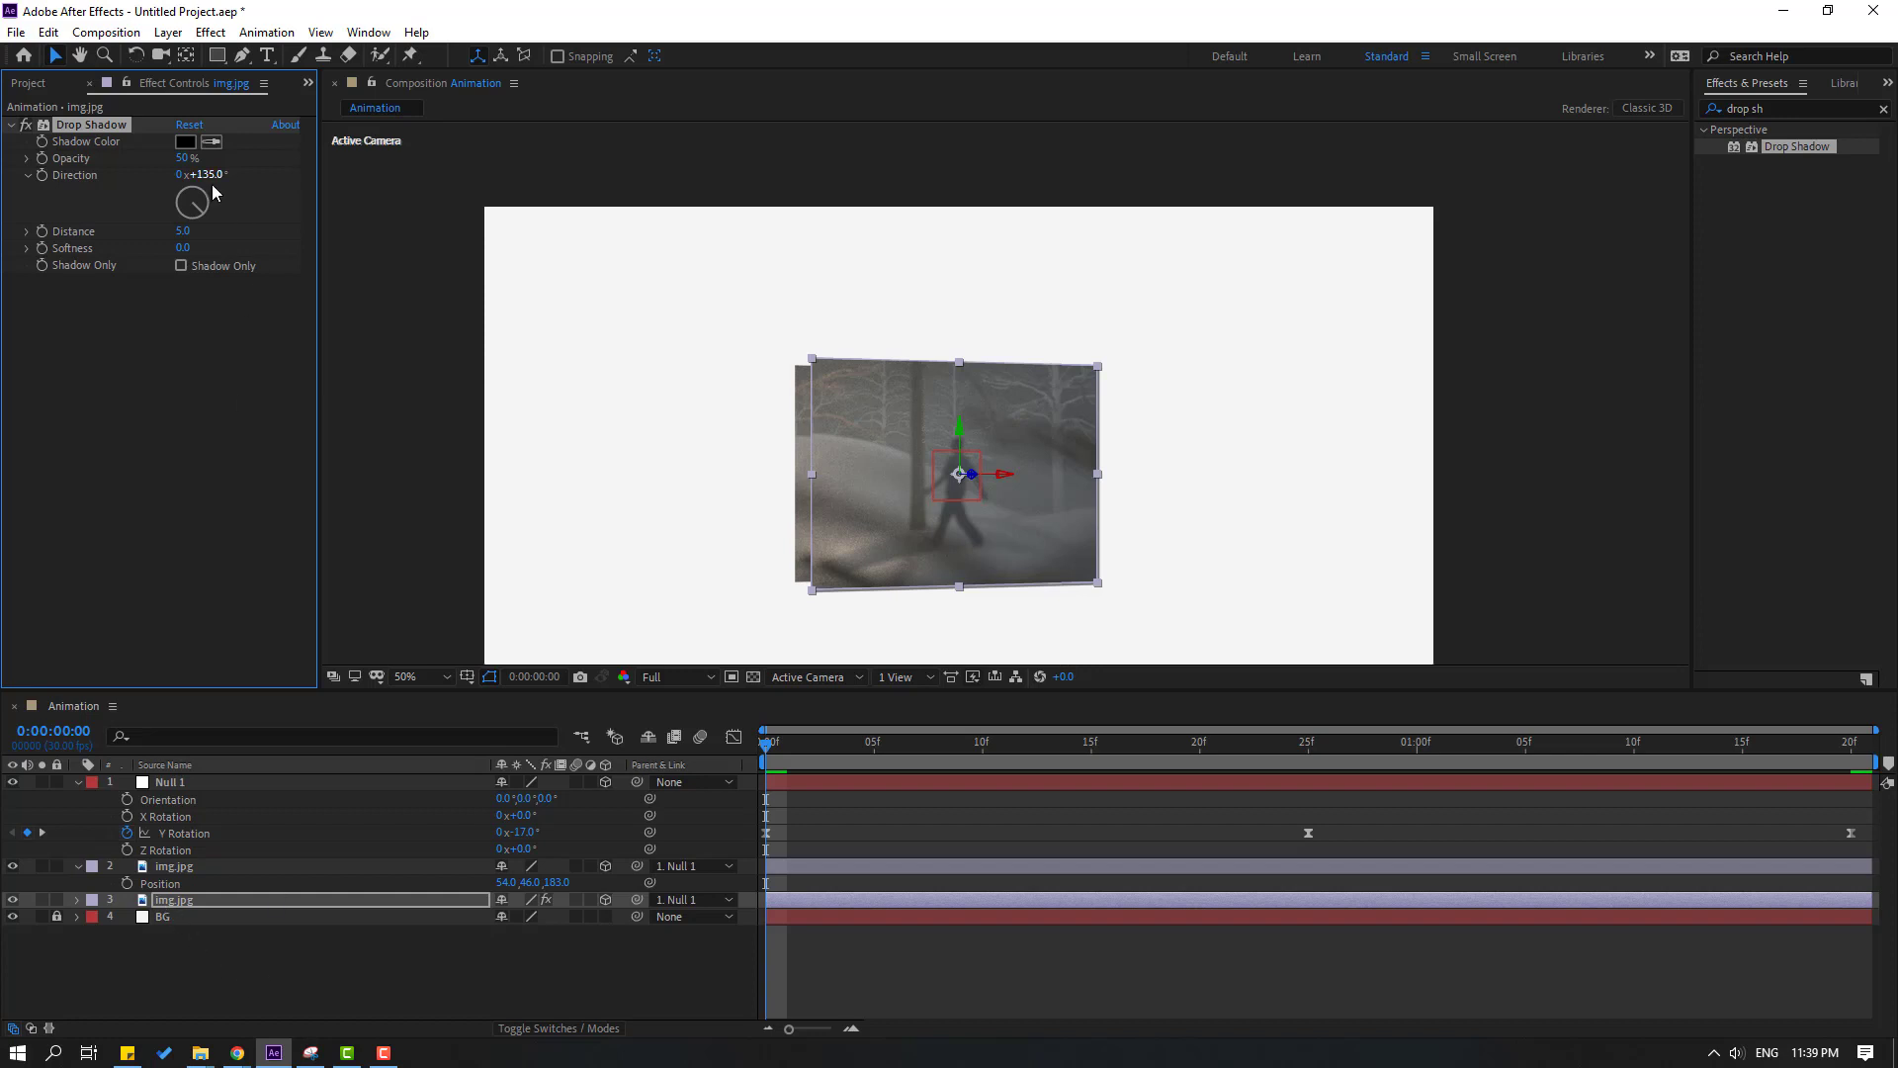
- Set the shadow to -111° direction, 13 distance, 44 softness and 44% opacity, then preview
left_click_drag(206, 211, 217, 248)
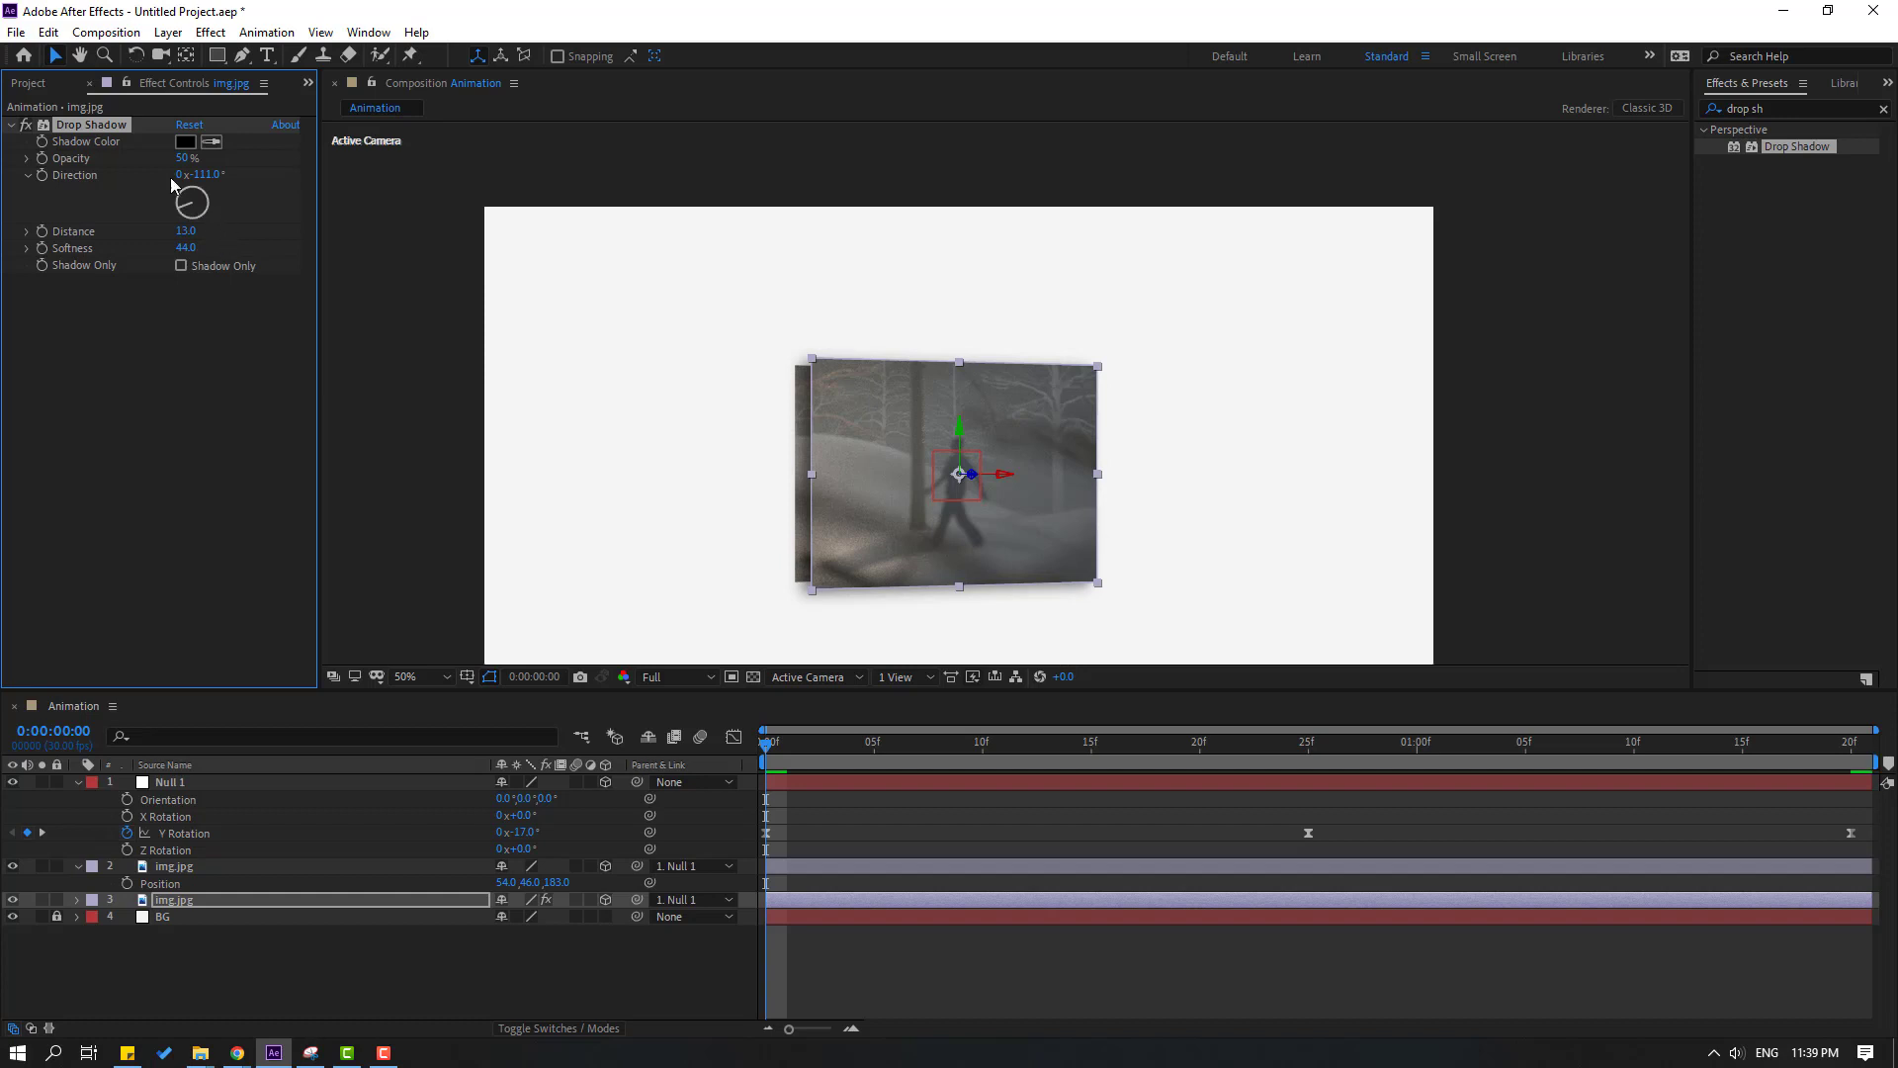
left_click_drag(179, 166, 178, 174)
left_click(940, 976)
key("space")
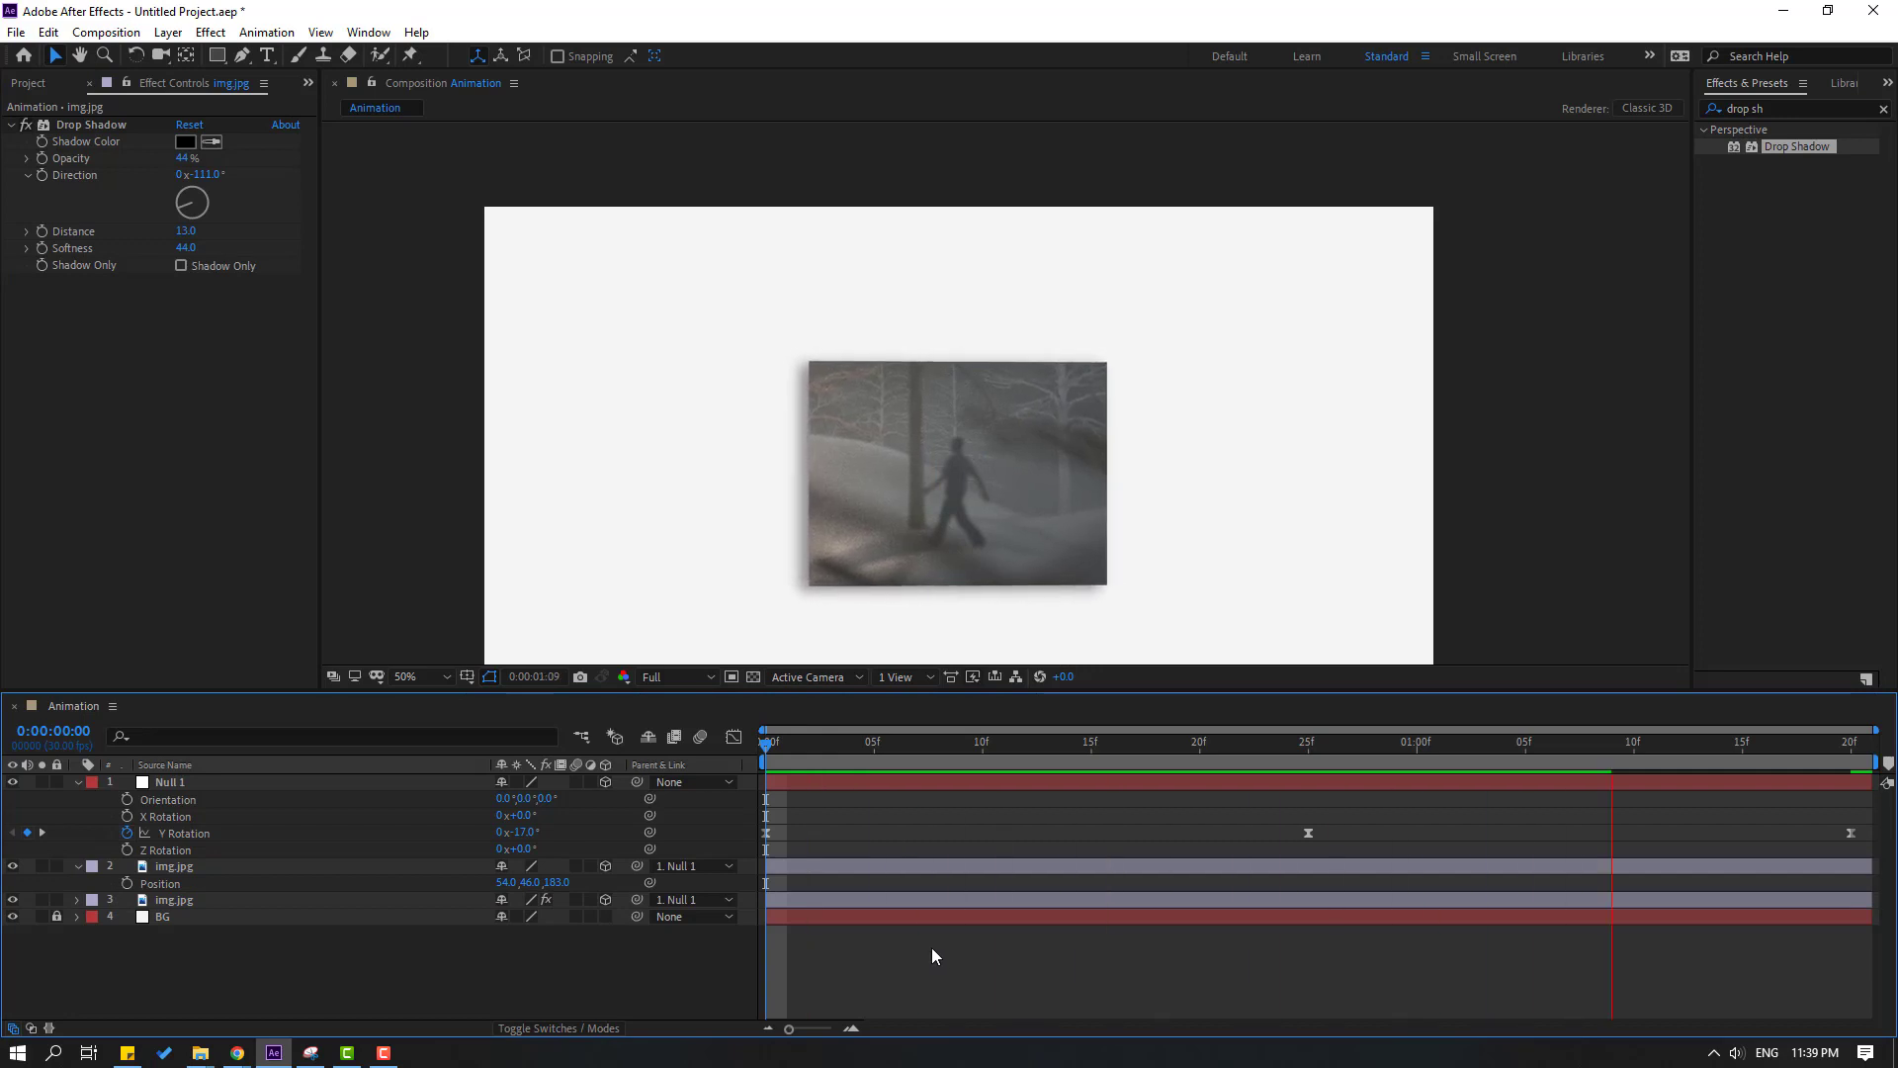
key("space")
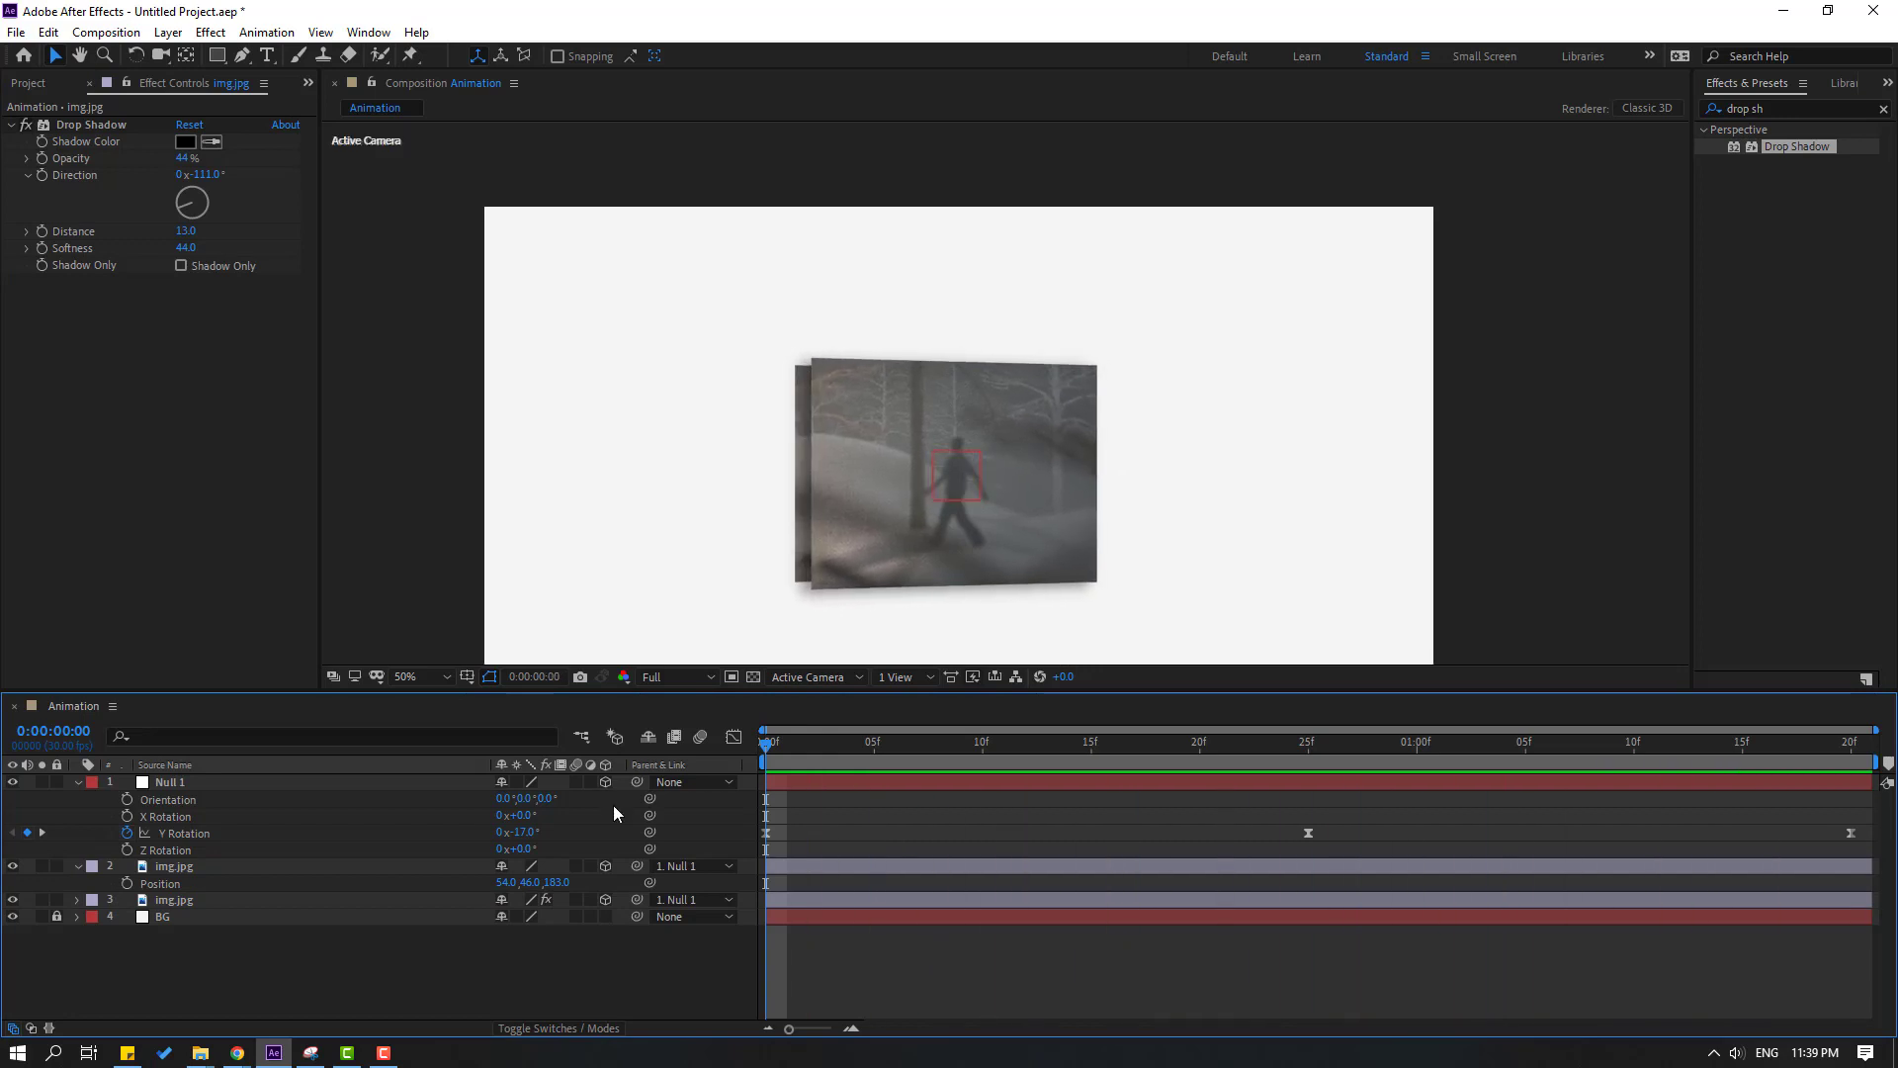
left_click(170, 867)
- Preview deeper spacing for the second image, undo it, and rename the layer img2
left_click_drag(556, 883, 664, 870)
key("space")
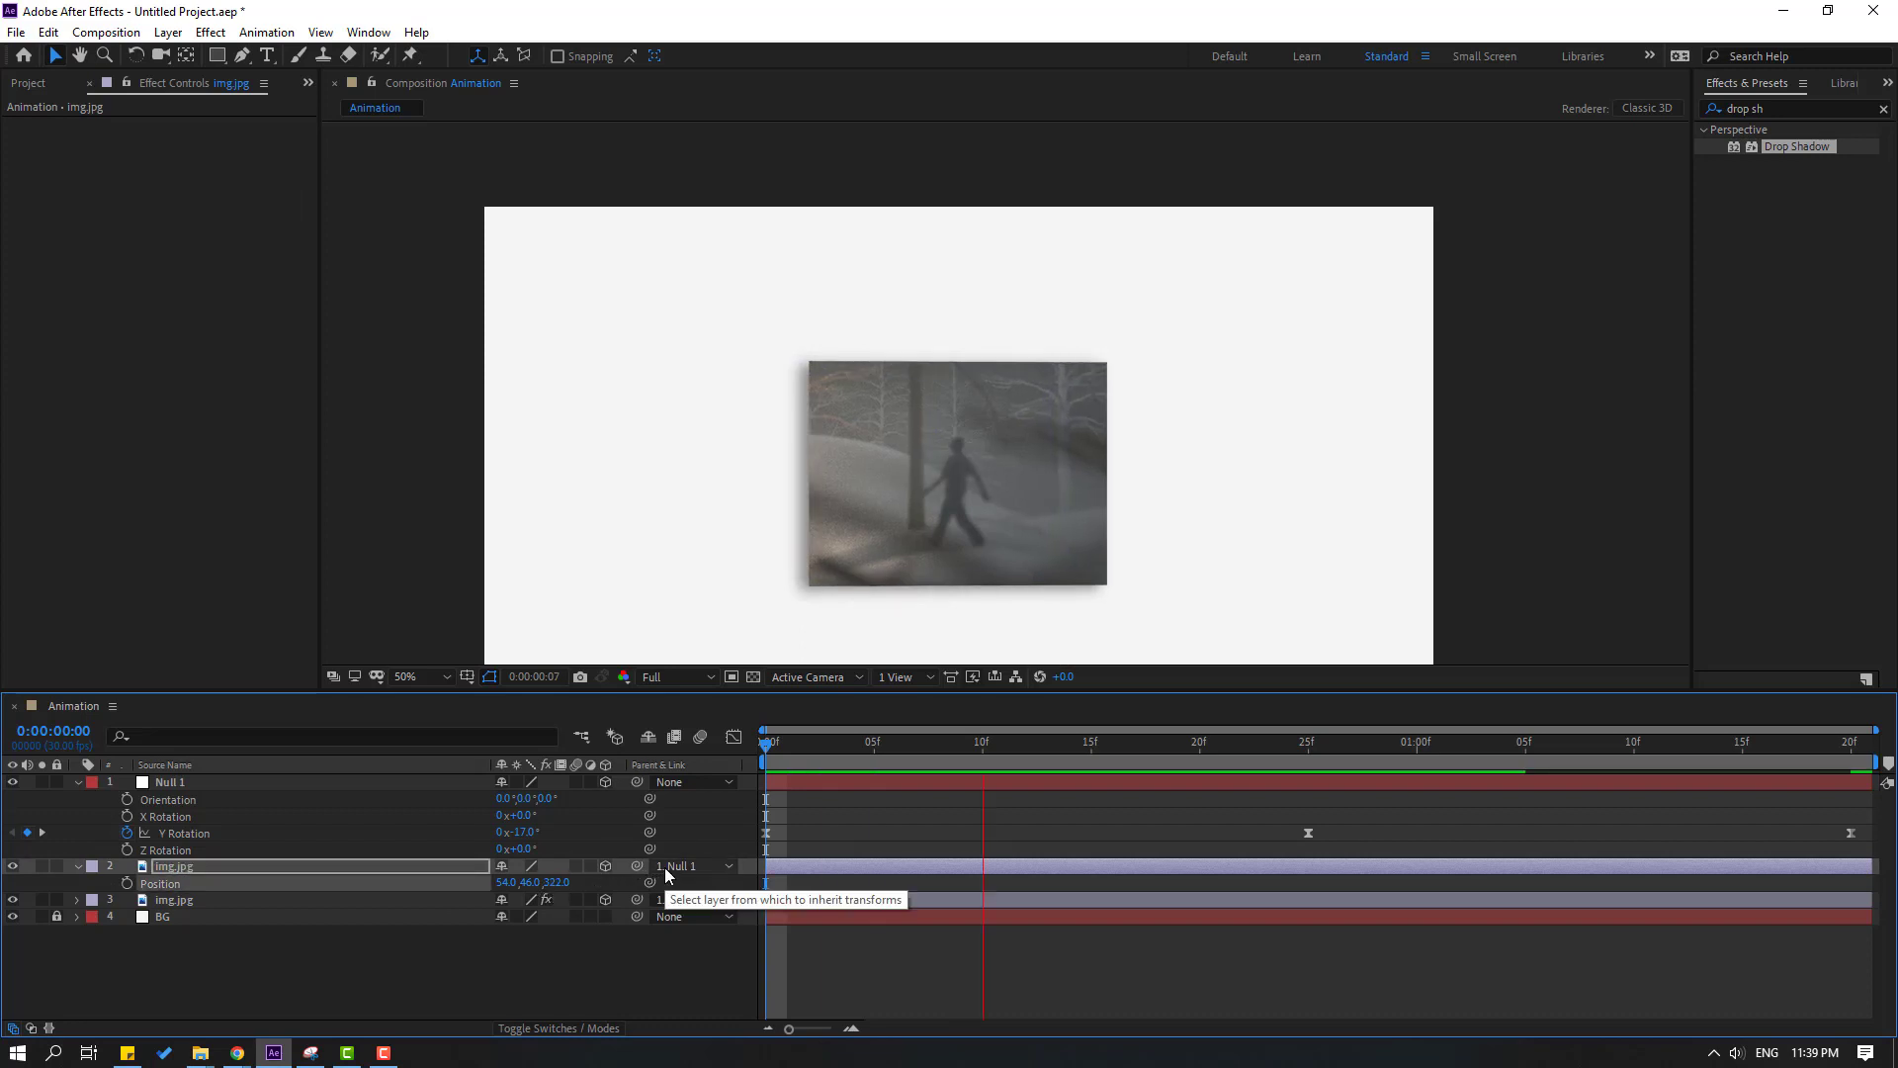
left_click(234, 980)
key("ctrl+z")
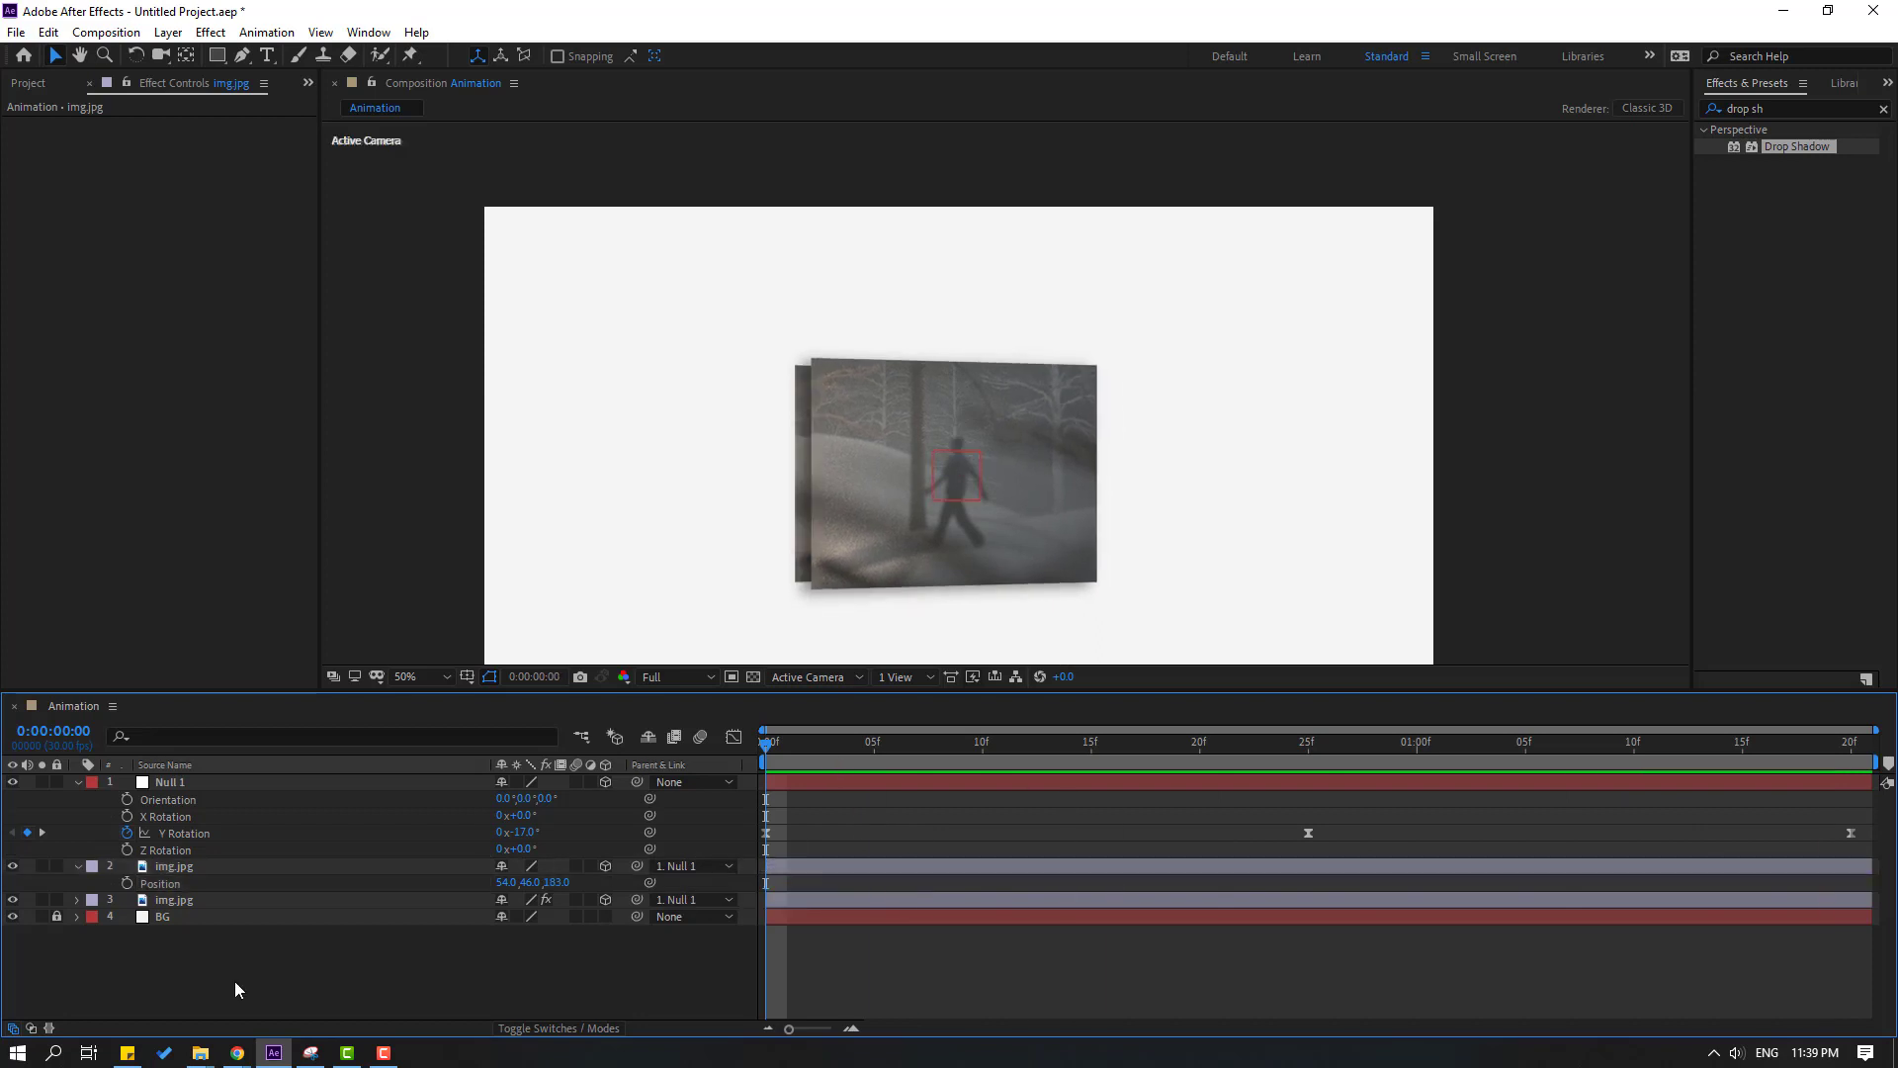
left_click(184, 868)
key("Return")
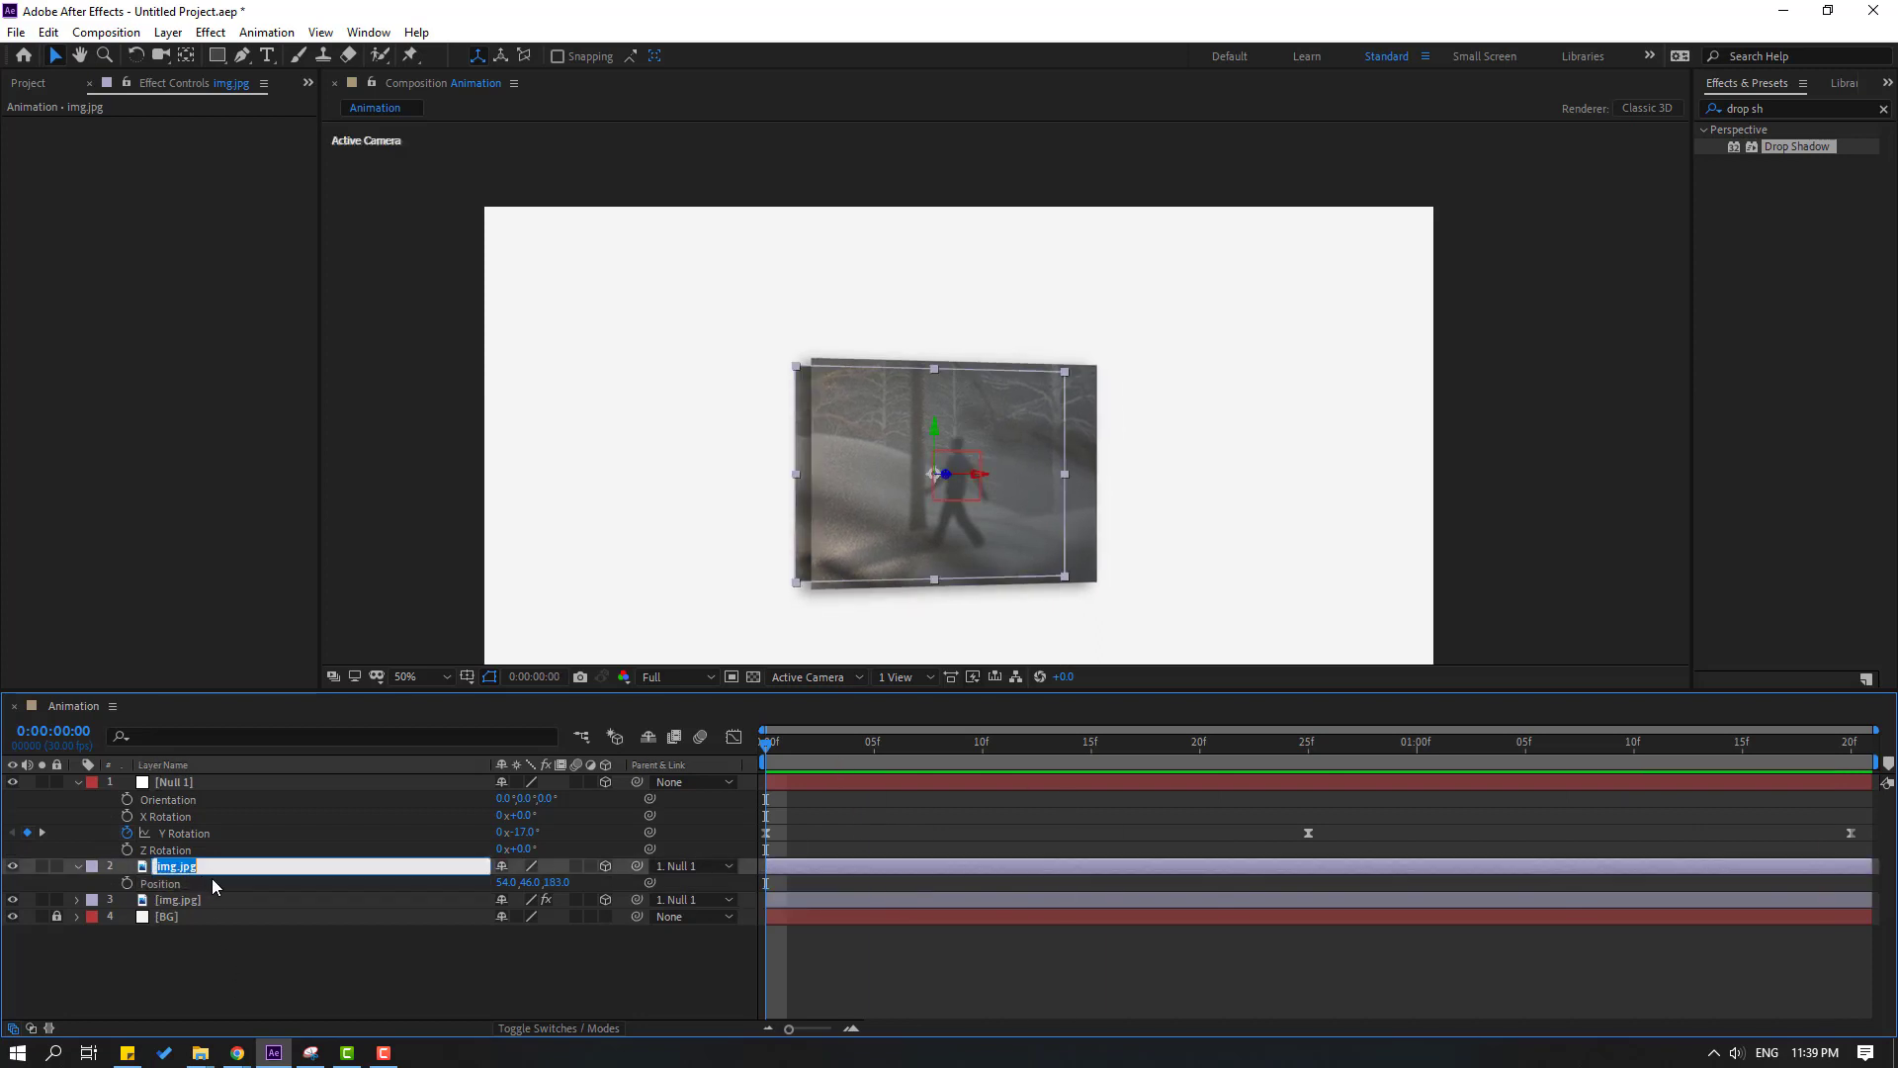
type("img2")
key("Return")
- Duplicate img2 as img3 and push it back to Z 439, then preview
key("ctrl+d")
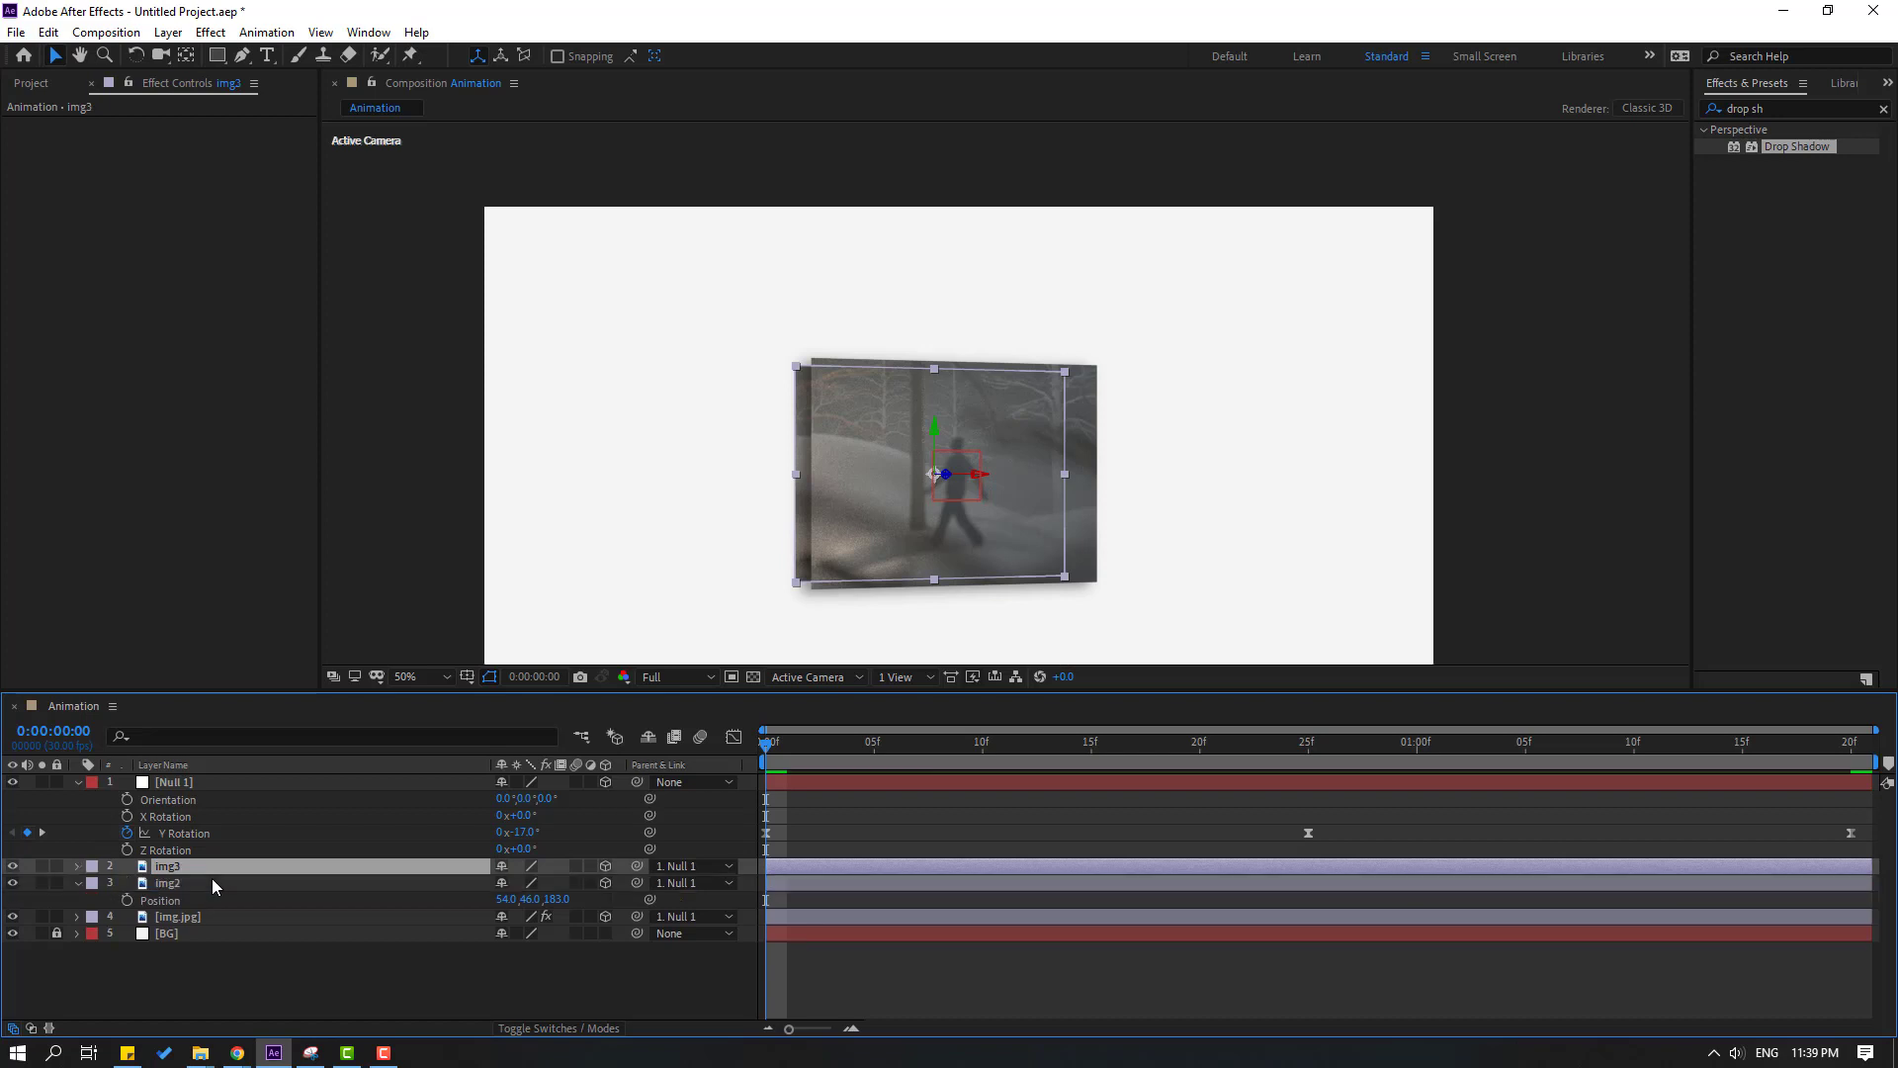
key("p")
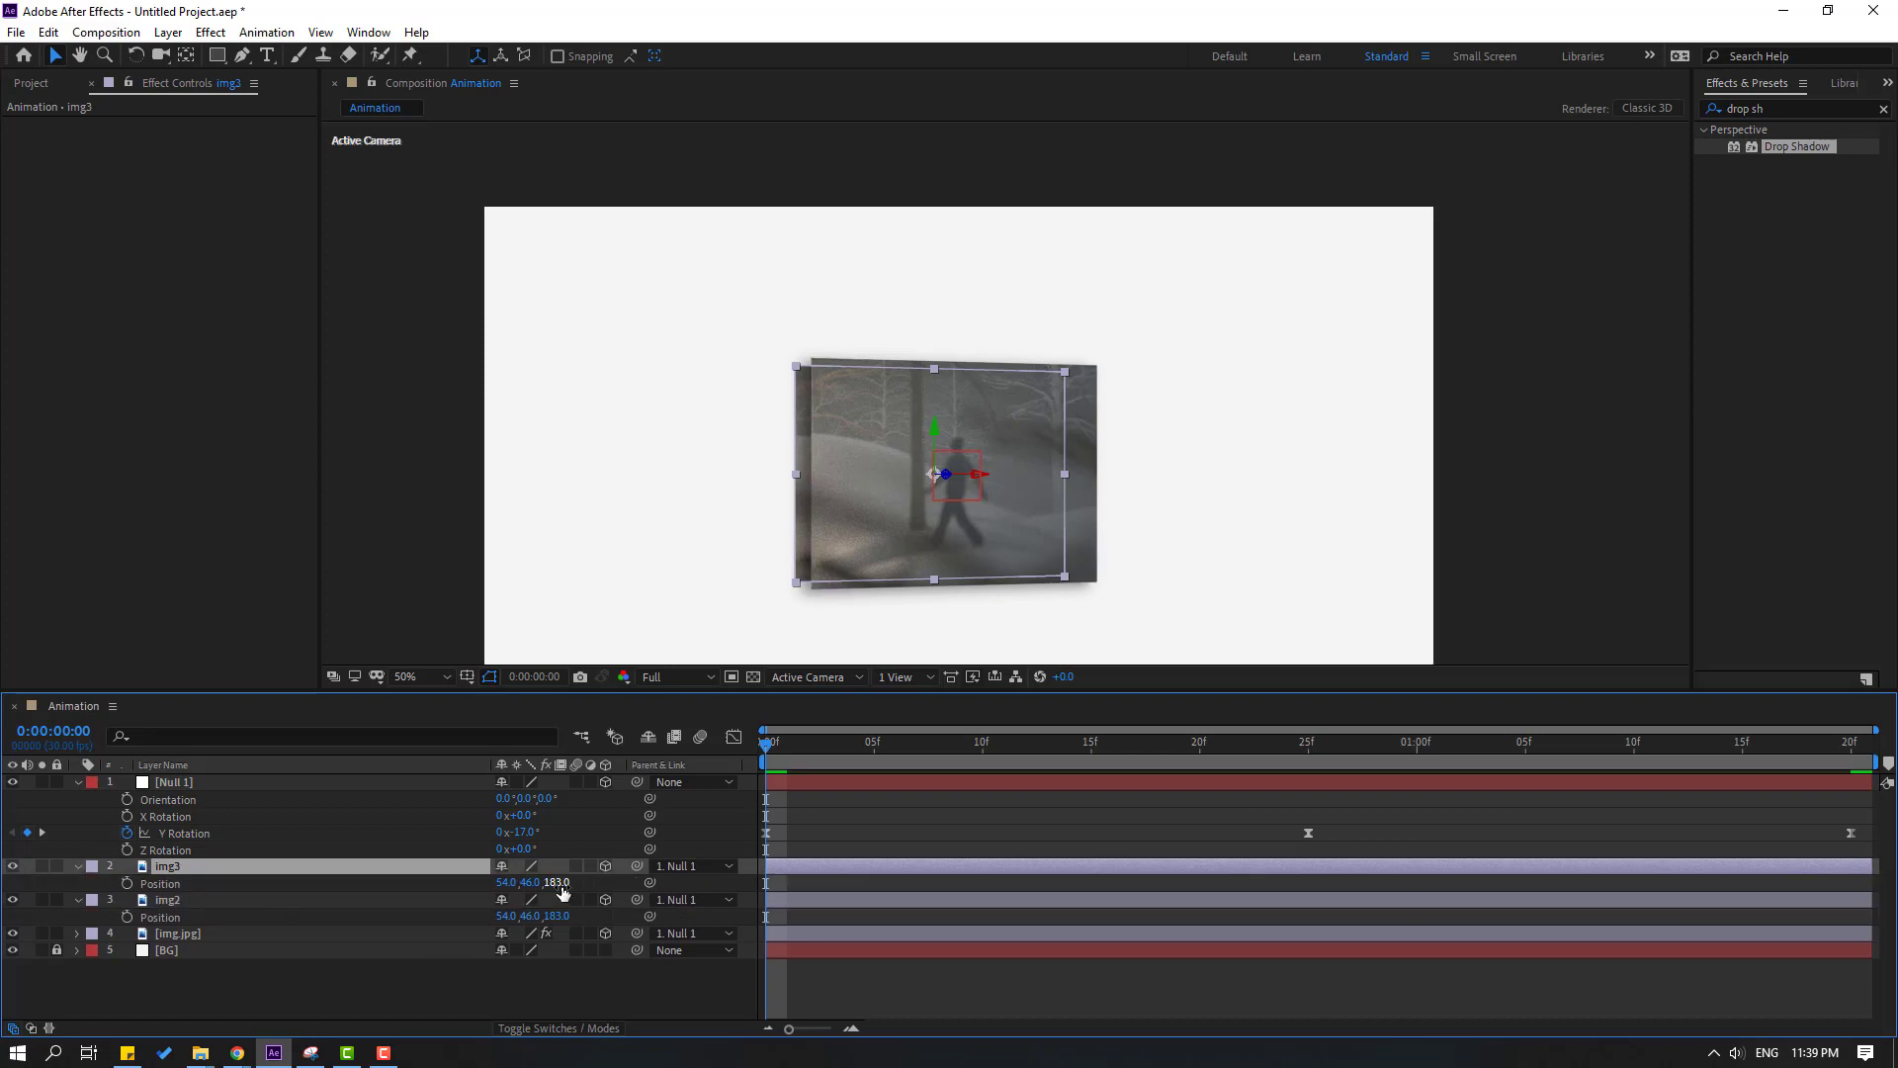
left_click_drag(559, 883, 791, 861)
key("space")
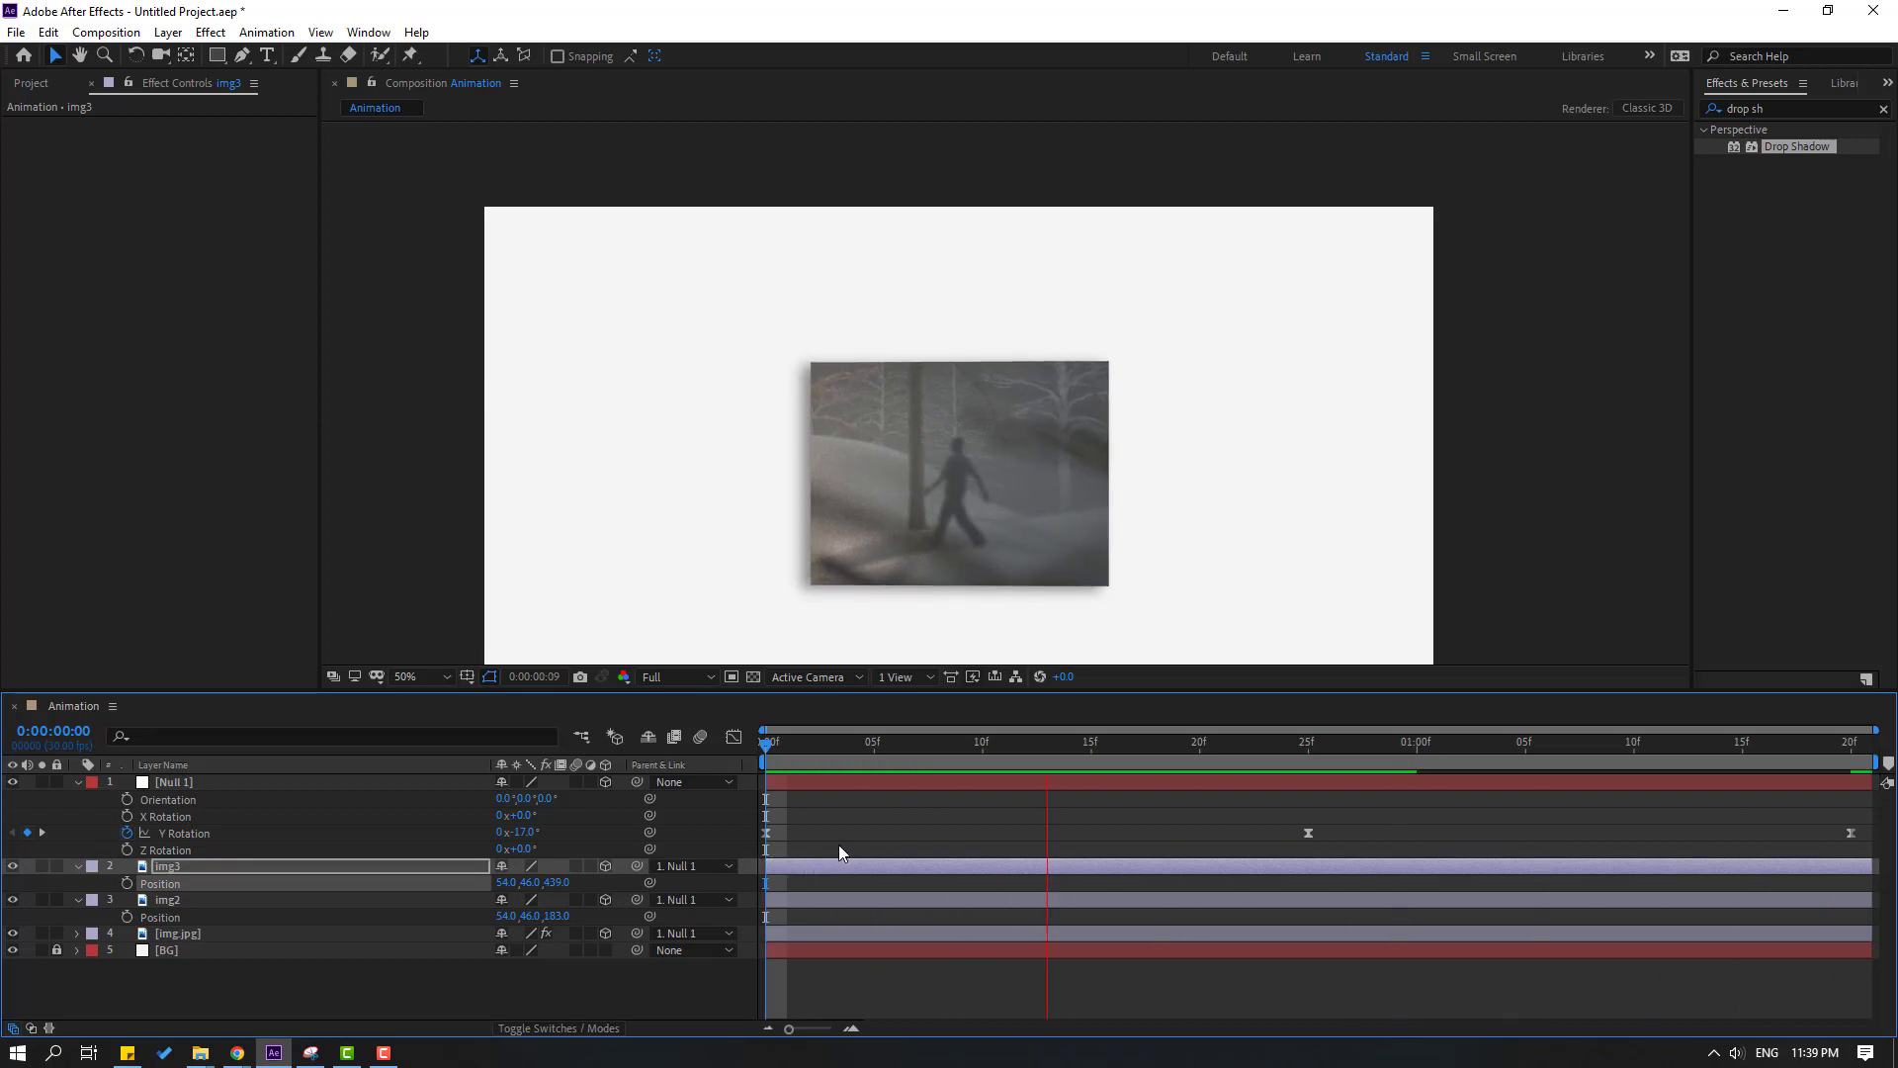
key("space")
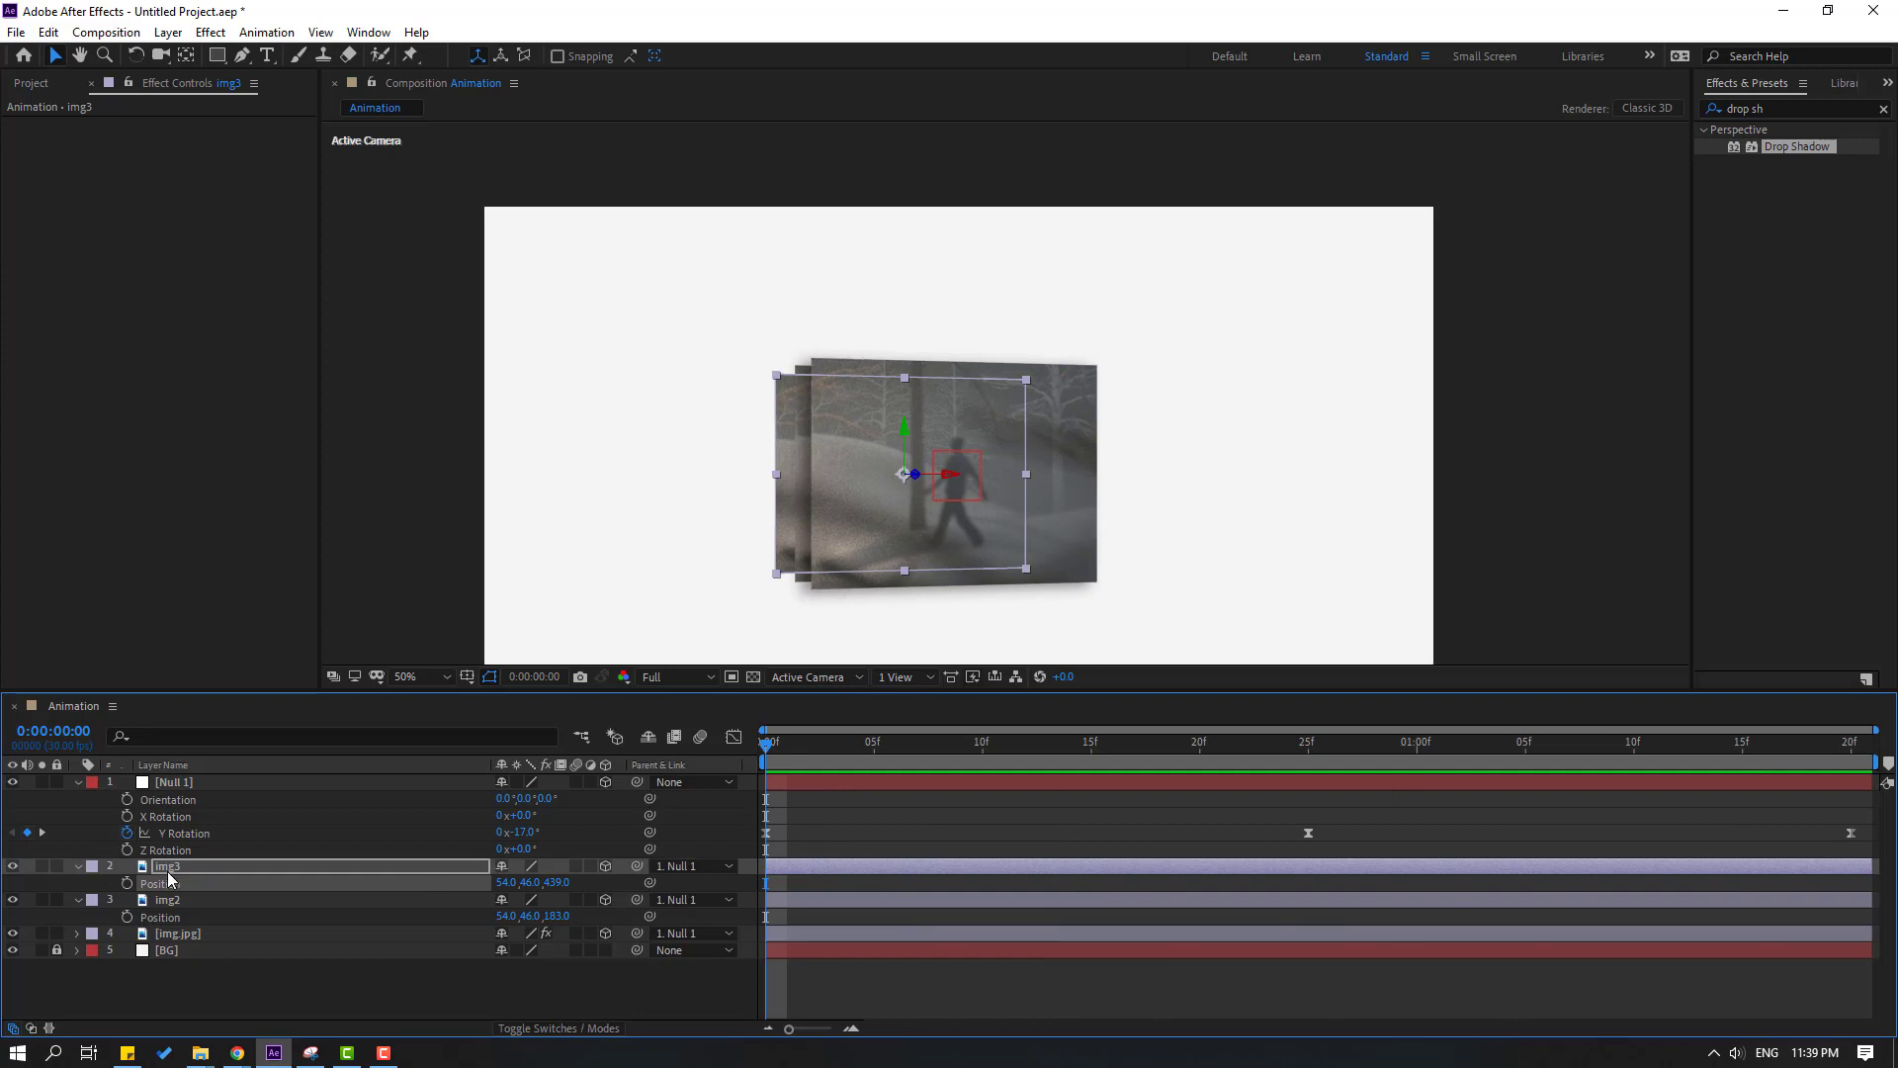
- Duplicate img3 as img4 at Z 750 and preview the stacked pages
key("ctrl+d")
key("p")
left_click_drag(552, 887, 849, 881)
key("space")
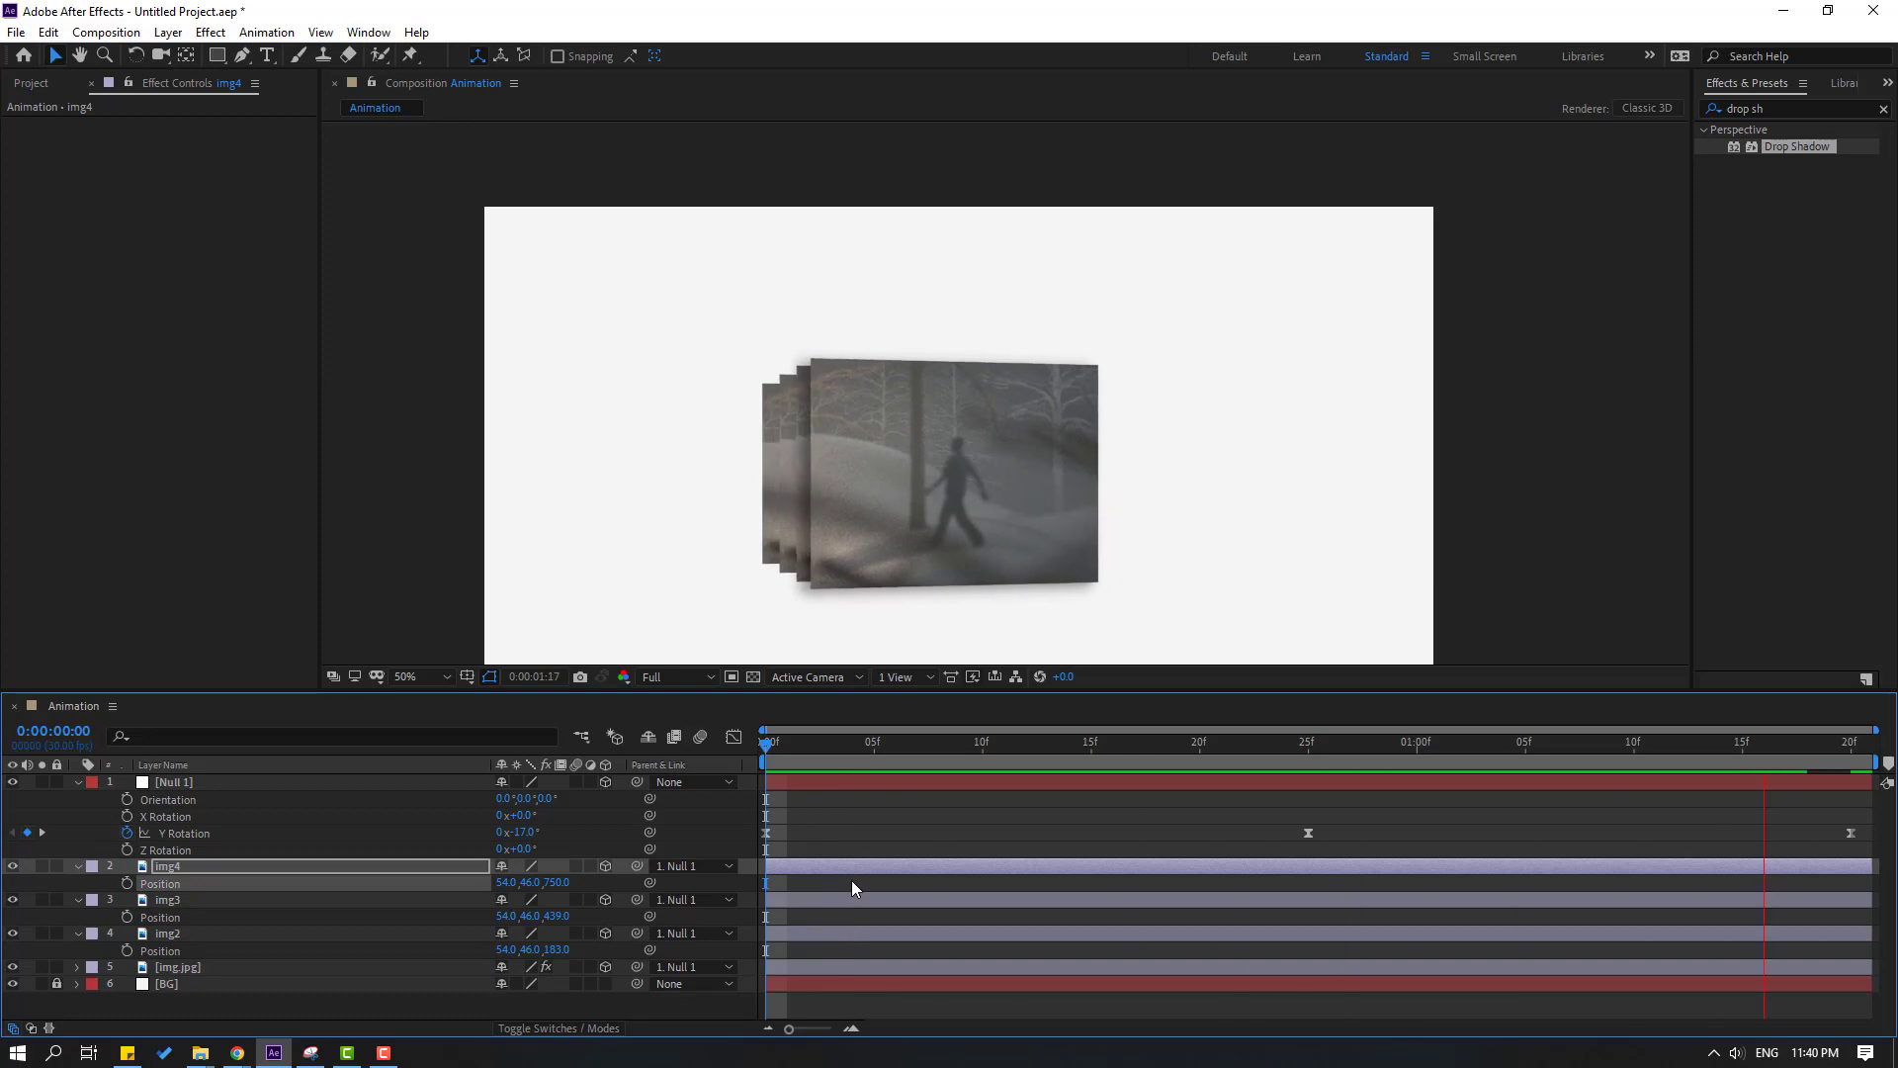
key("space")
- Collapse the layers and select Null 1, img4, img3, img2 and img.jpg
left_click(78, 782)
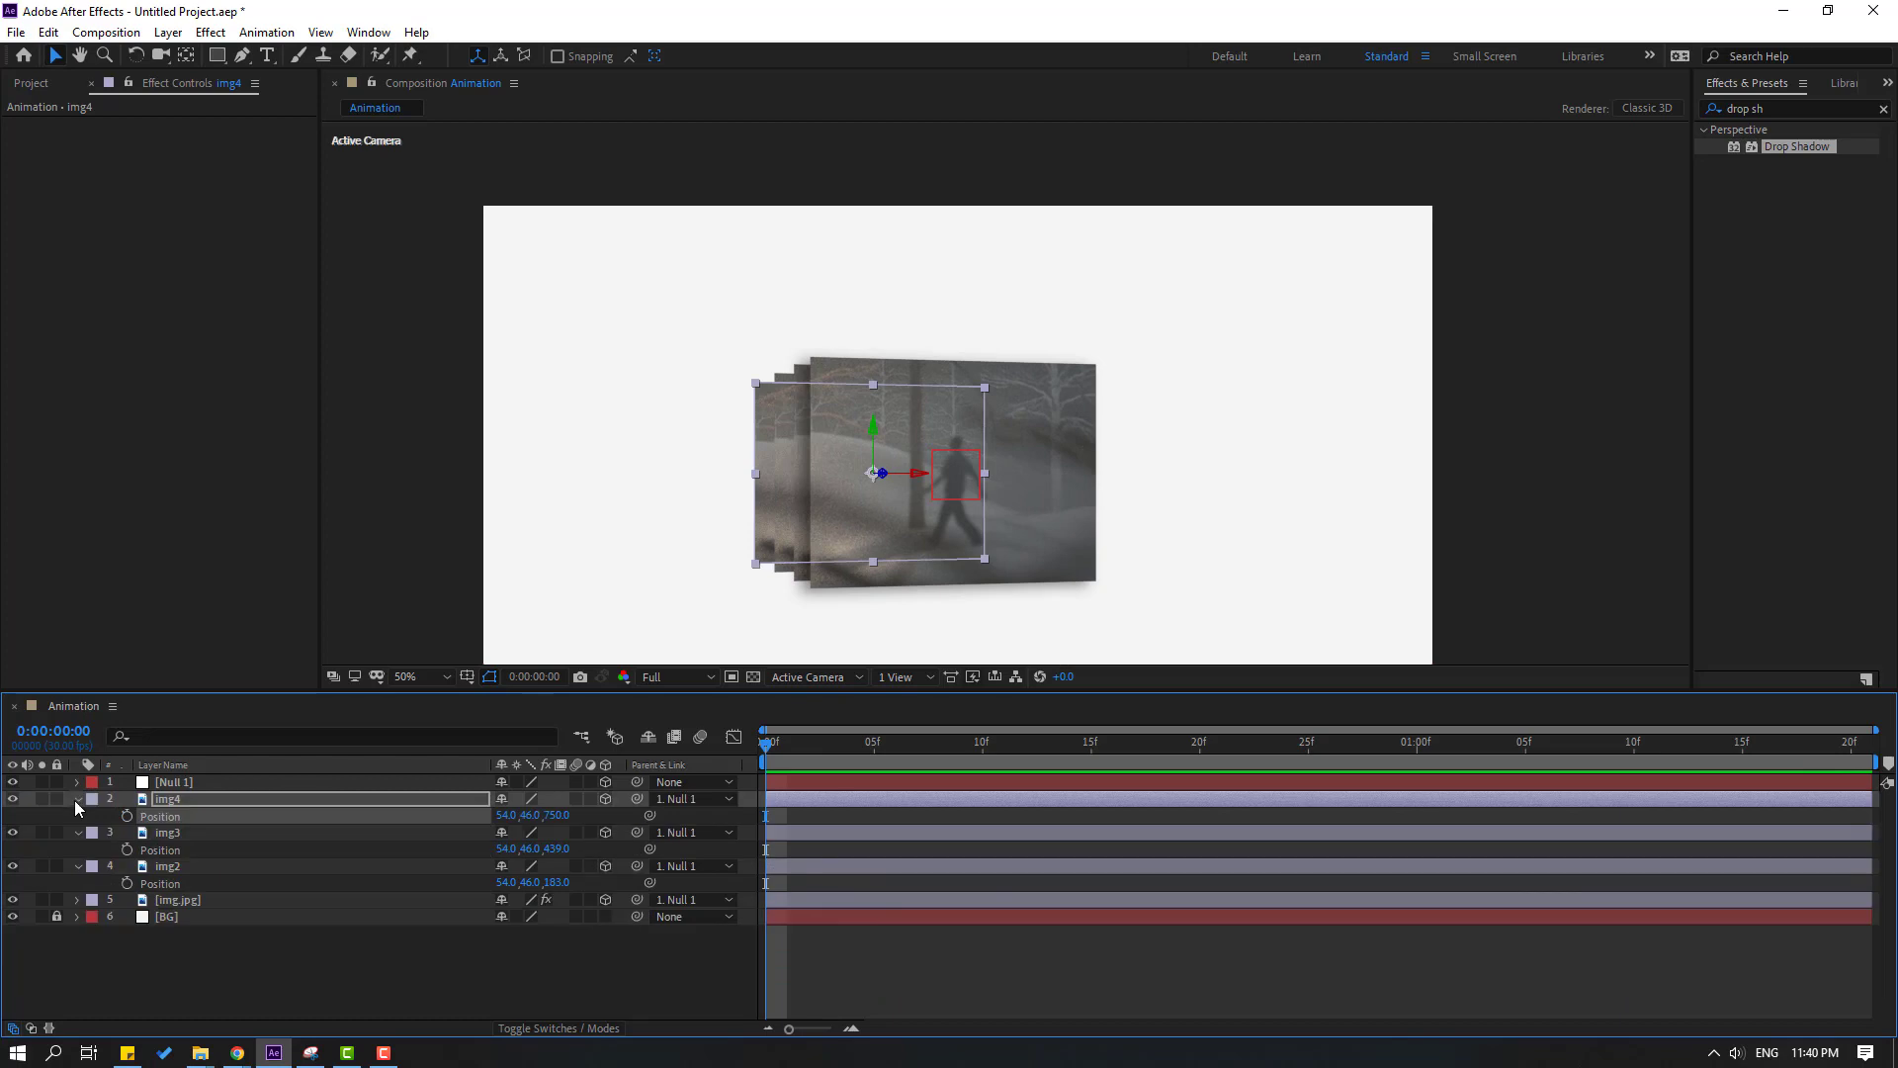
left_click(77, 798)
left_click(77, 816)
left_click(77, 832)
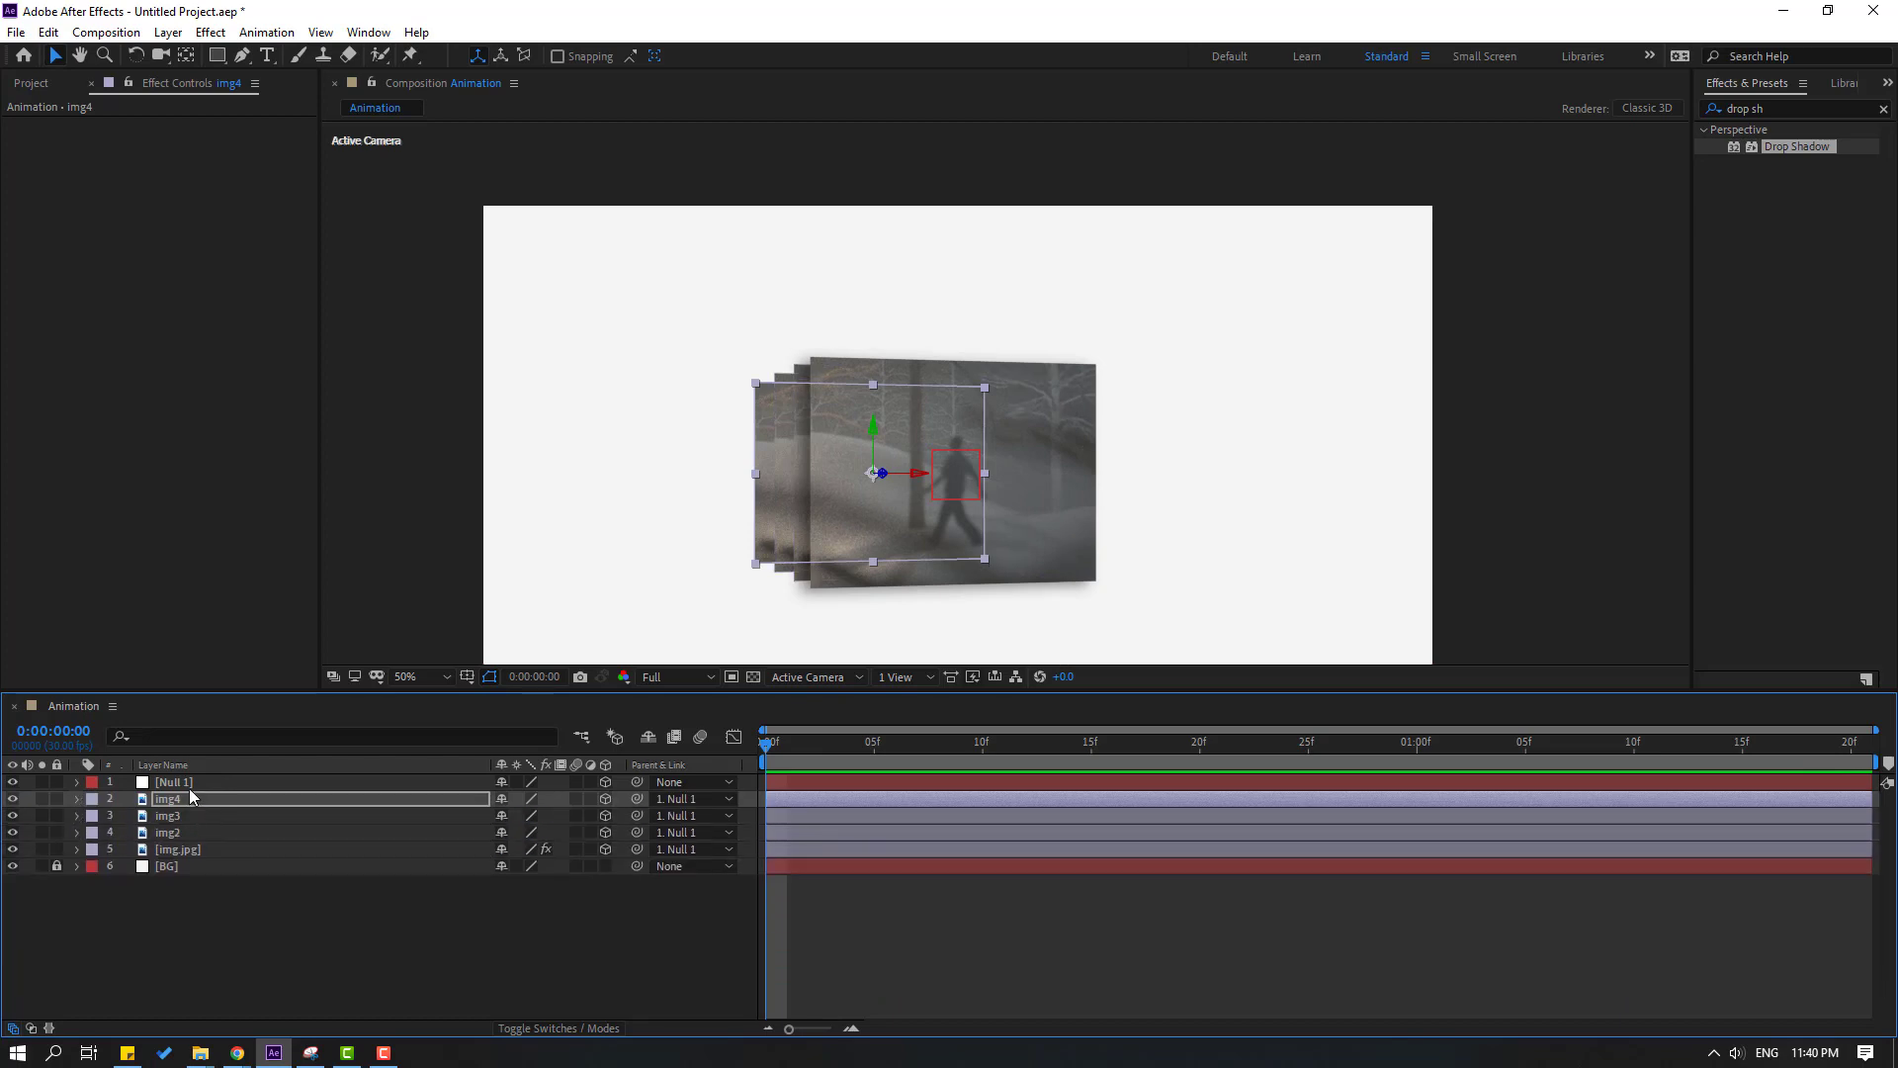
left_click(186, 781)
left_click(179, 803, "ctrl")
left_click(174, 817, "ctrl")
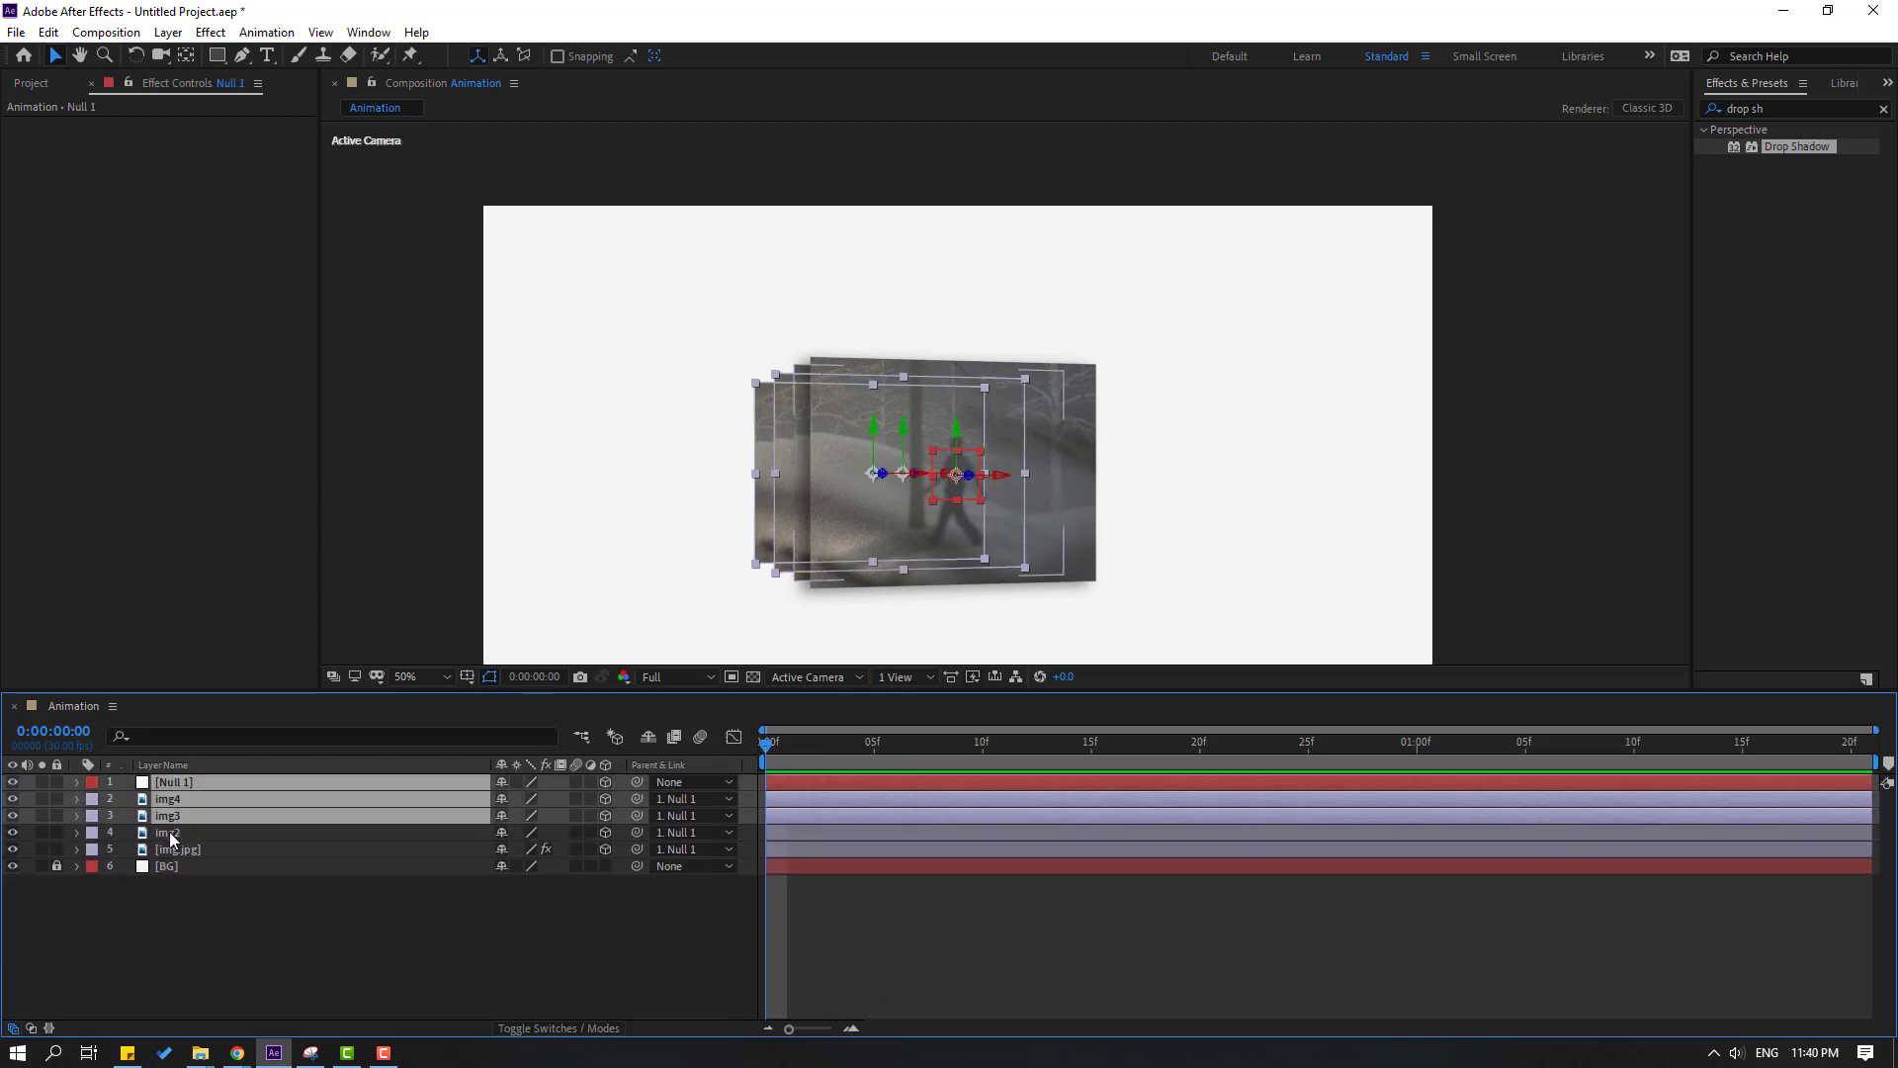
left_click(174, 833, "ctrl")
left_click(180, 848, "ctrl")
- Pre-compose the selected layers into a composition named img and return to Animation
right_click(170, 804)
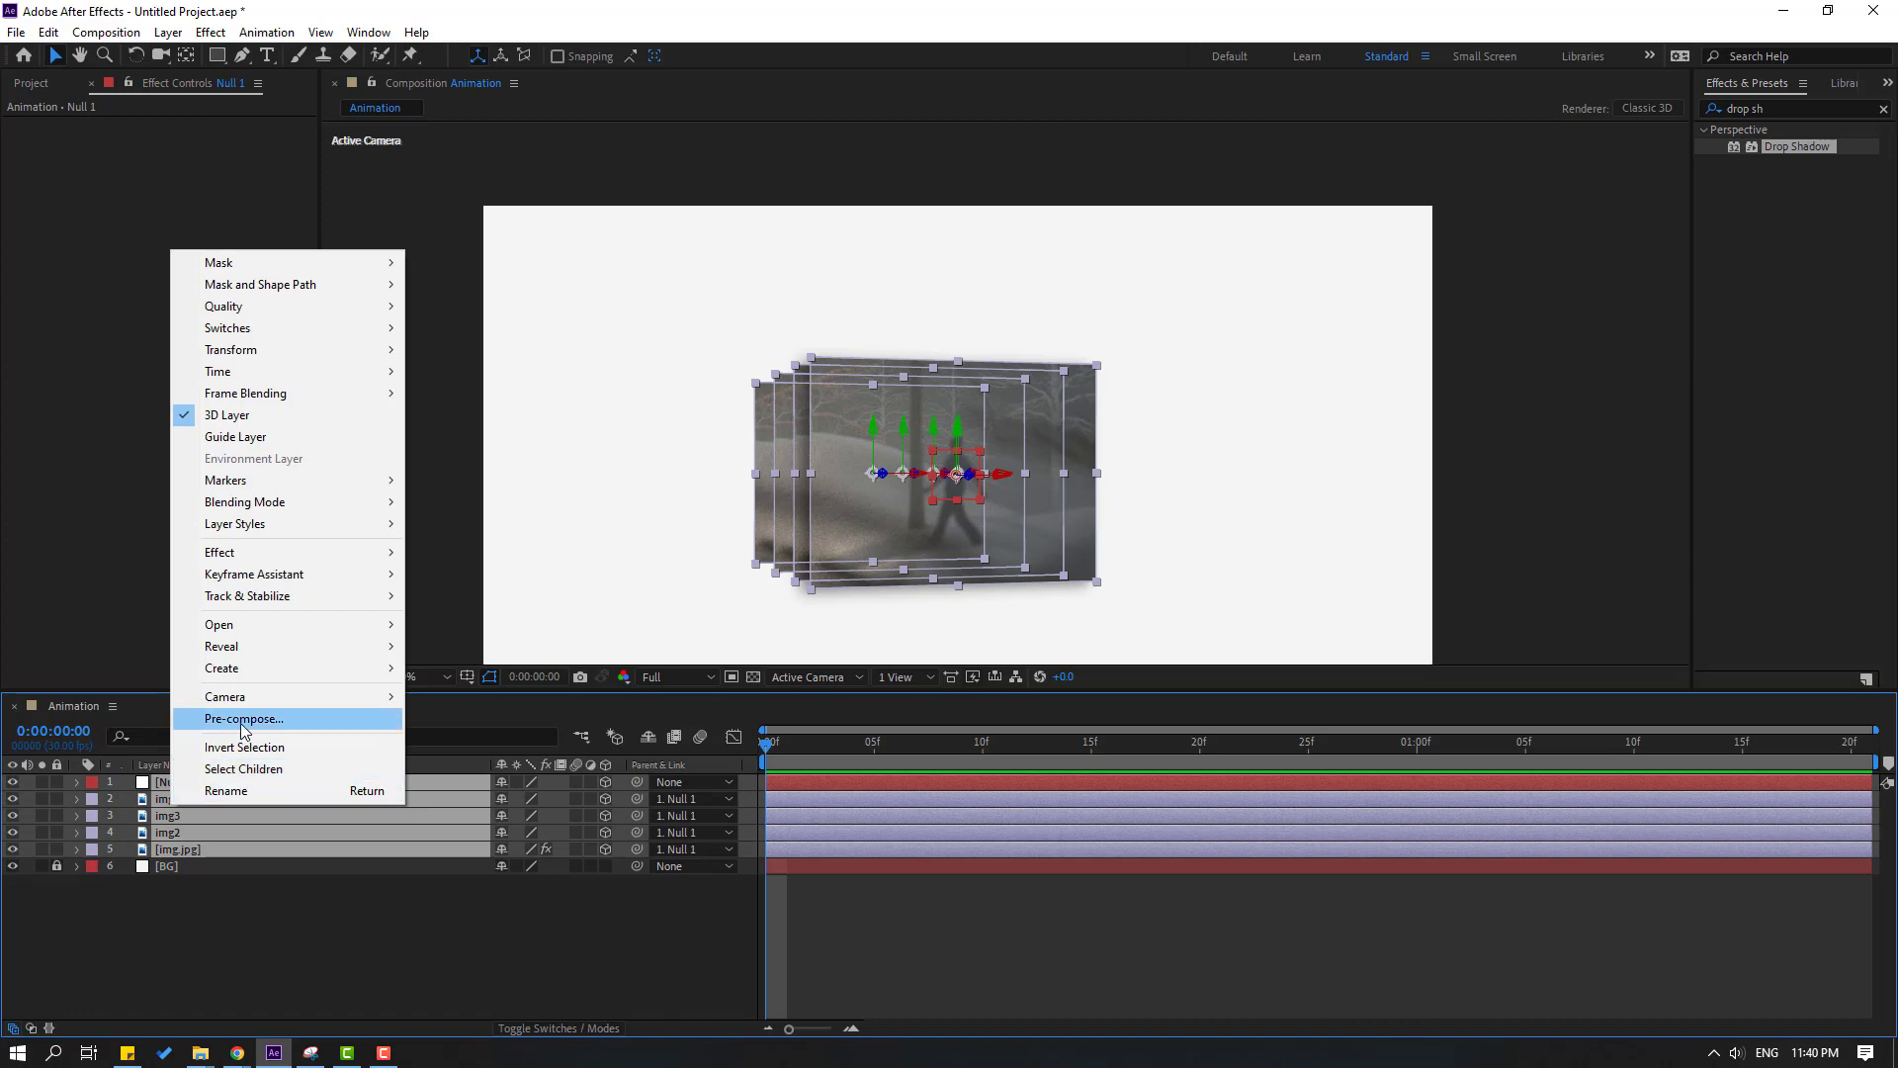
left_click(238, 720)
type("img")
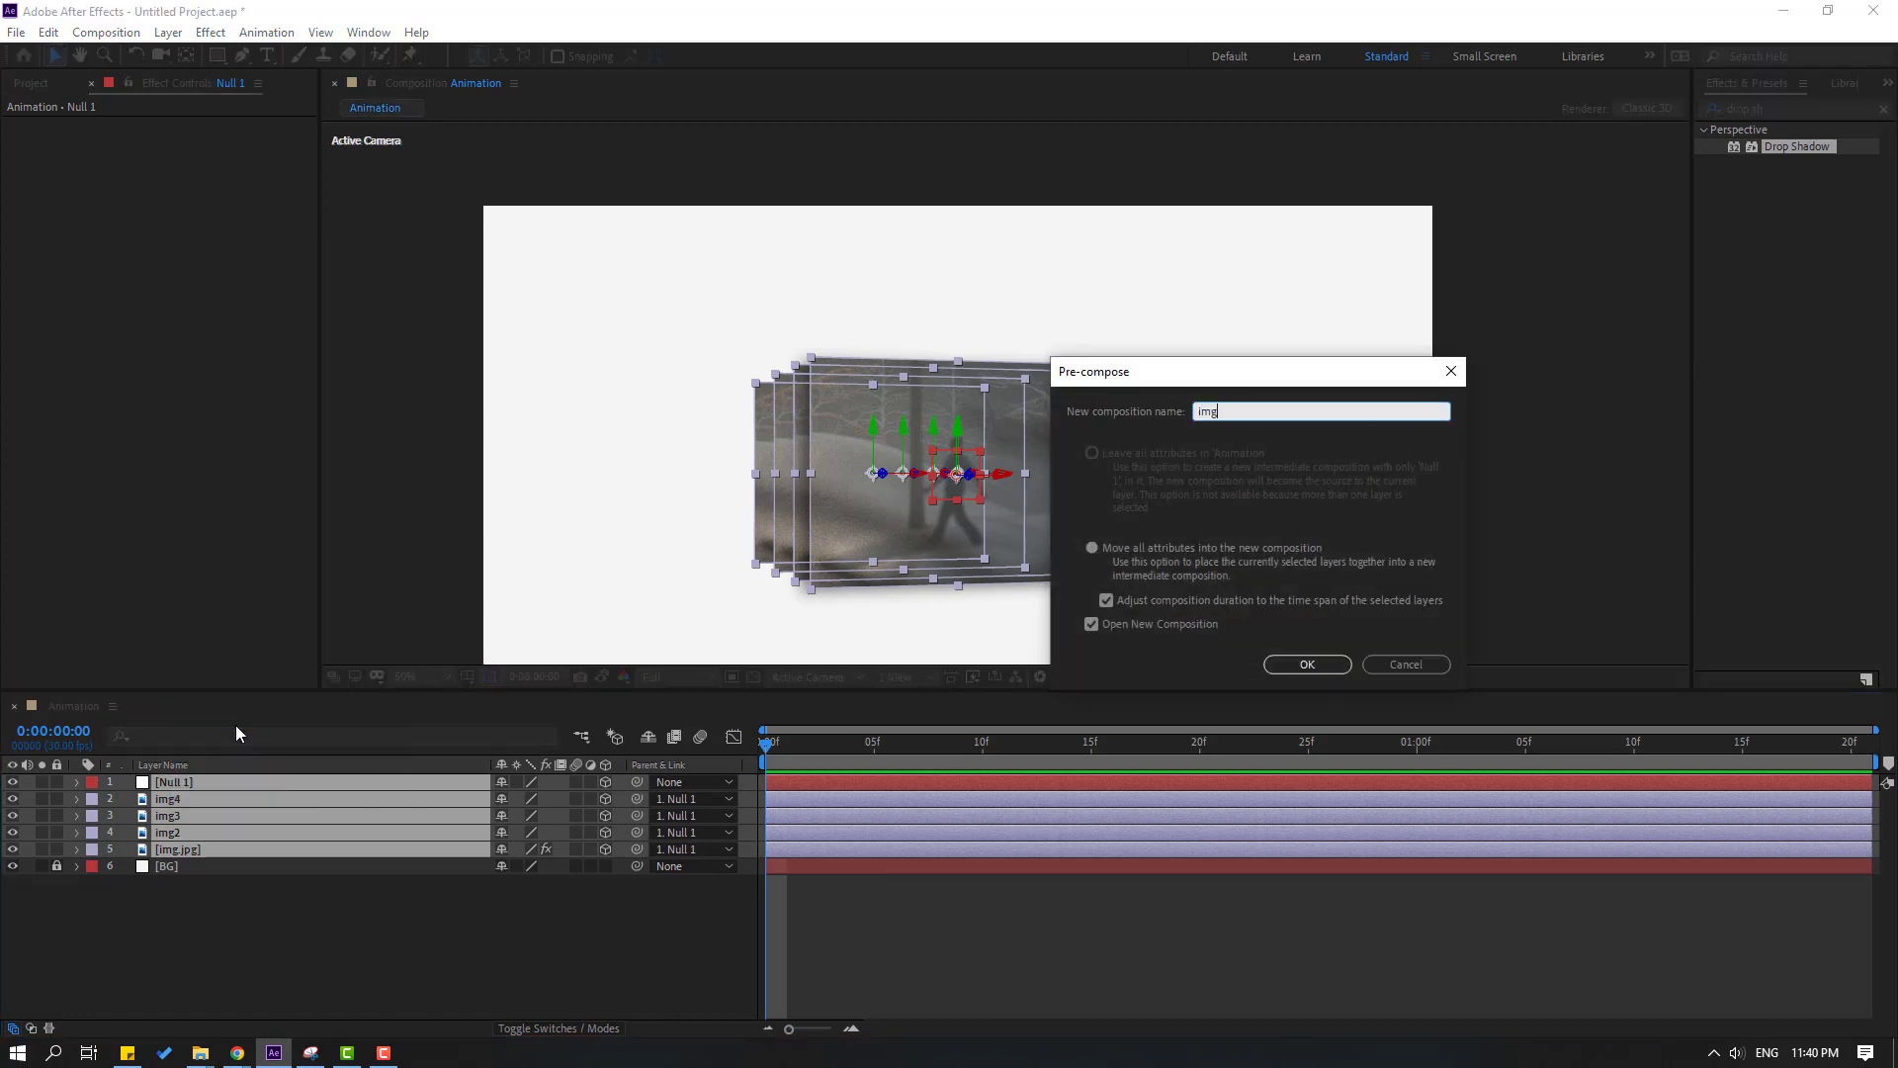
left_click(1285, 659)
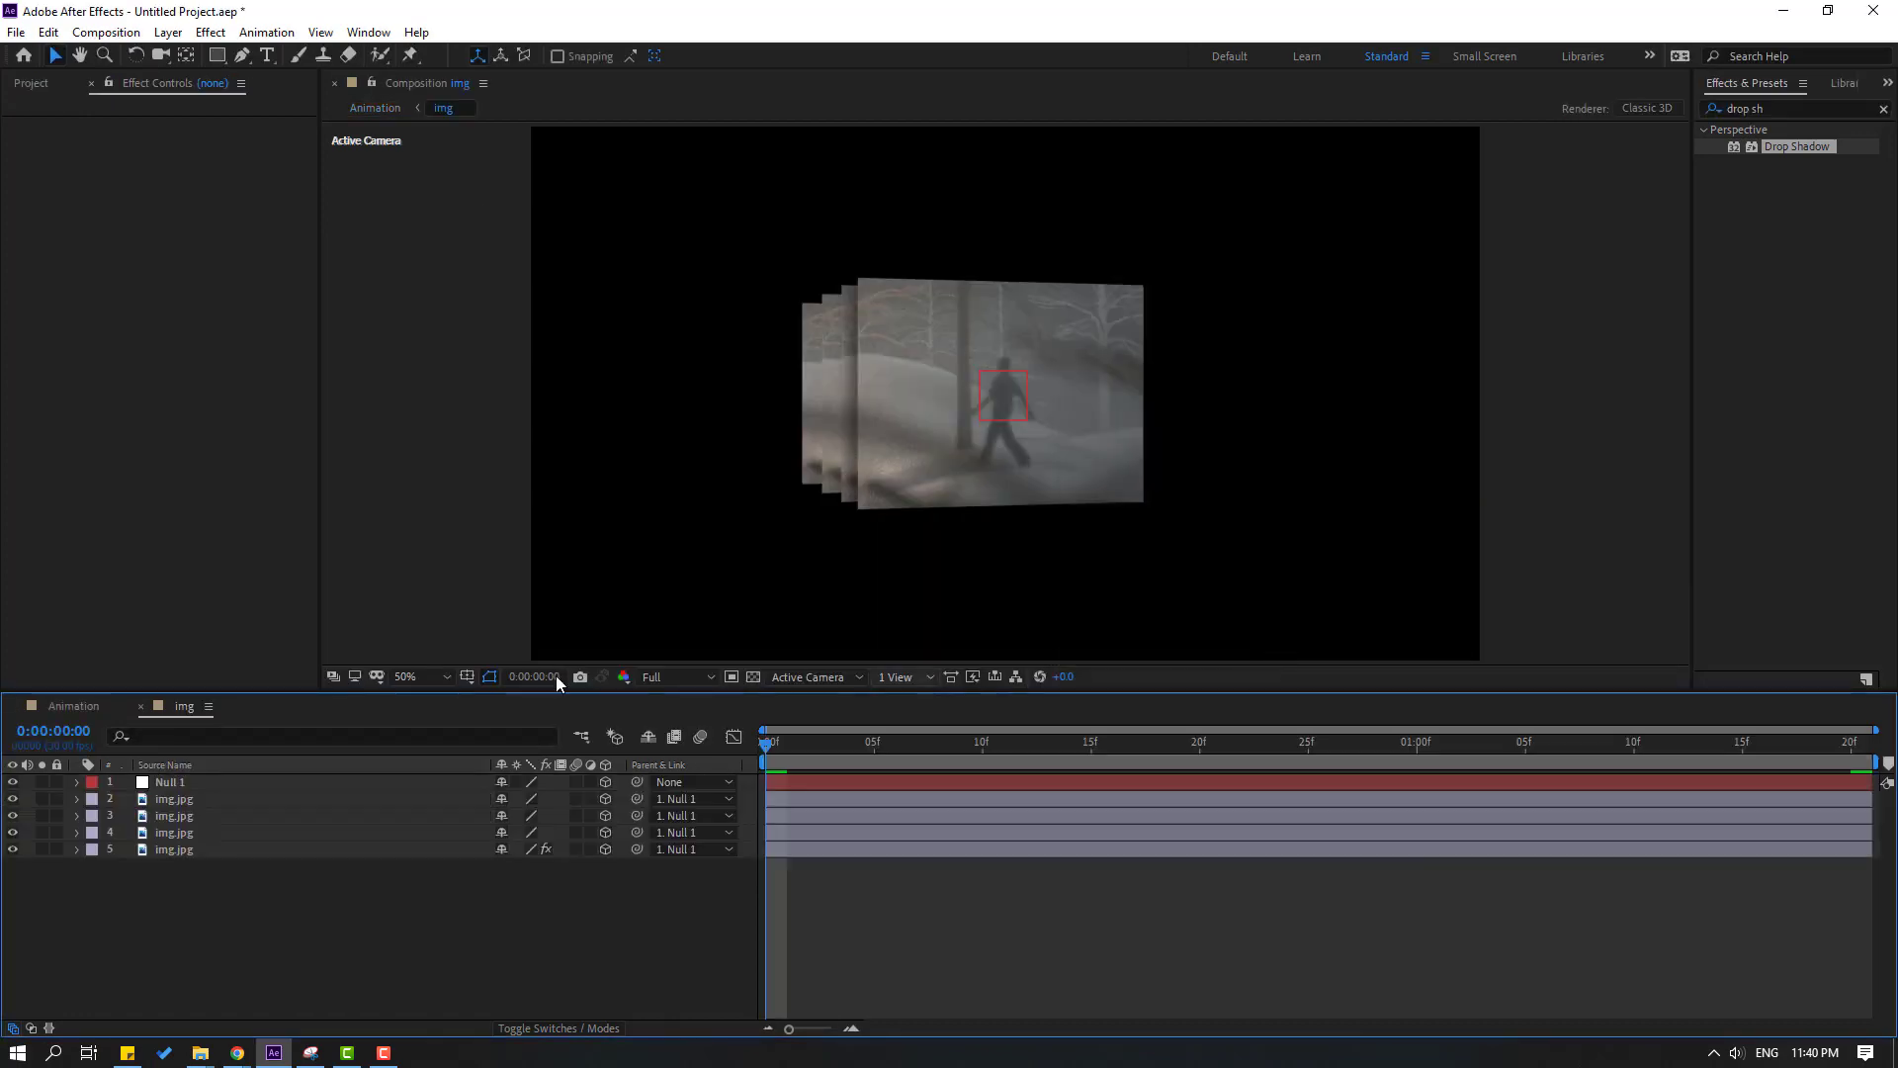
left_click(79, 708)
- Apply CC Plastic to the img layer and raise its Softness to 36.1
key("space")
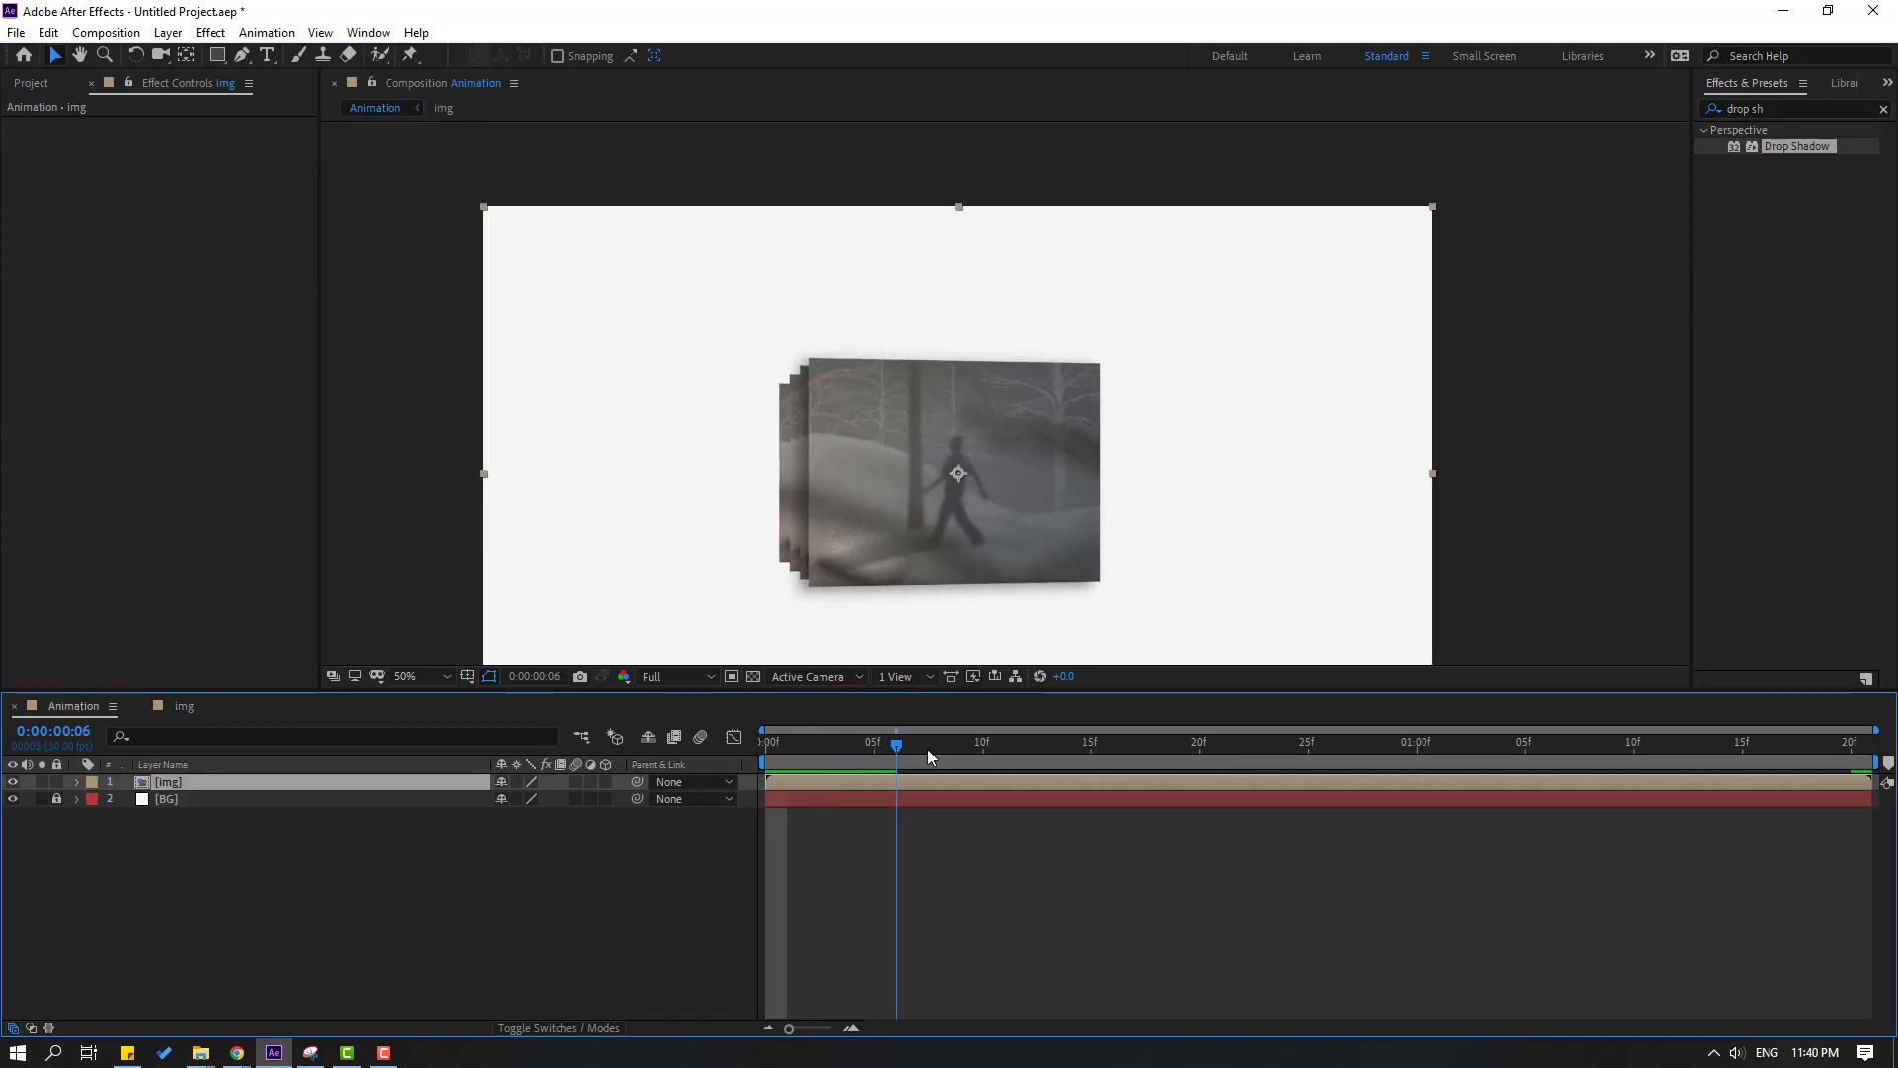
left_click(1779, 109)
key("BackSpace")
key("BackSpace")
key("BackSpace")
key("BackSpace")
key("BackSpace")
key("BackSpace")
key("BackSpace")
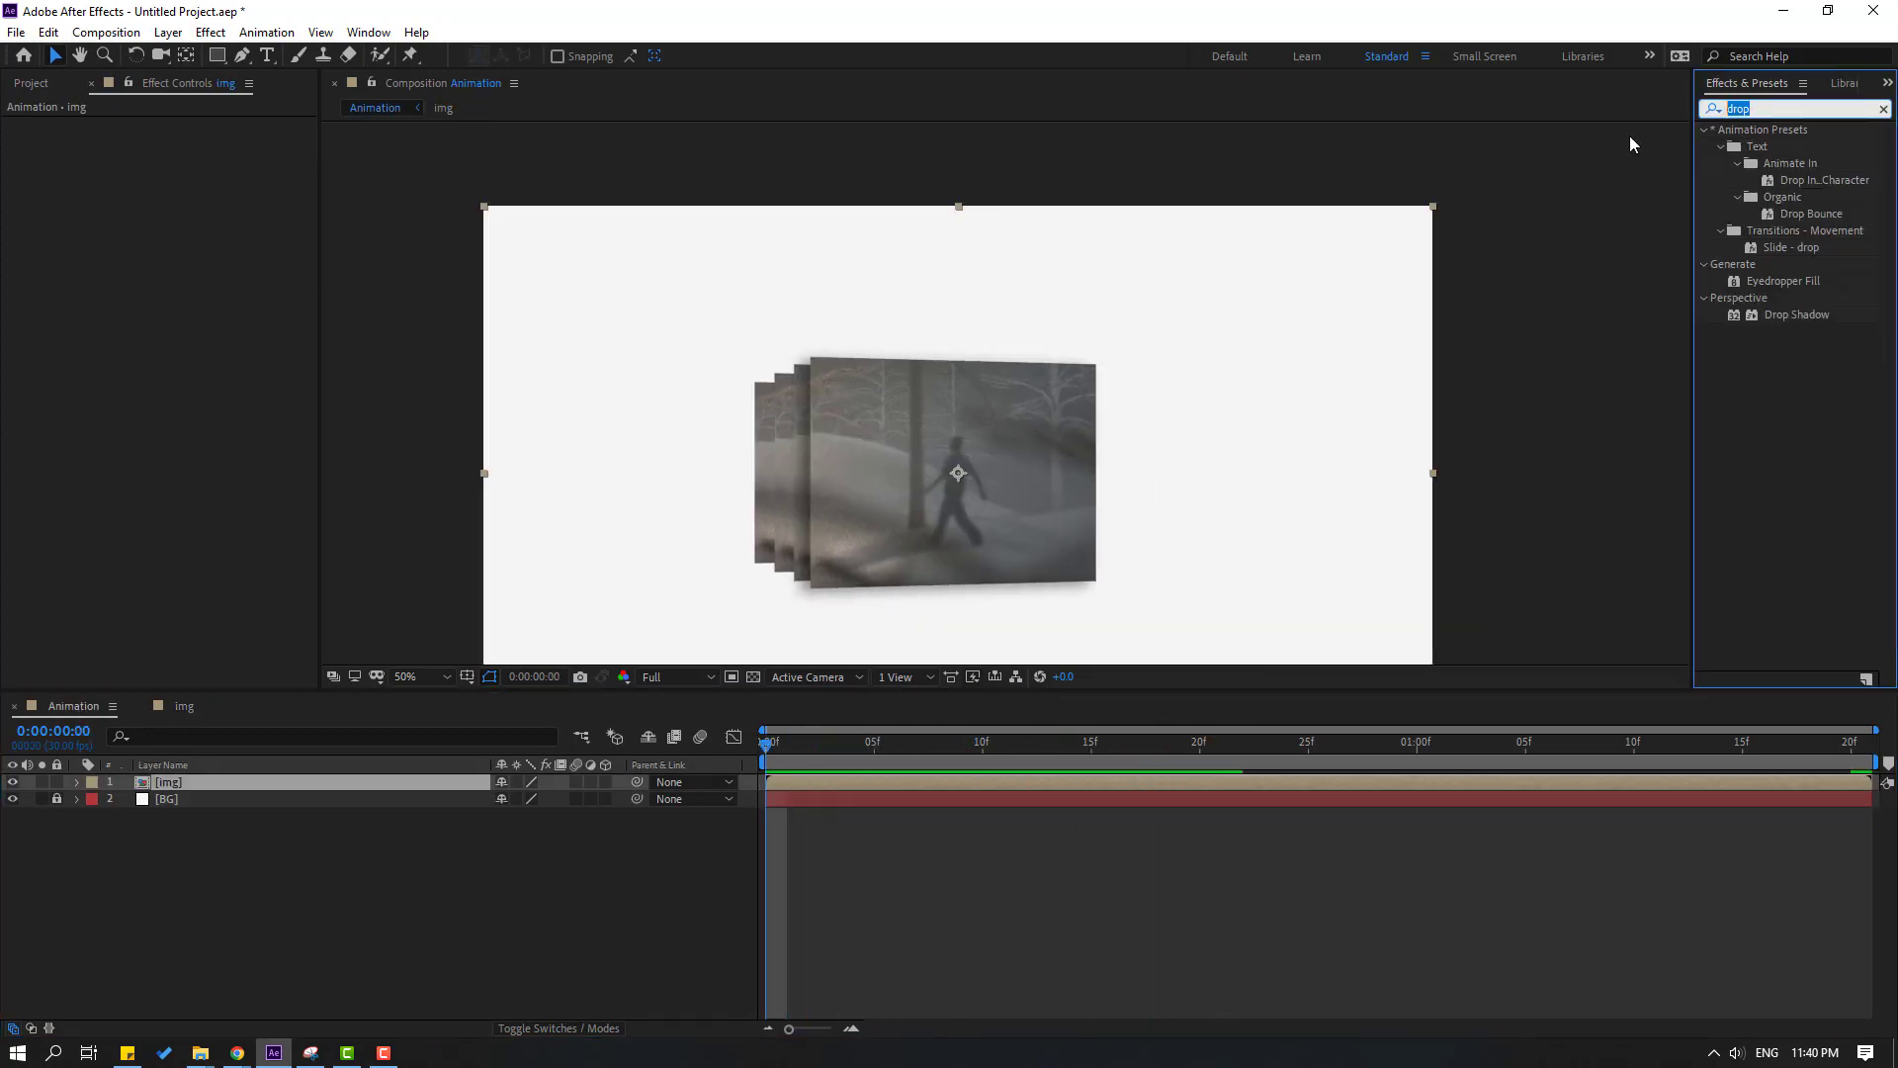
type("cc plastic")
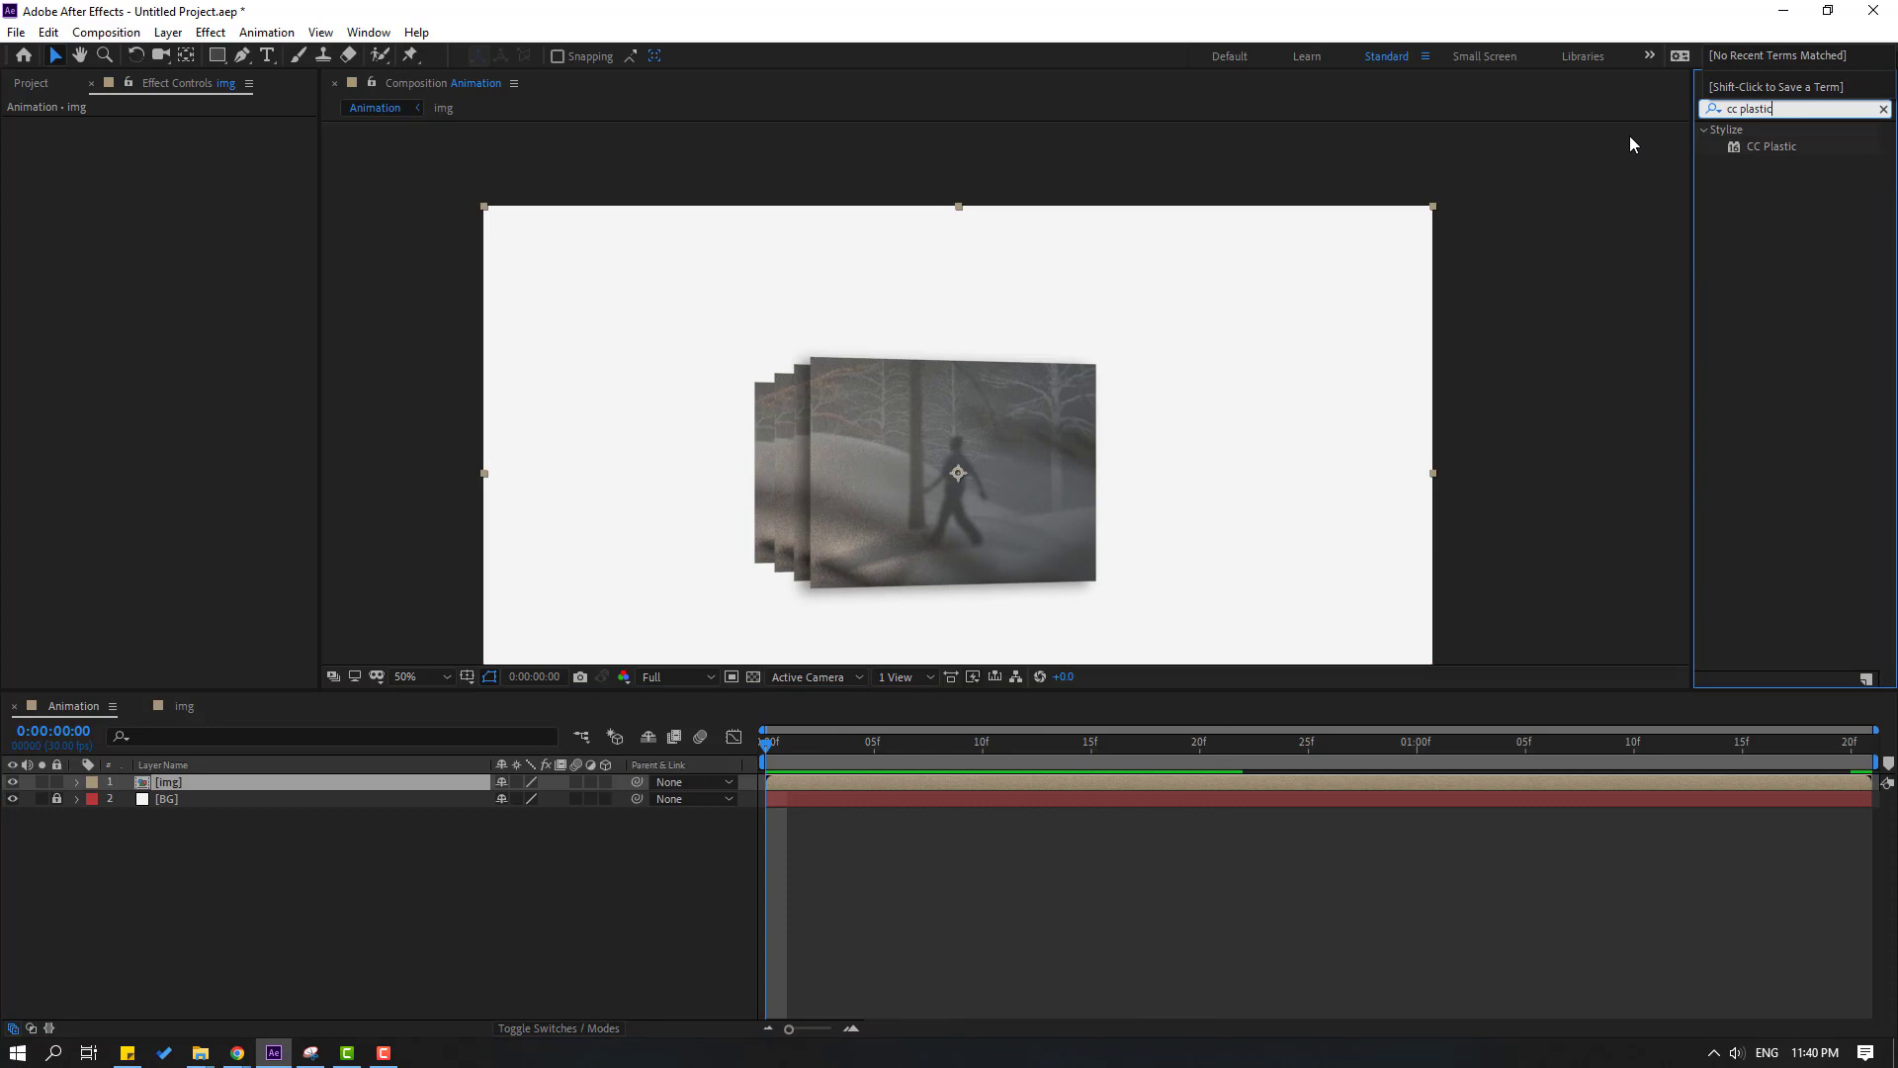
left_click(1766, 150)
mouse_move(1765, 149)
left_mouse_down()
mouse_move(977, 625)
mouse_move(138, 788)
mouse_move(158, 781)
left_mouse_up()
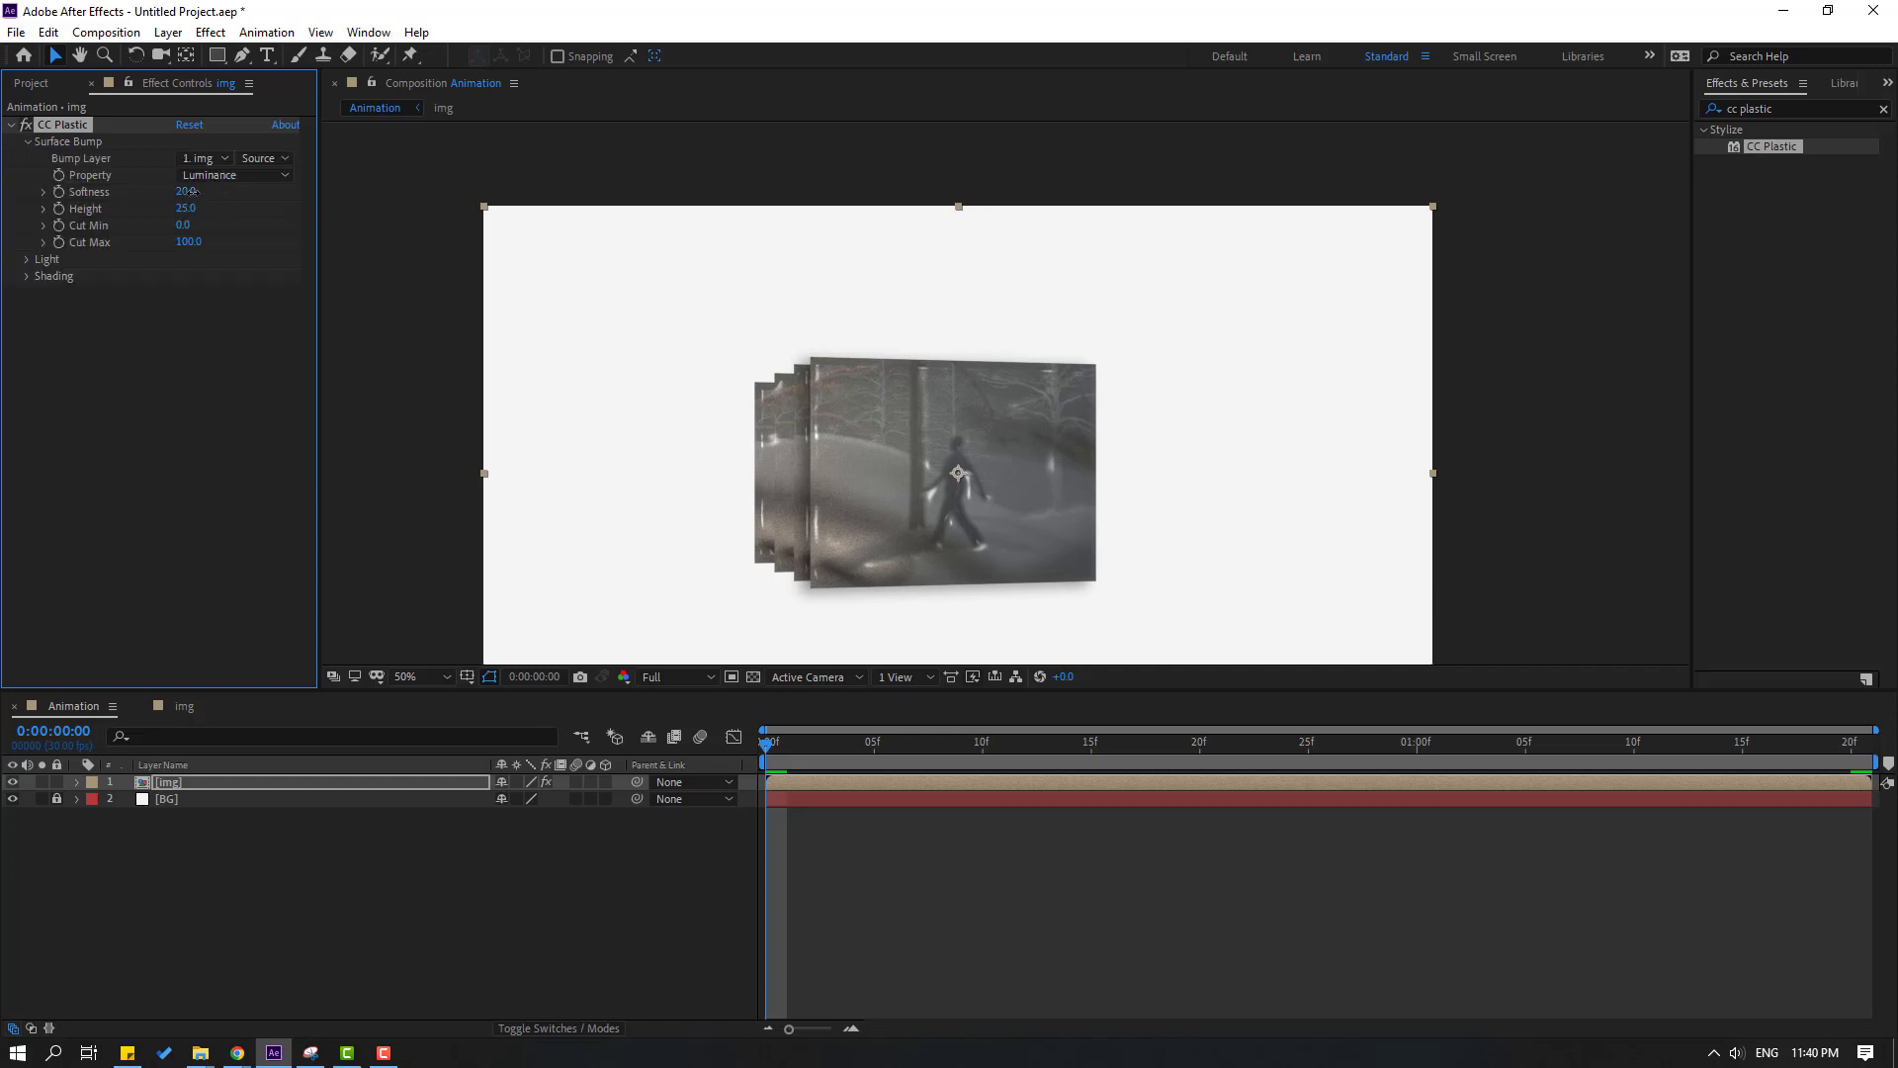
mouse_move(276, 189)
left_mouse_down()
mouse_move(391, 173)
mouse_move(338, 181)
left_mouse_up()
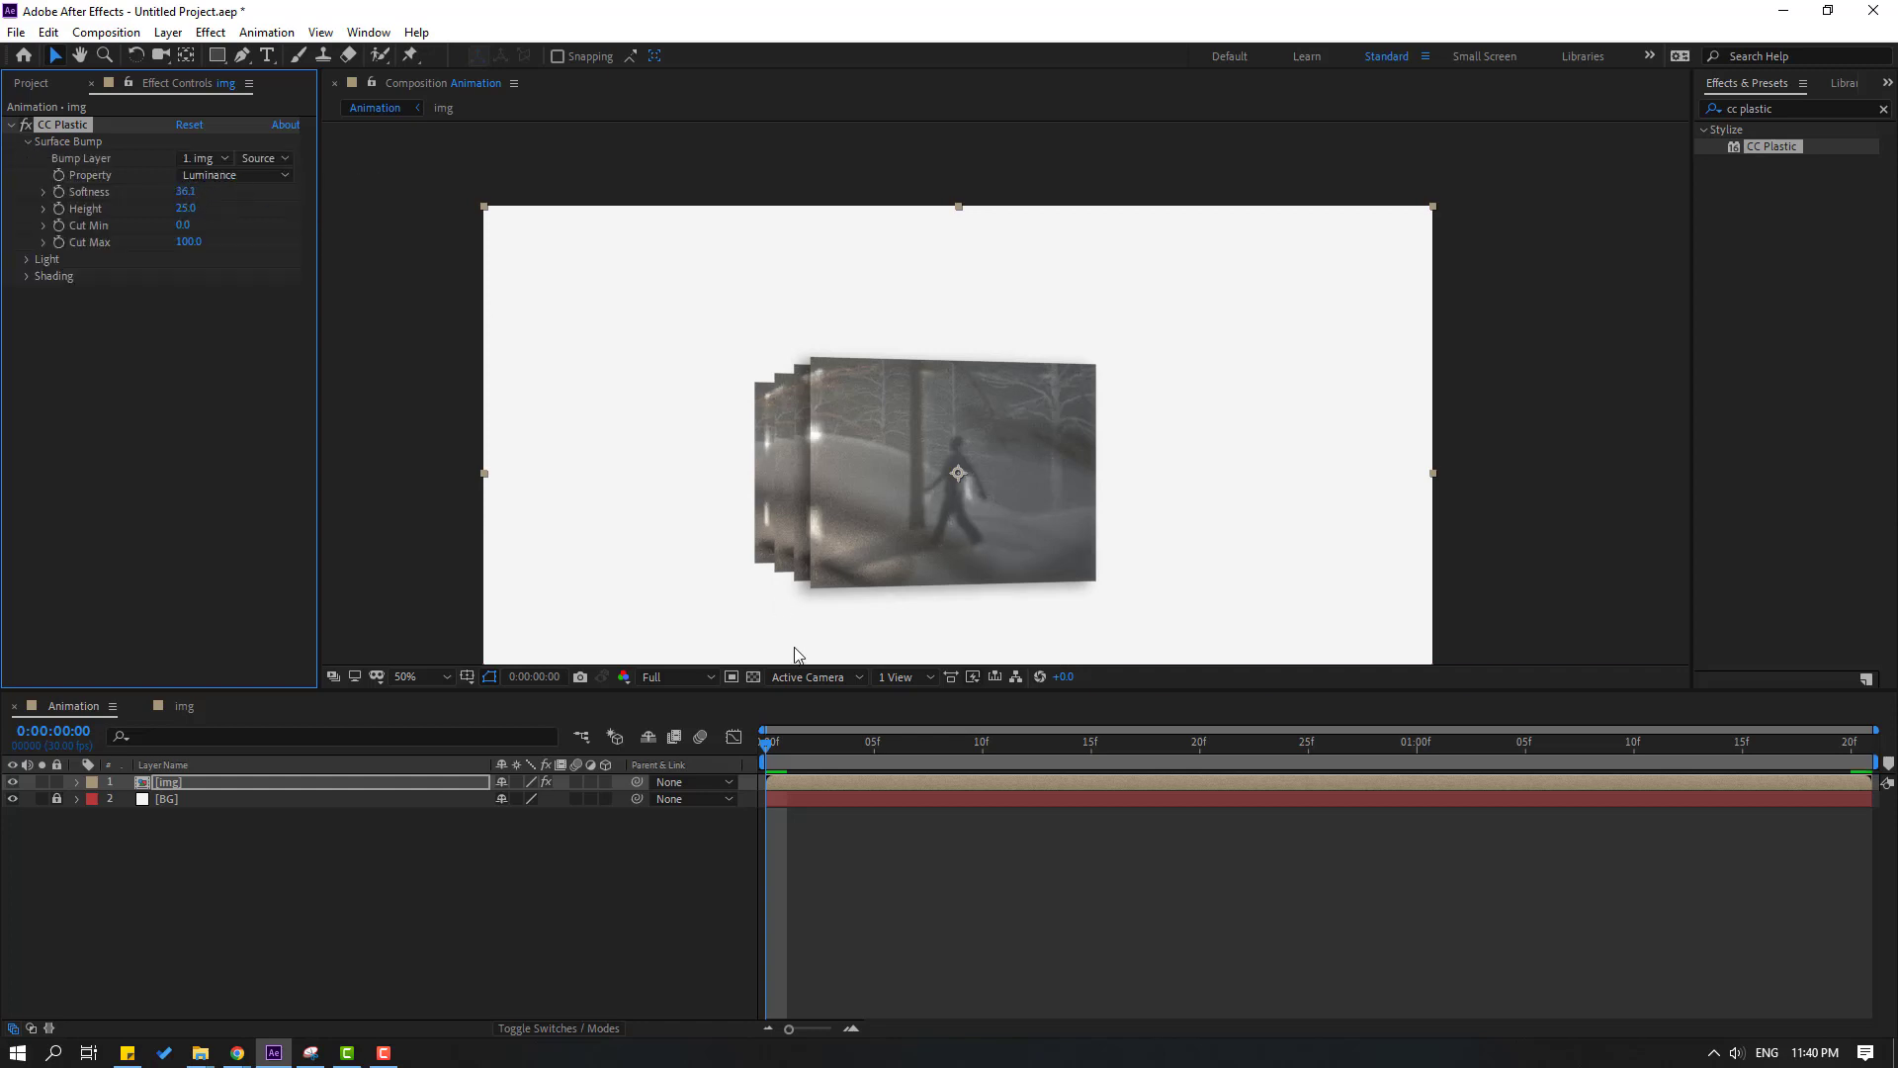
mouse_move(781, 753)
left_mouse_down()
mouse_move(1376, 730)
mouse_move(767, 743)
left_mouse_up()
- Set the preview resolution to Quarter and enable 3D on the img layer
left_click(678, 676)
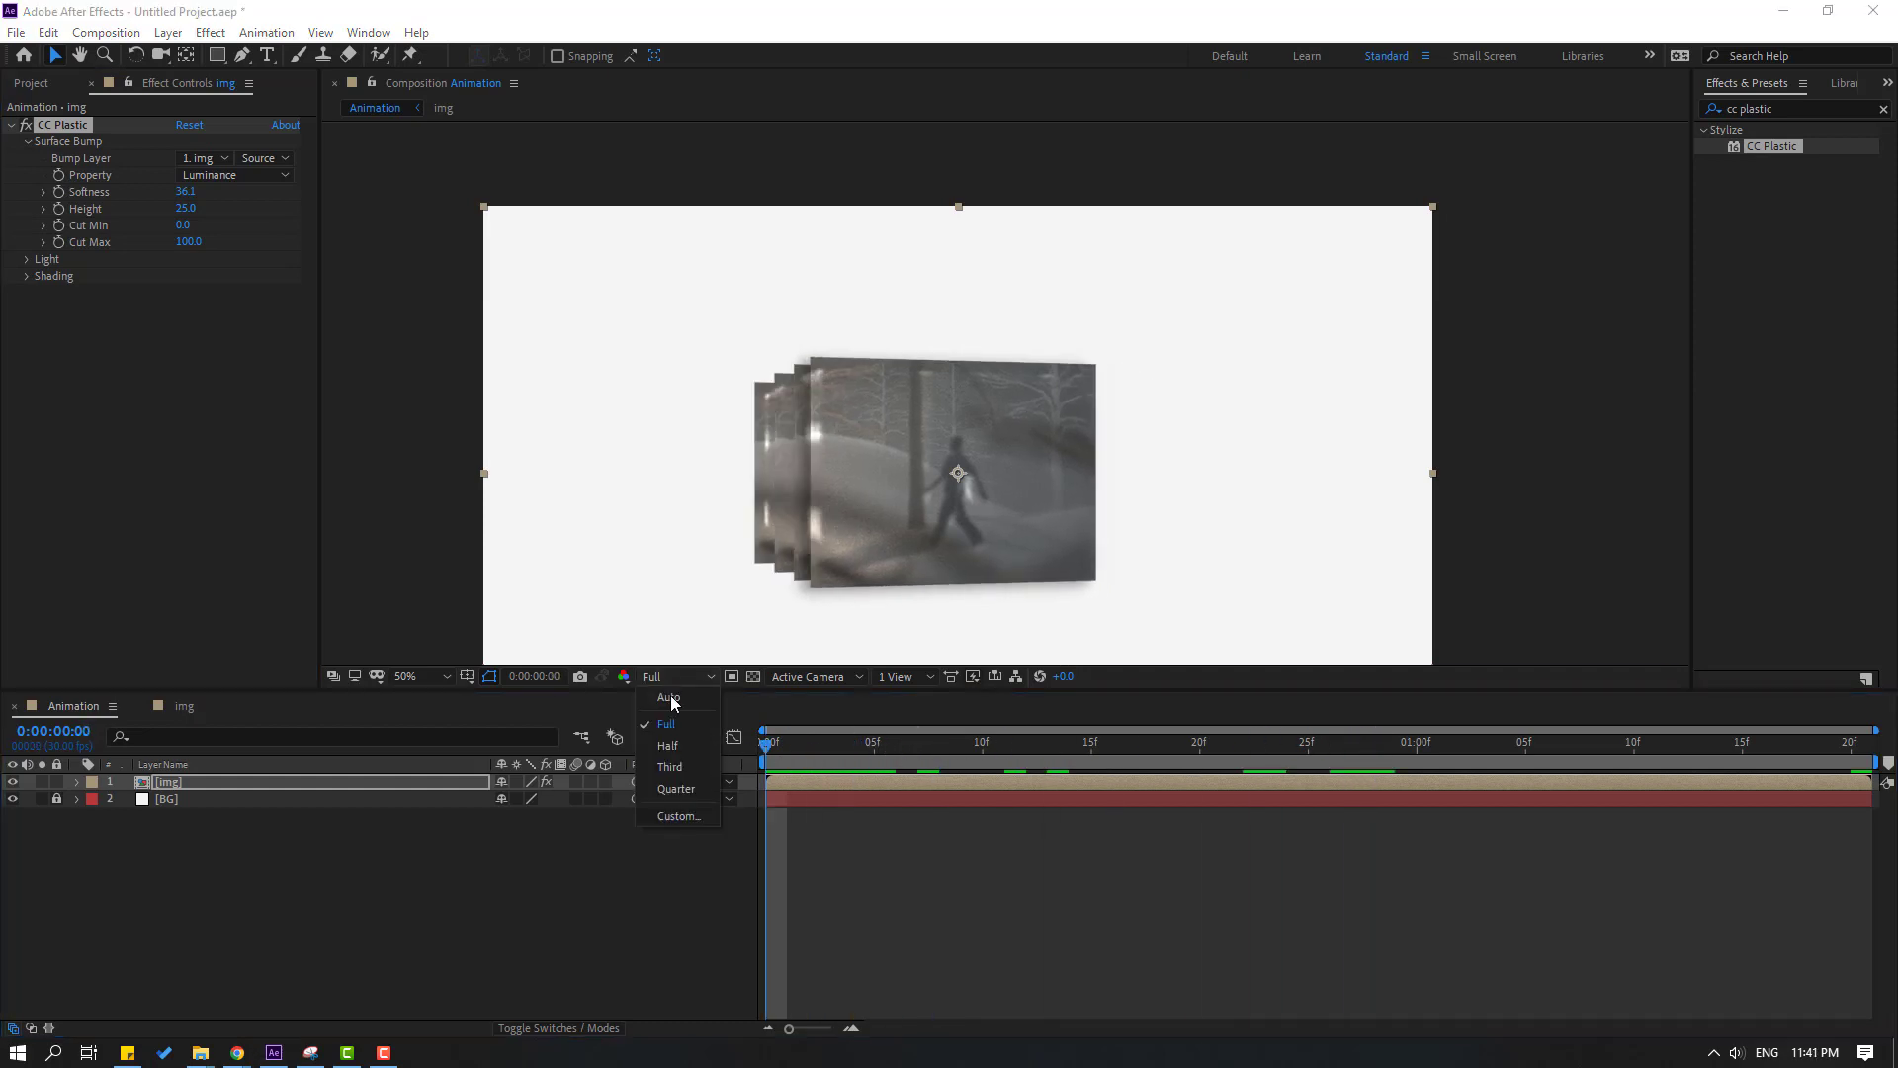
left_click(686, 789)
left_click(552, 851)
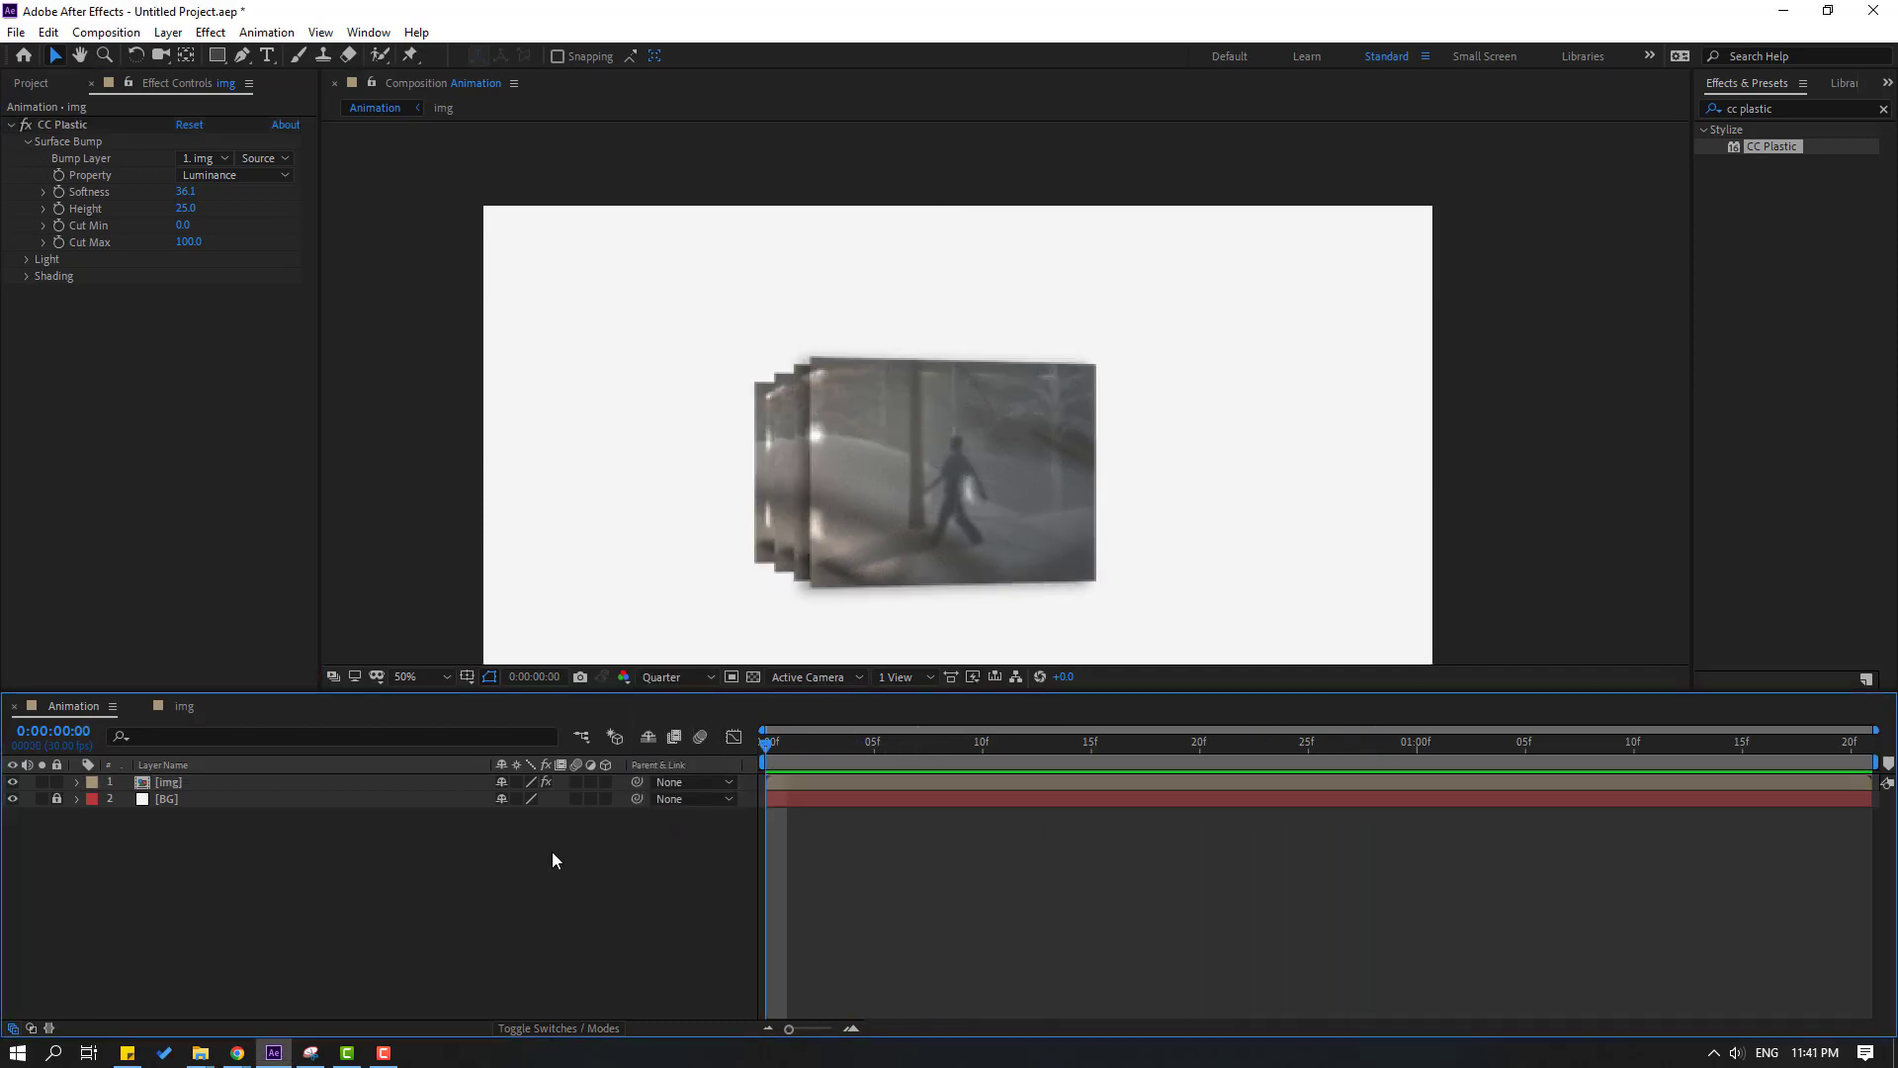
left_click(605, 782)
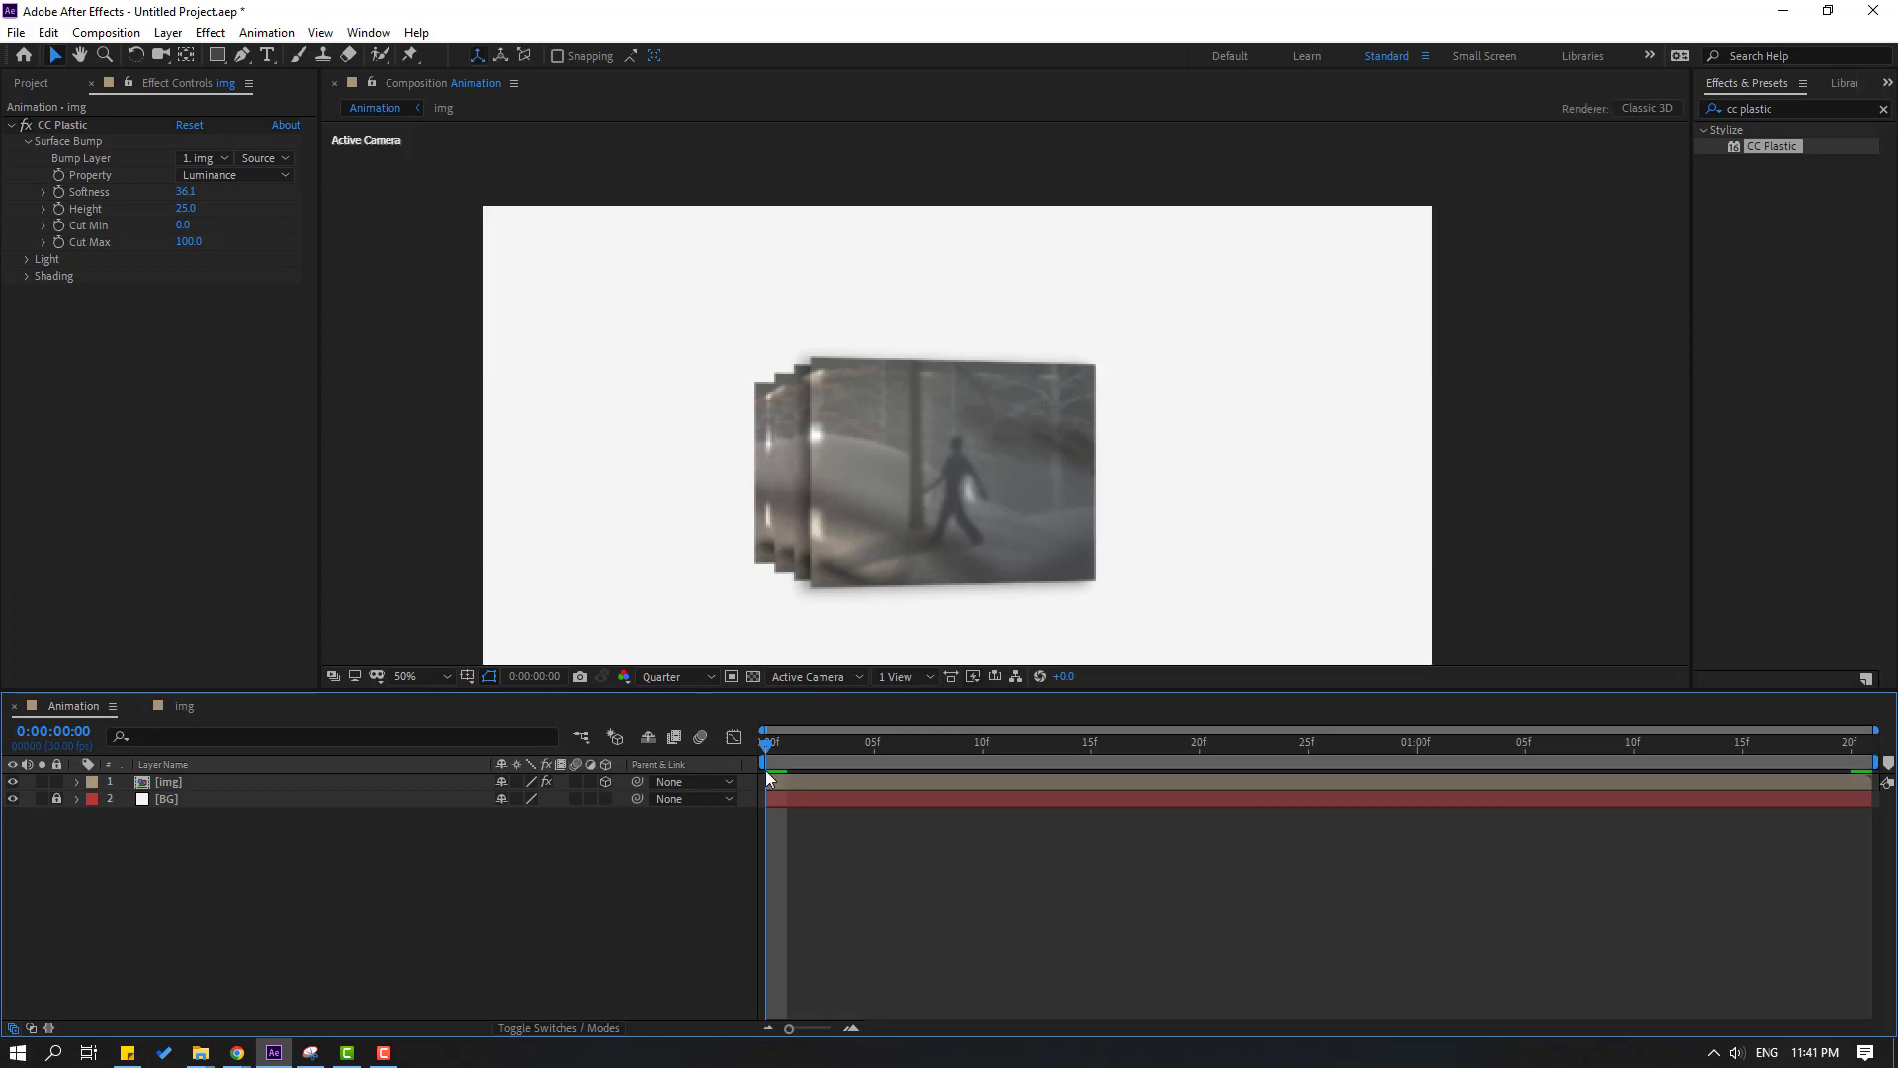
- Add a new camera, Camera 1, to the composition
left_click_drag(848, 739, 552, 751)
right_click(265, 876)
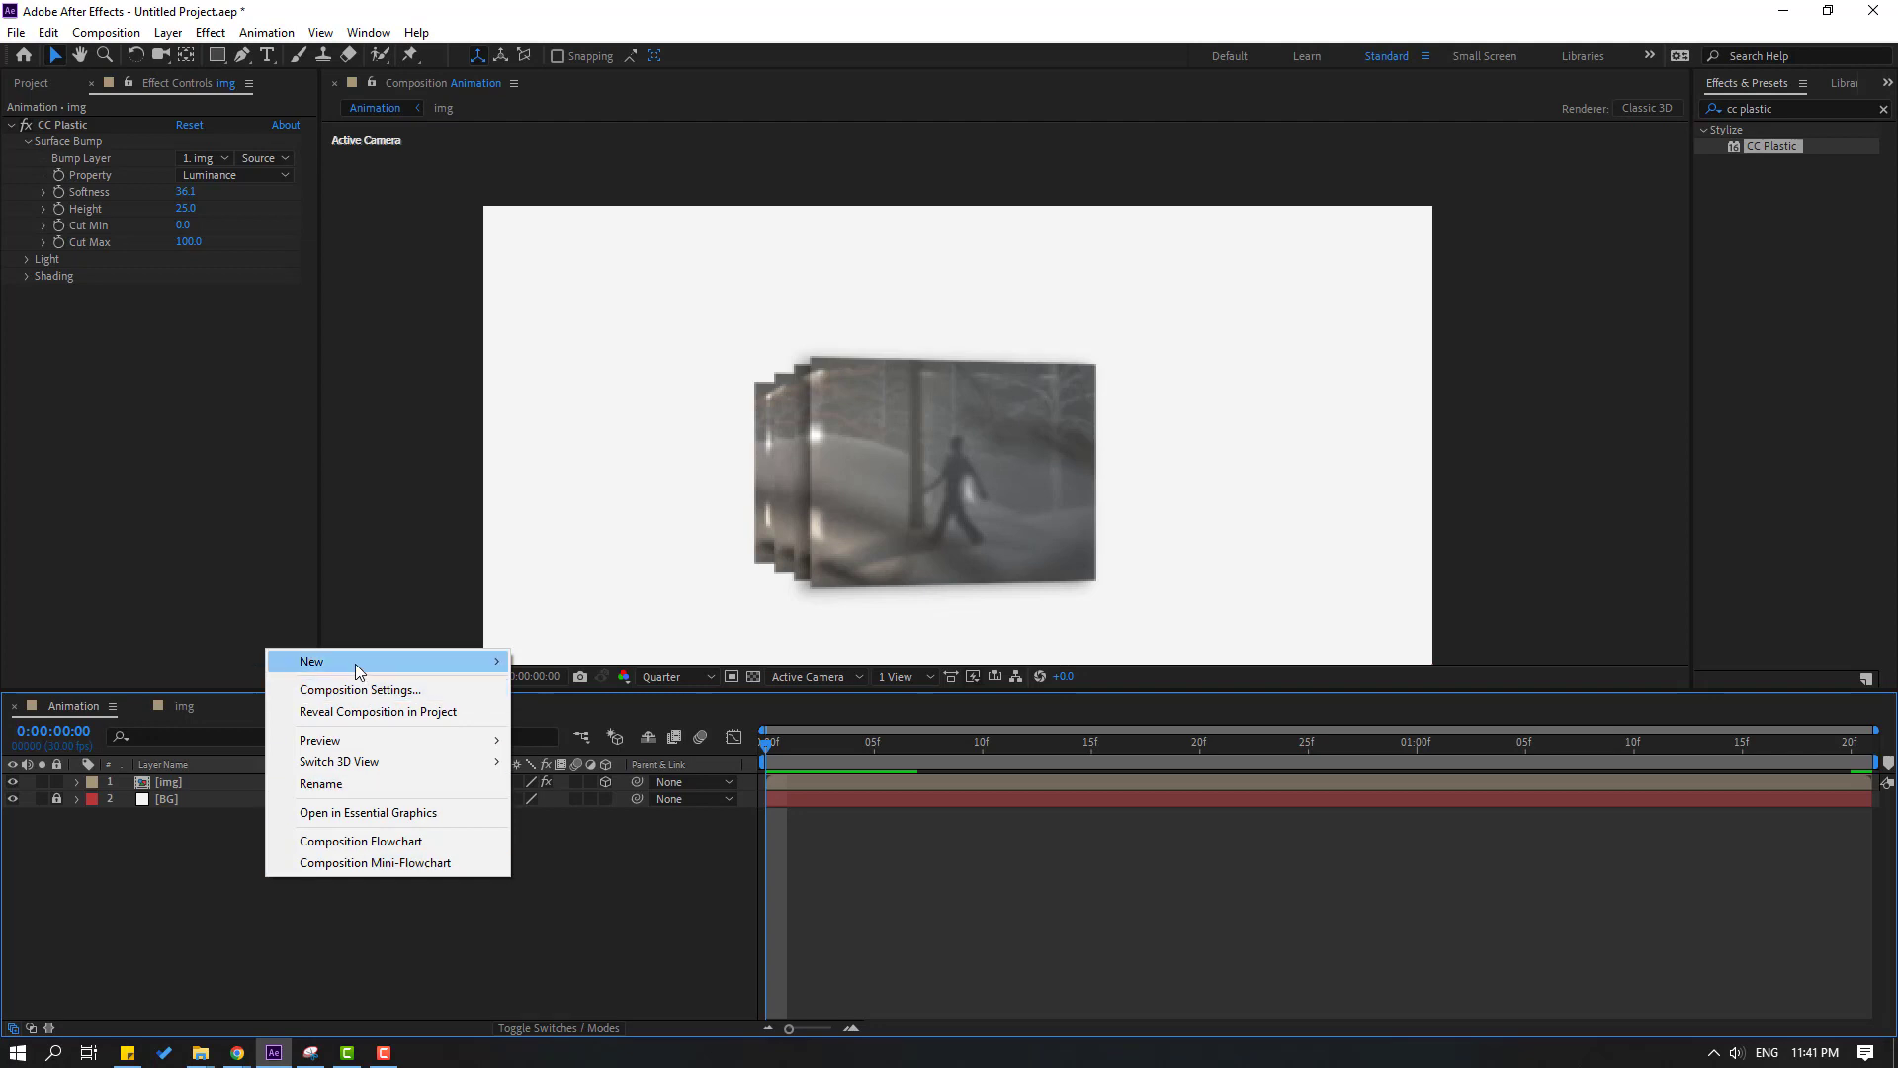
mouse_move(353, 663)
left_click(568, 756)
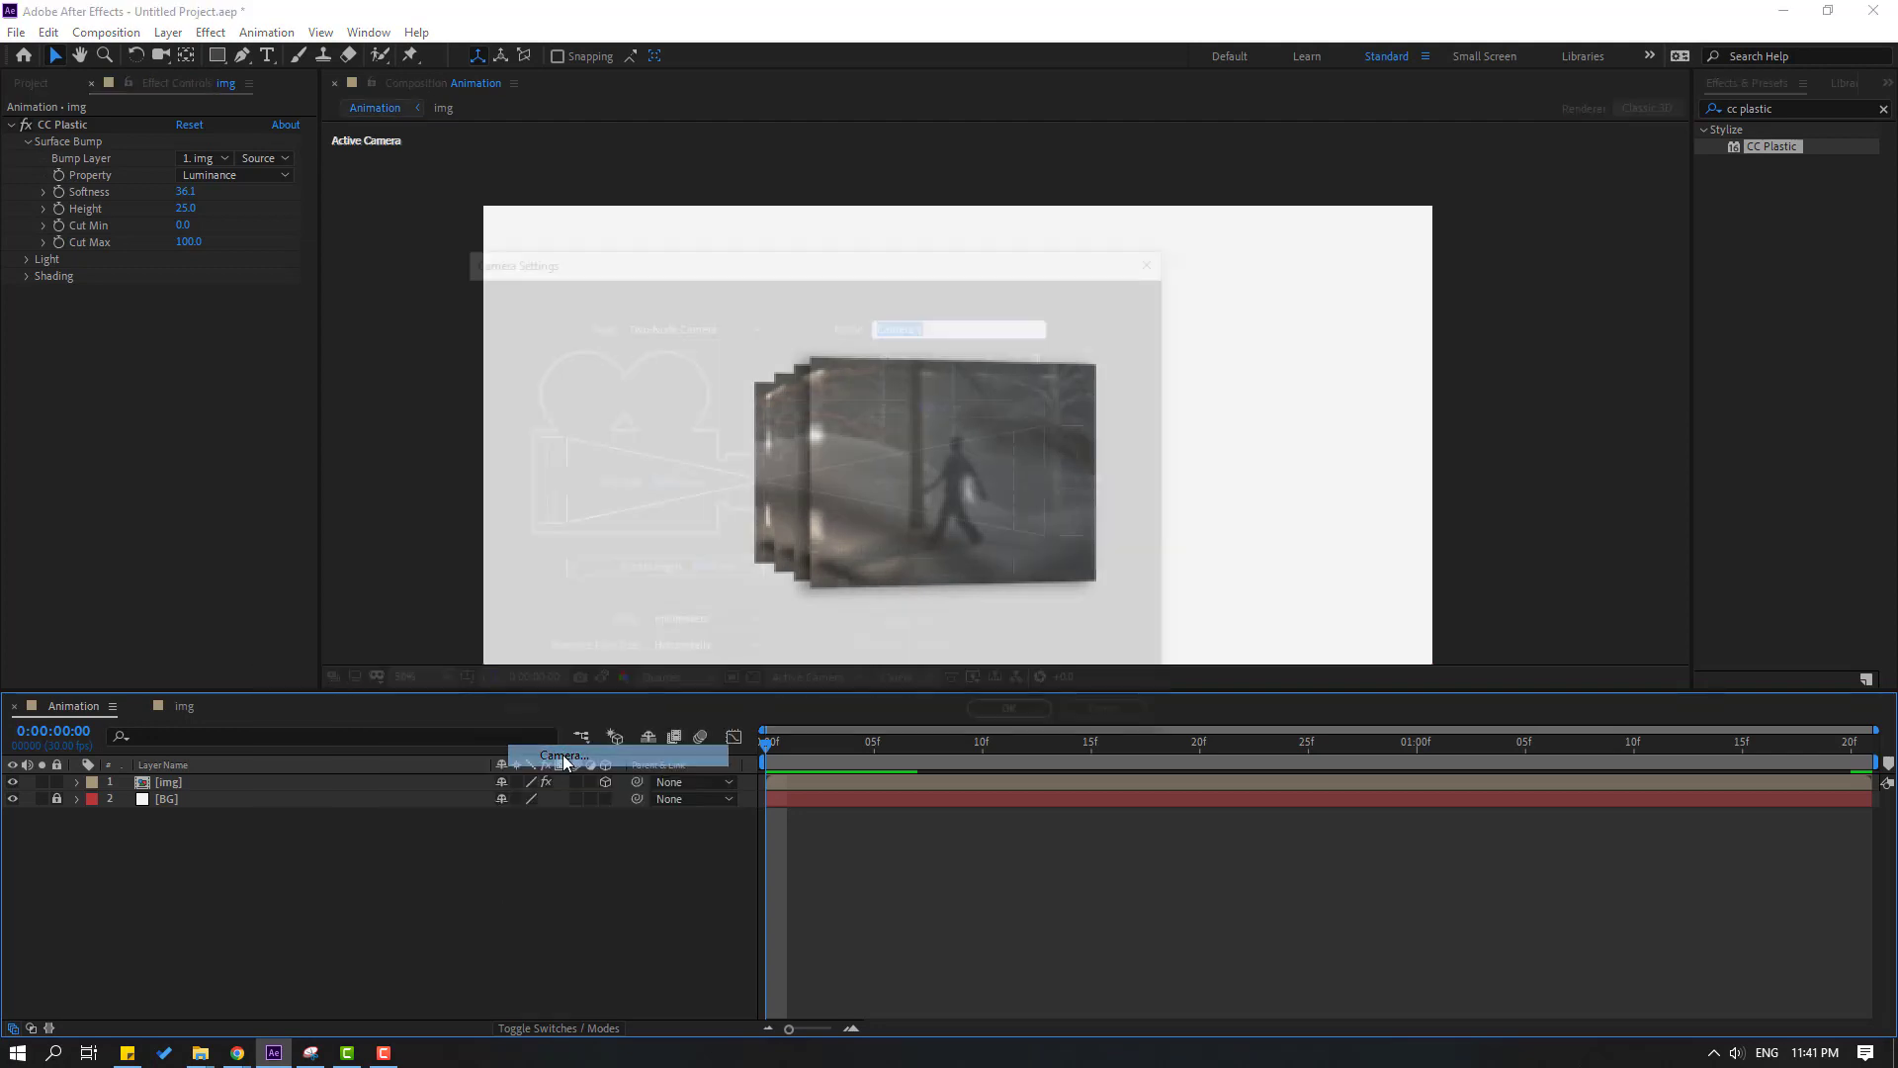
left_click(1019, 719)
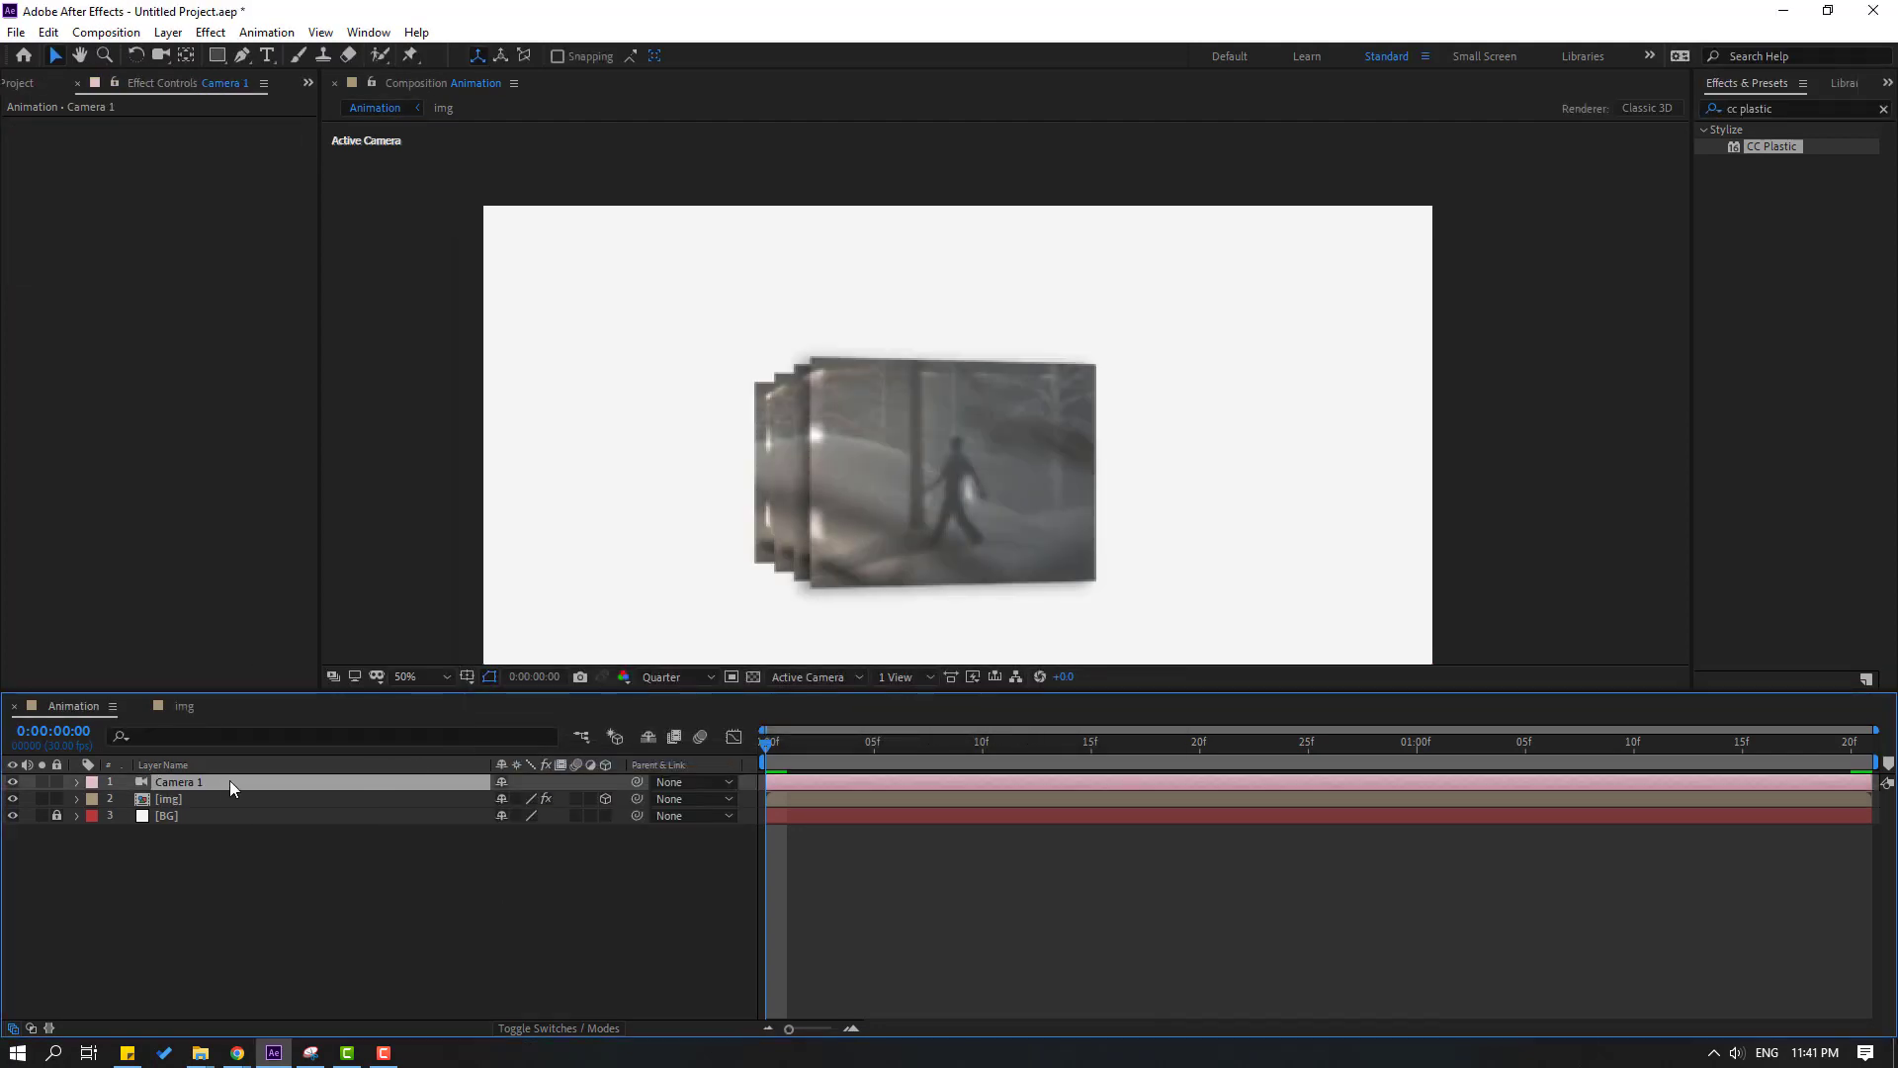
- Create a Camera 1 Orbit Null to parent the camera and select the null layer
right_click(186, 781)
mouse_move(363, 621)
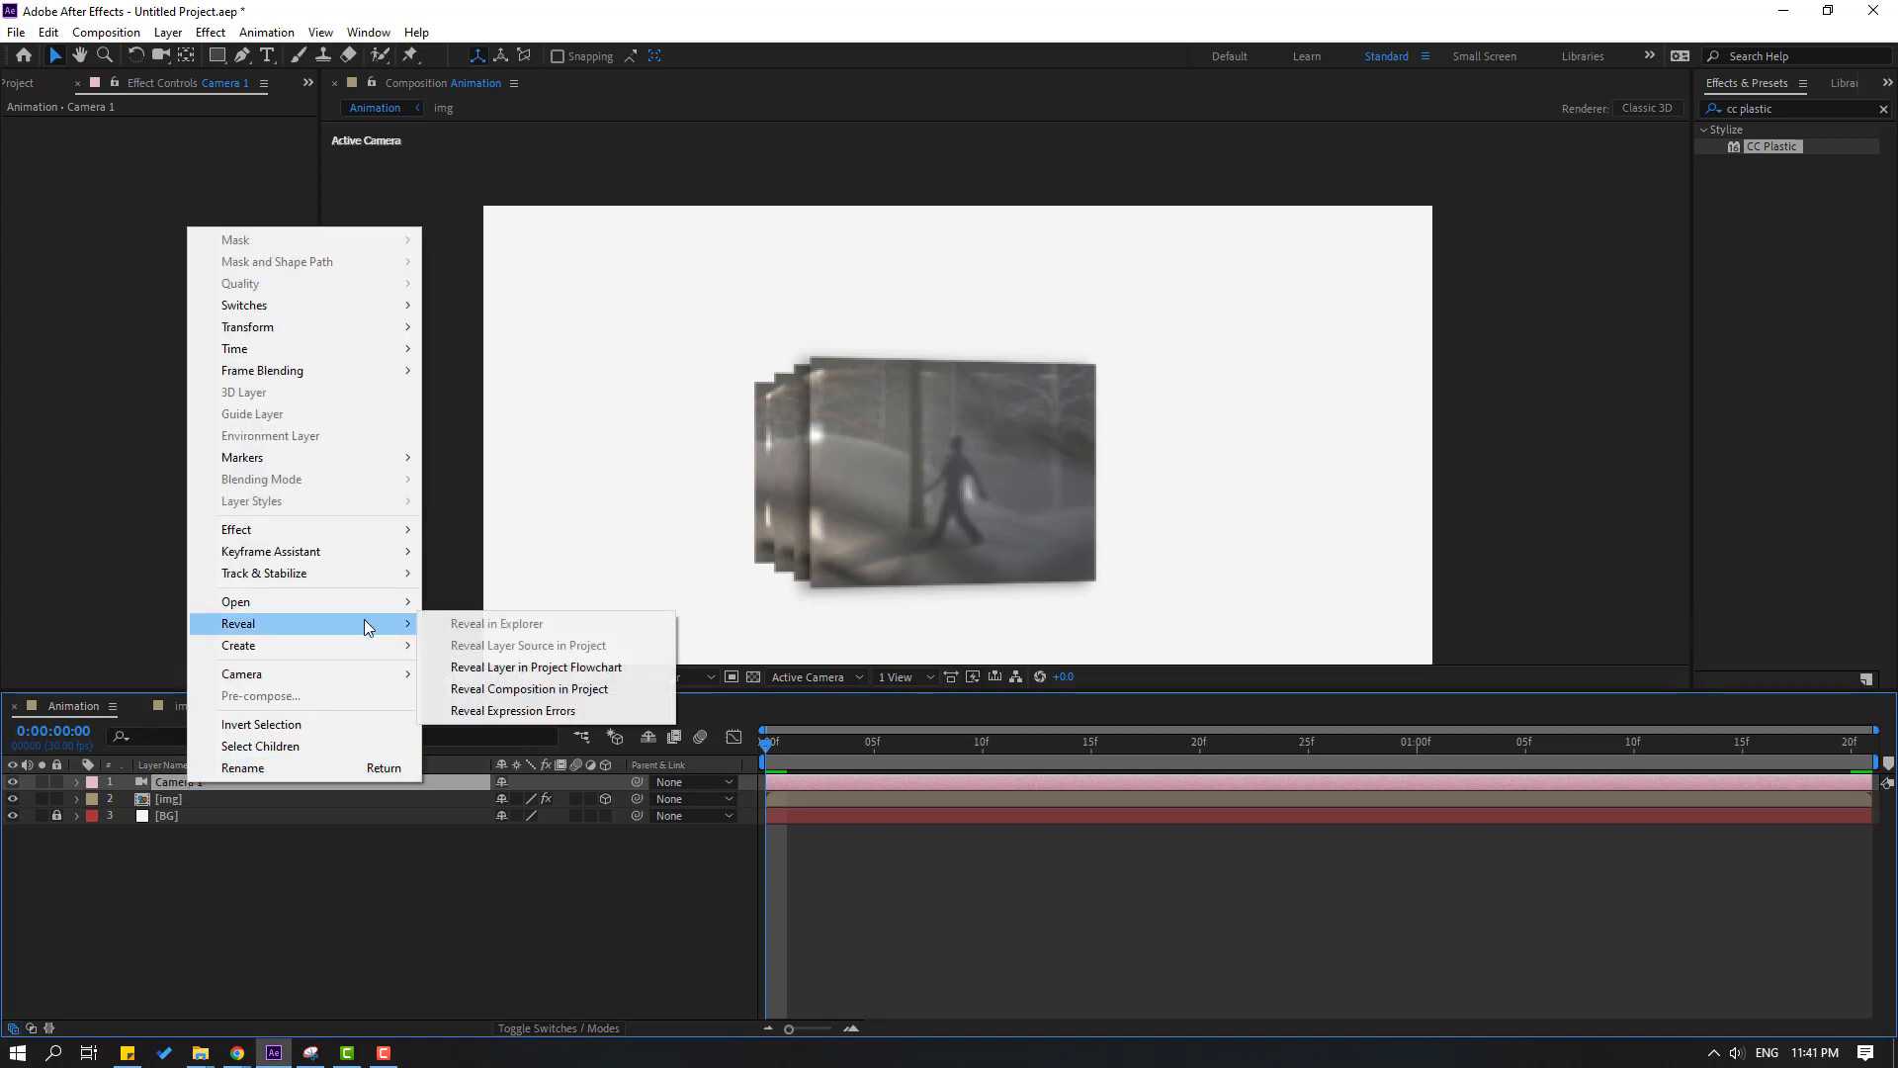
mouse_move(283, 674)
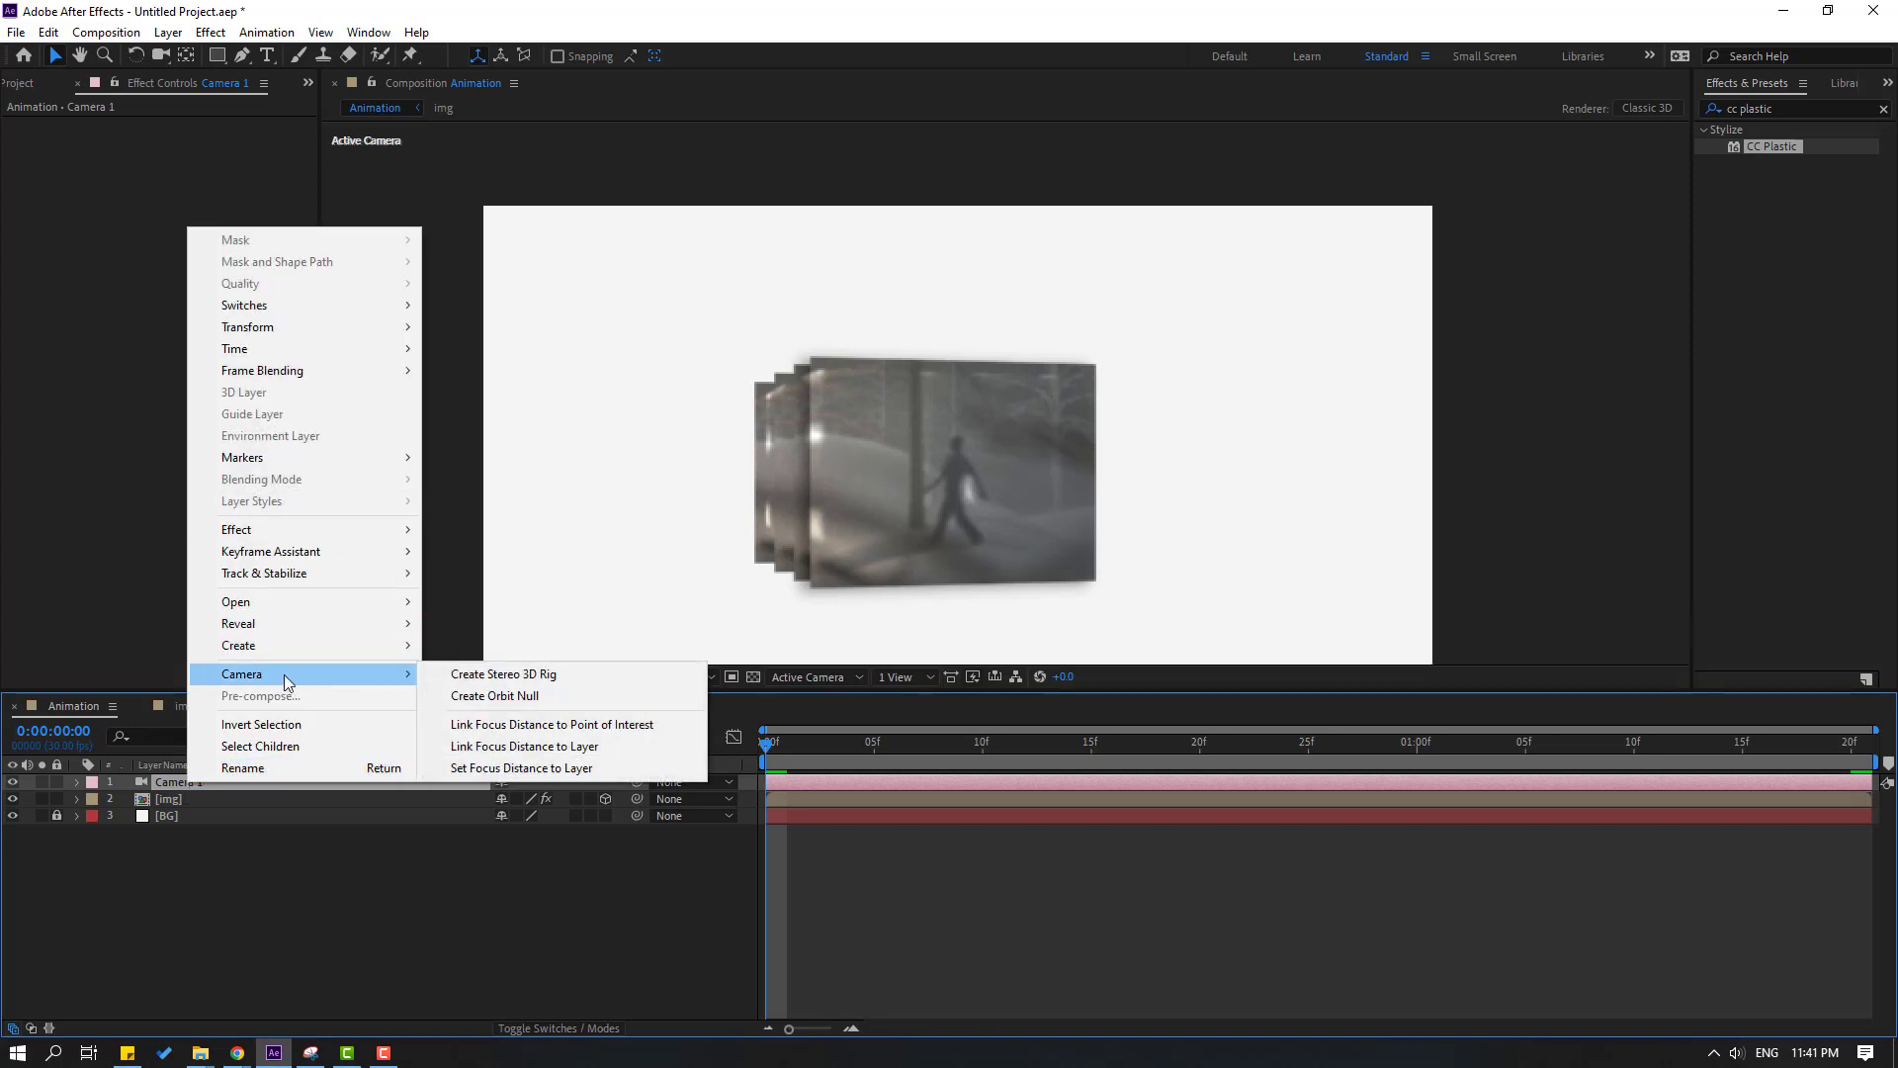
left_click(538, 696)
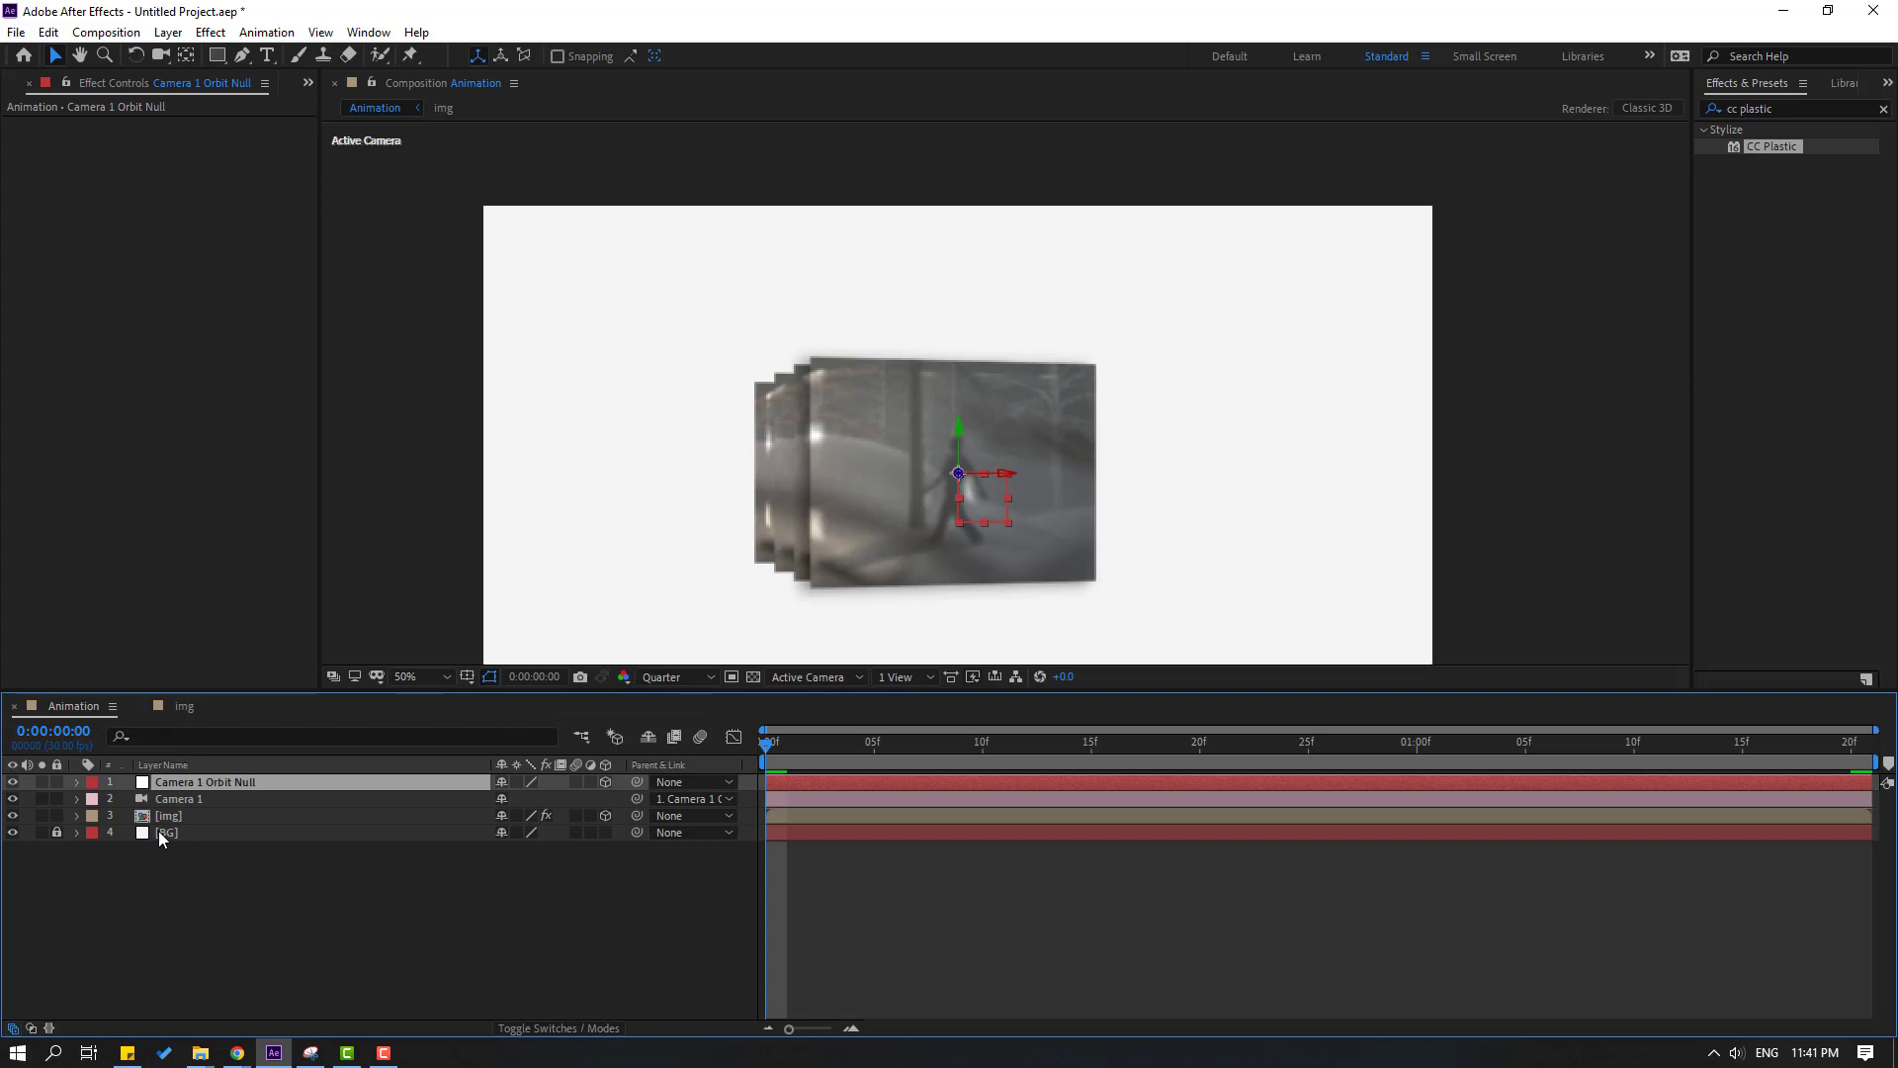
double_click(186, 57)
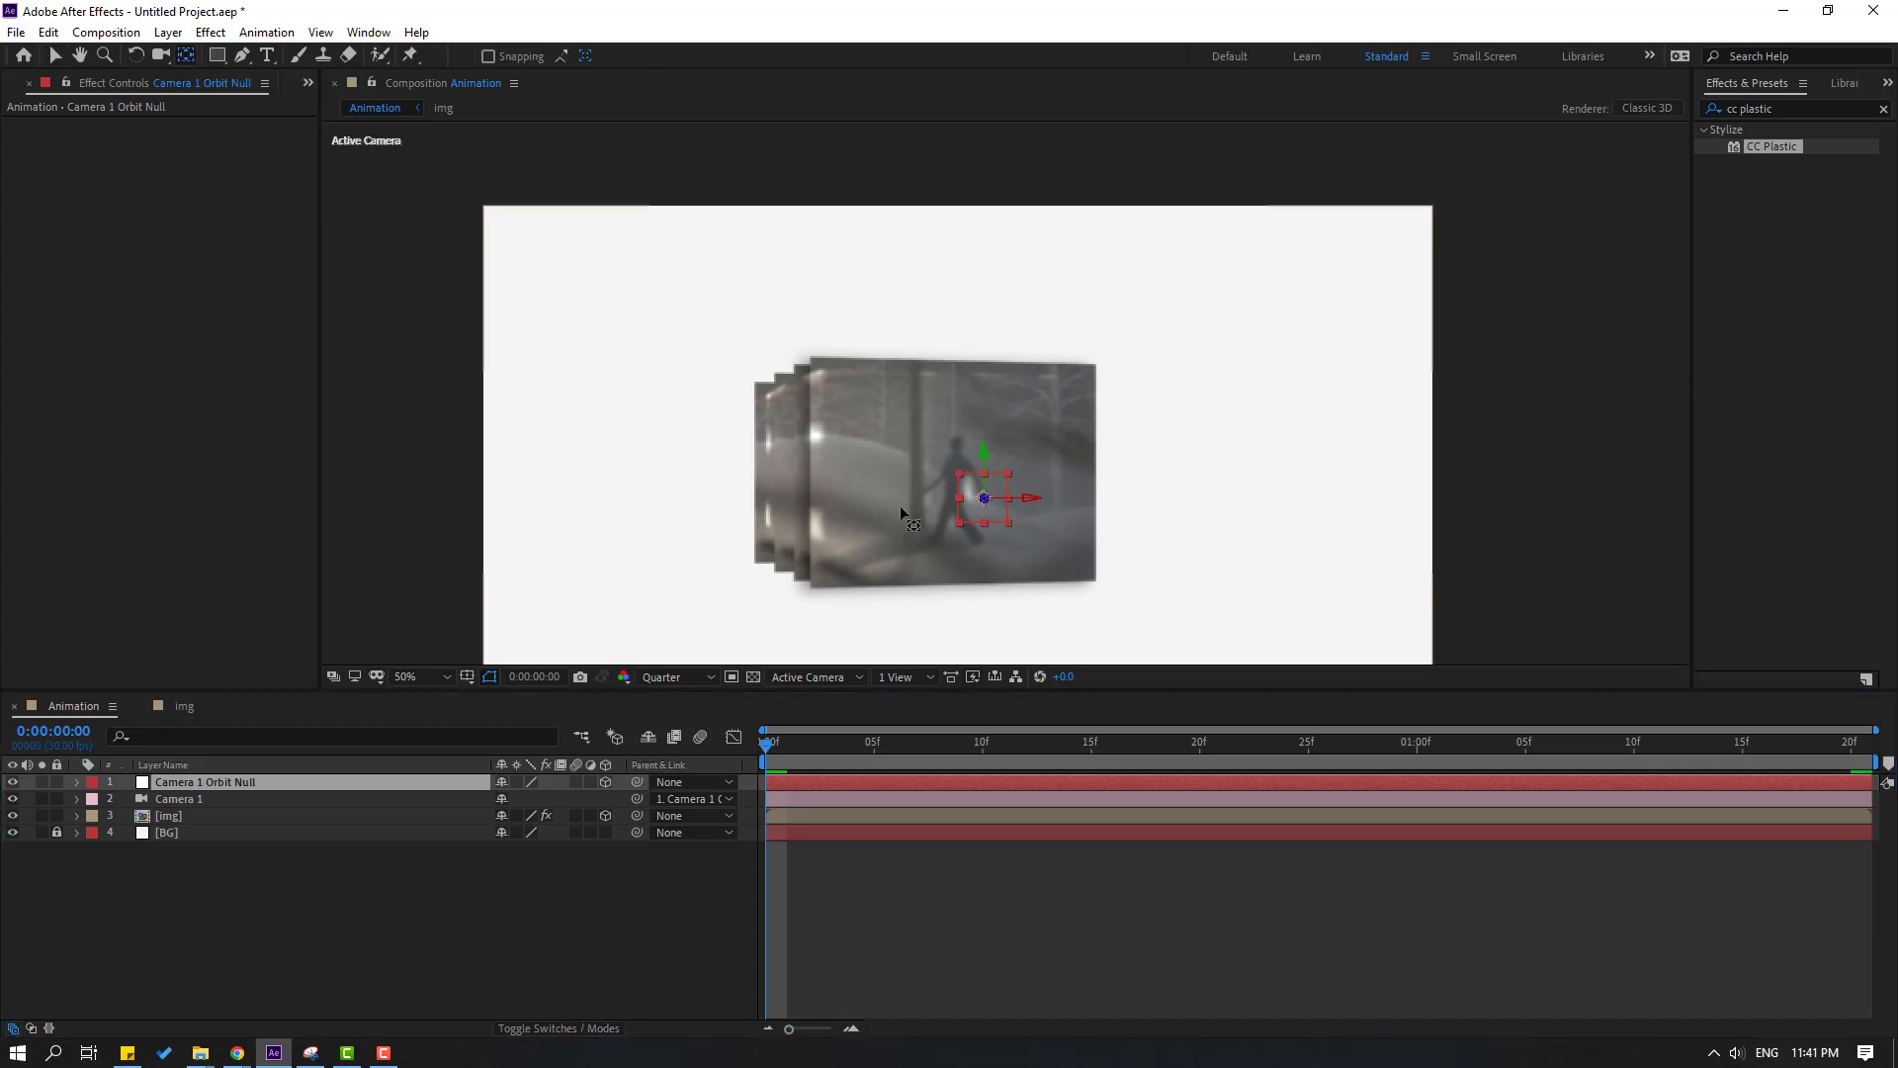
left_click(60, 63)
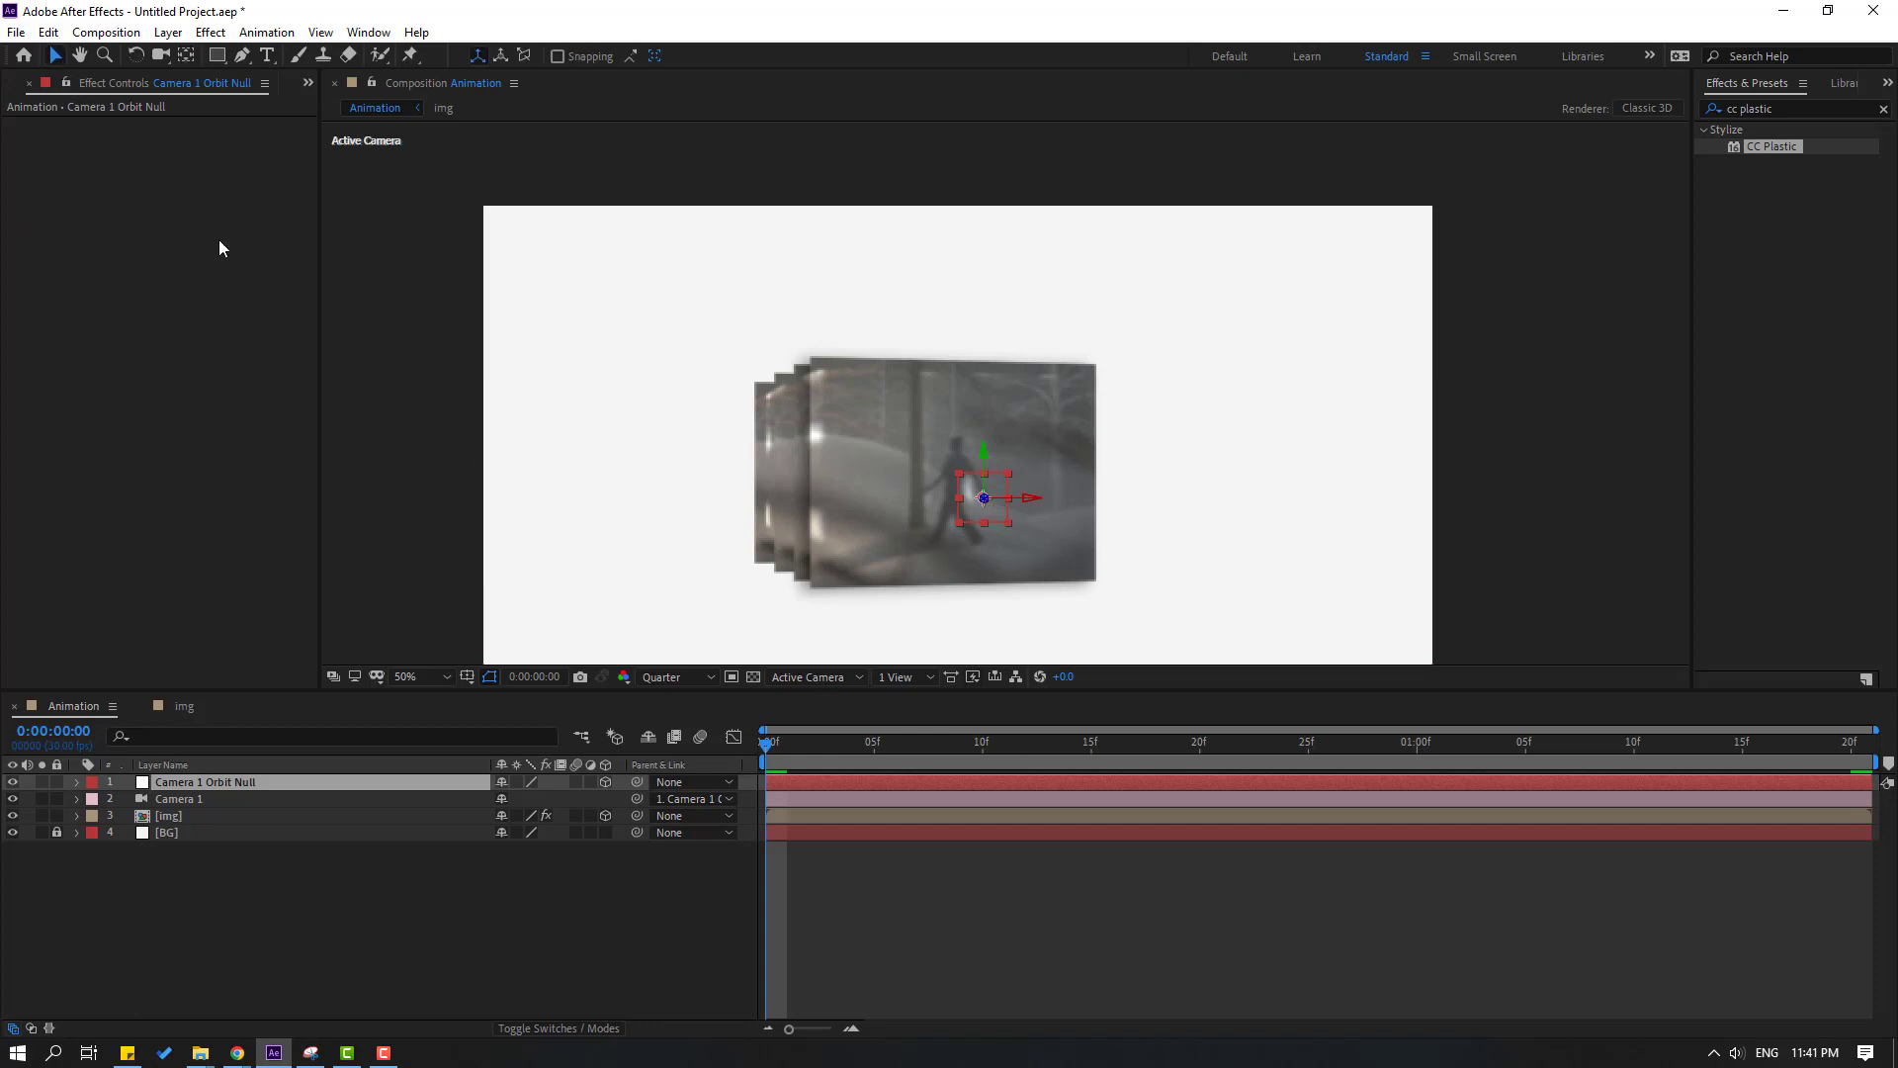
- Keyframe the orbit null's Position Z at 0, 154 around 26f, and 0 at 1:20, then preview
key("p")
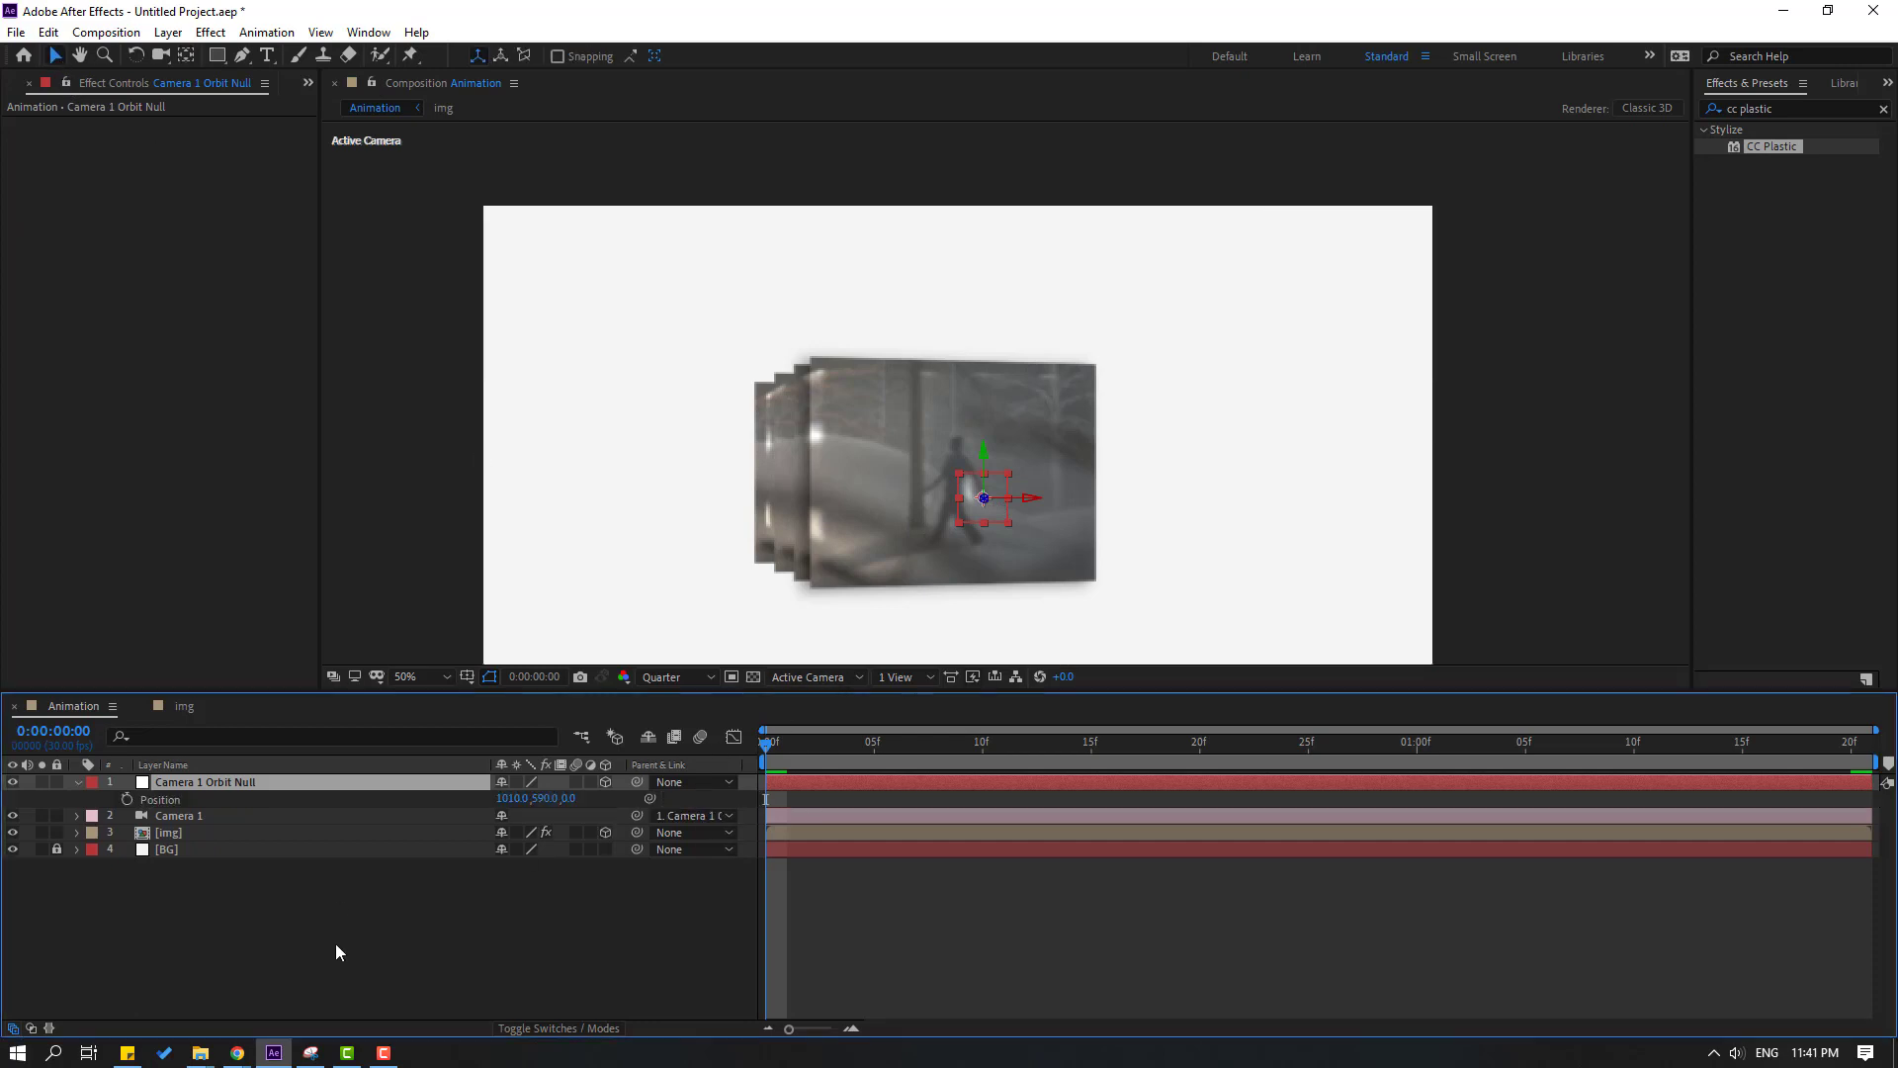
left_click(127, 798)
left_click_drag(797, 745, 1330, 744)
left_click_drag(569, 800, 1848, 761)
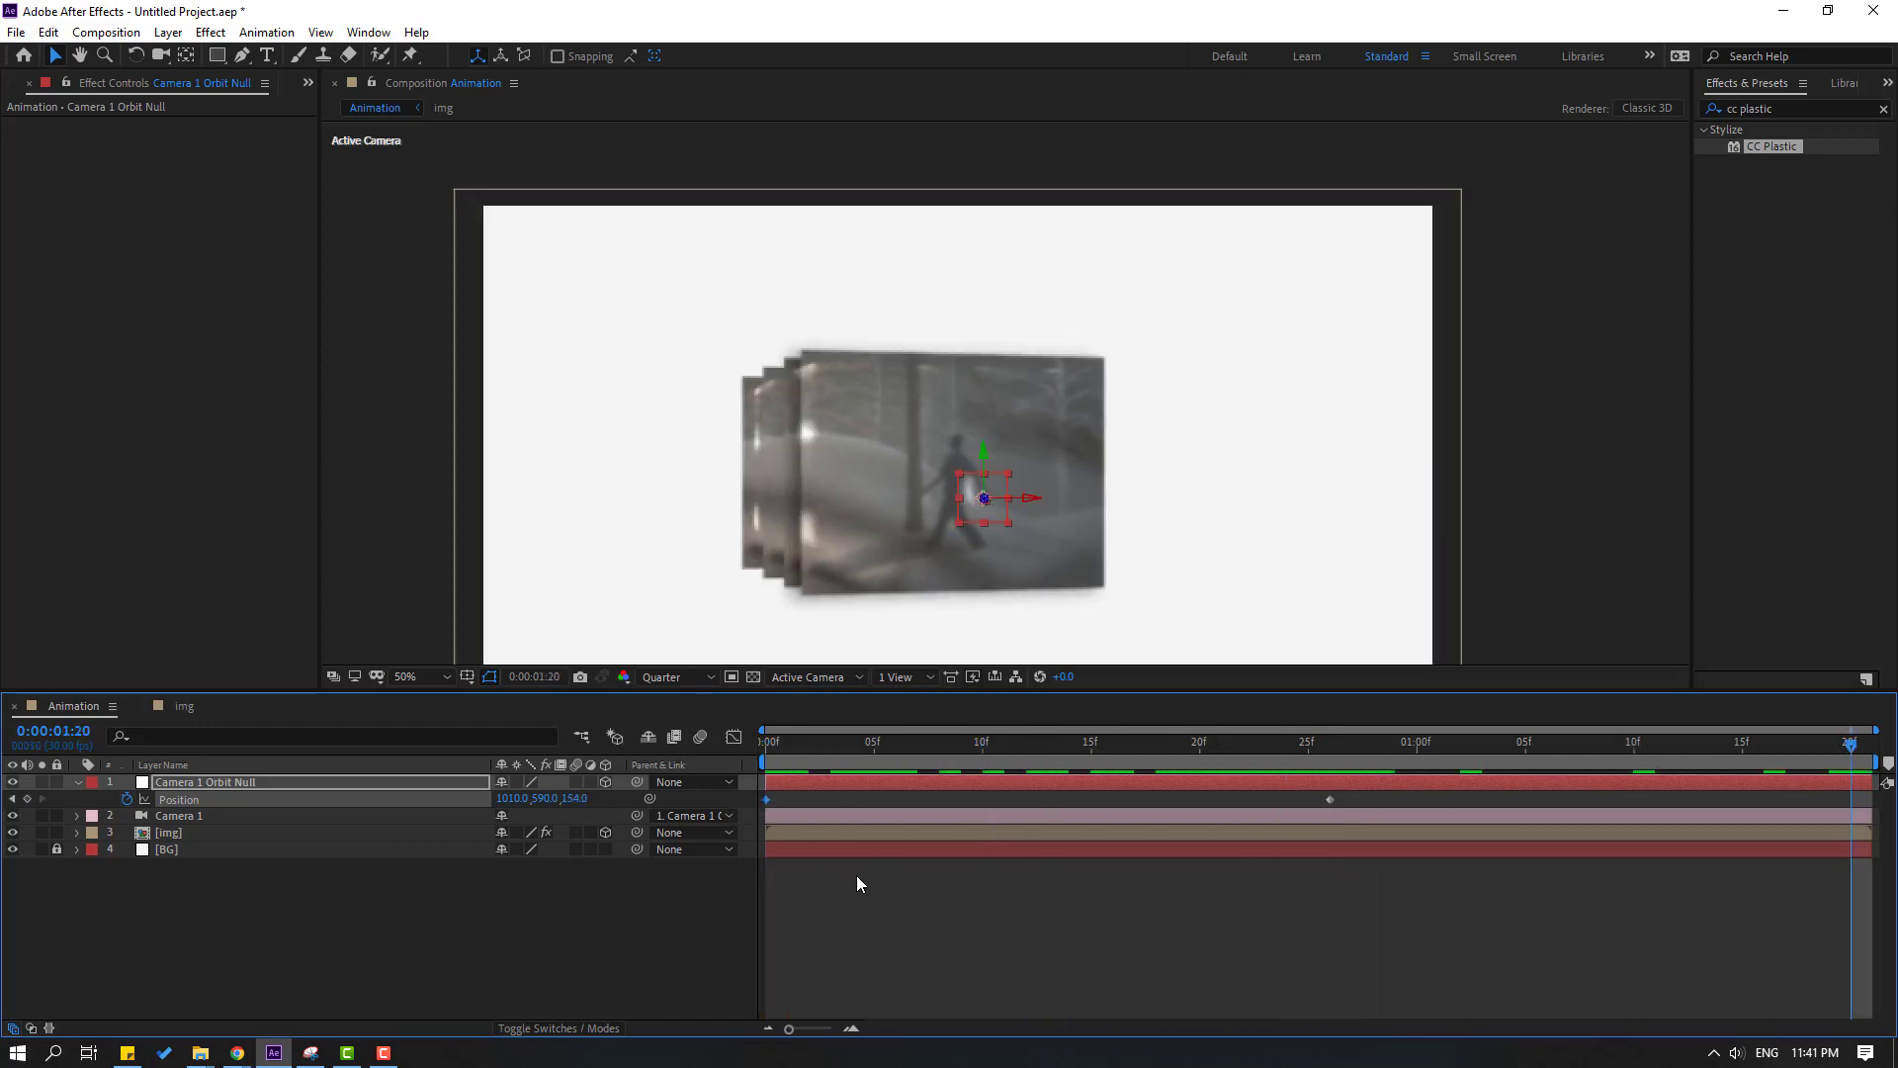
key("ctrl+v")
left_click_drag(1074, 751, 712, 788)
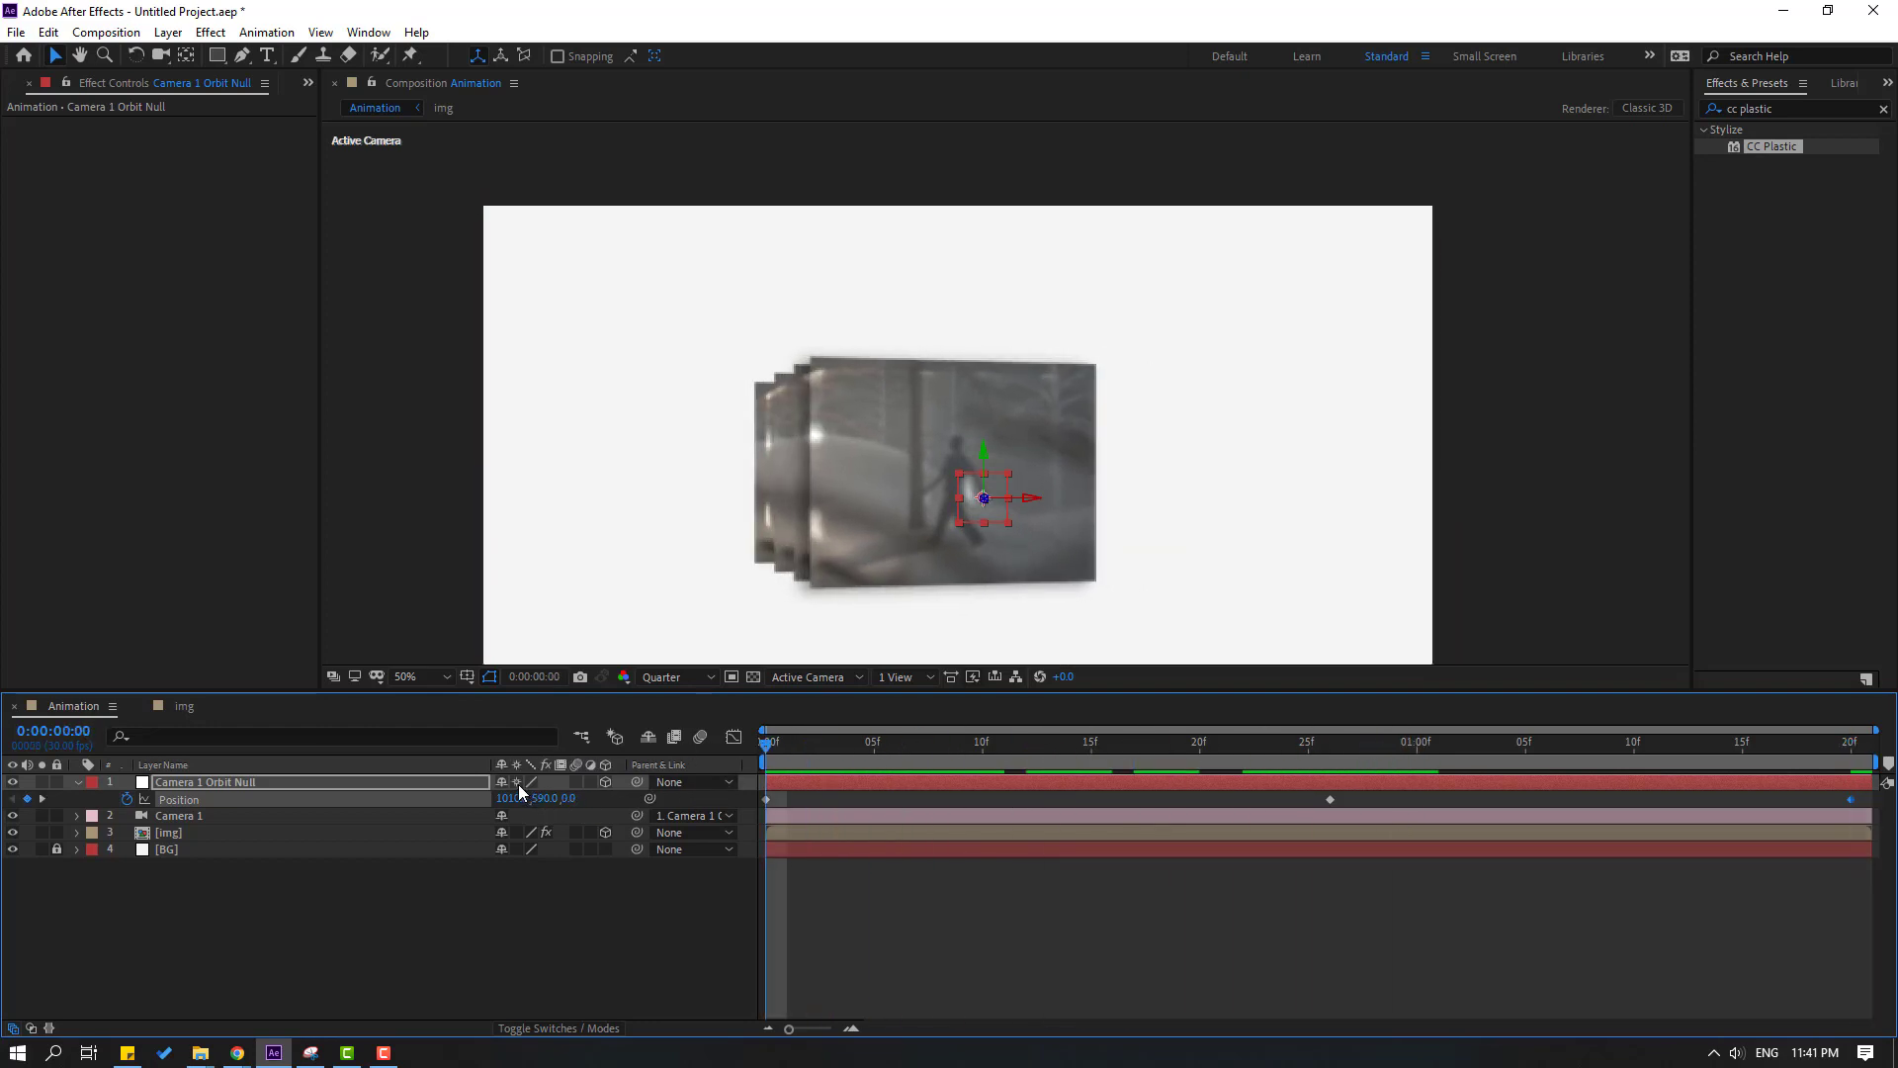
left_click_drag(769, 748, 1191, 747)
key("space")
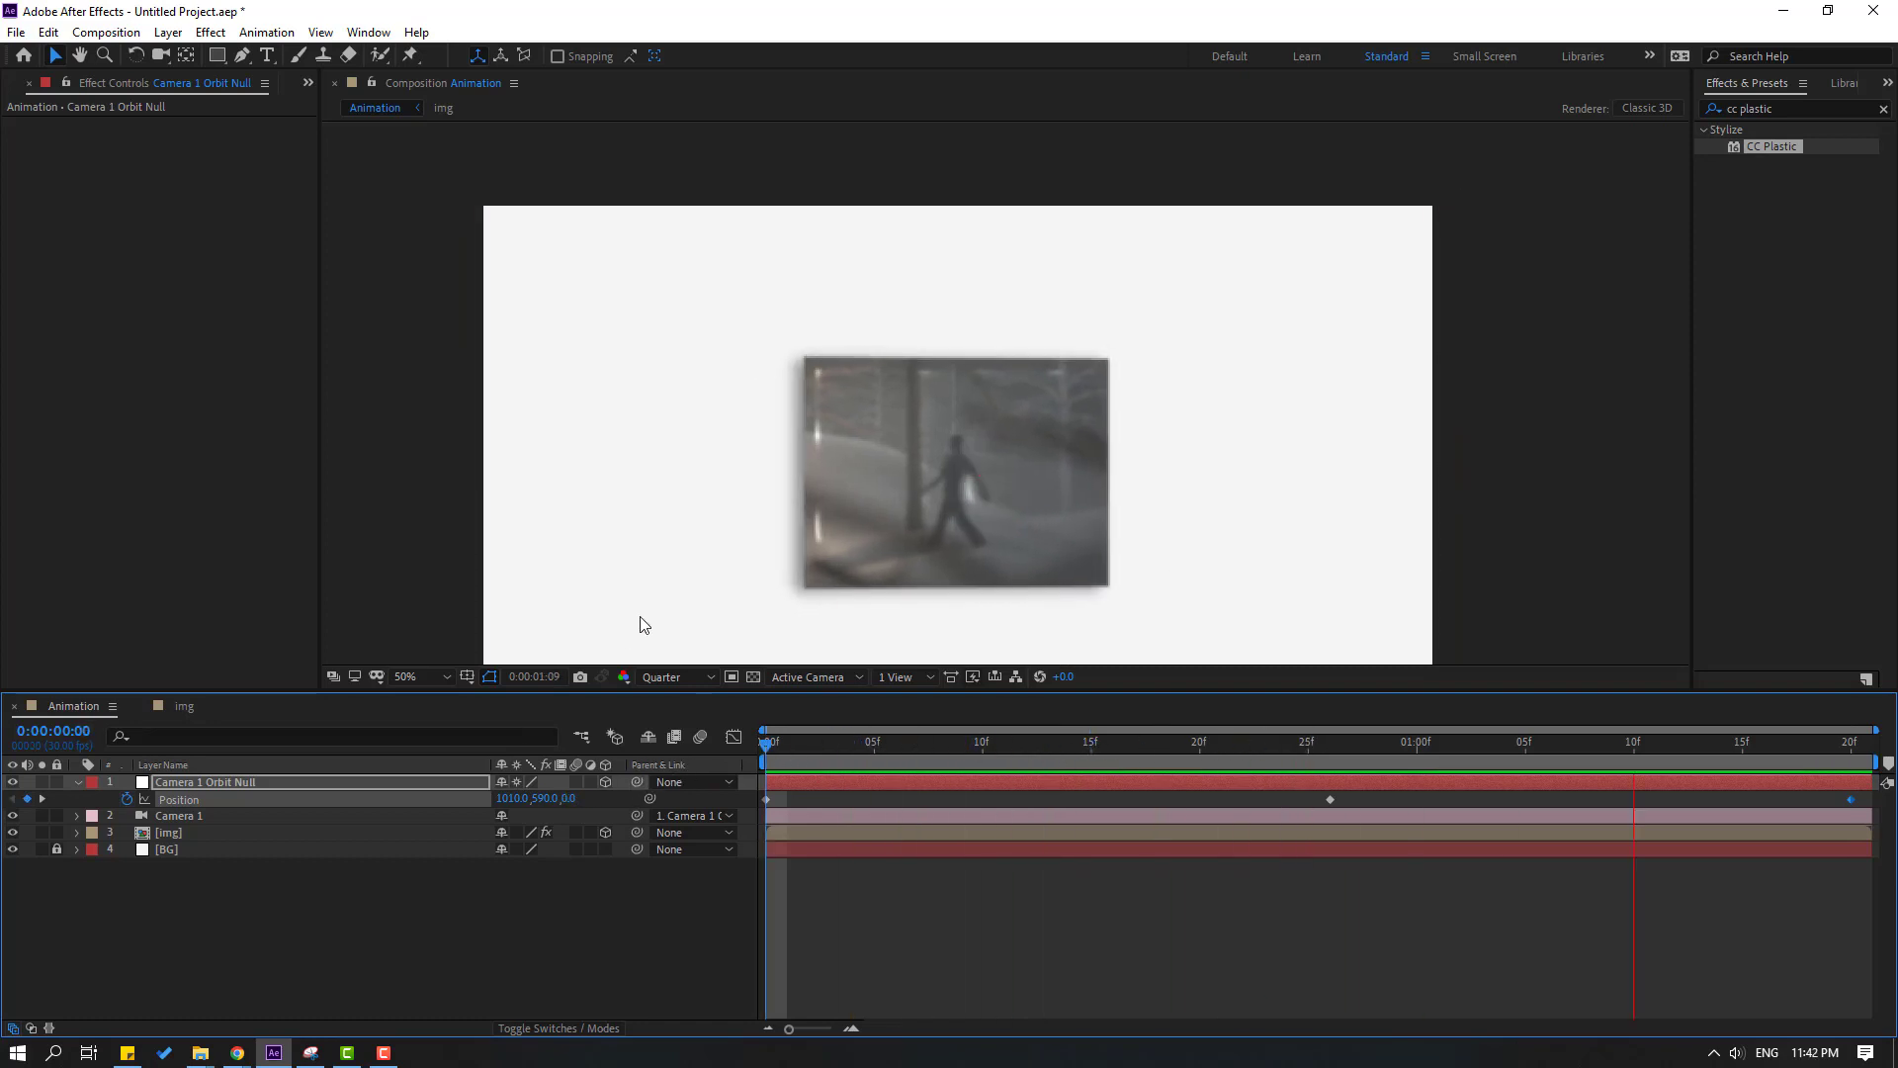
left_click(1884, 109)
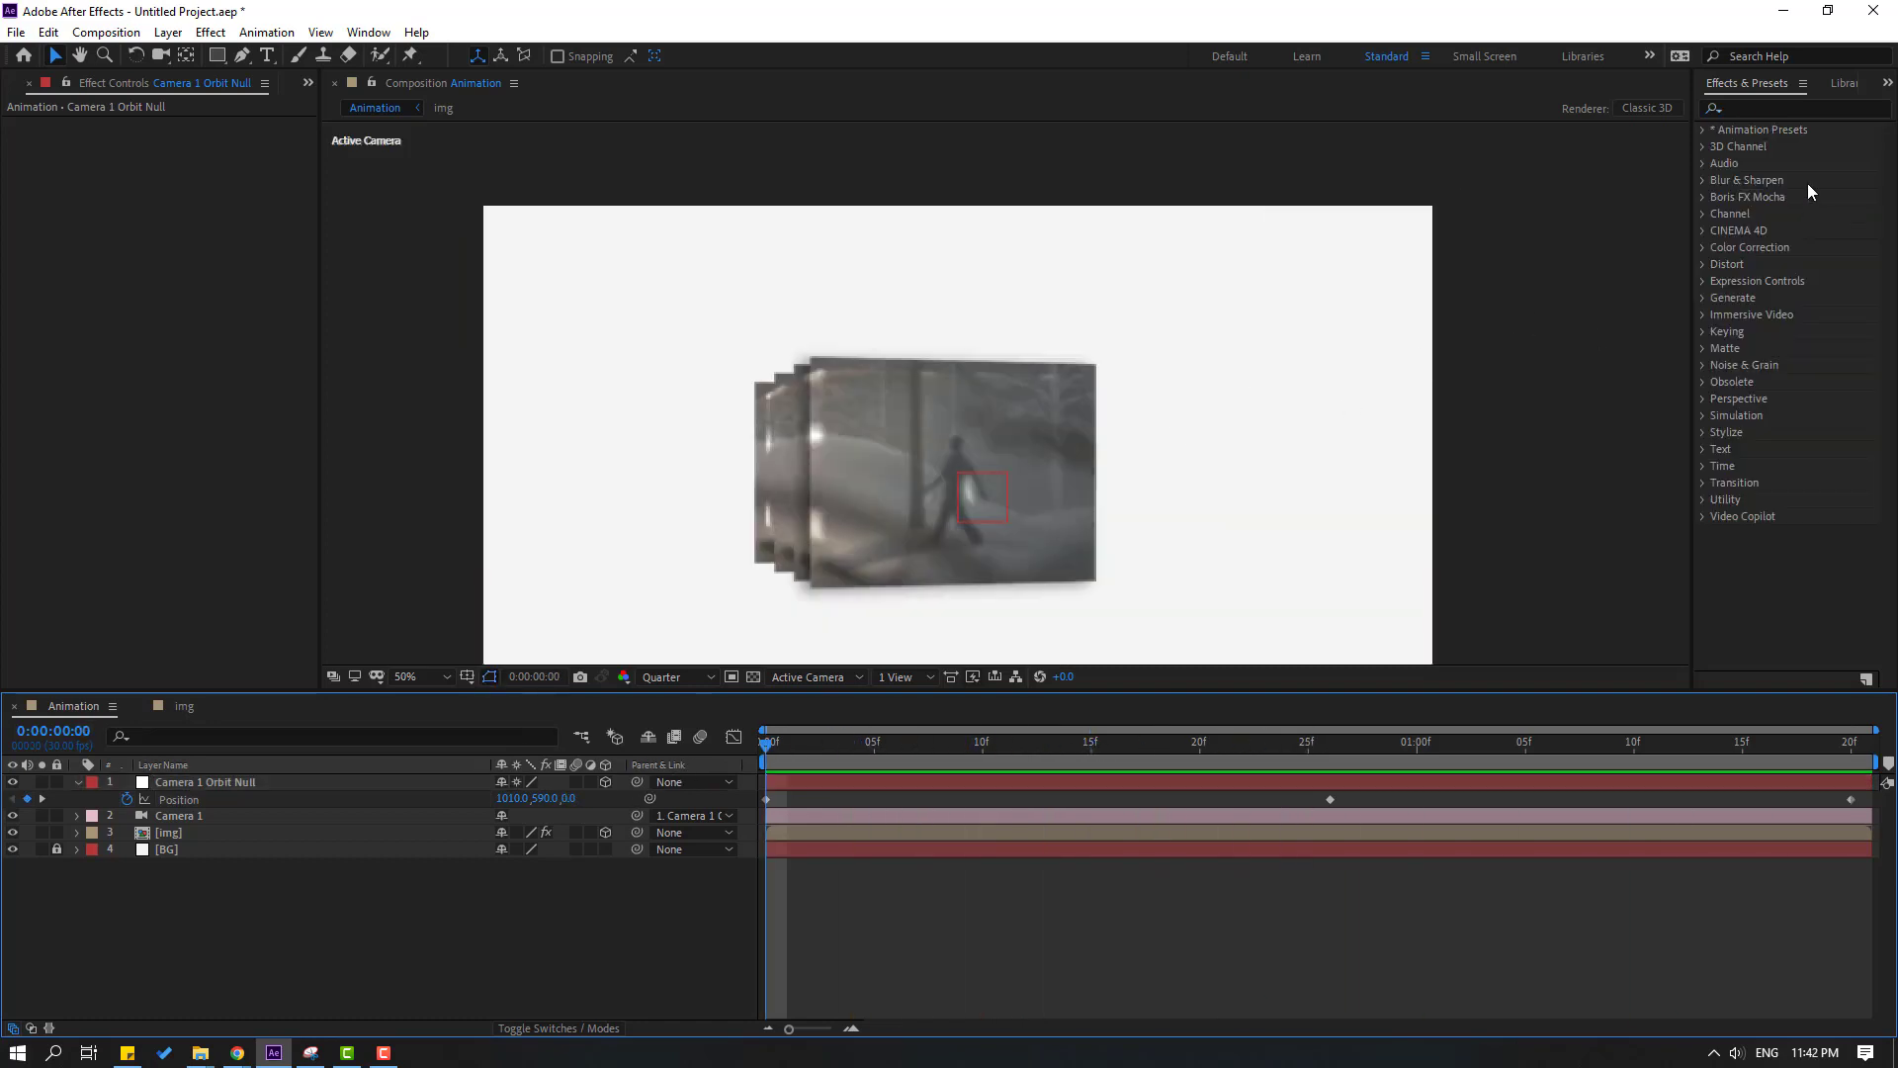
- Apply CC Light Sweep to the img layer, centered on the image and widened
left_click(1756, 108)
type("swe")
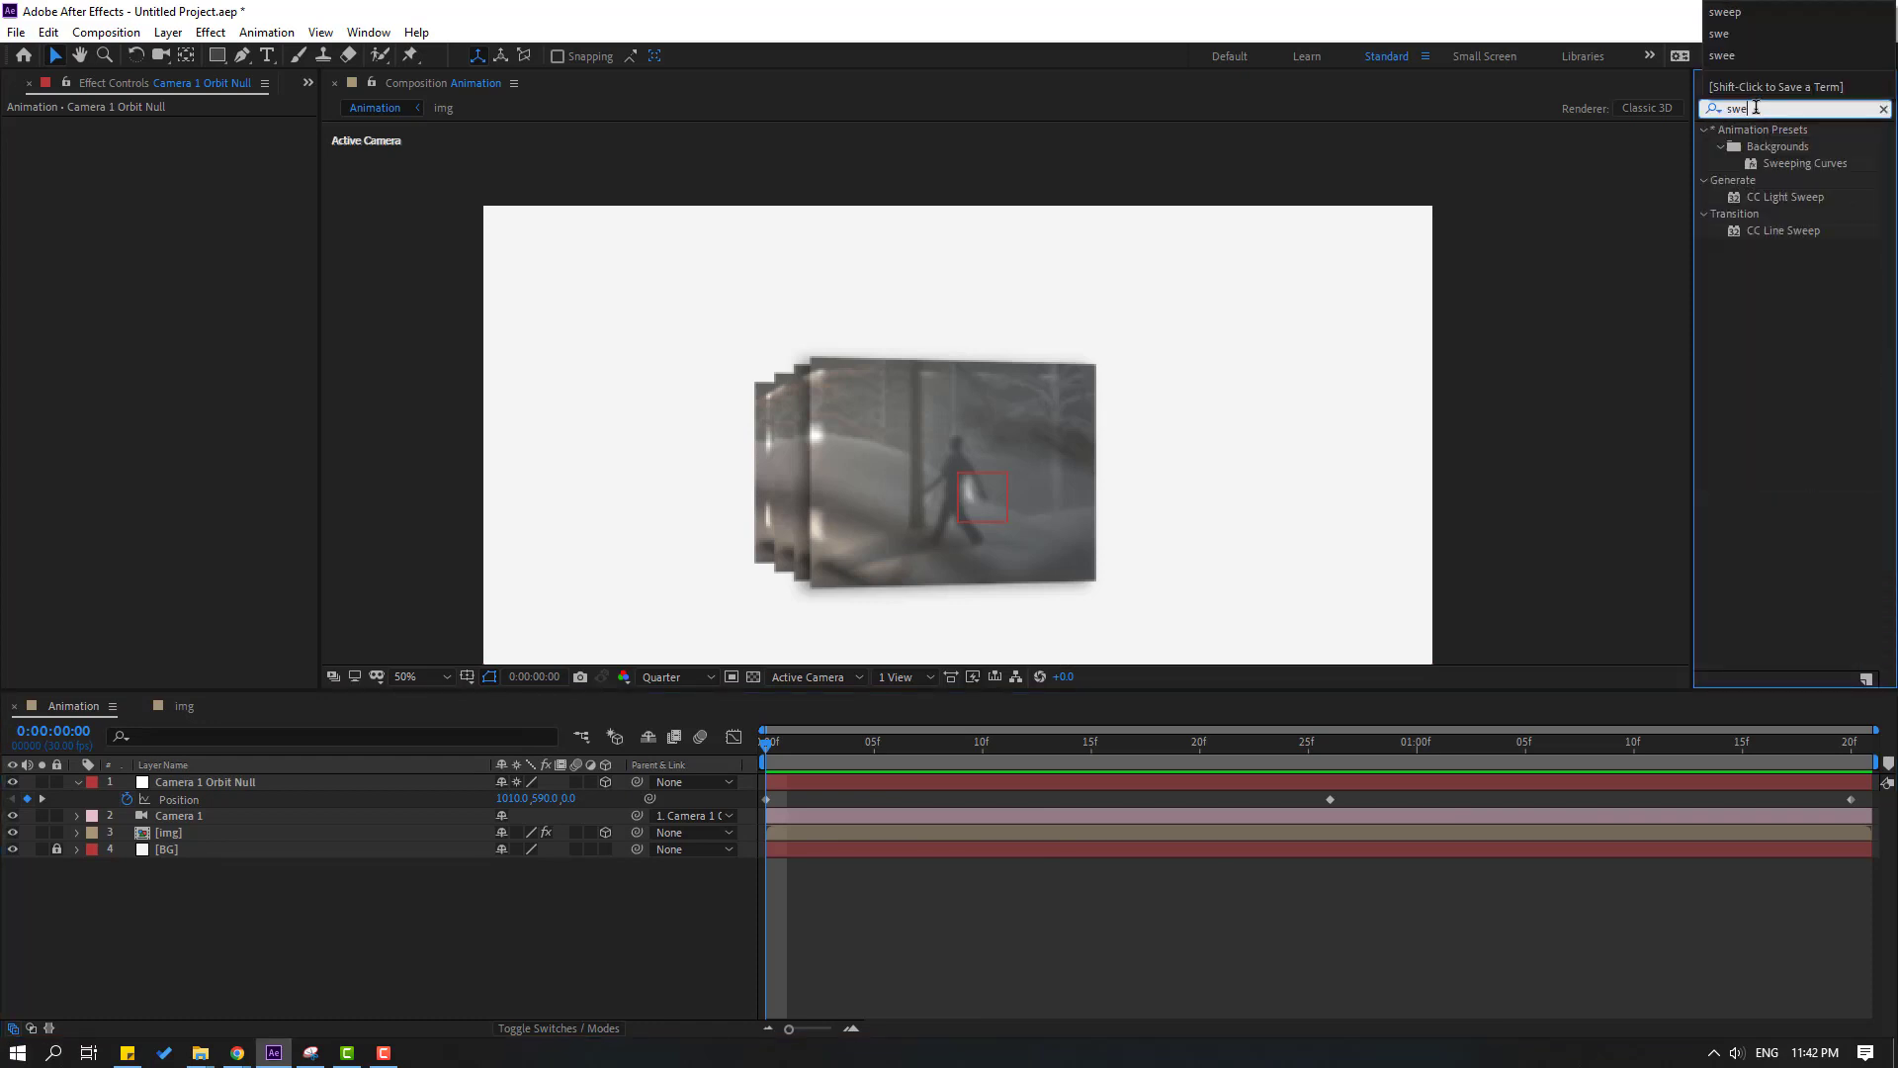
left_click(1786, 197)
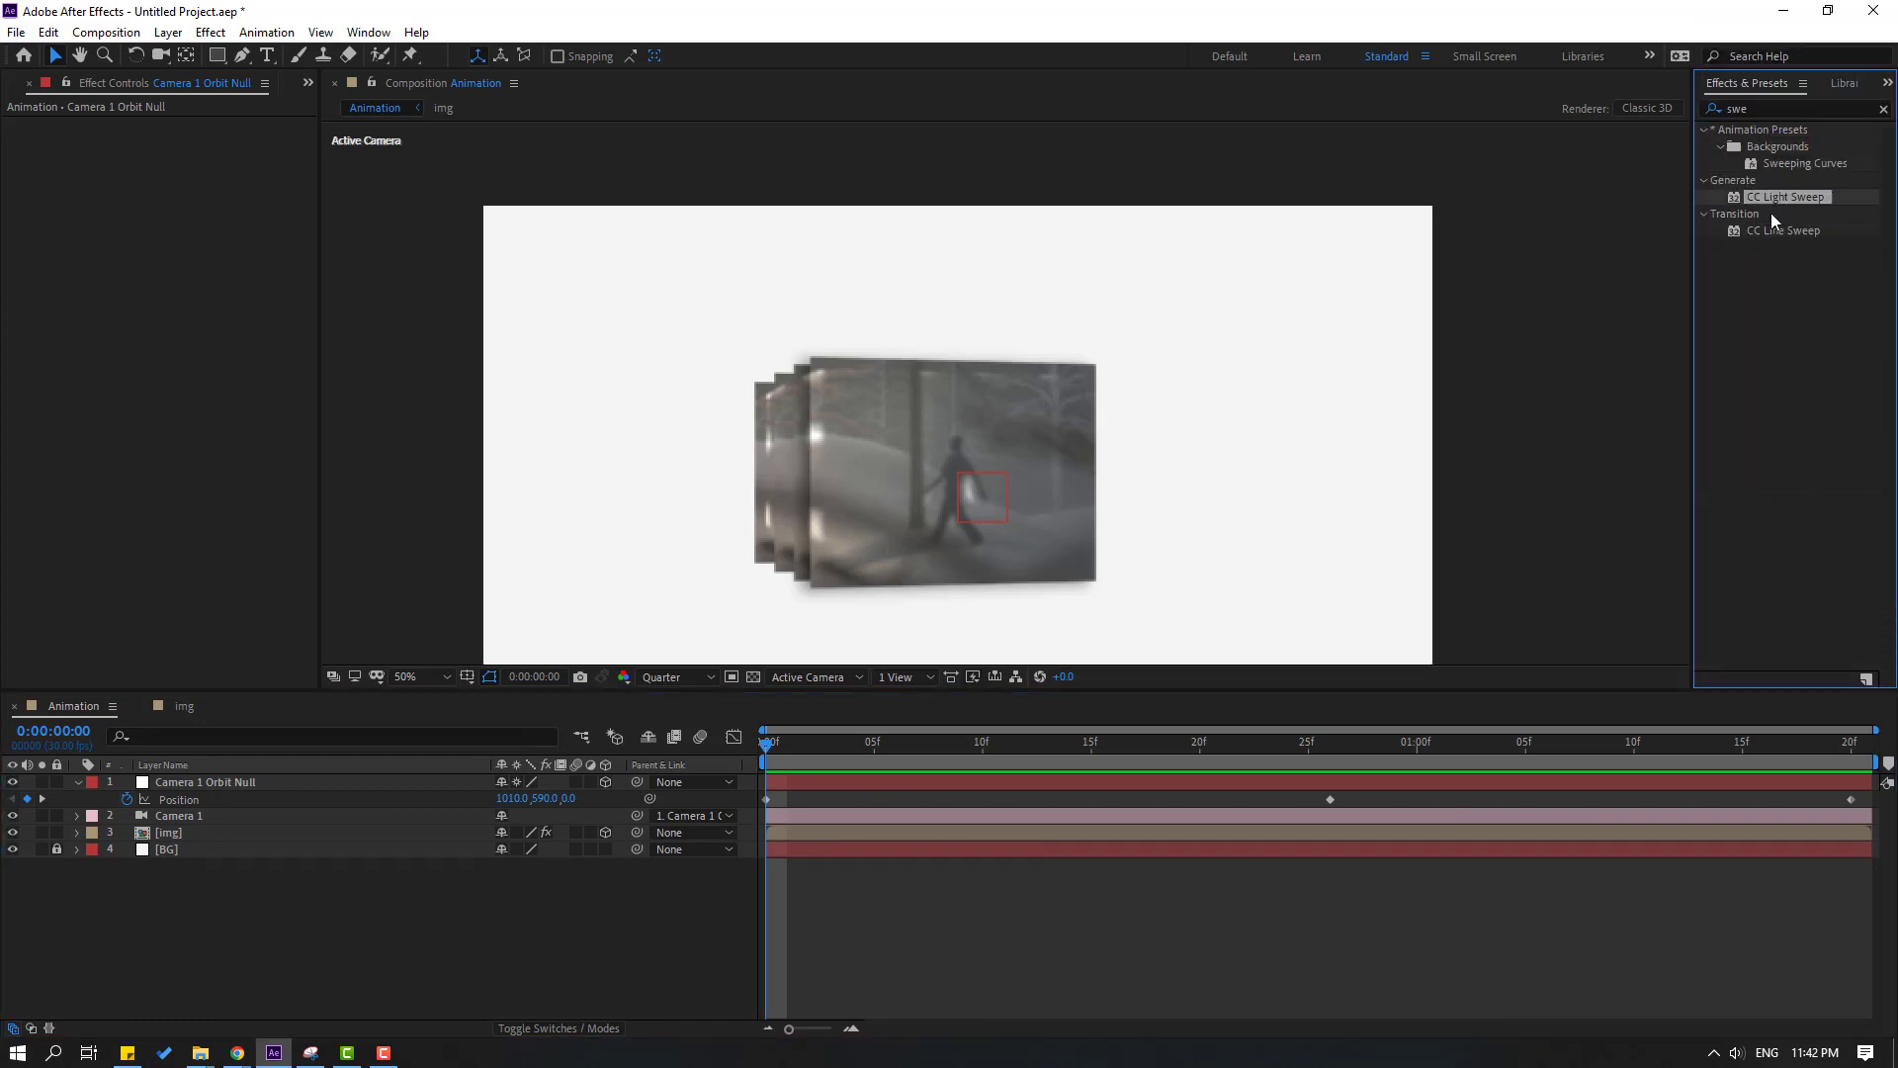
left_click_drag(1760, 204, 174, 839)
left_click_drag(945, 344, 781, 372)
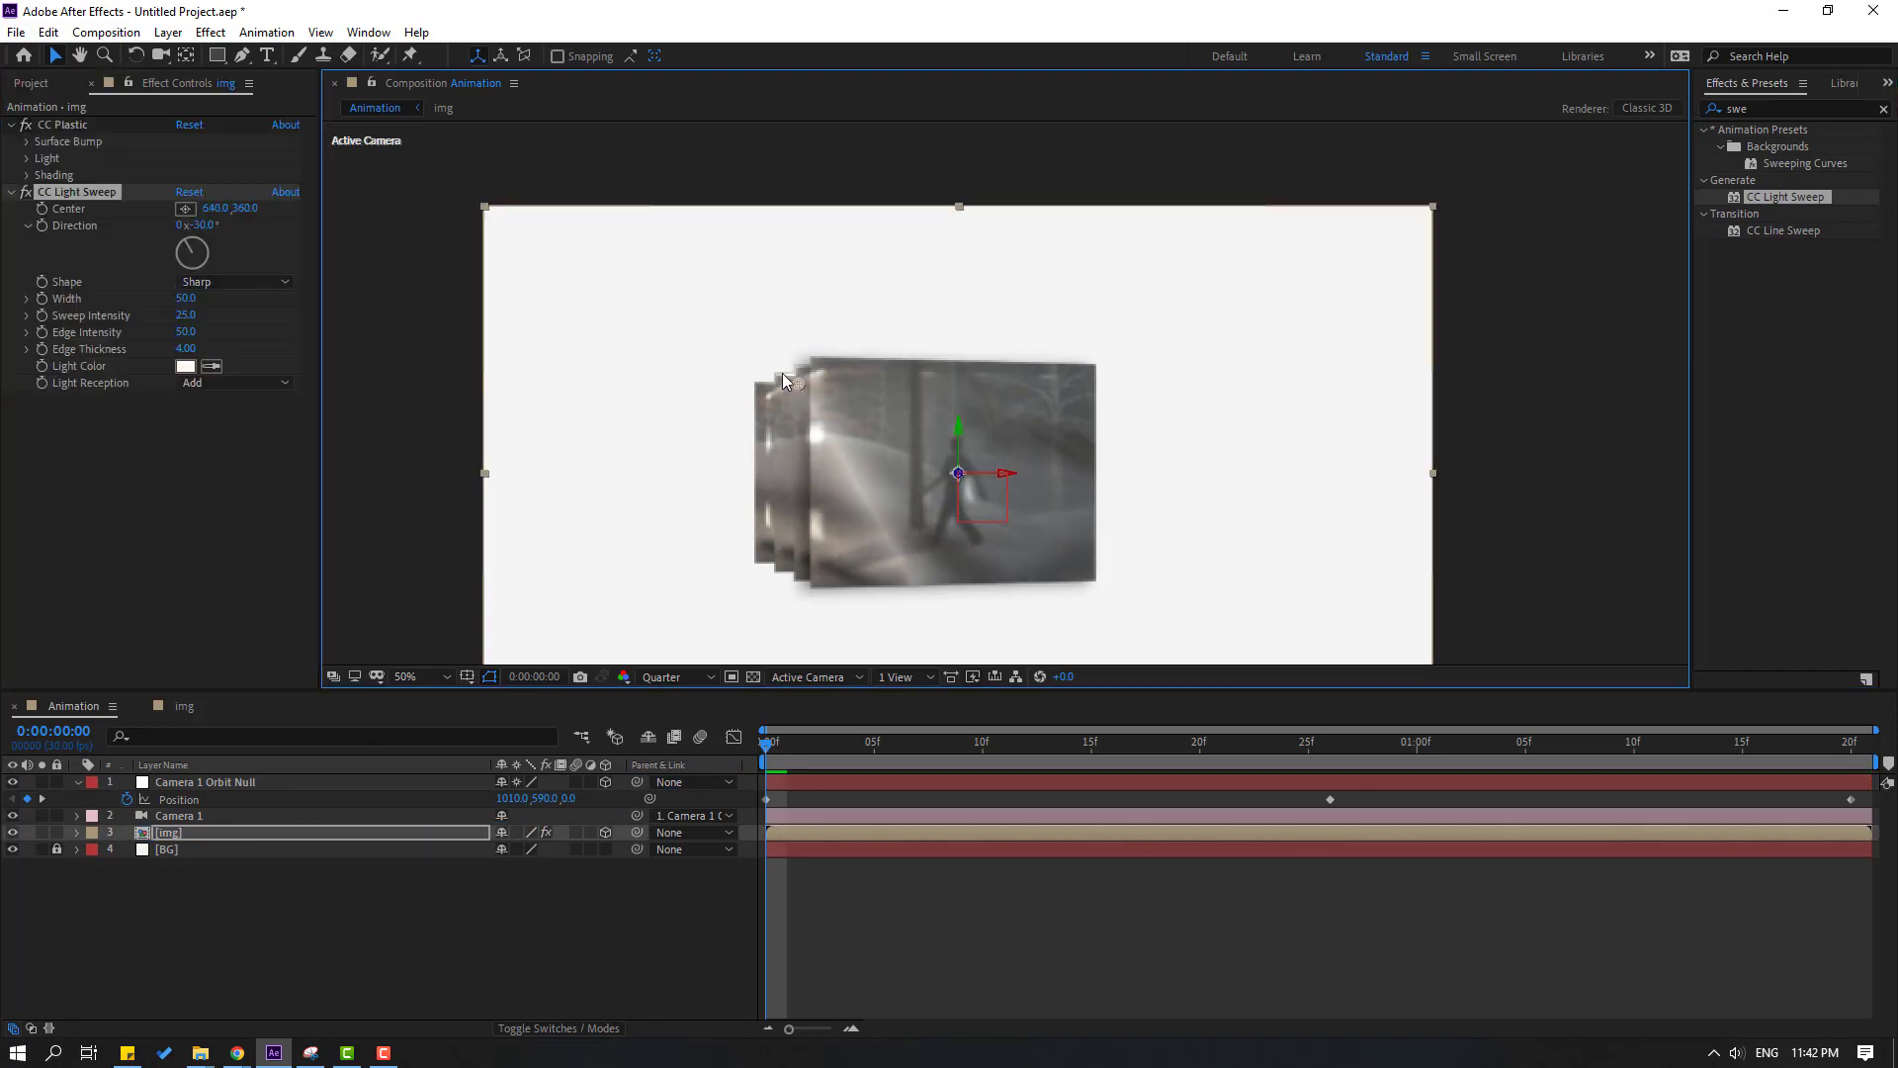
mouse_move(184, 297)
left_mouse_down()
mouse_move(221, 299)
mouse_move(202, 314)
mouse_move(228, 340)
mouse_move(171, 332)
left_mouse_up()
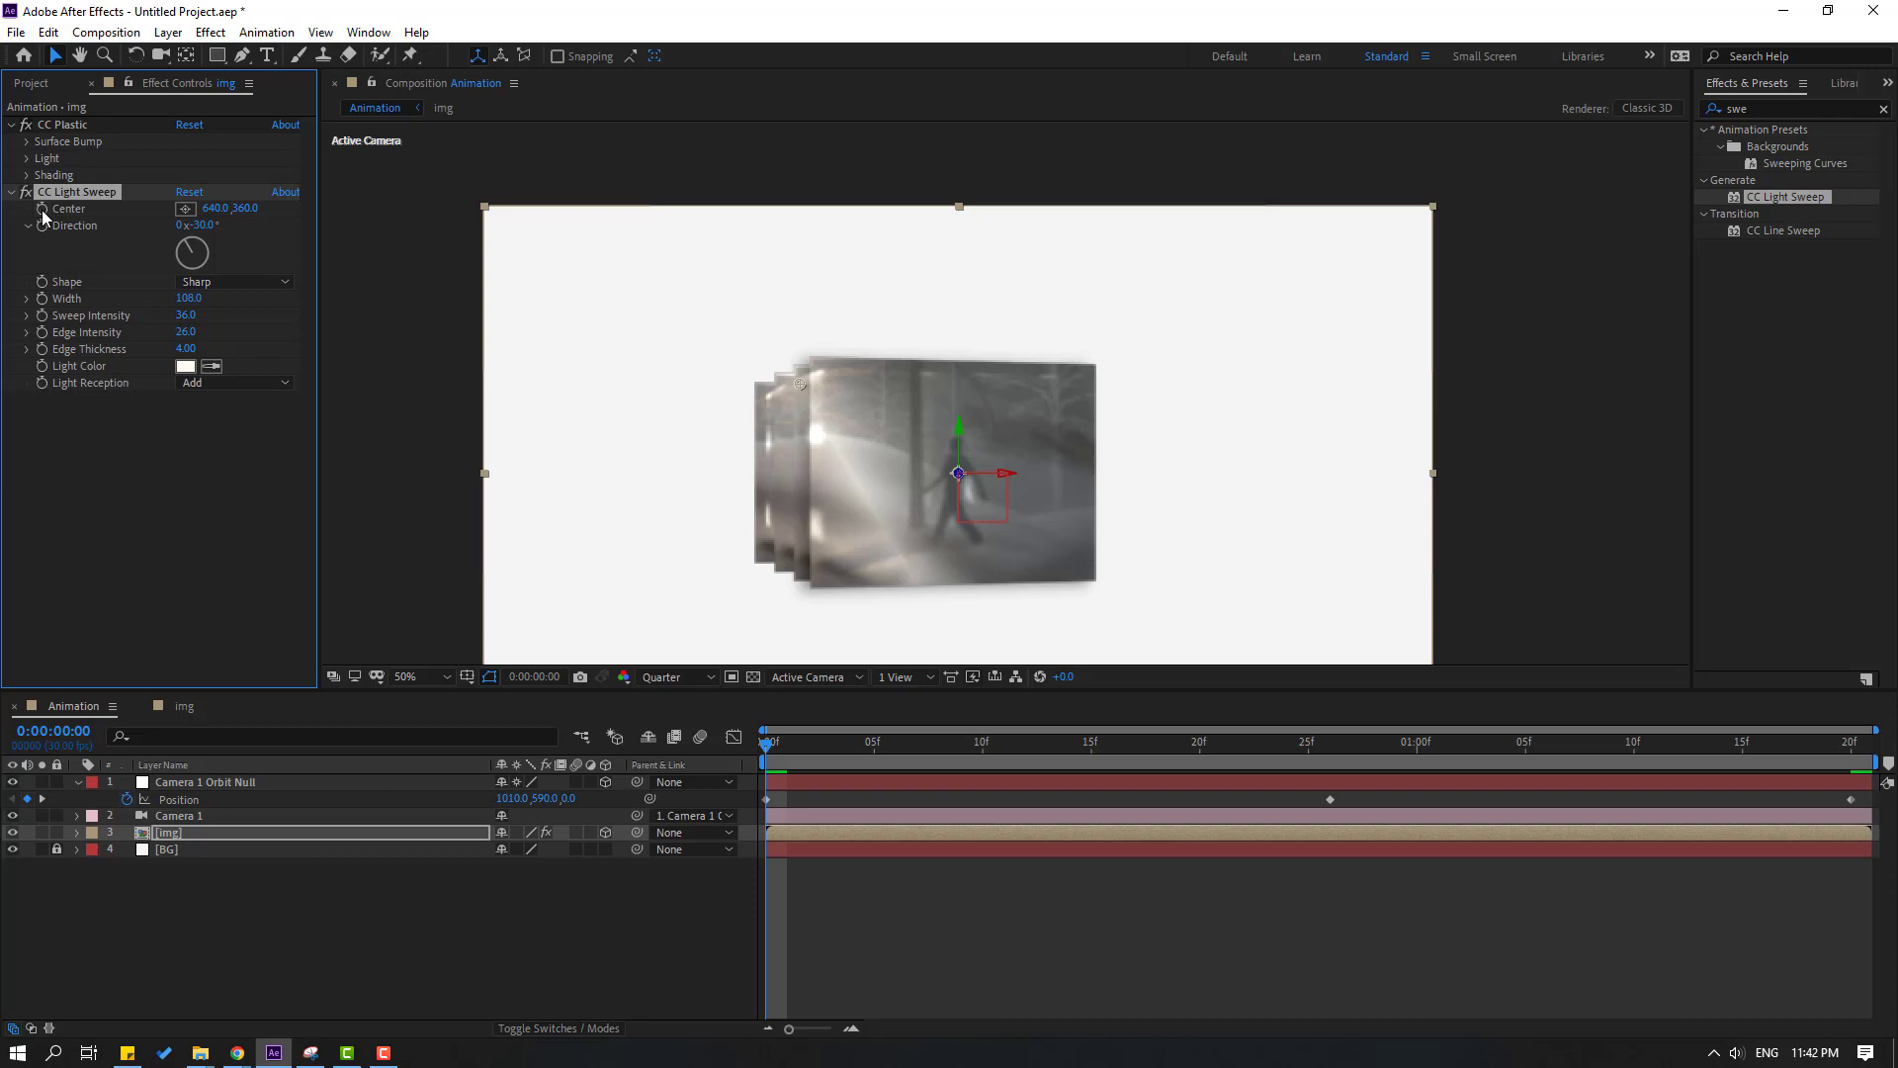
- Keyframe the sweep's Center across the image's right side at 26f and back to 640,360 at 1:20
left_click_drag(1304, 762, 1329, 763)
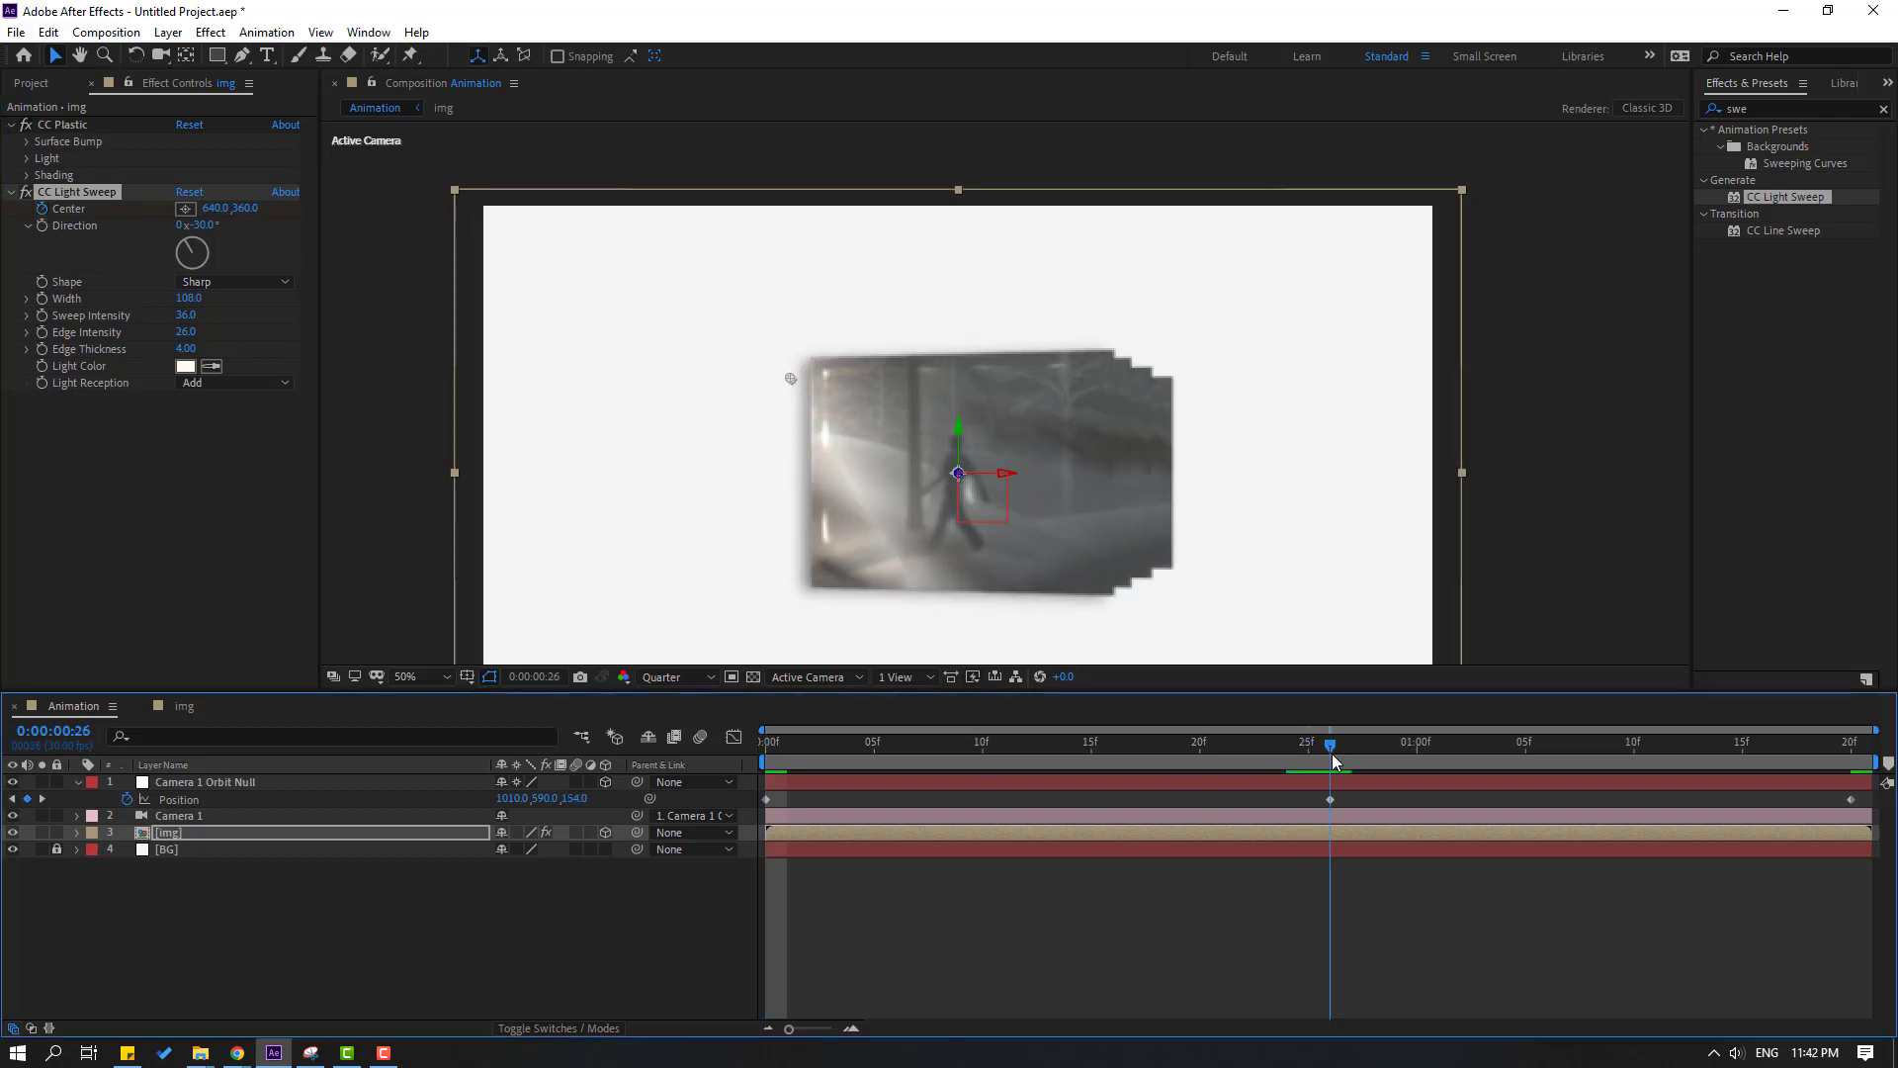
left_click_drag(800, 381, 1013, 342)
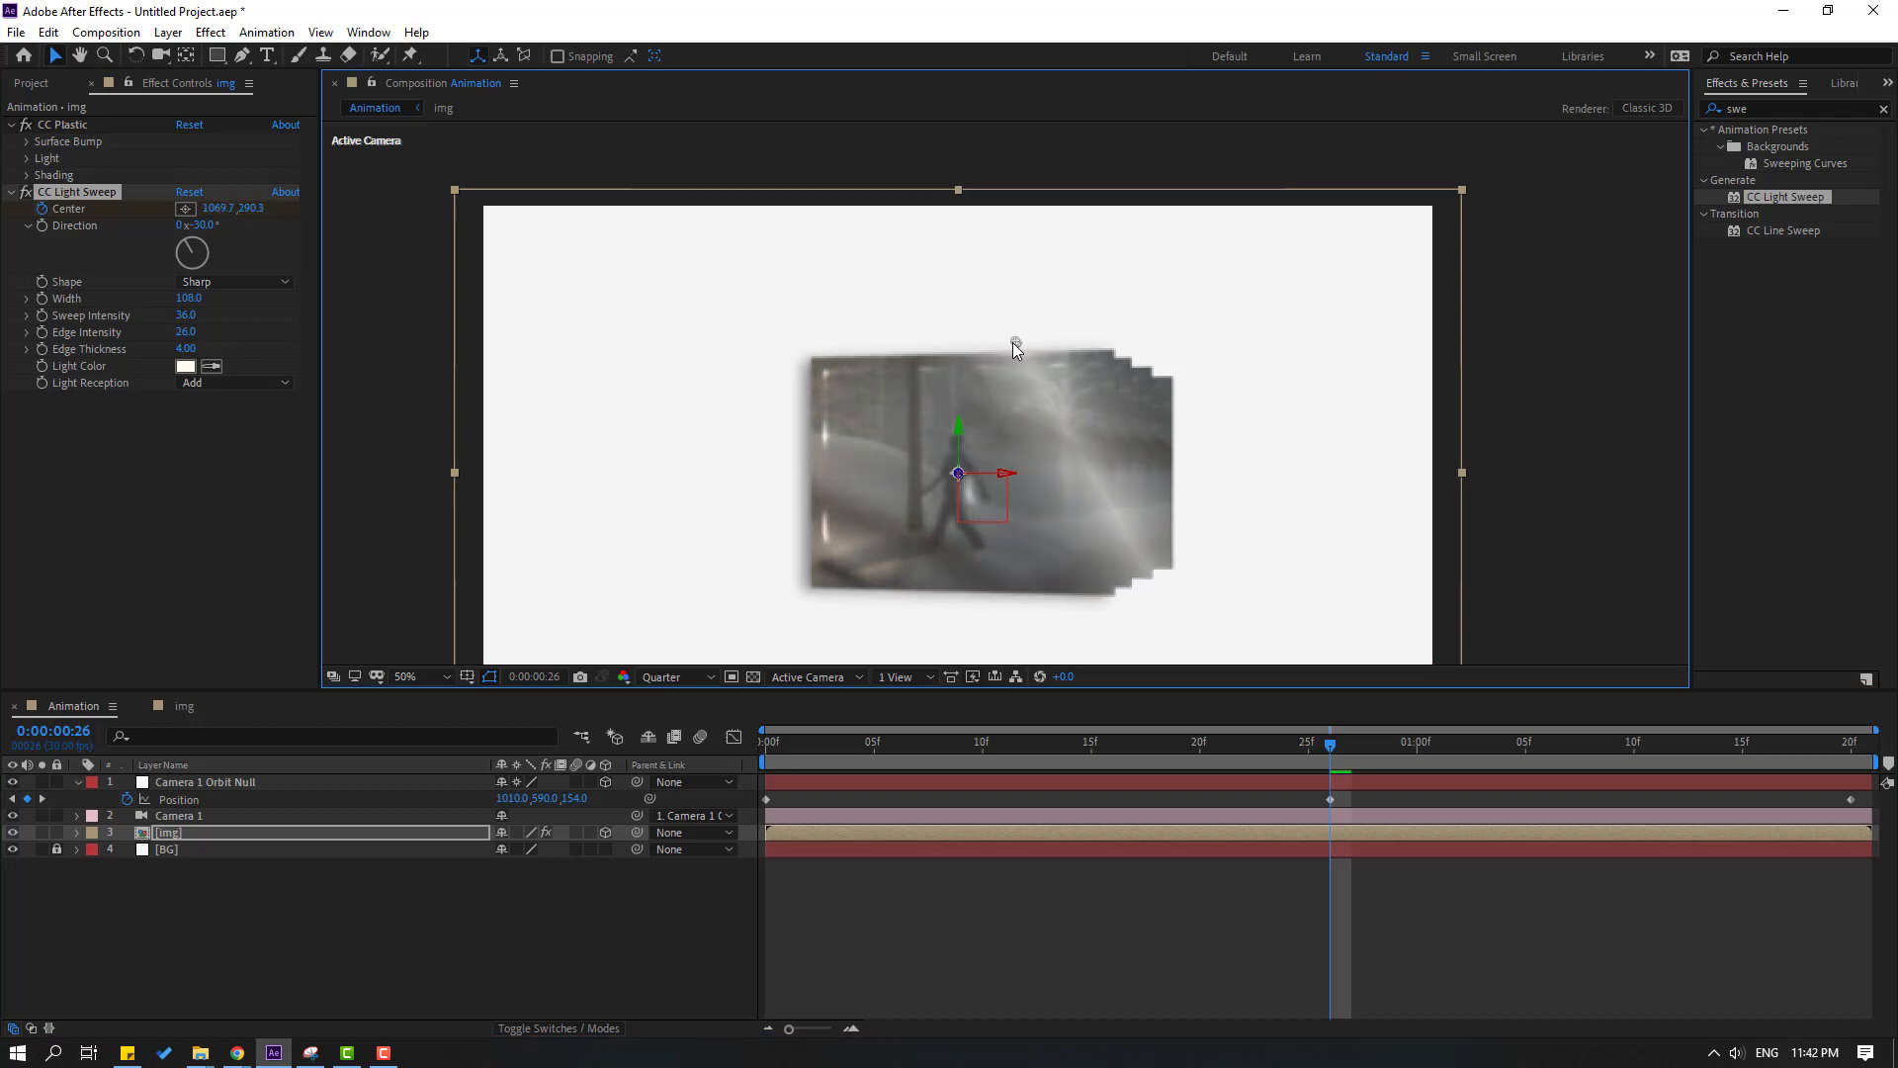
key("space")
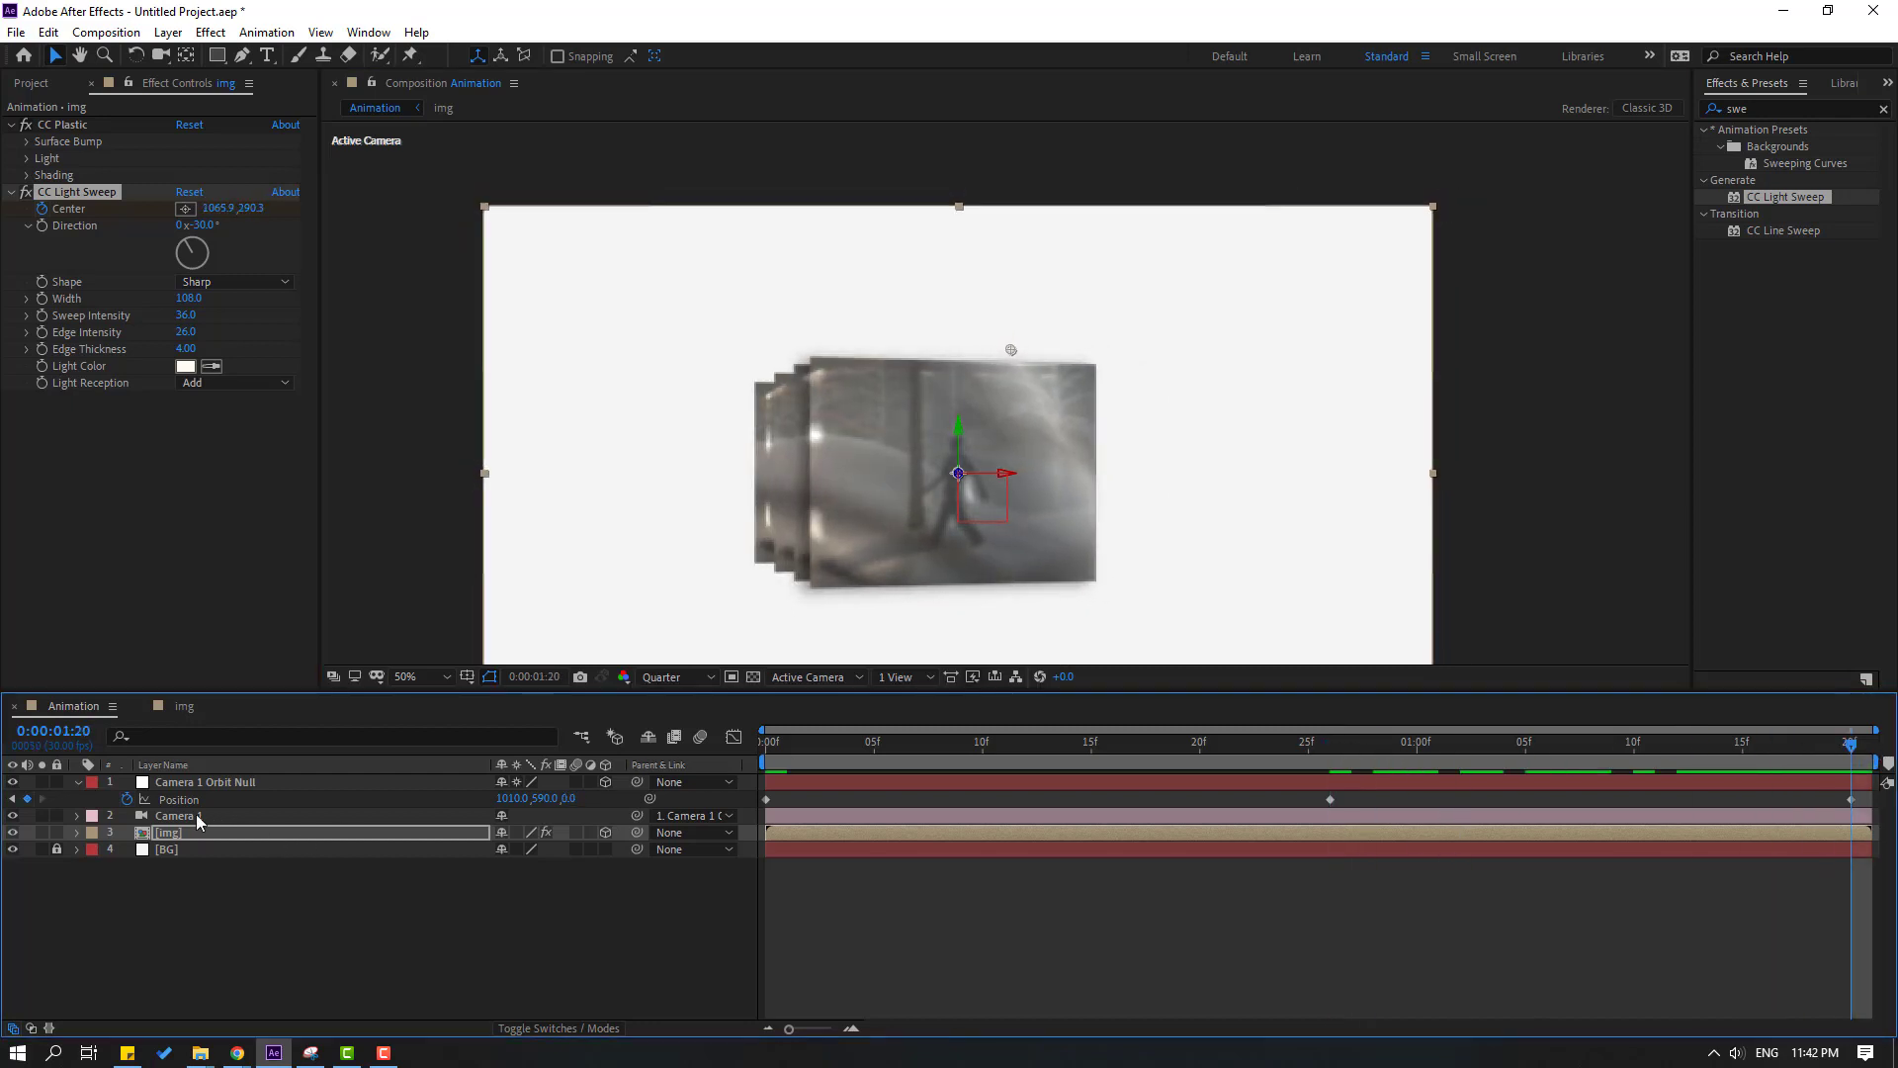
left_click(159, 836)
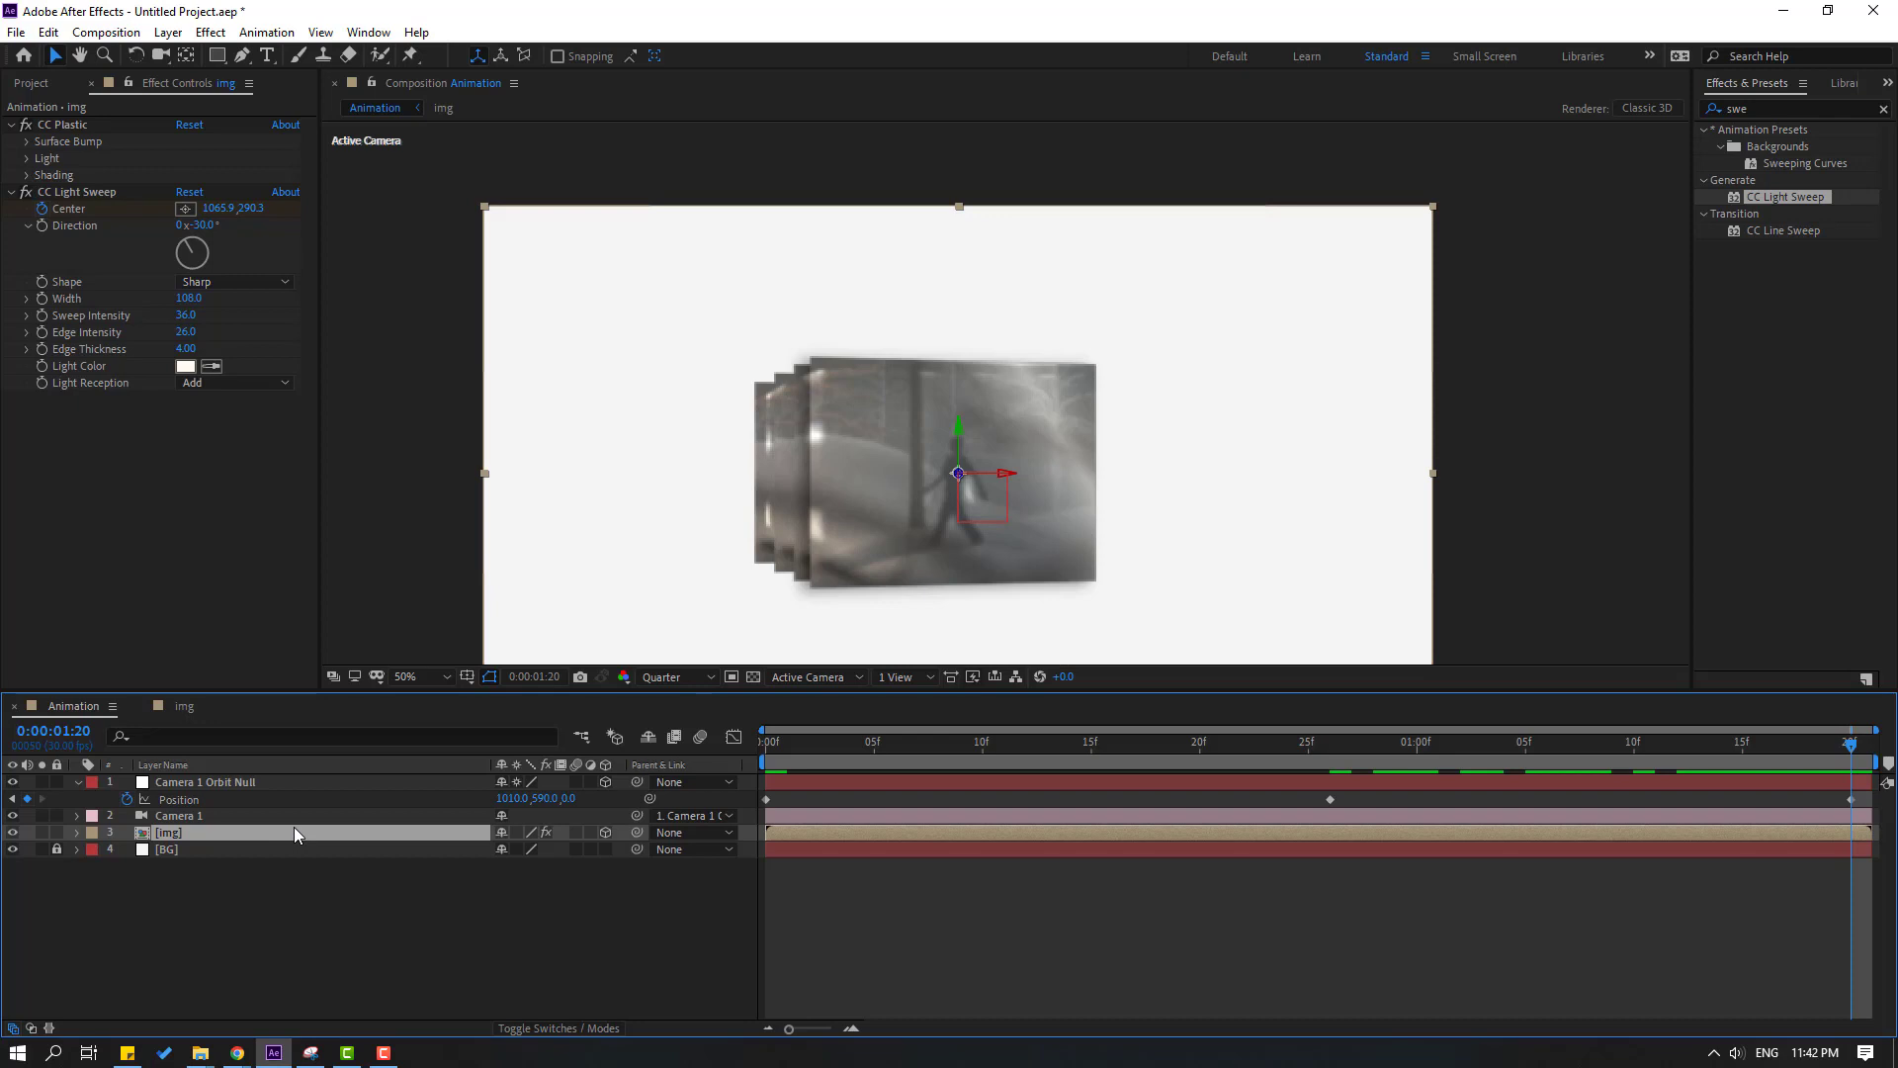
key("u")
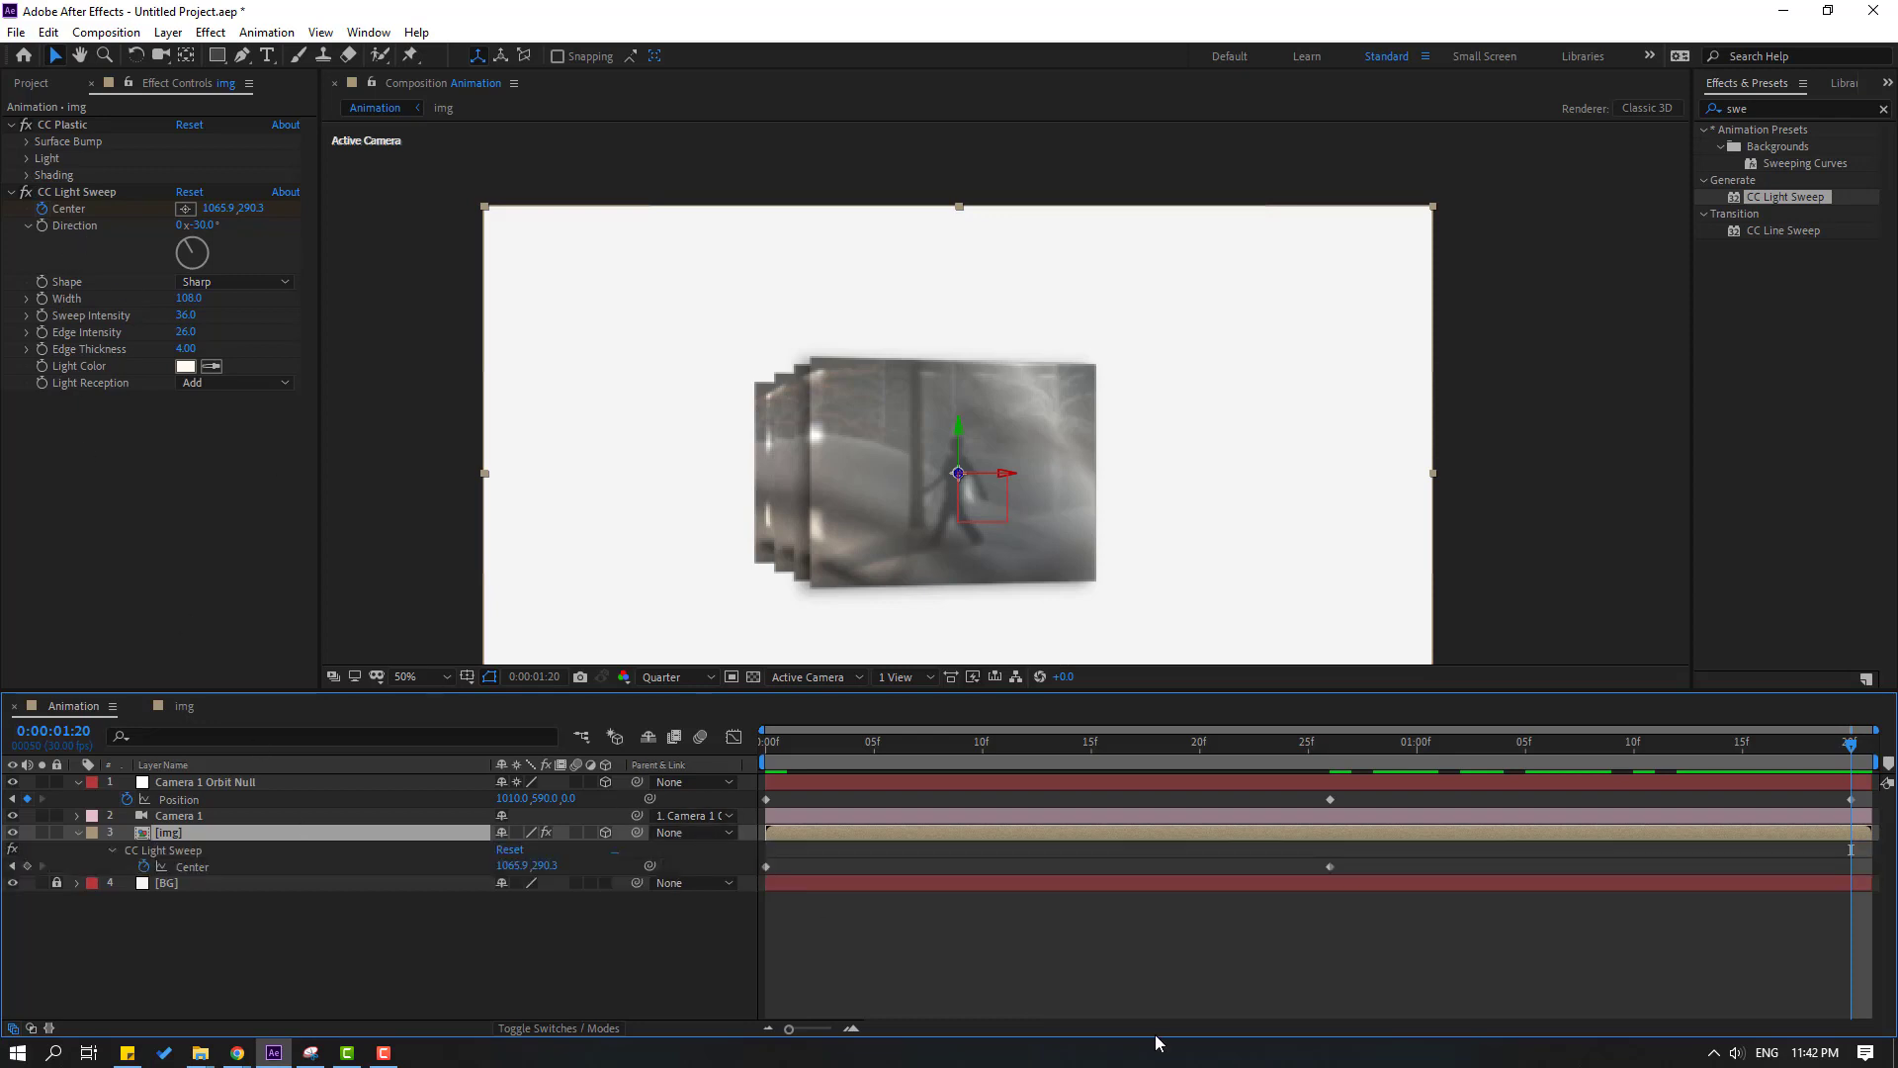
left_click(809, 887)
left_click_drag(781, 855, 751, 910)
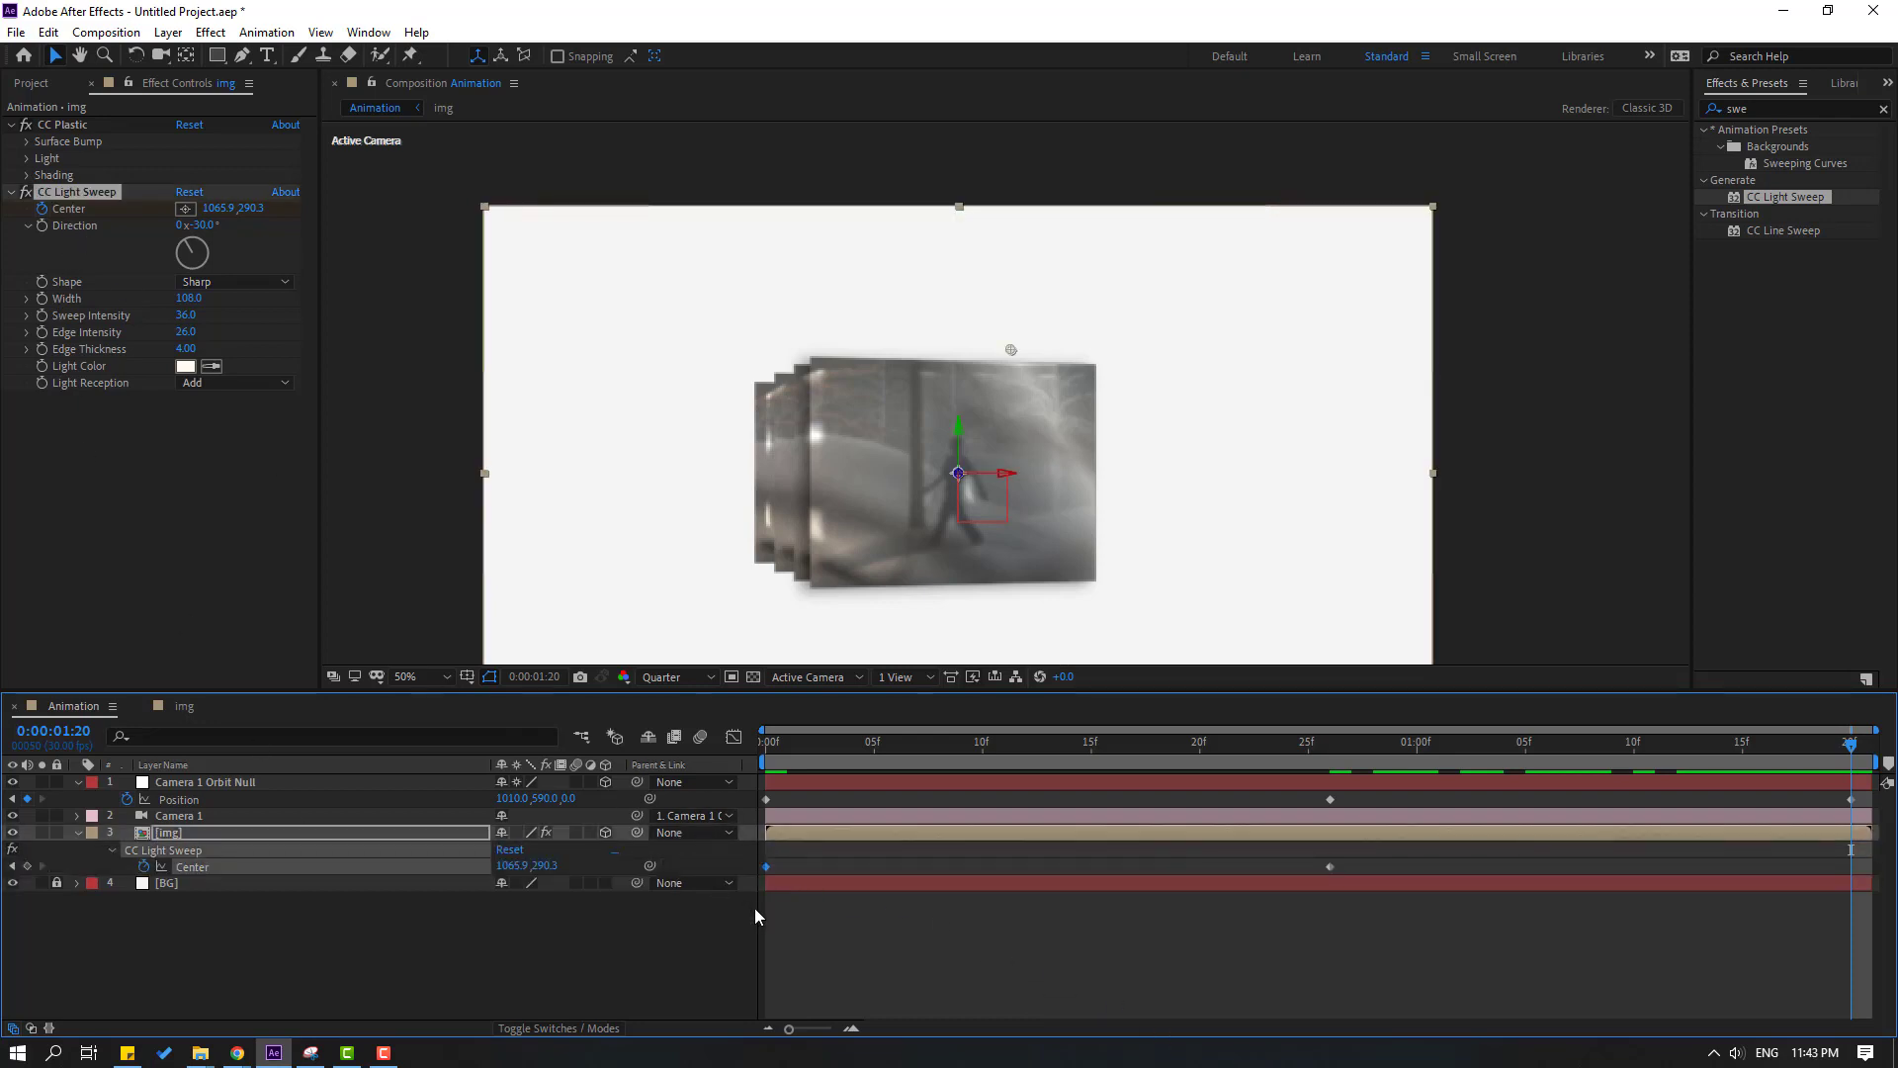
key("ctrl+v")
left_click_drag(1870, 872, 761, 868)
- Apply Easy Ease to the Center and Position keyframes and preview the eased motion
right_click(767, 866)
mouse_move(850, 852)
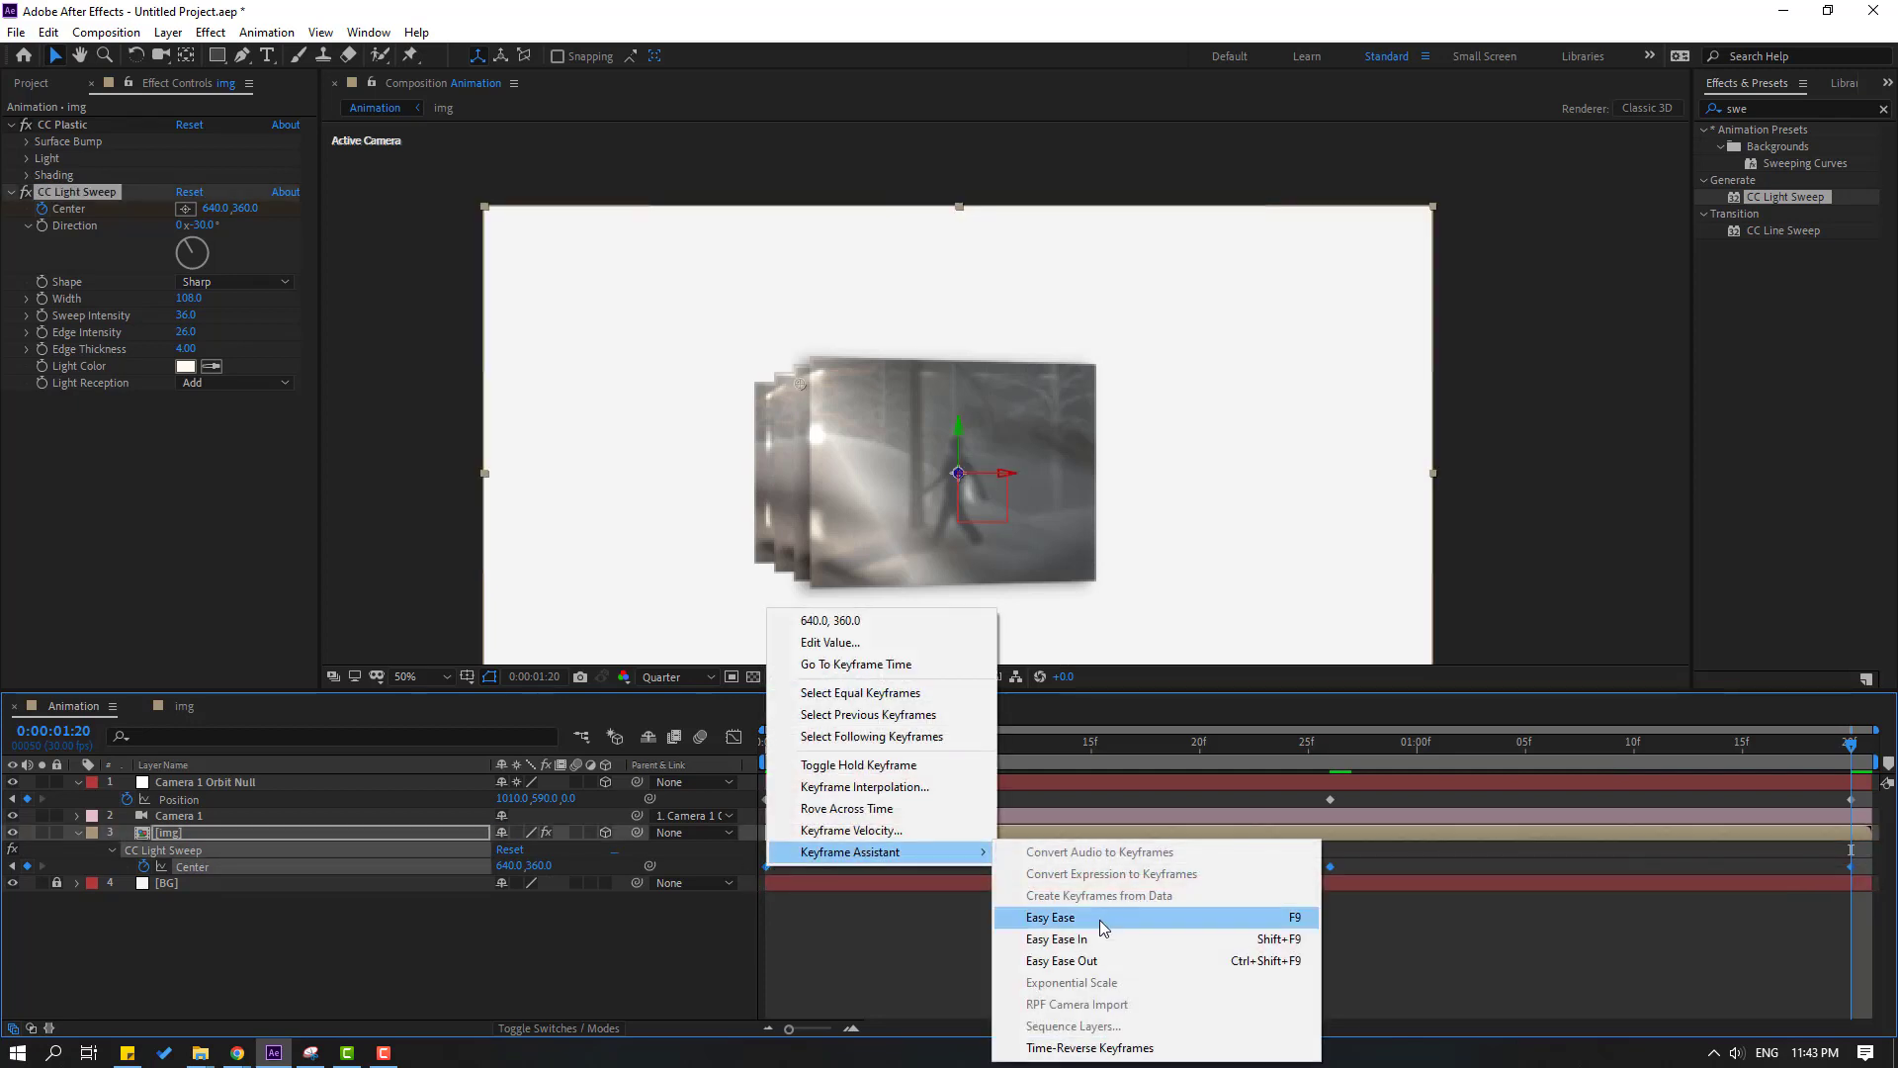
left_click(1050, 917)
left_click_drag(1868, 806, 735, 817)
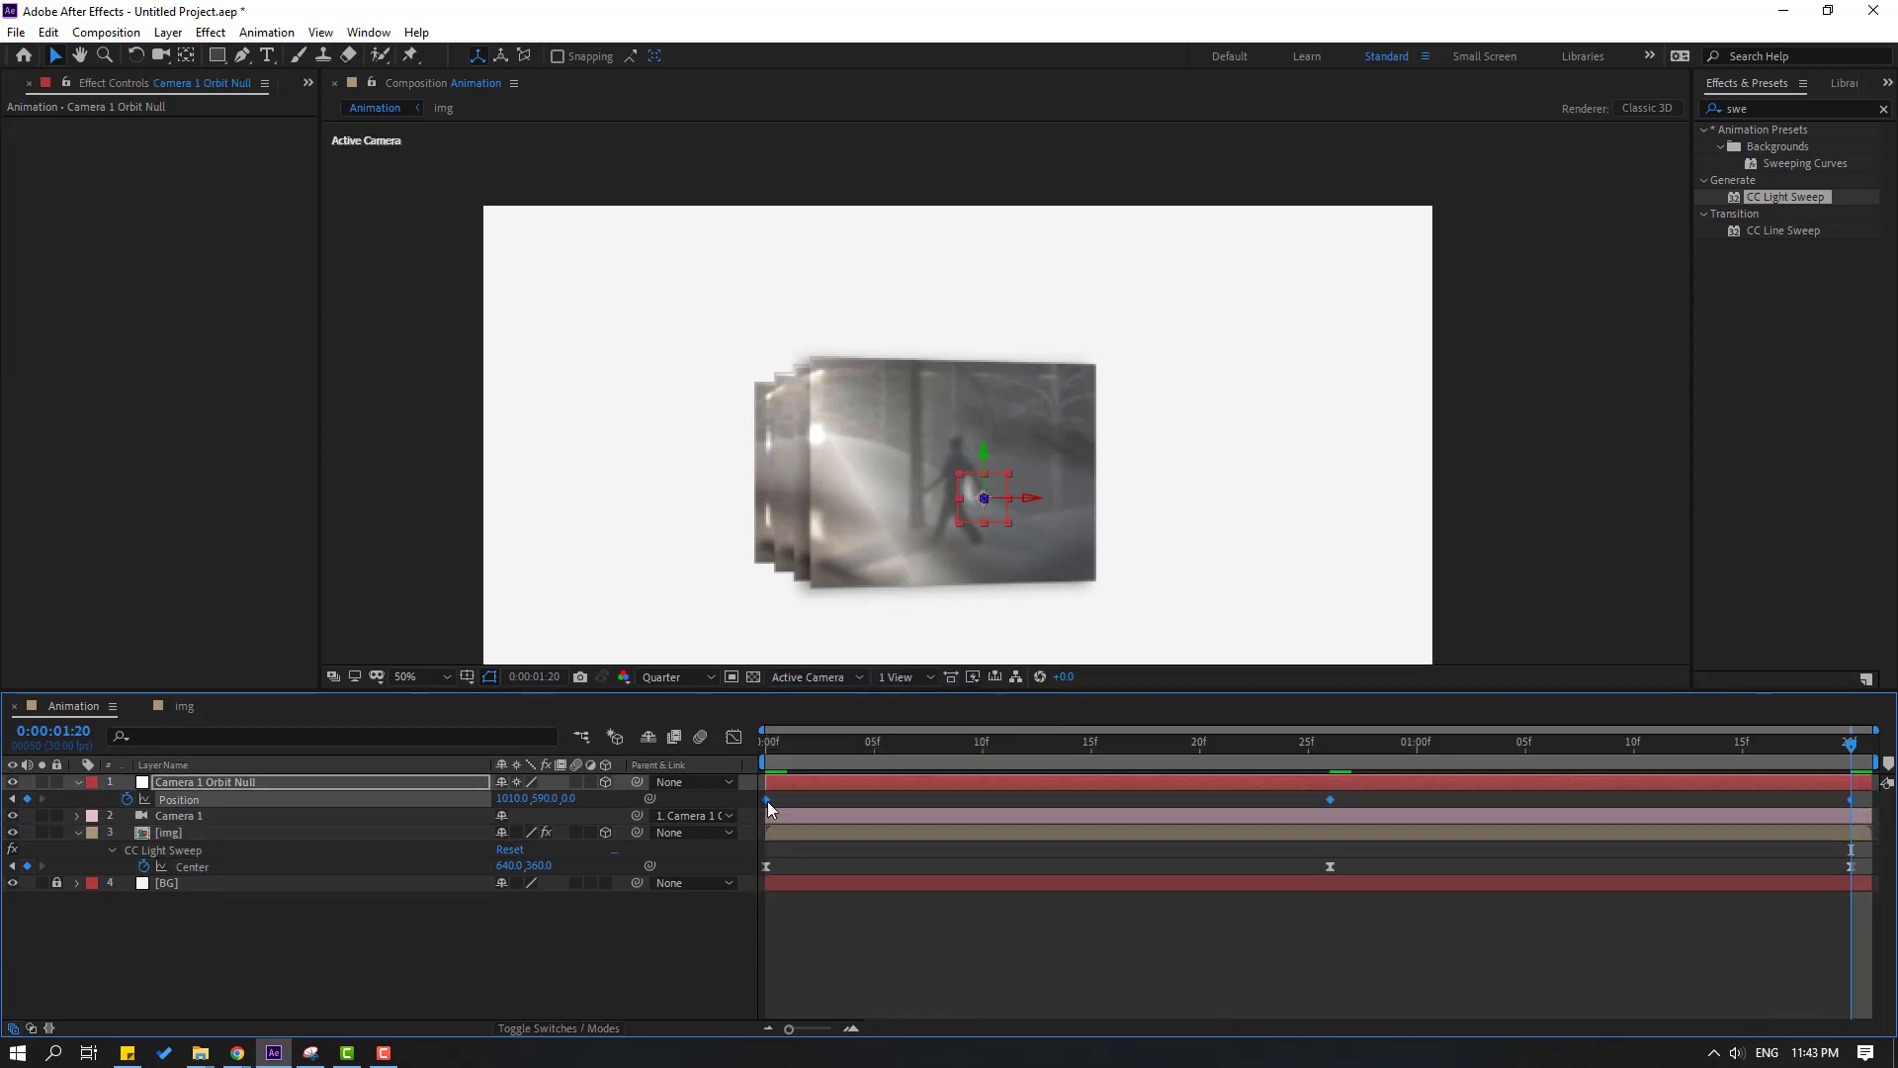
right_click(767, 801)
mouse_move(890, 783)
left_click(1130, 852)
key("space")
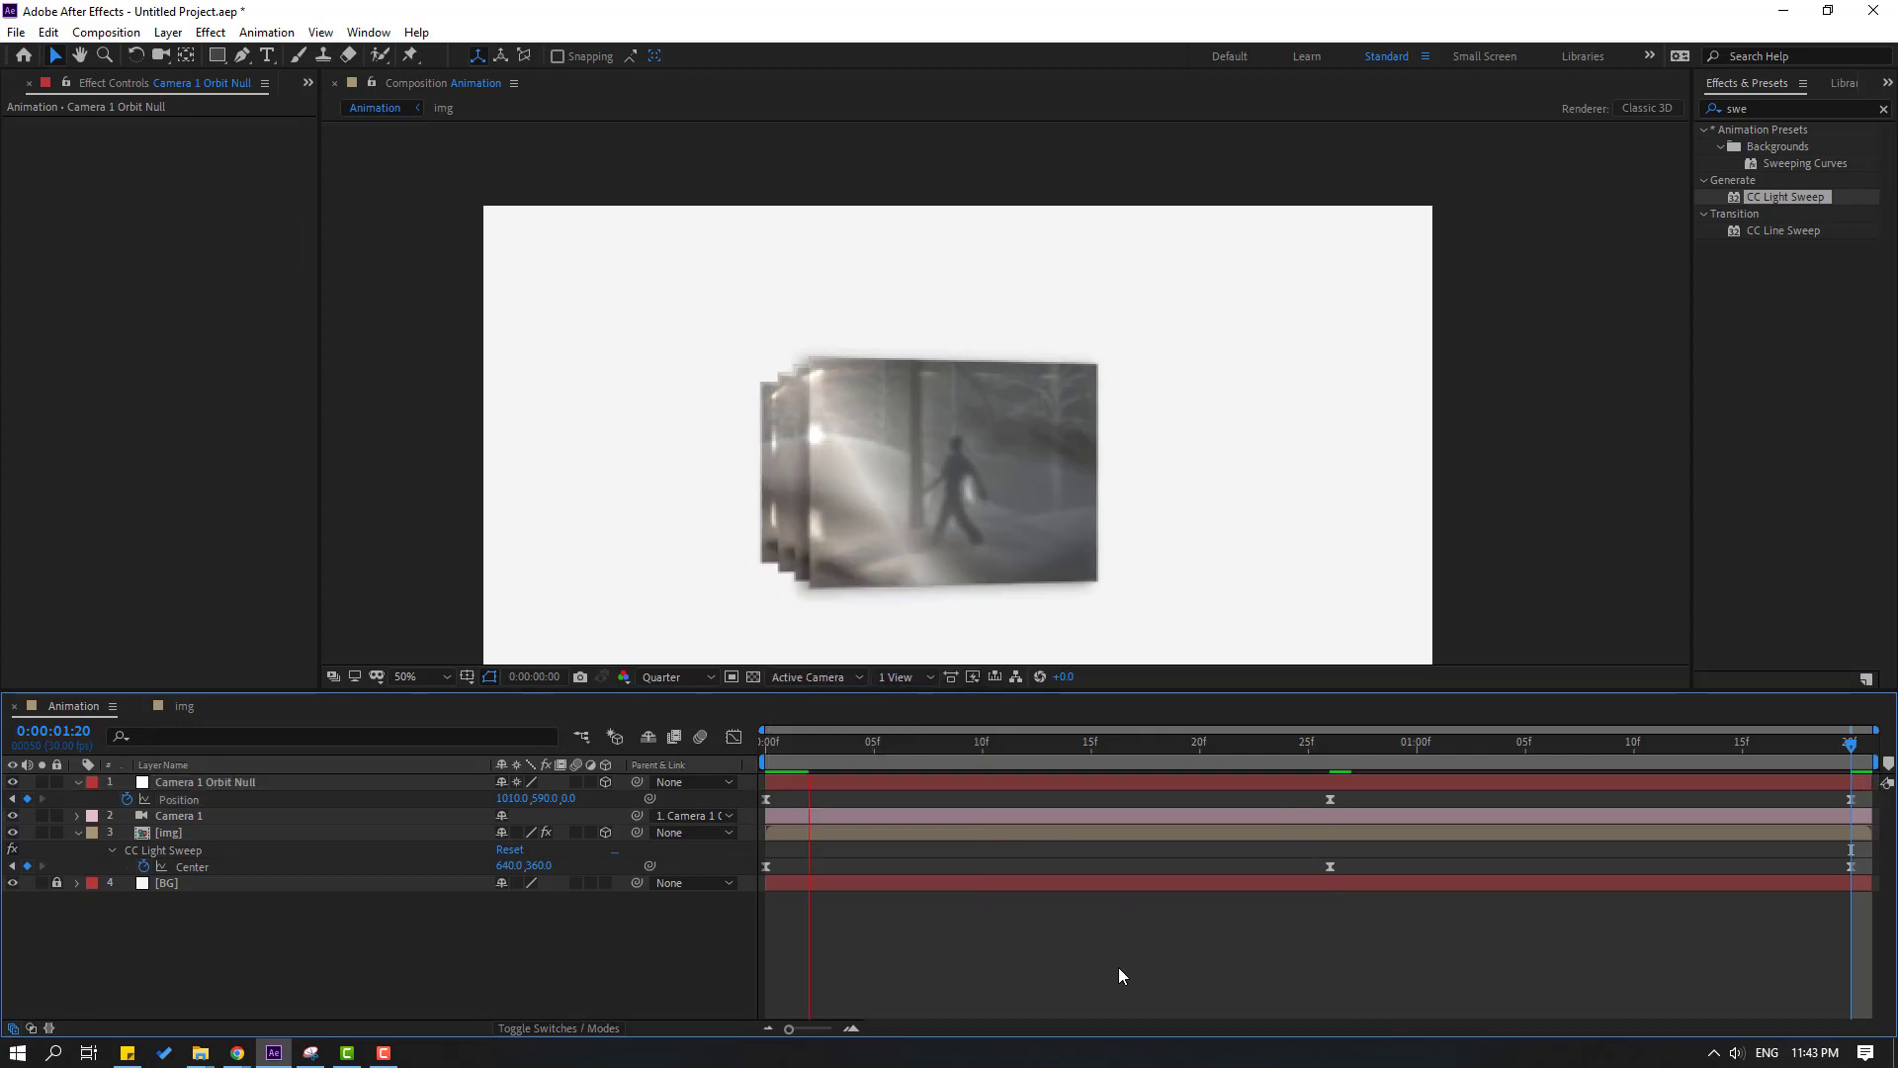
left_click(961, 742)
- Set CC Light Sweep's Shape to Smooth and raise Edge Thickness to 11.40
left_click(164, 832)
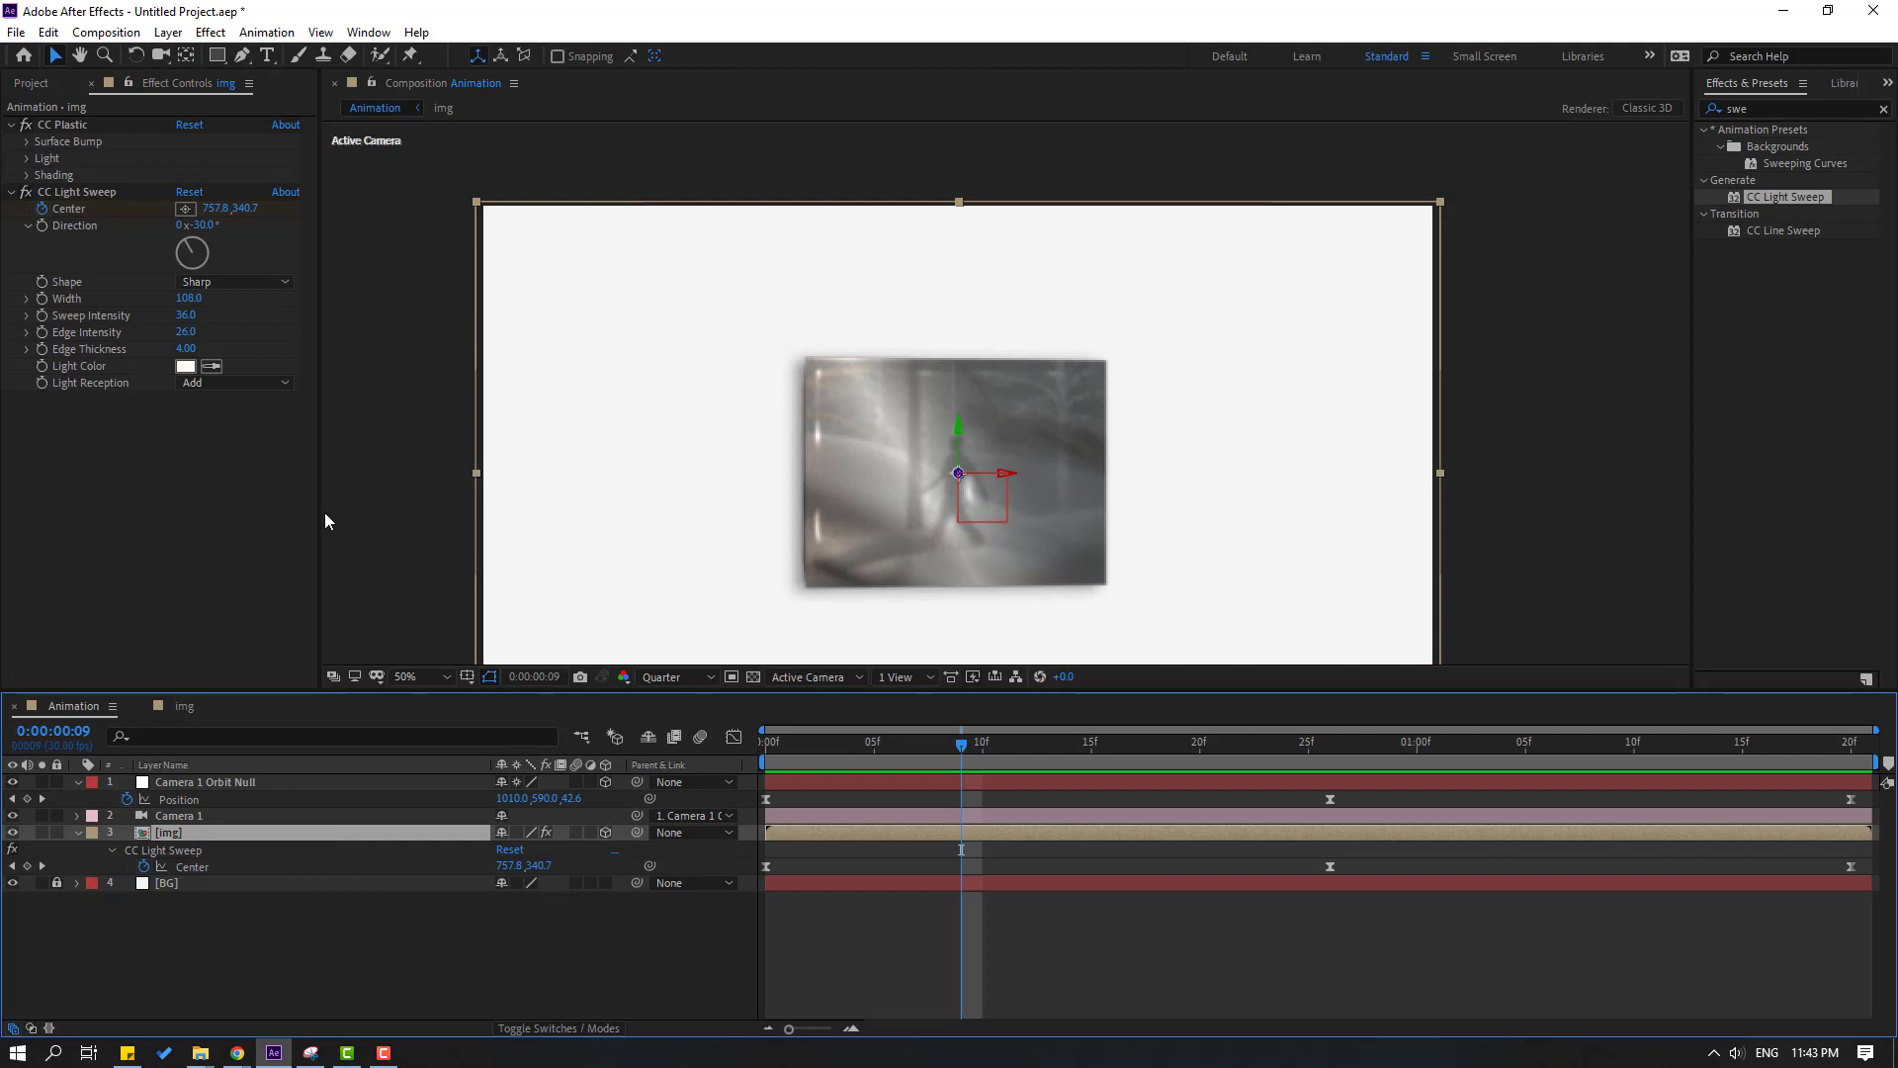
left_click(212, 282)
left_click(228, 320)
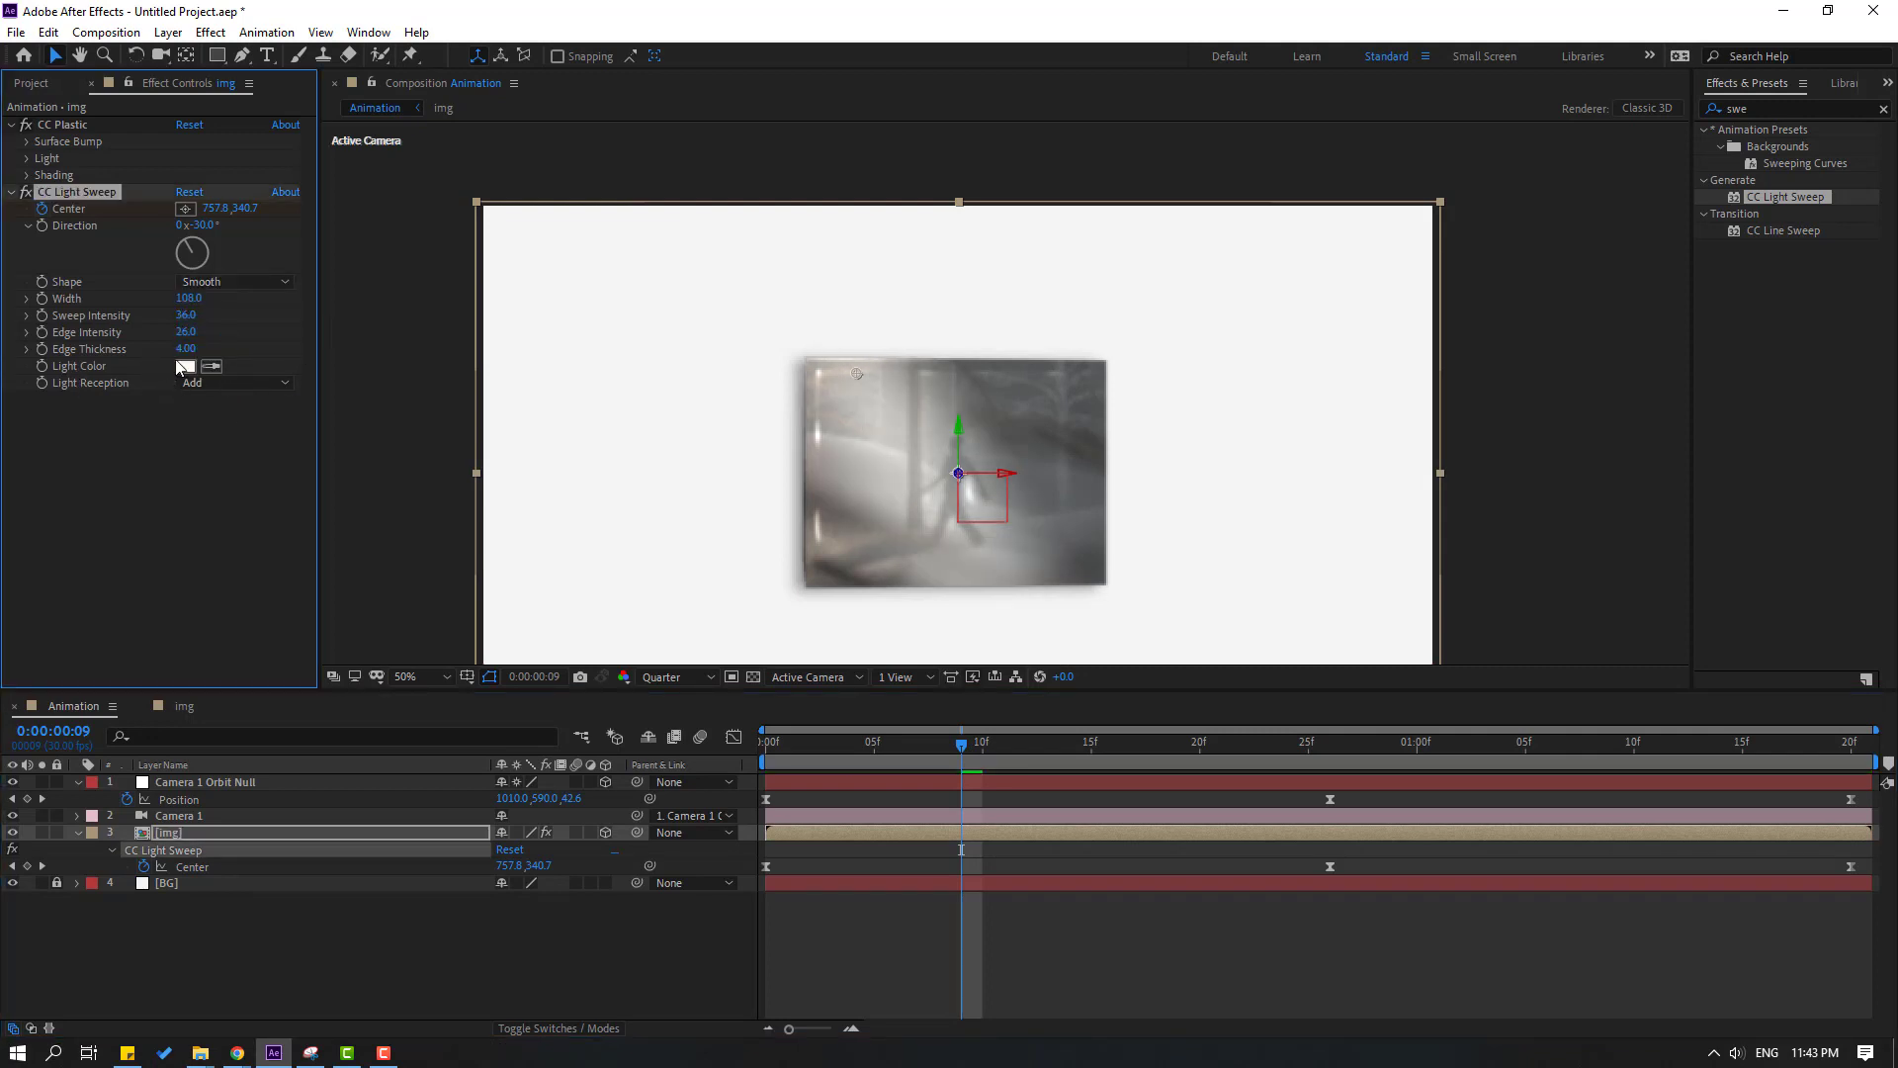
mouse_move(185, 348)
left_mouse_down()
mouse_move(252, 349)
mouse_move(159, 351)
mouse_move(208, 340)
mouse_move(170, 340)
mouse_move(202, 319)
mouse_move(186, 326)
left_mouse_up()
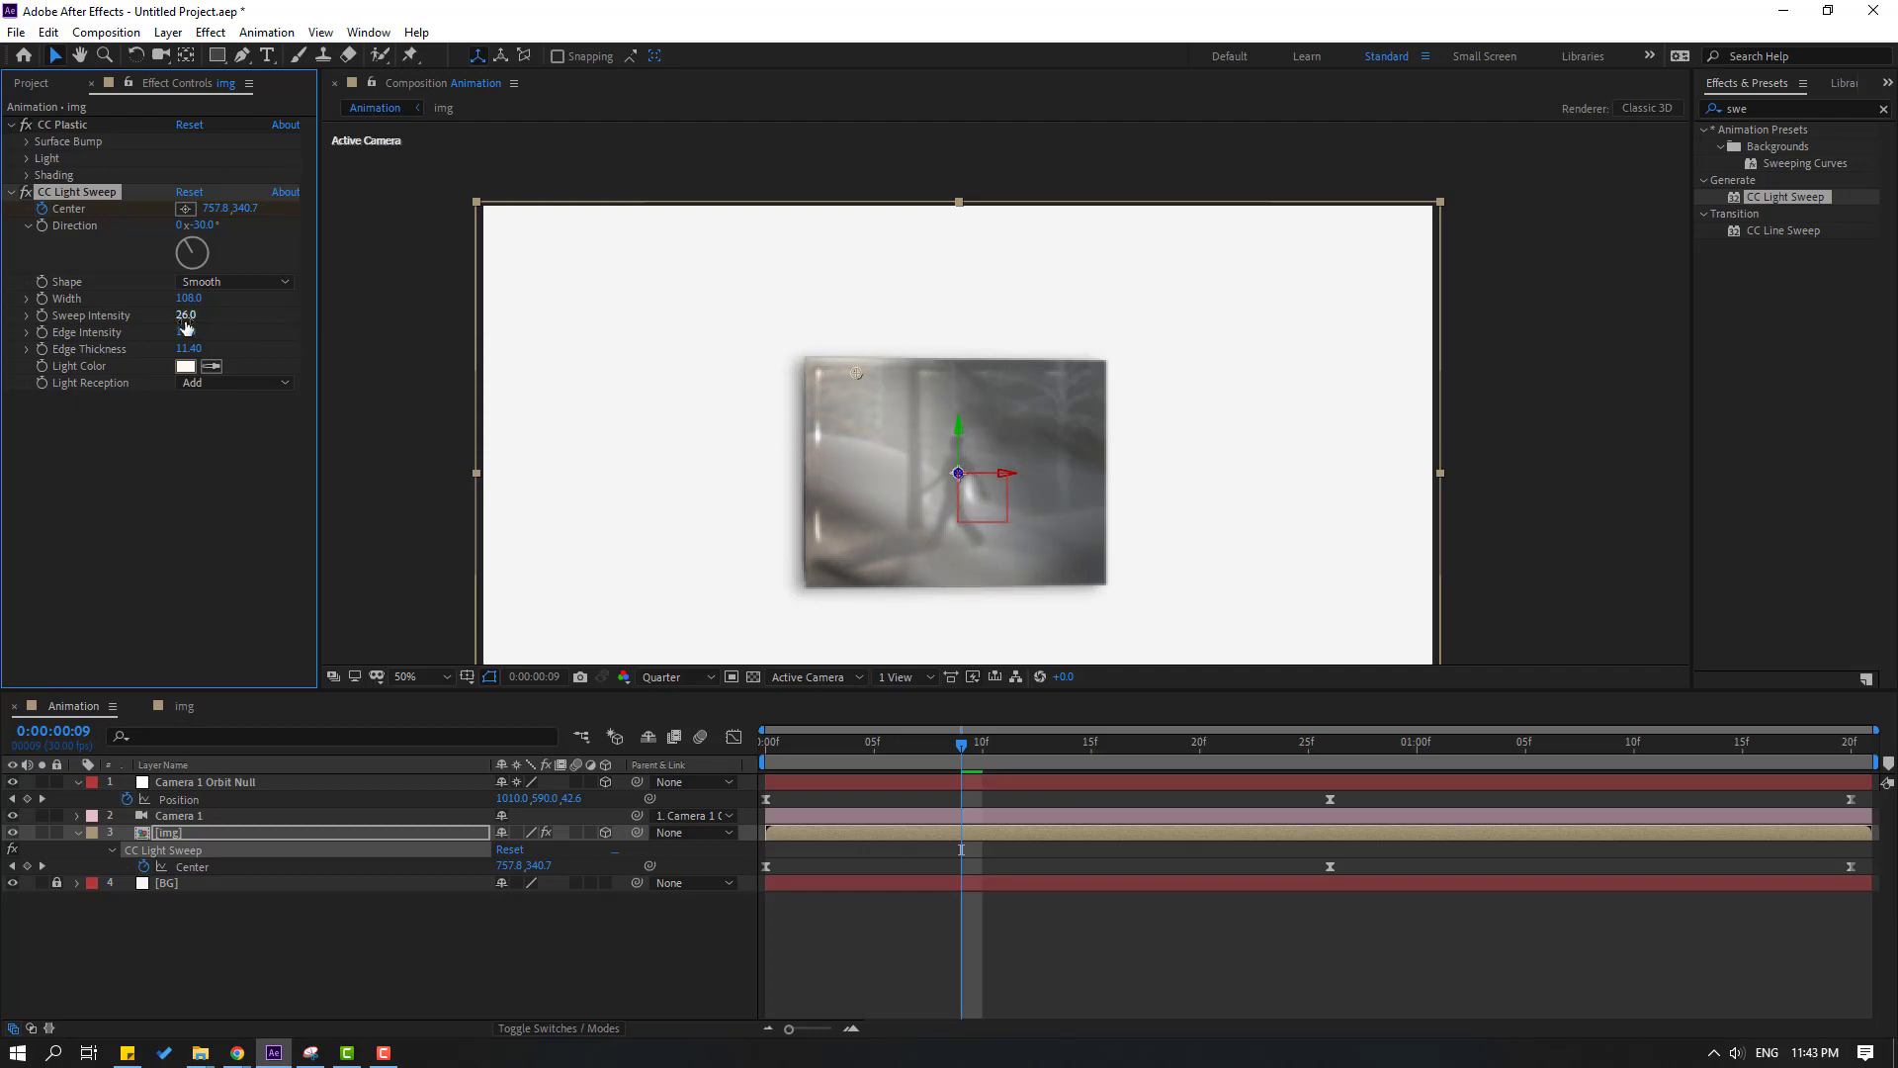
- Fit the composition in the viewer and play a Full-resolution preview of the animation
scroll(902, 544, "down", 2)
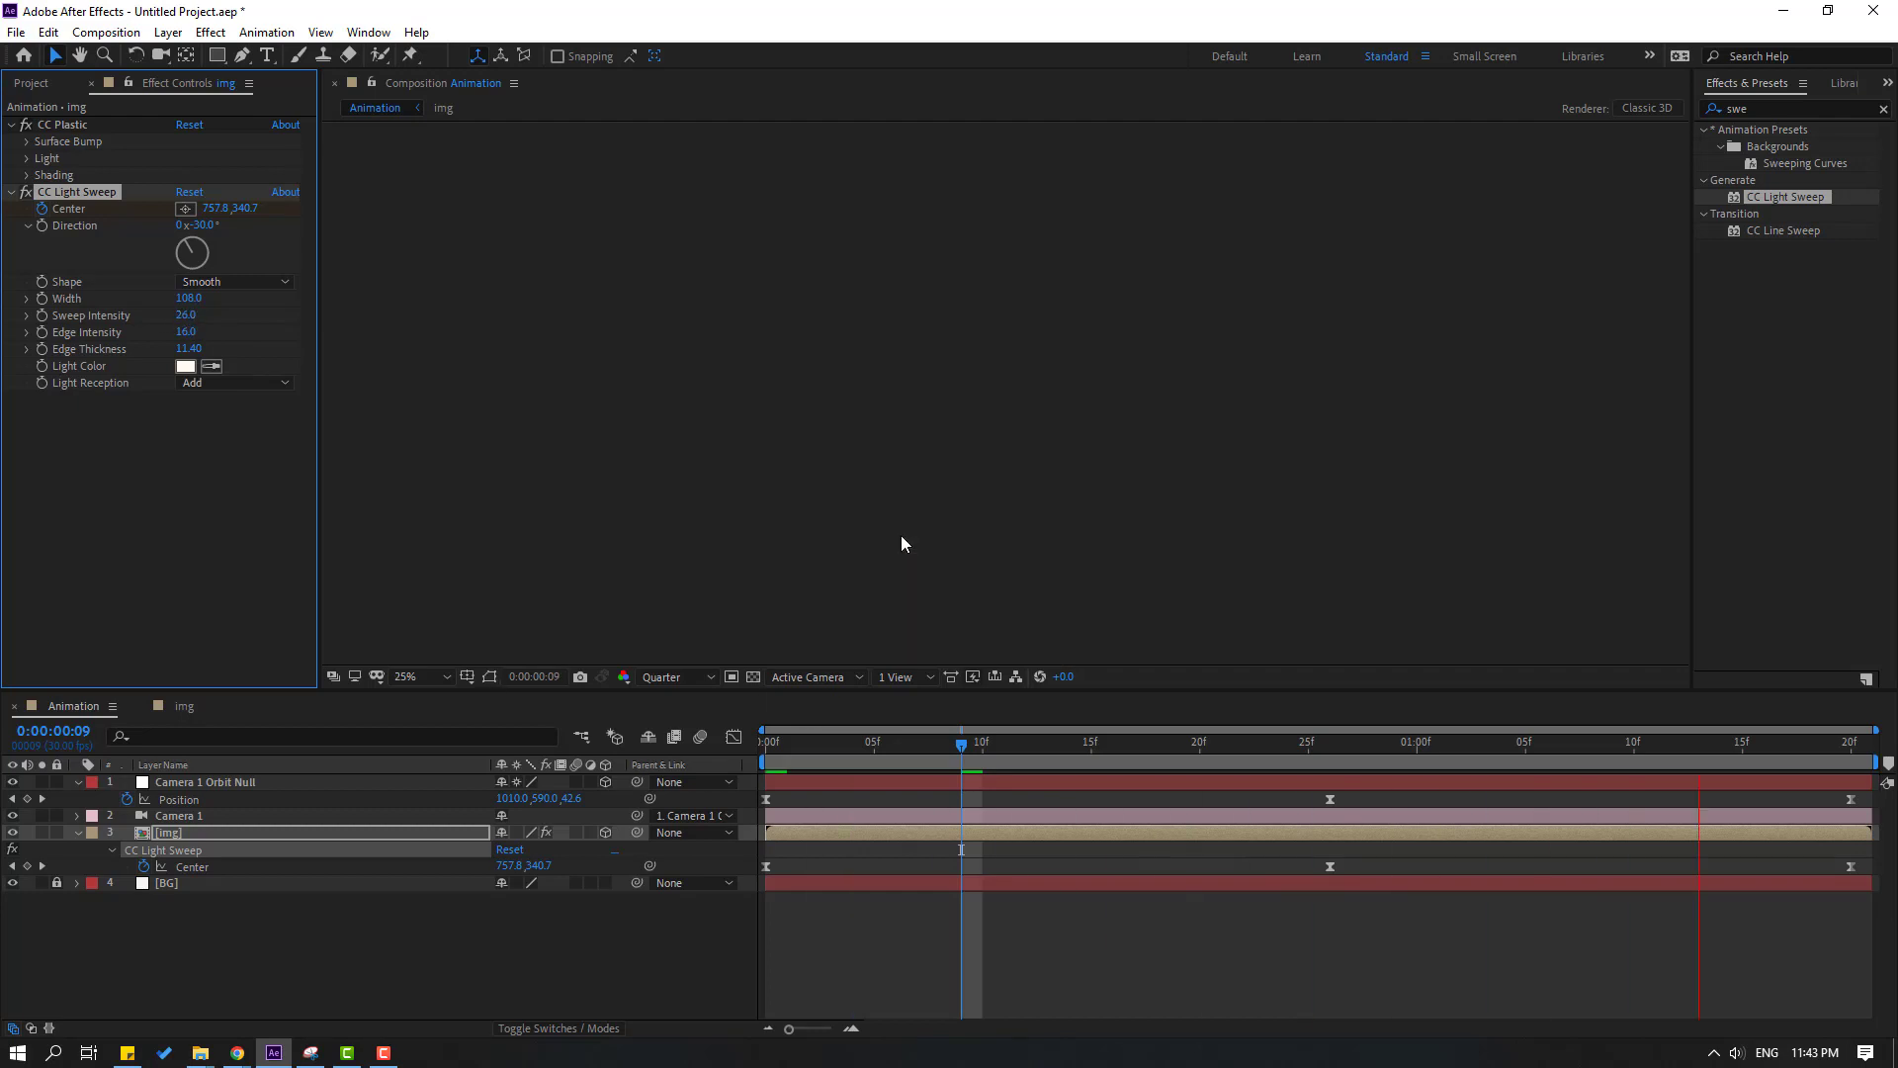
left_click(420, 676)
left_click(467, 350)
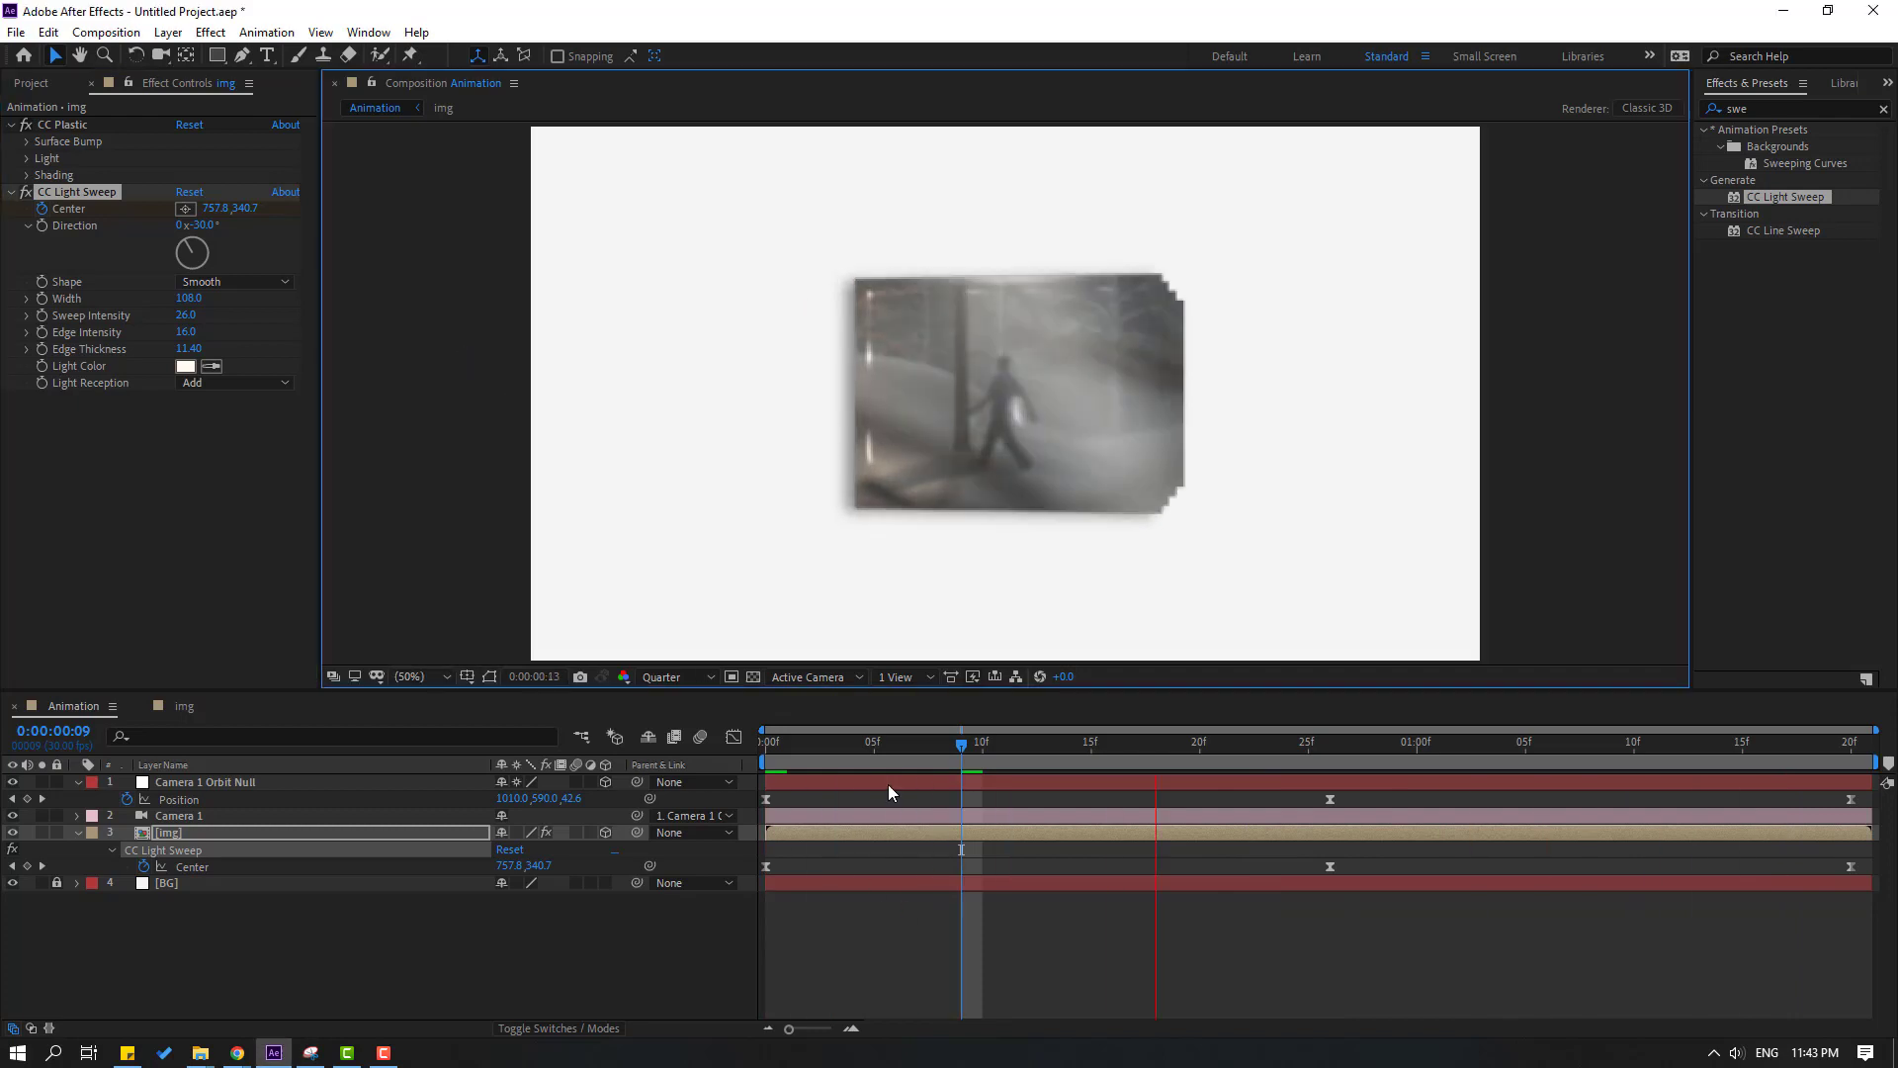
key("space")
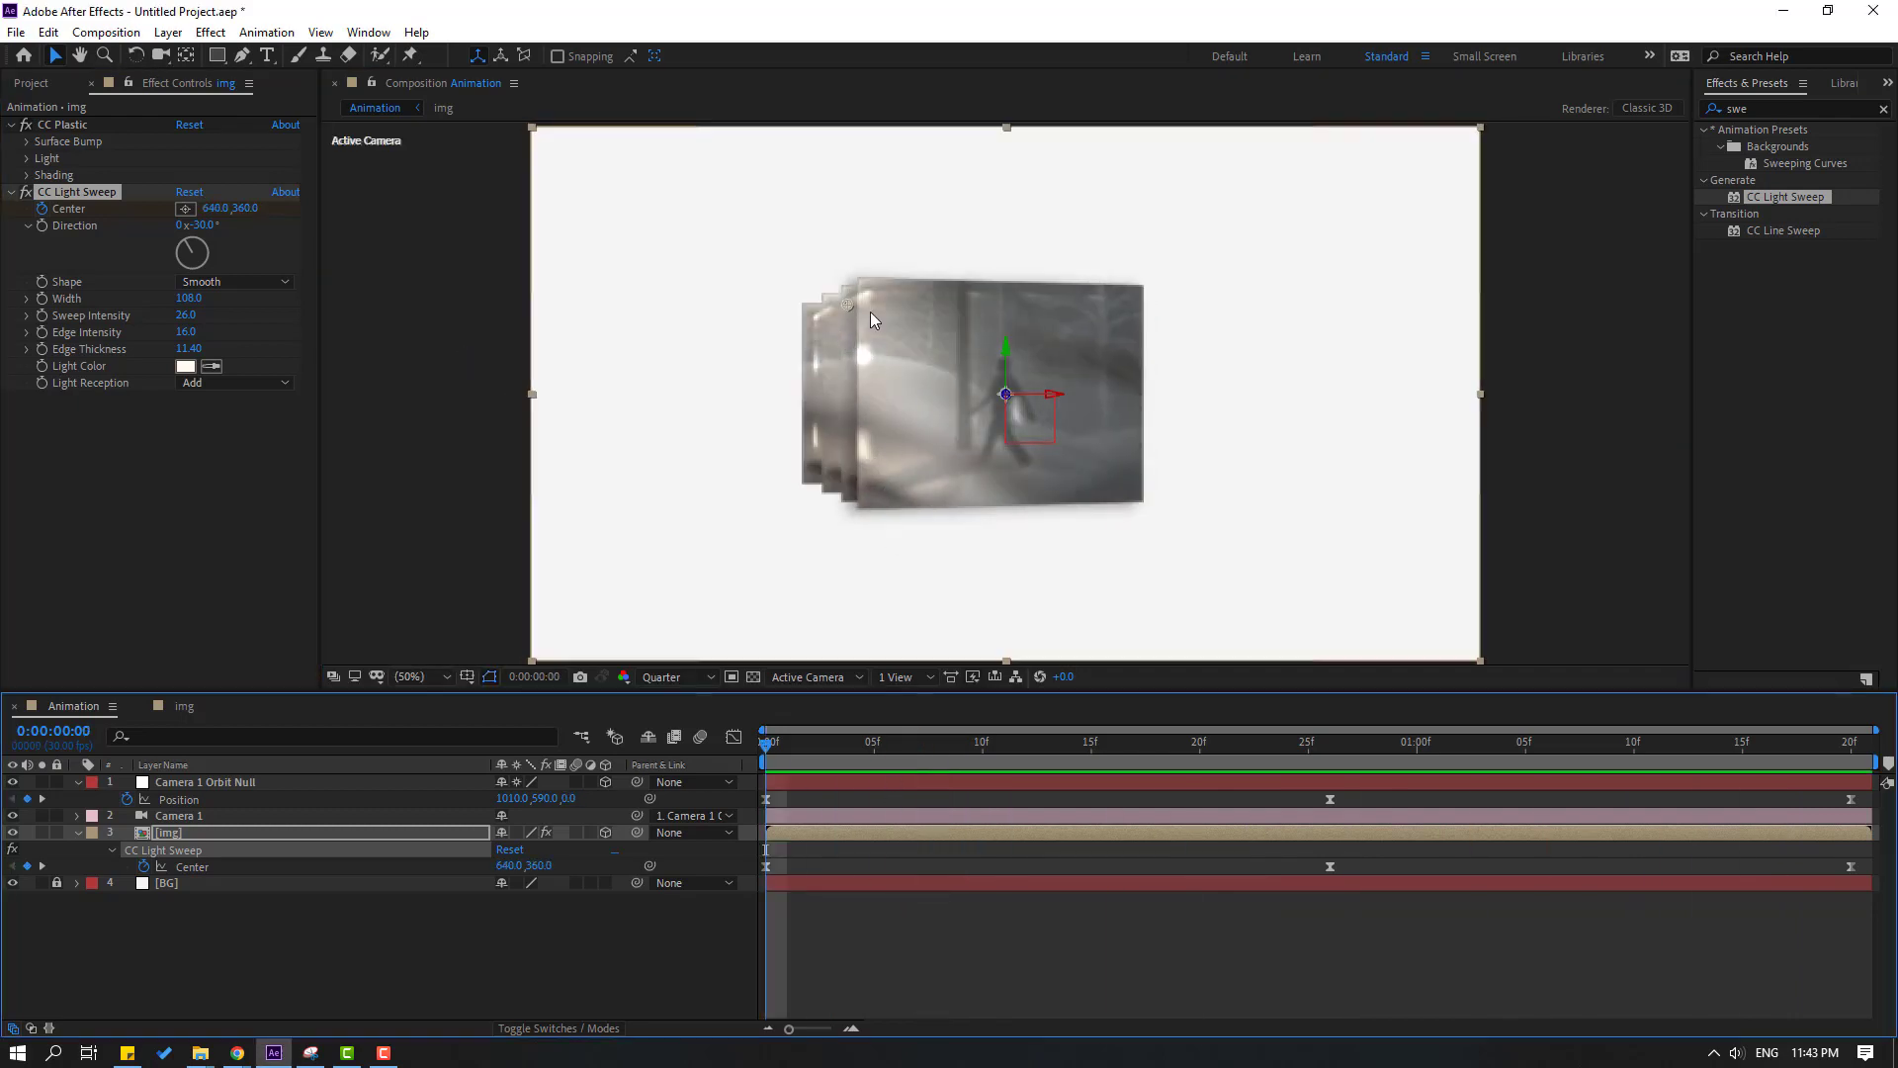
key("space")
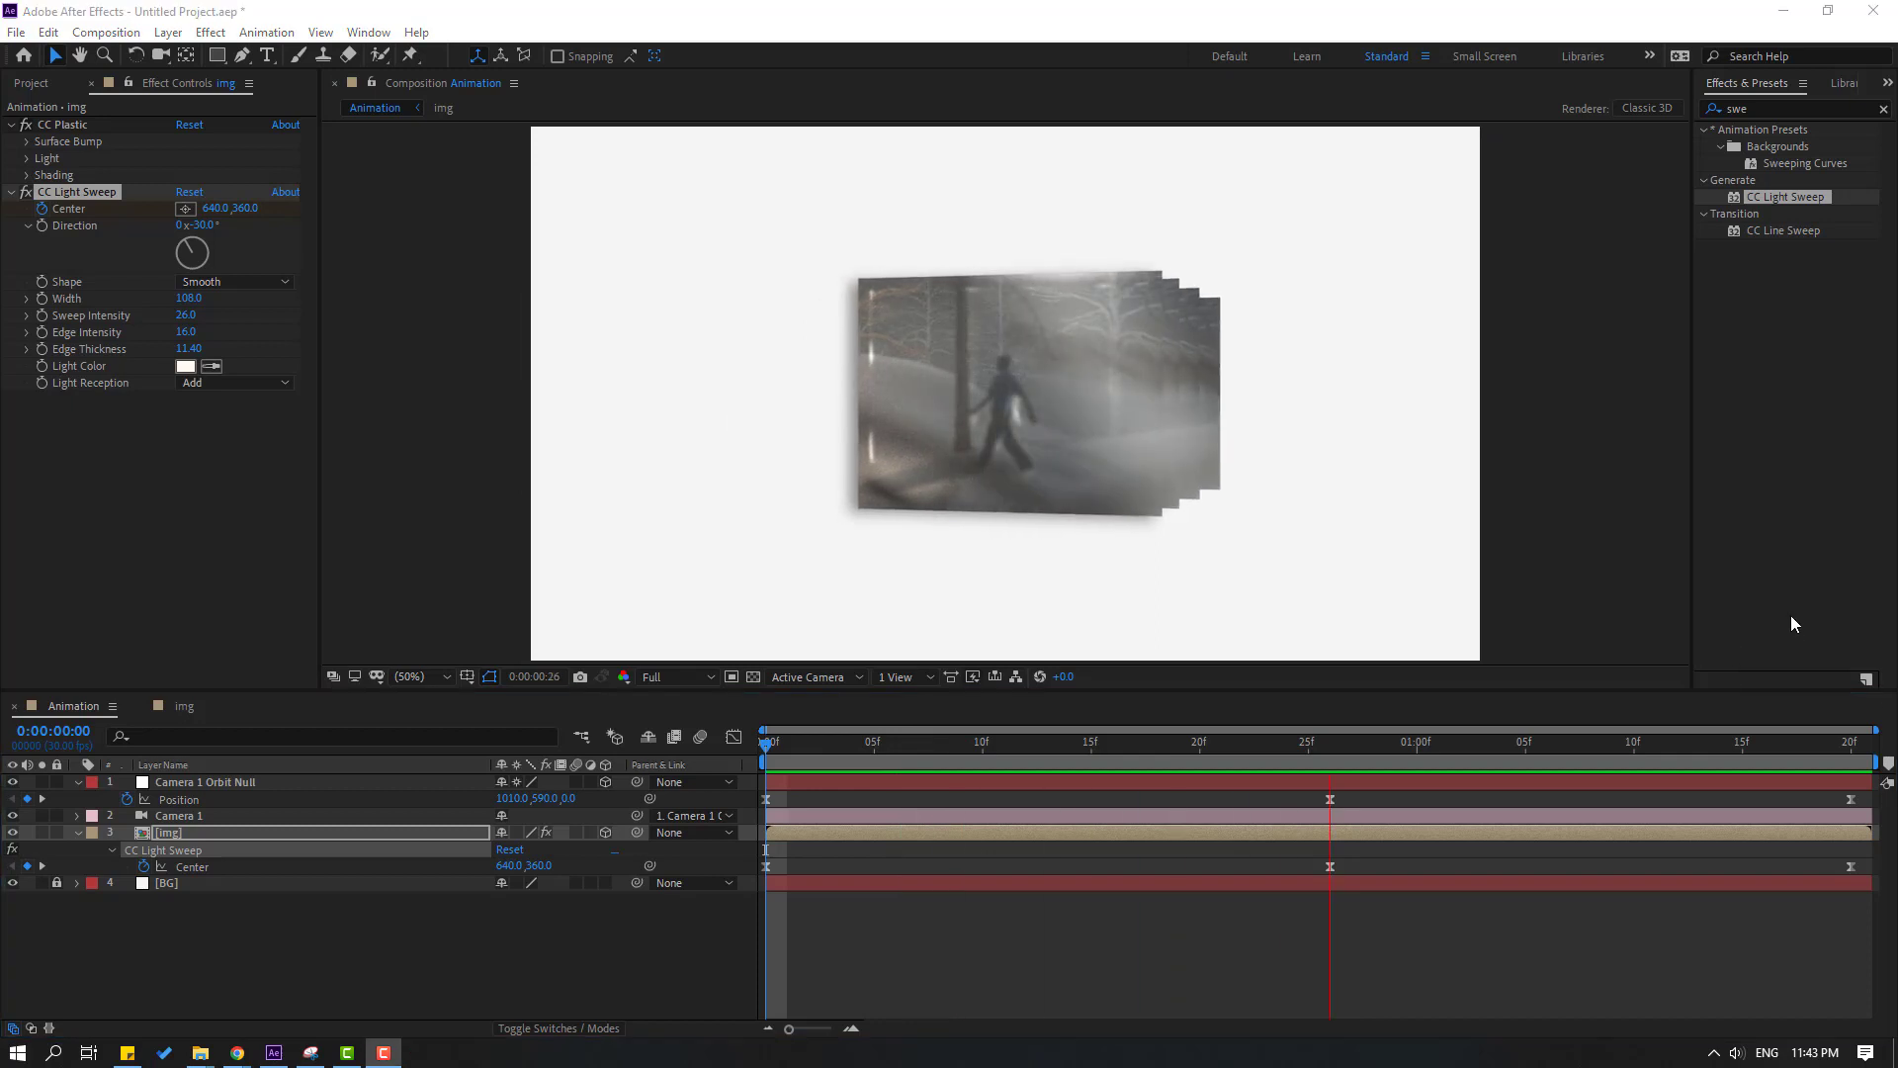